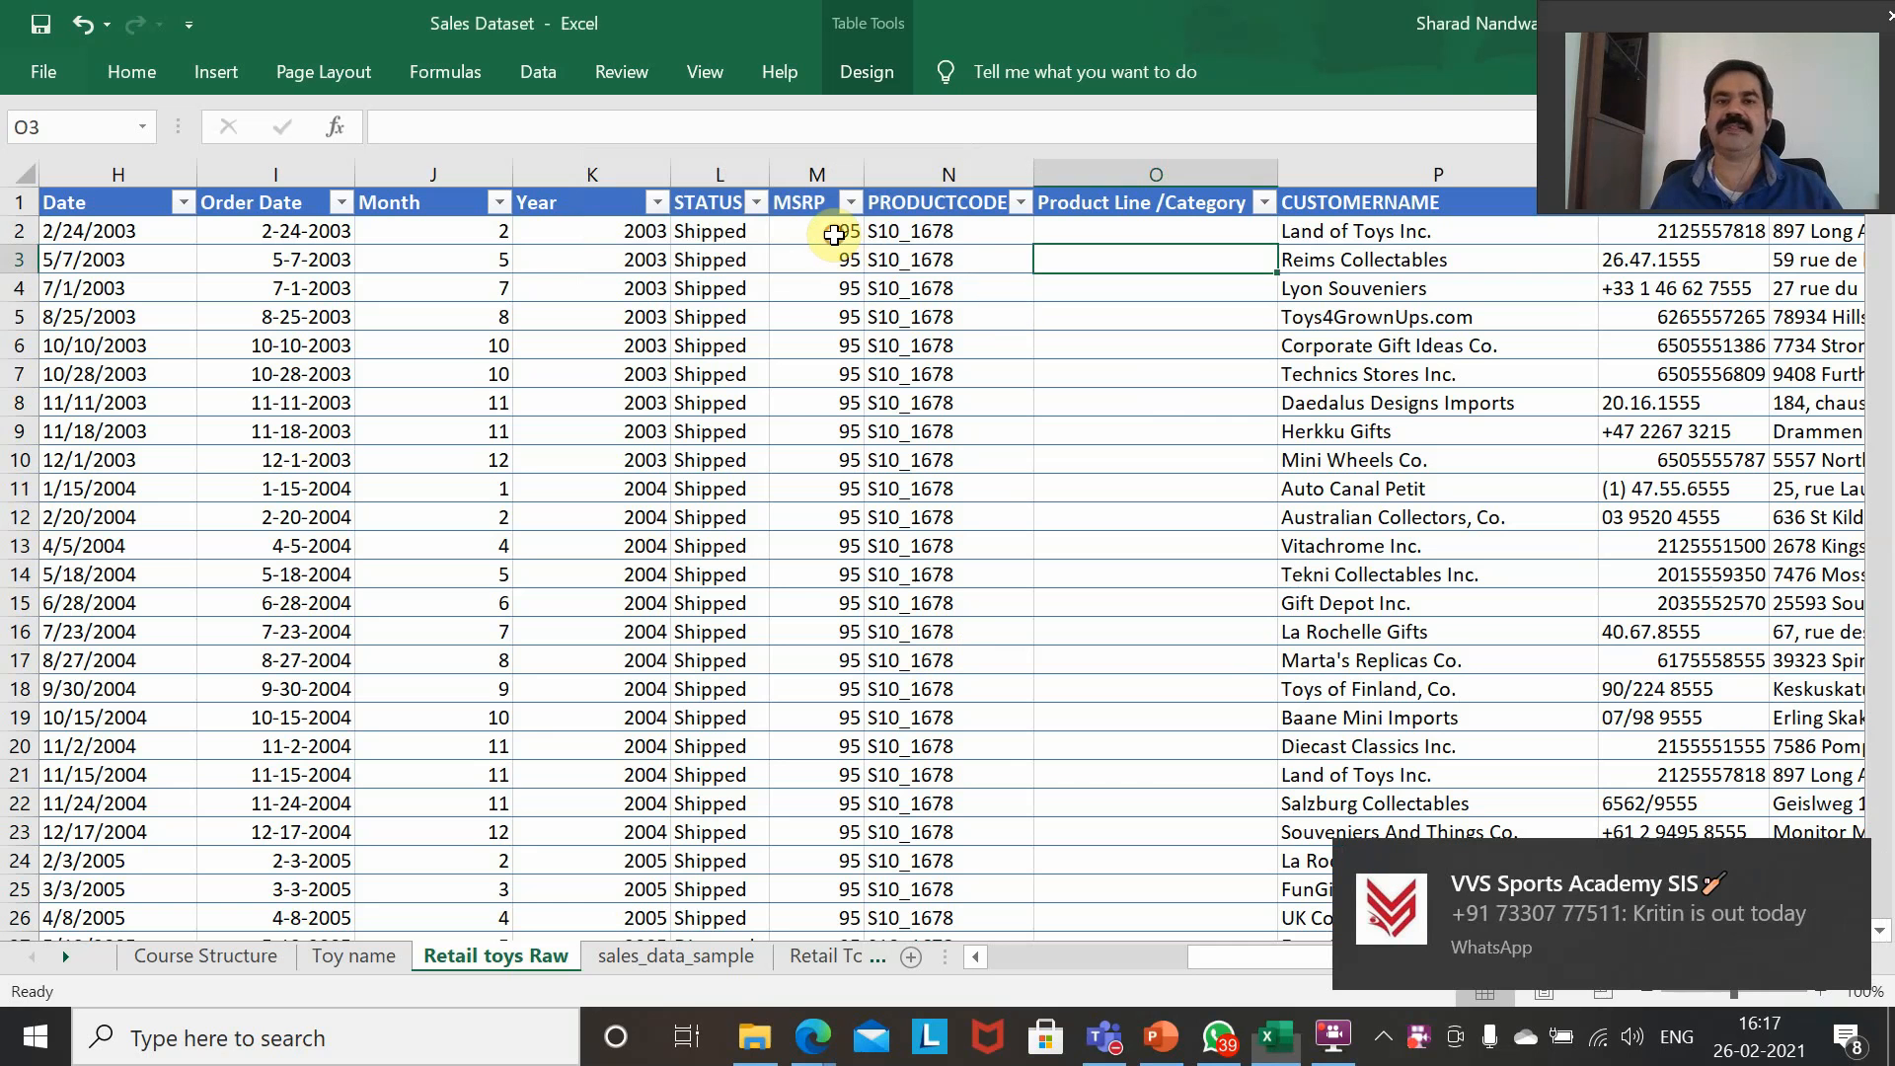
# Compare the Product Line /Category column on the Retail toys Raw sheet with the PRODUCTCODE and PRODUCTLINE table on the Toy name sheet.
pyautogui.press('Left')
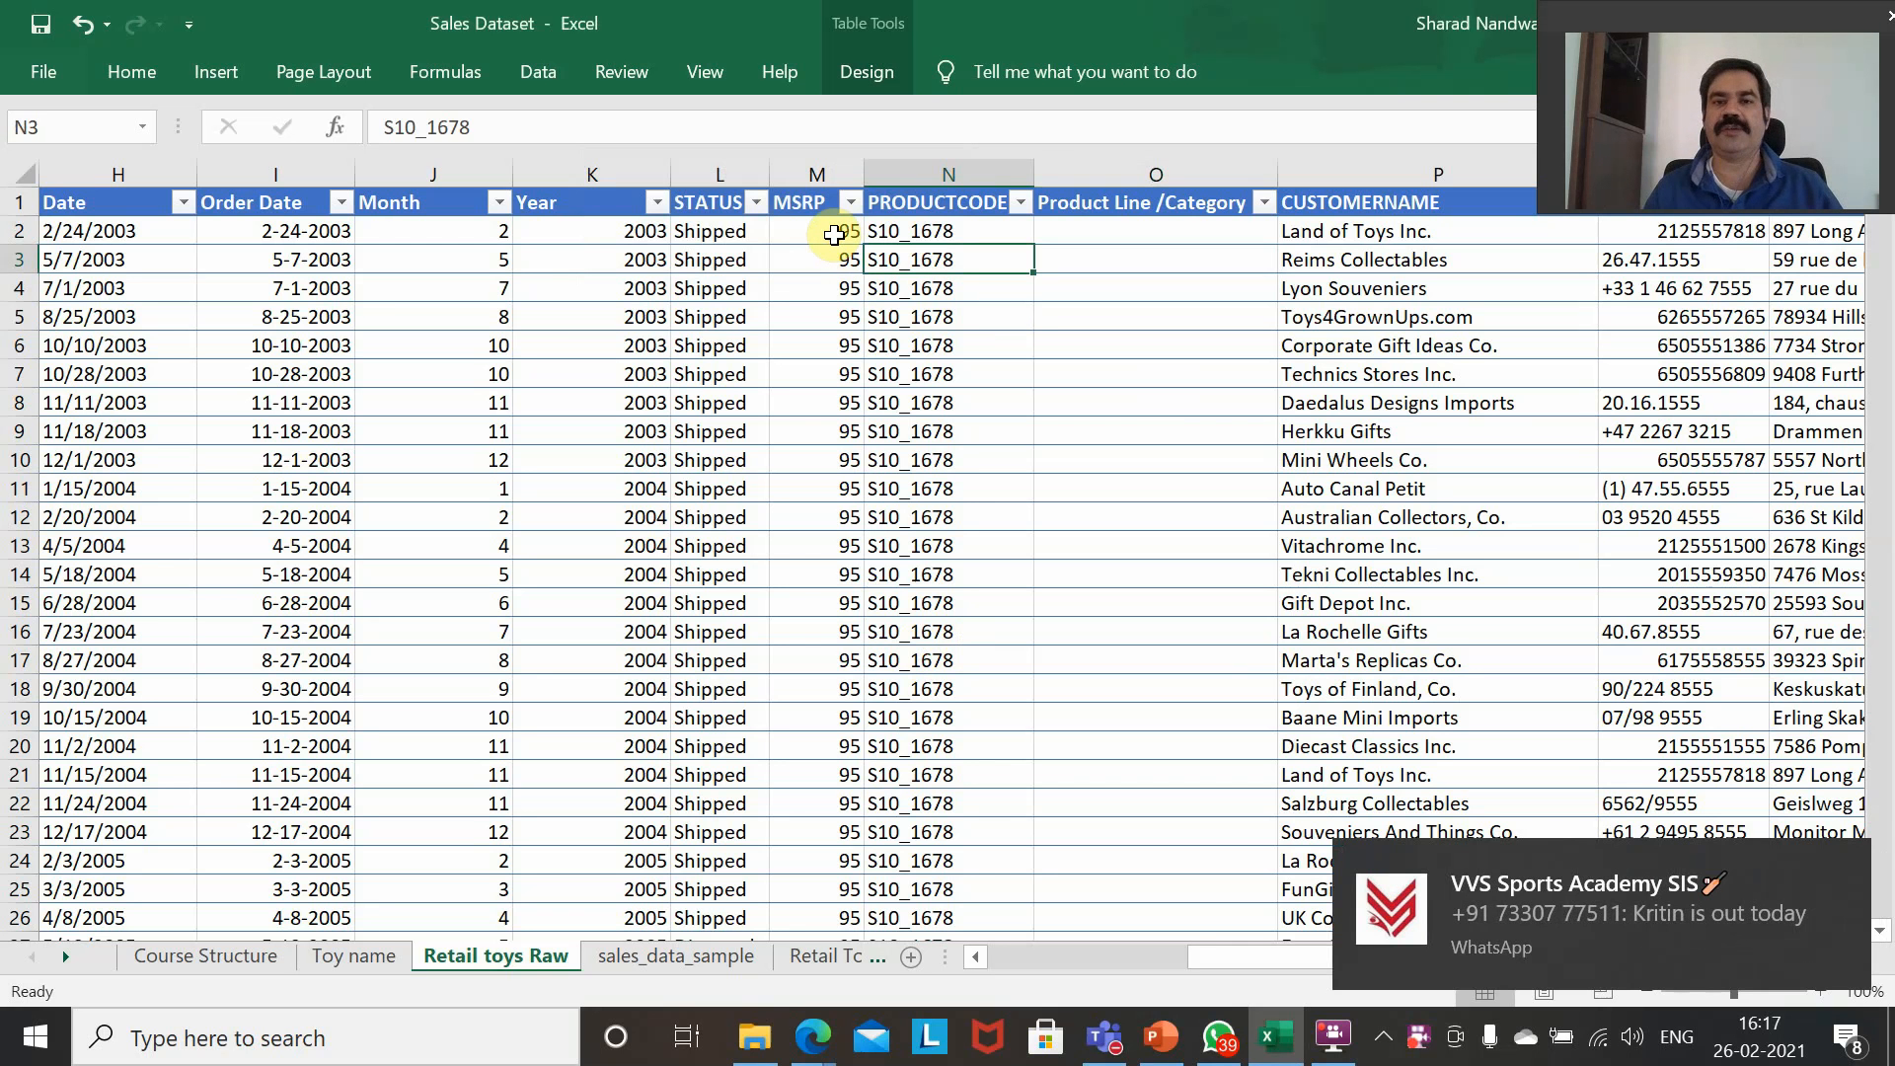
pyautogui.press('Right')
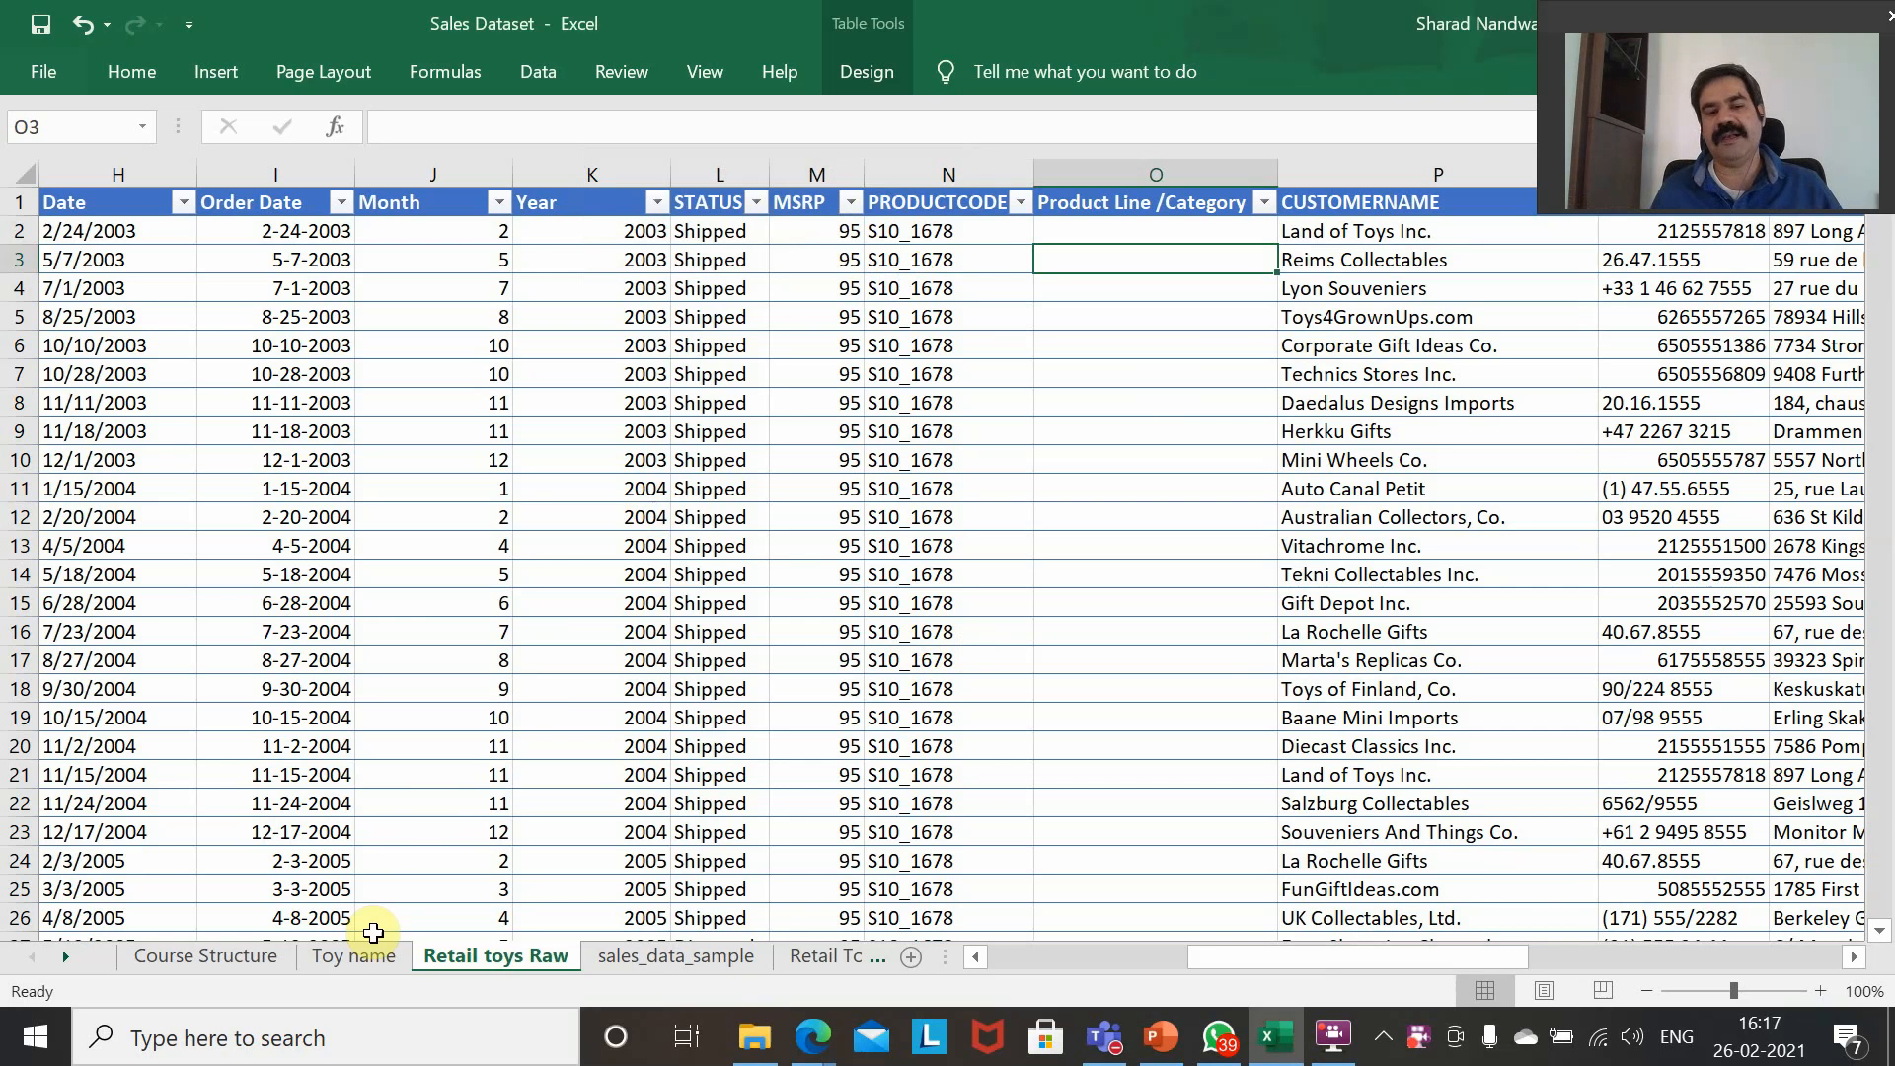
pyautogui.click(357, 957)
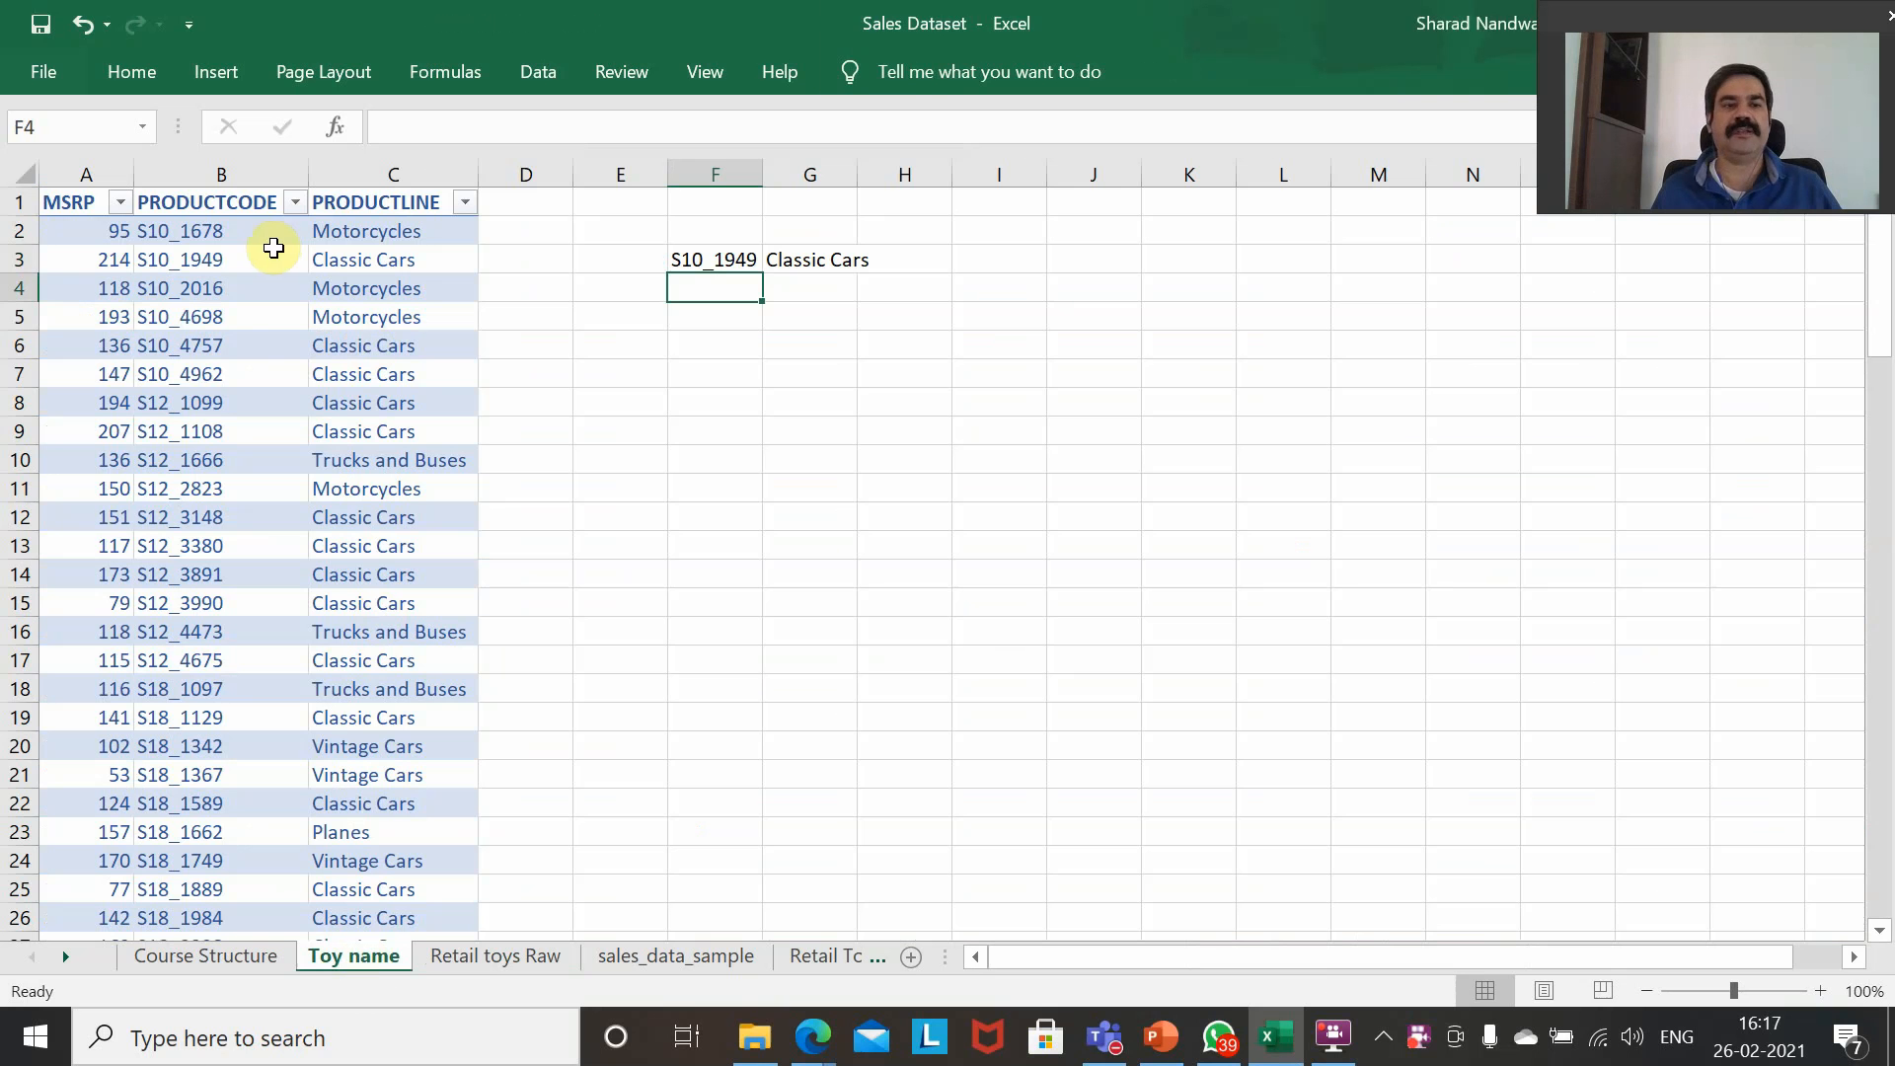
pyautogui.click(204, 232)
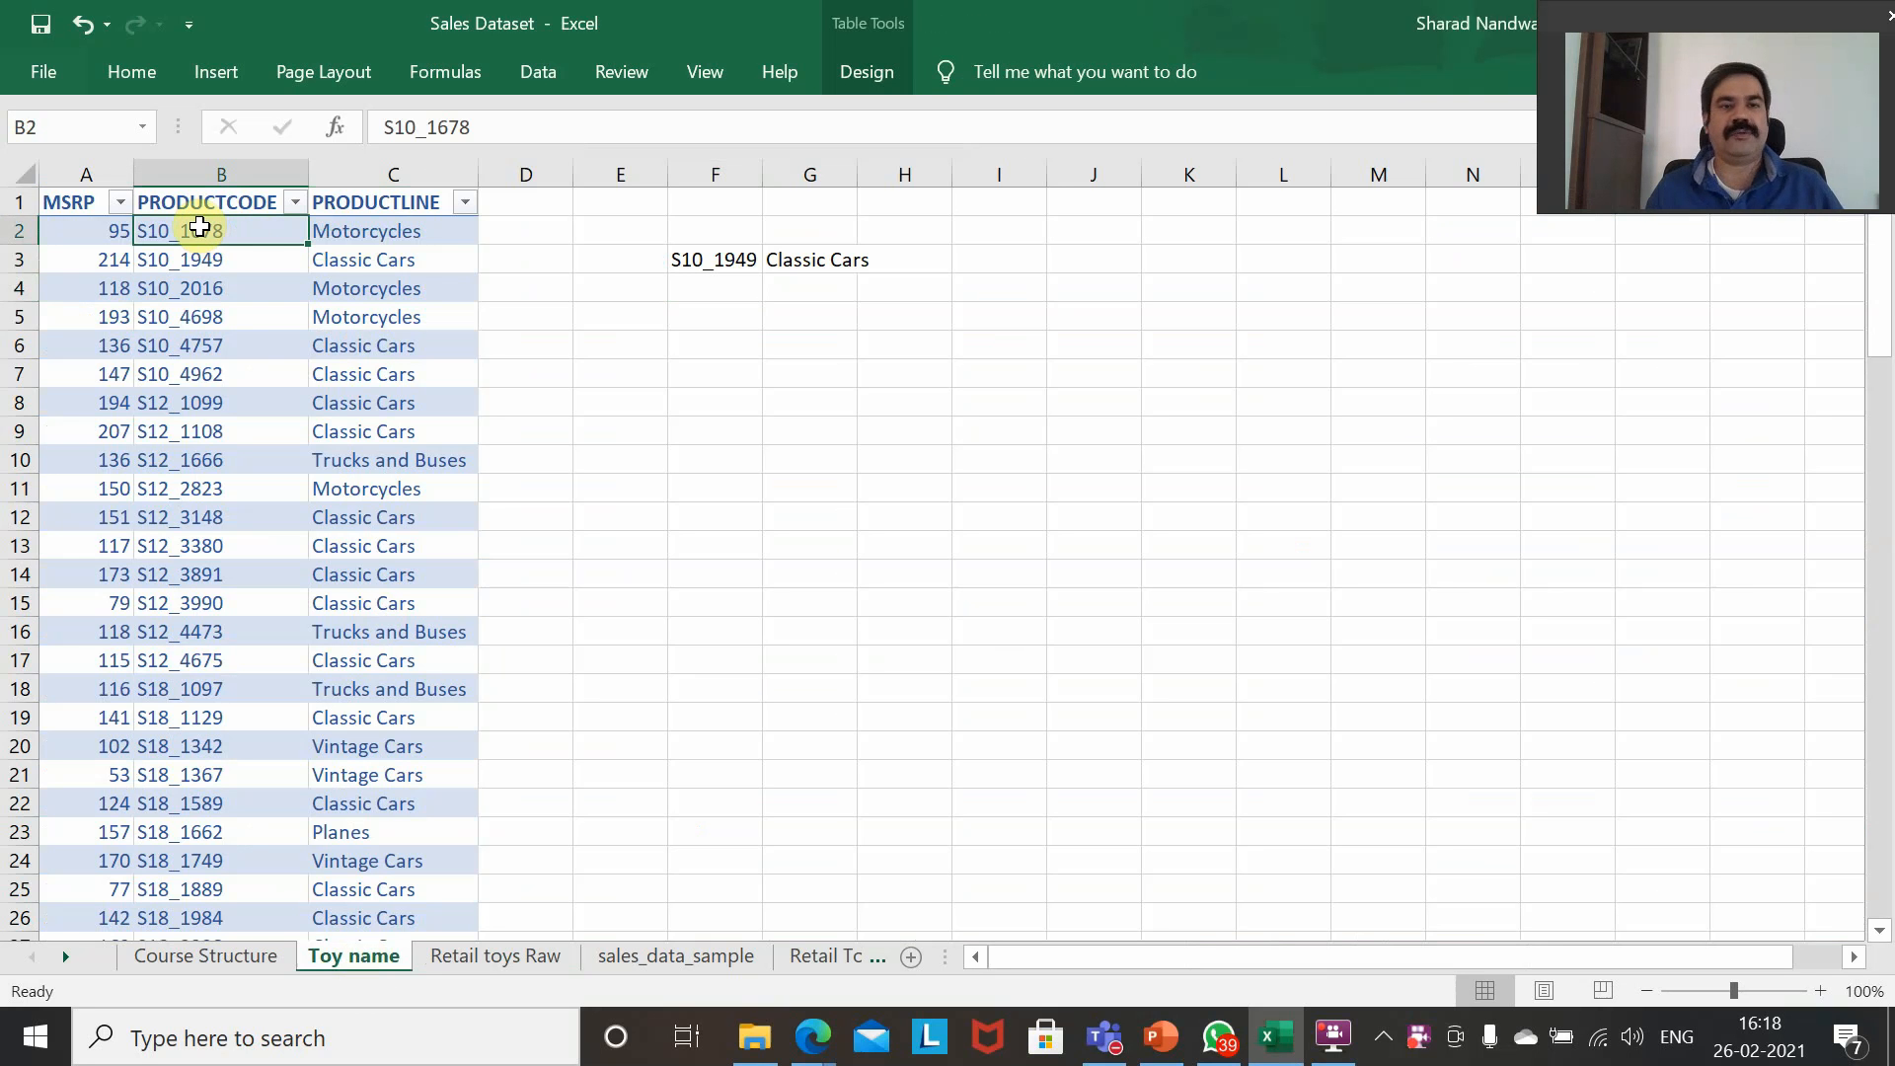
pyautogui.press('Right')
pyautogui.press('Right')
pyautogui.press('Right')
pyautogui.press('Right')
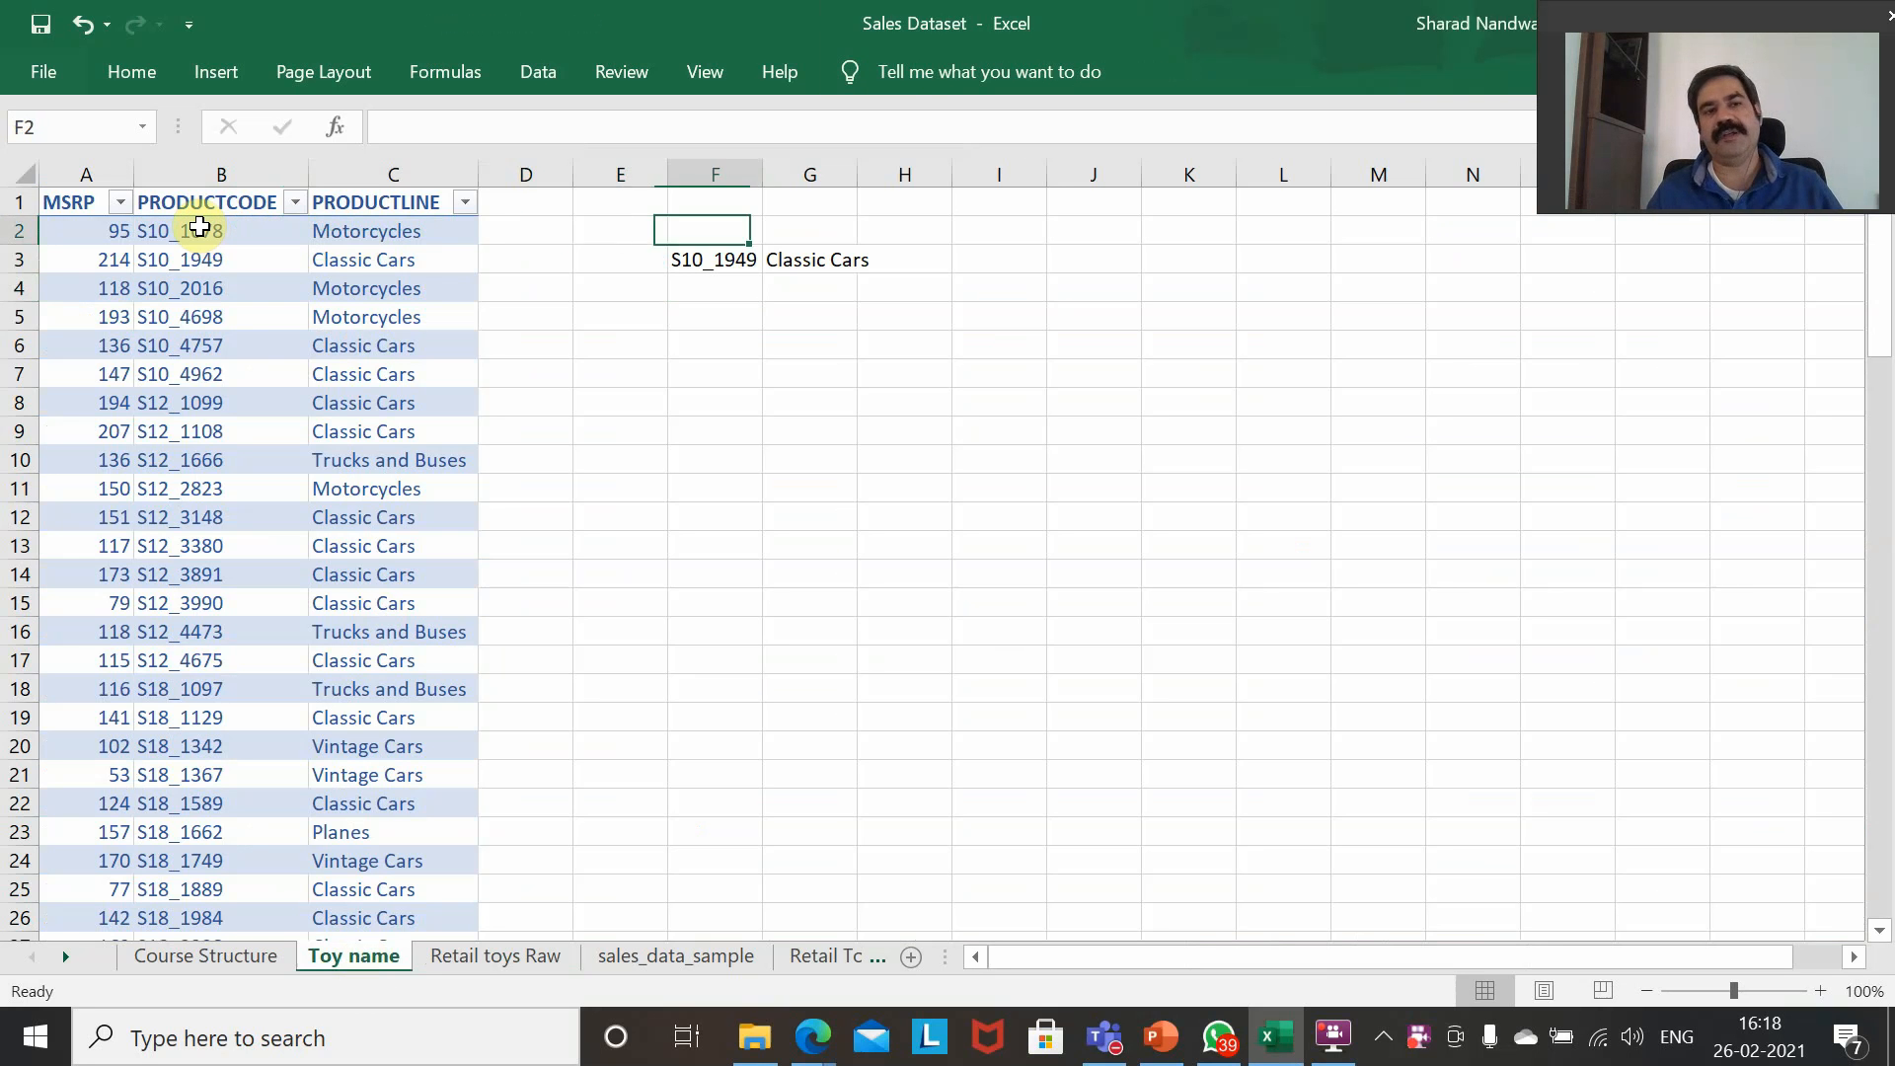
pyautogui.press('Left')
pyautogui.press('Left')
pyautogui.press('Left')
pyautogui.press('Left')
pyautogui.press('Left')
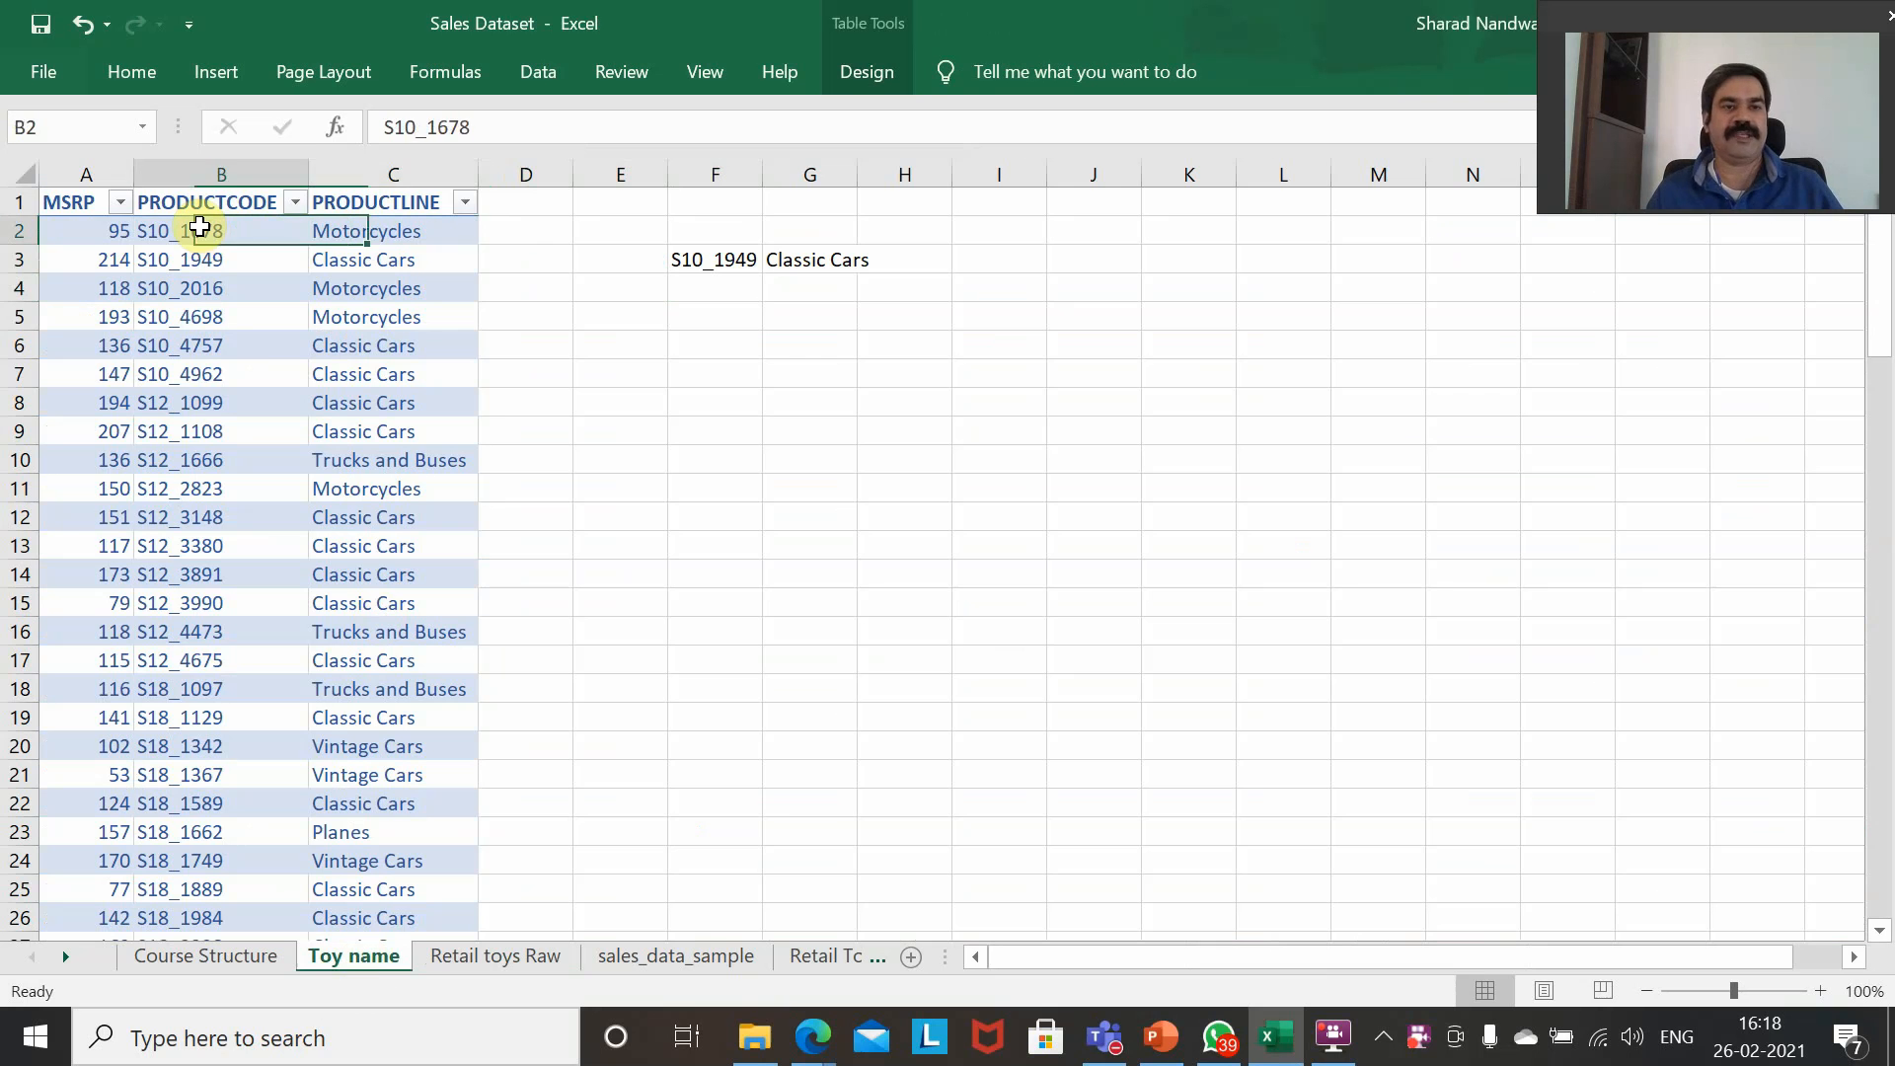
pyautogui.press('Right')
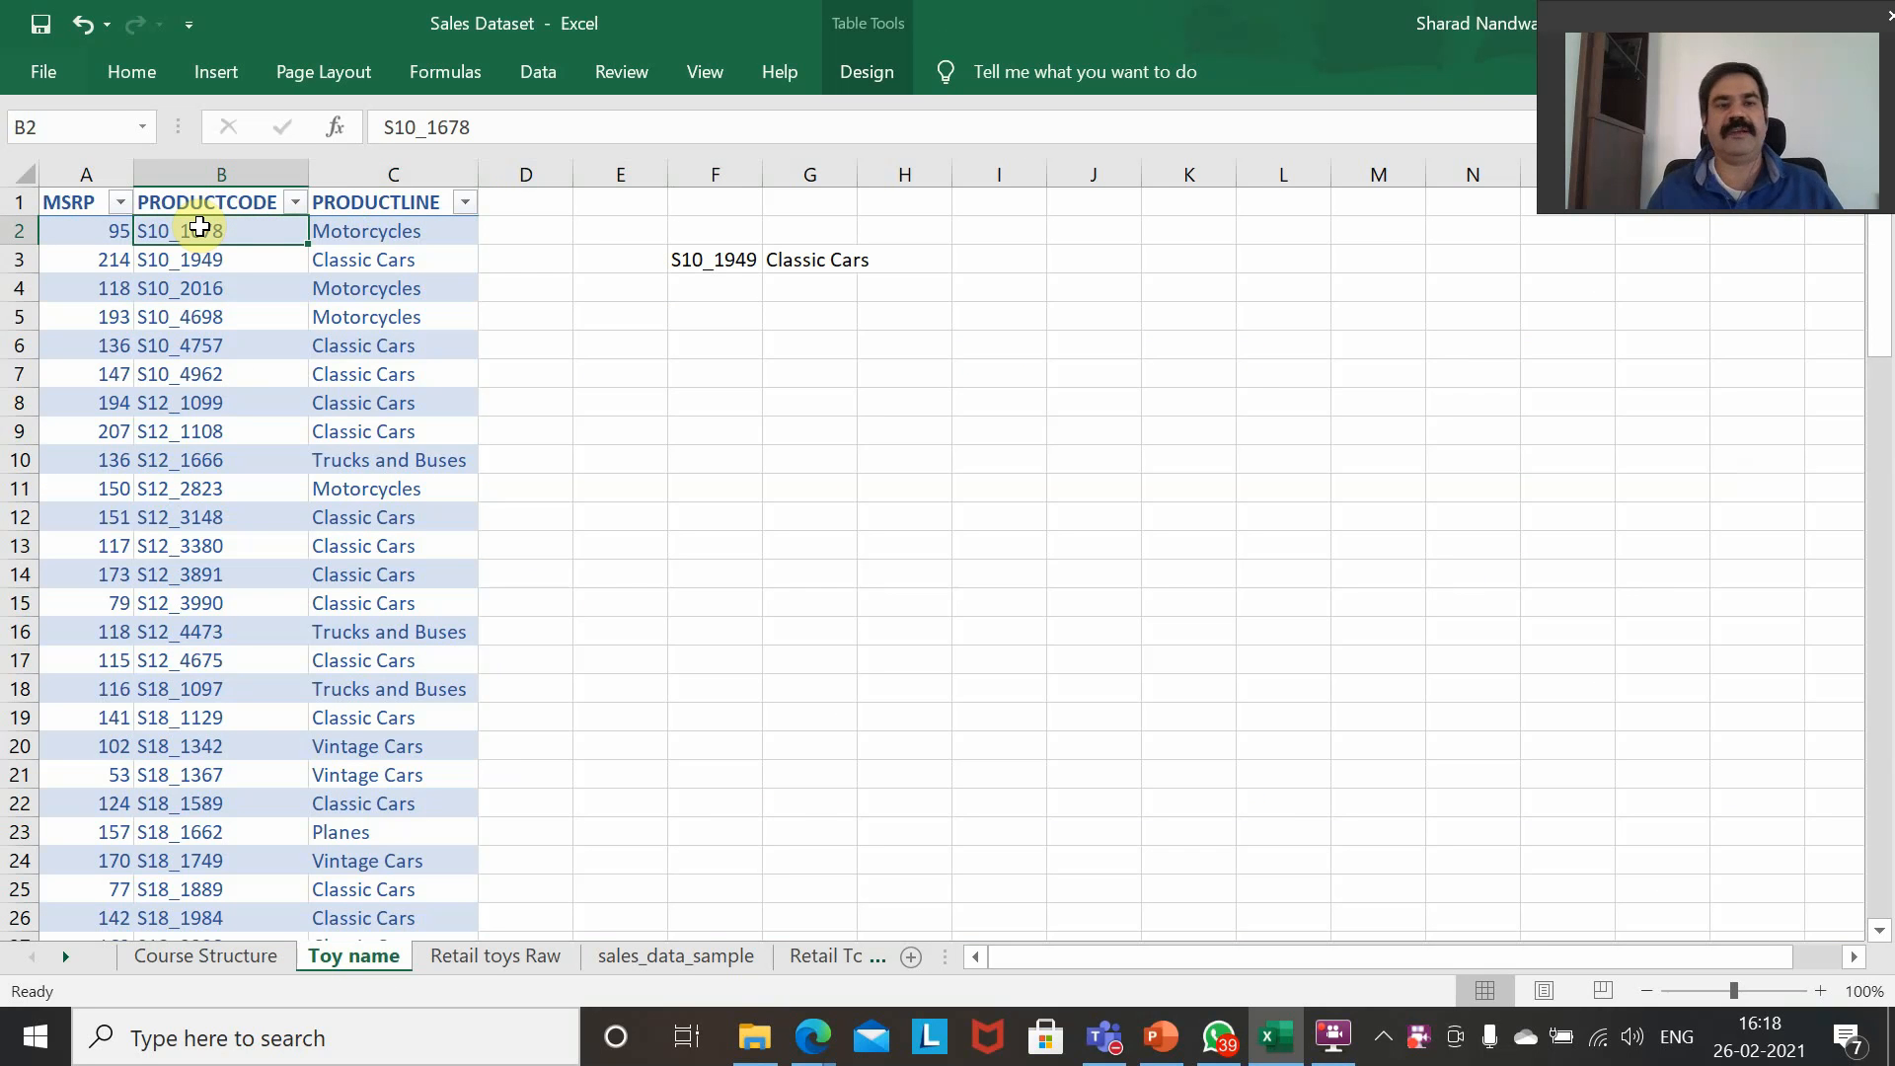
pyautogui.press('Down')
pyautogui.press('Right')
pyautogui.press('Right')
pyautogui.press('Left')
pyautogui.press('Left')
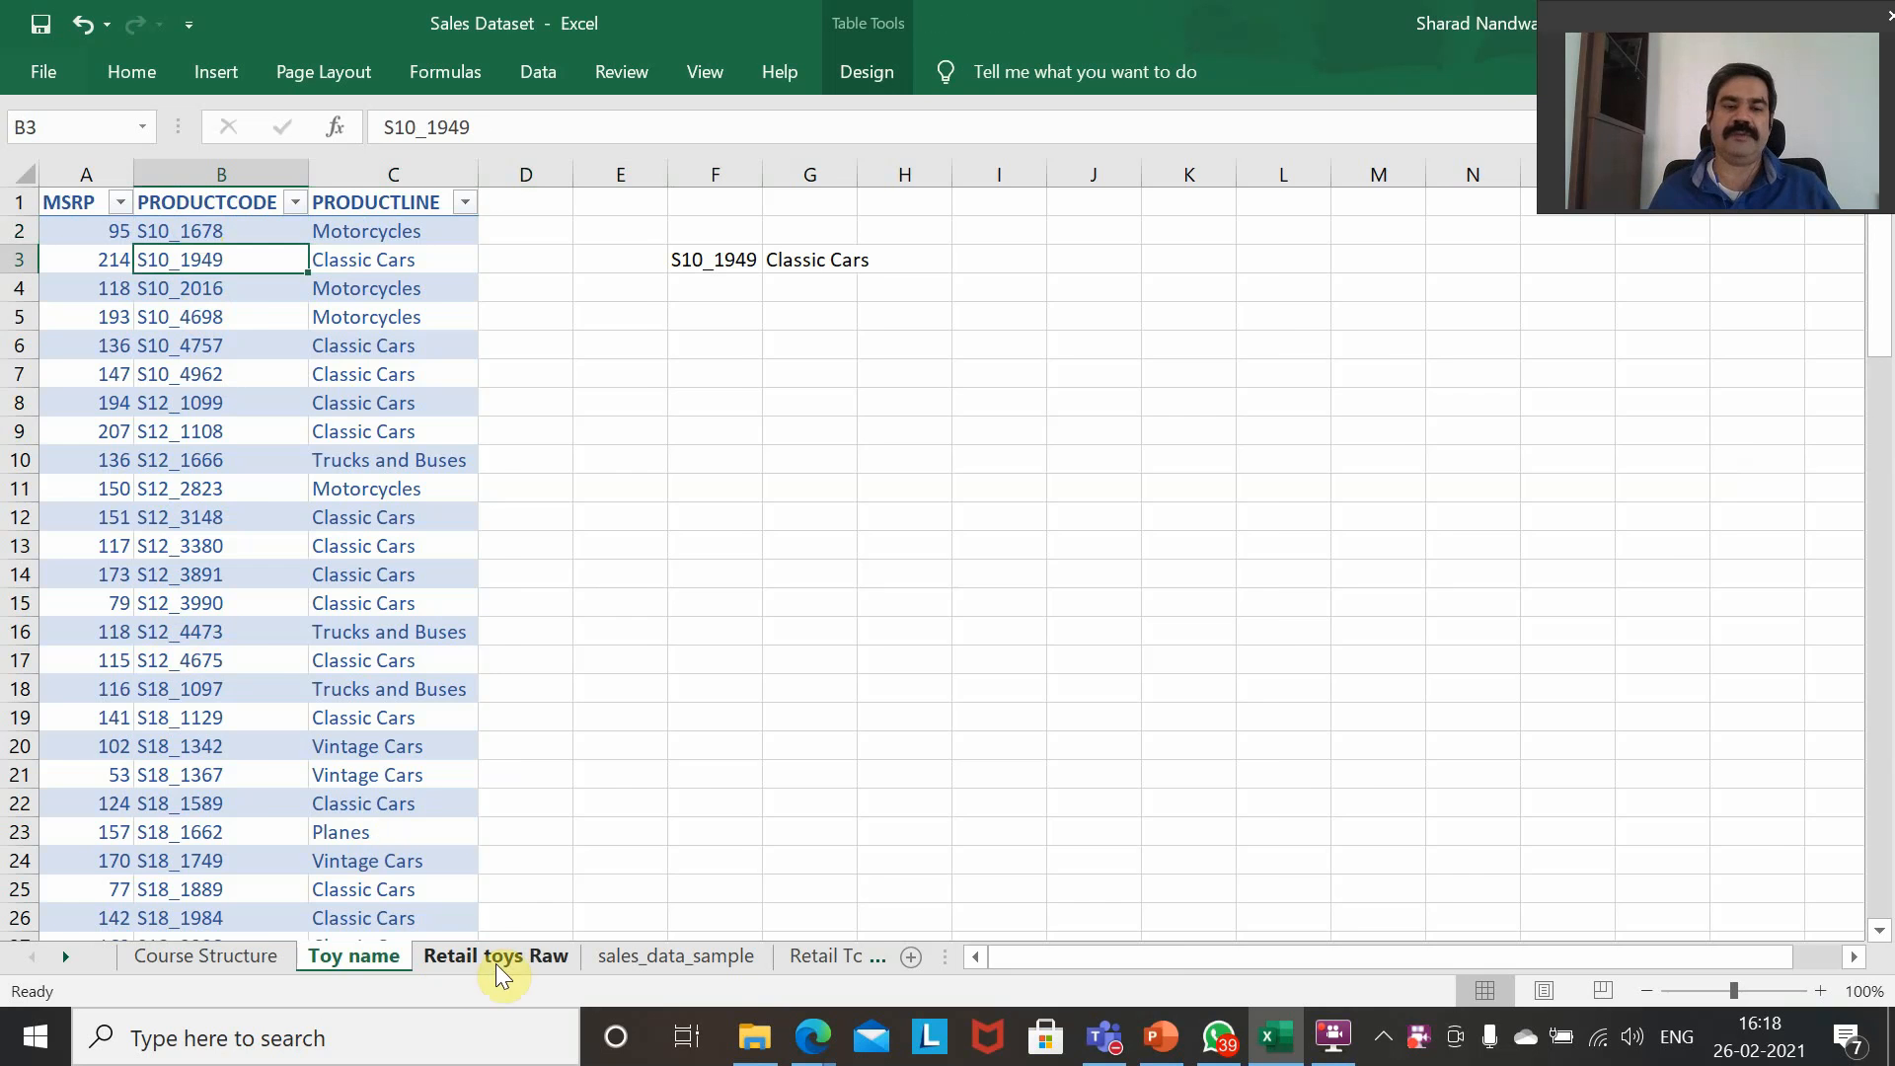
pyautogui.click(523, 964)
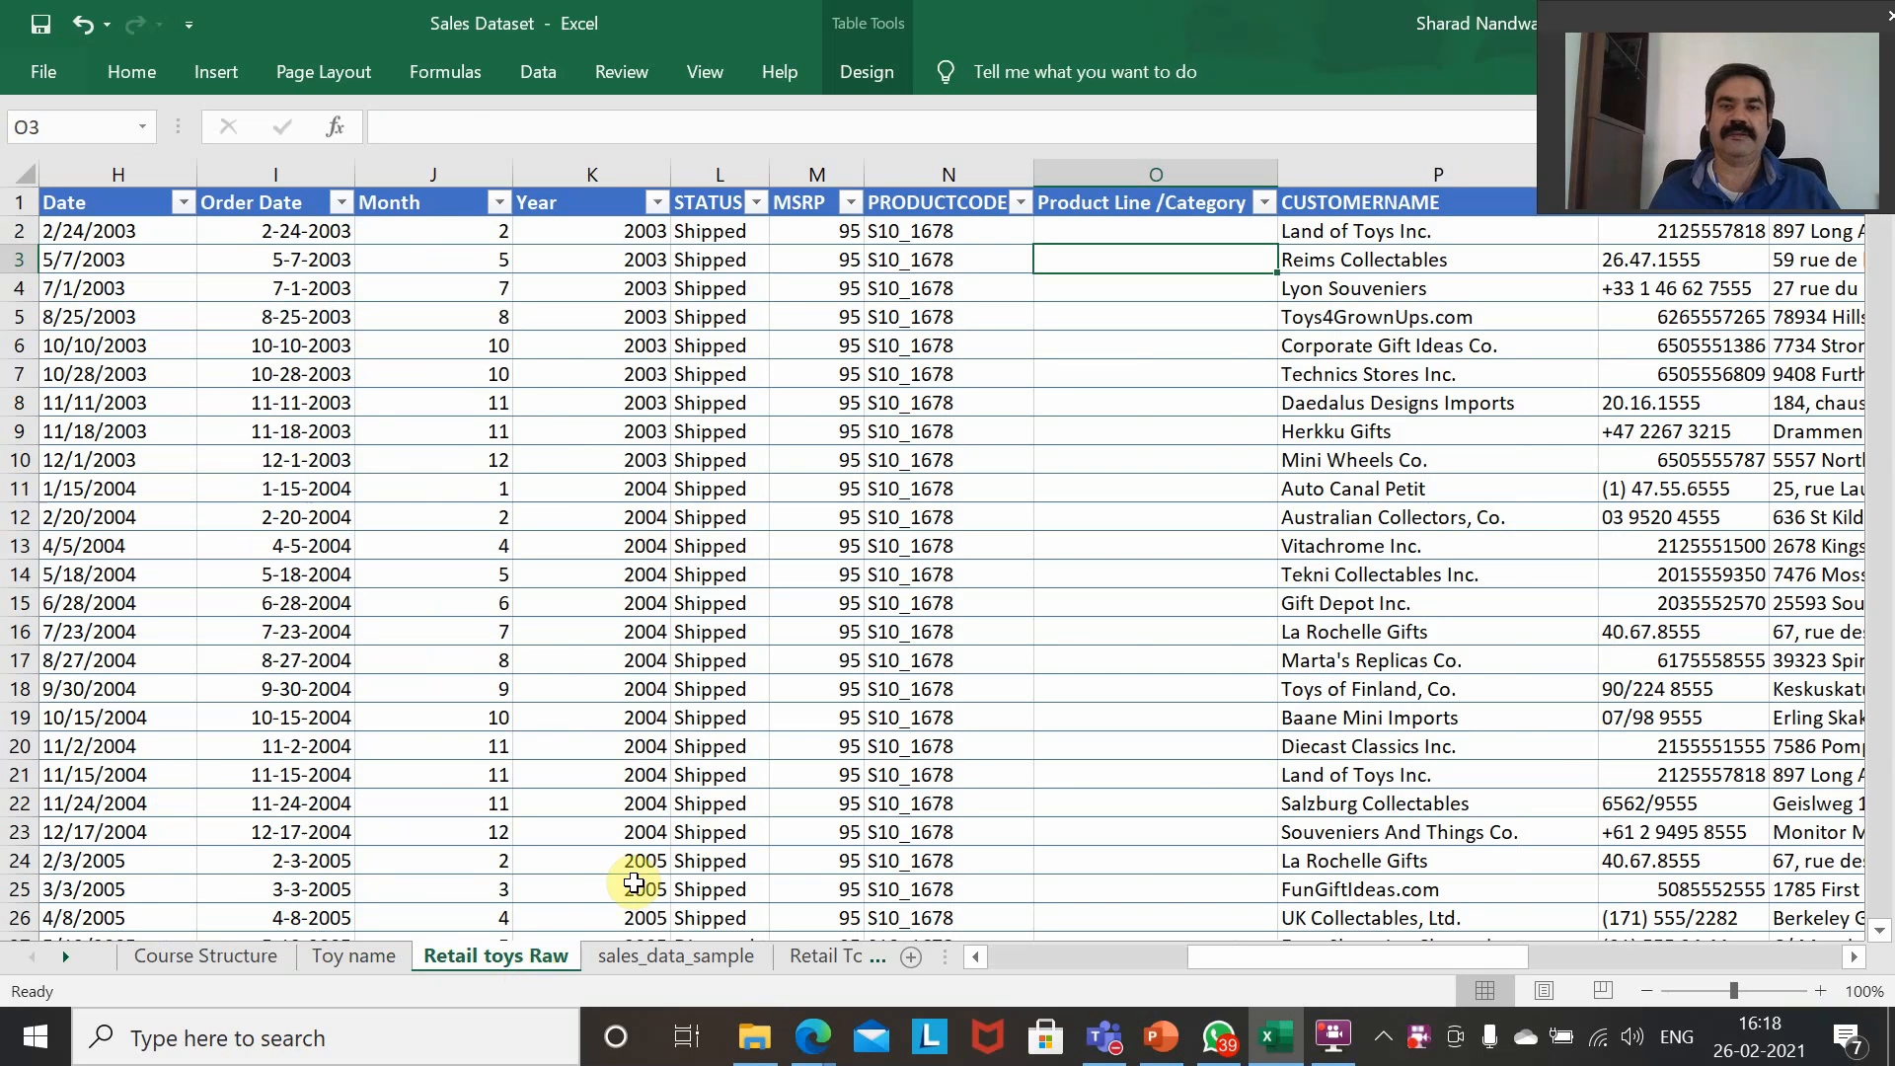
pyautogui.click(317, 964)
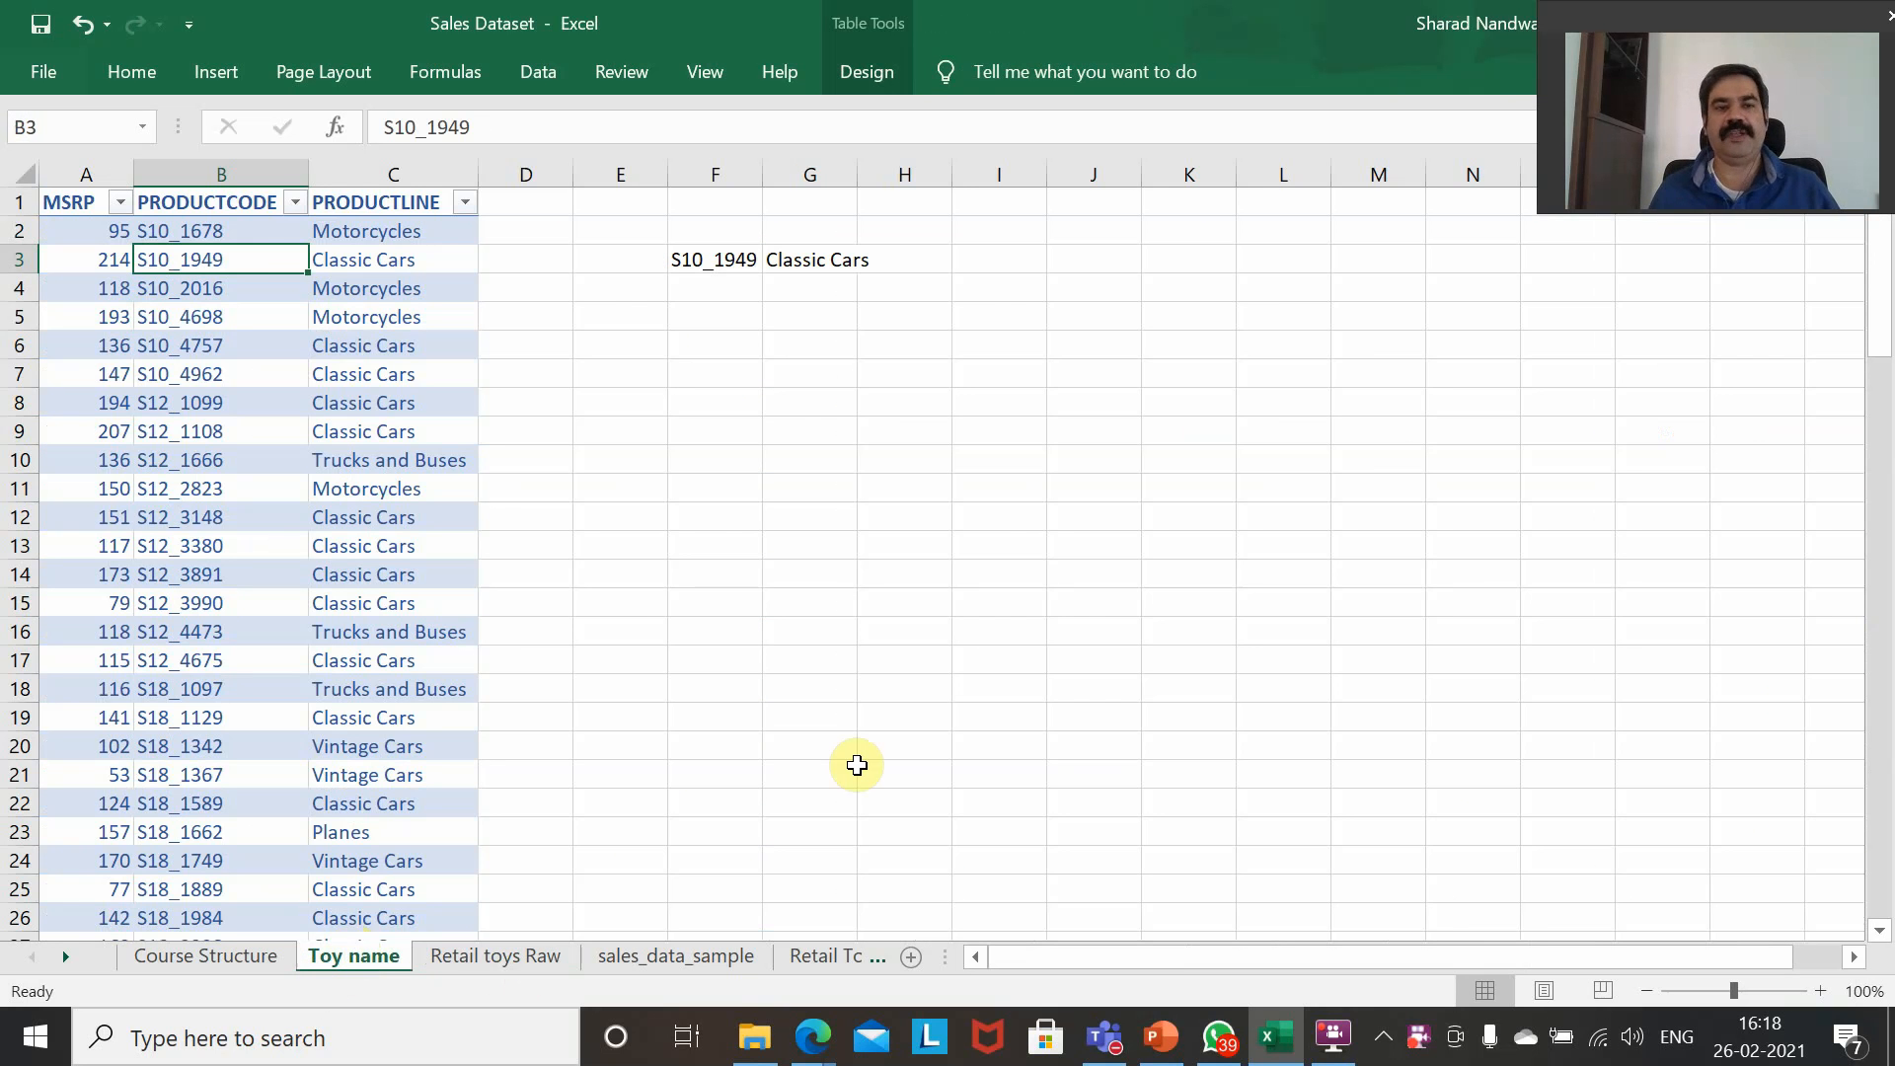
# Clear the existing lookup formula from cell G3 on the Toy name sheet.
pyautogui.press('Right')
pyautogui.press('Right')
pyautogui.press('Right')
pyautogui.press('Right')
pyautogui.press('Right')
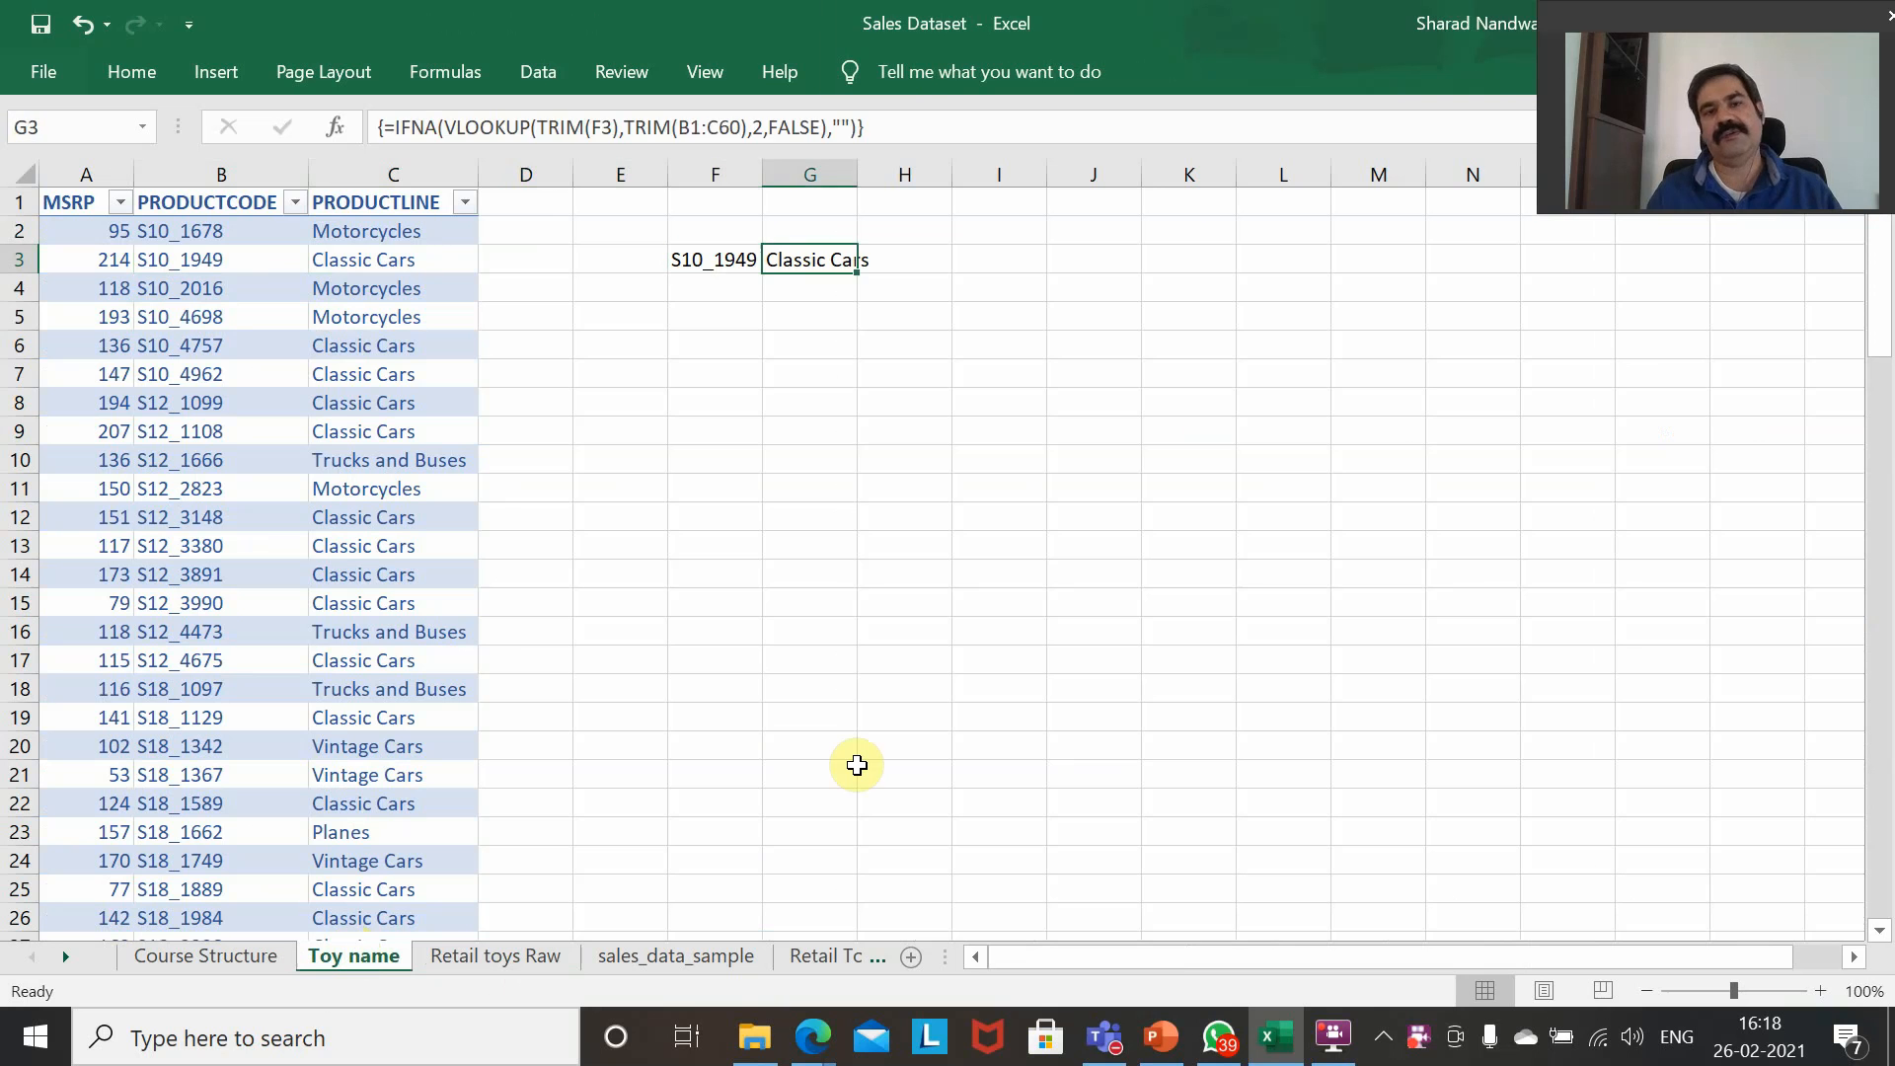
pyautogui.press('Delete')
pyautogui.press('Left')
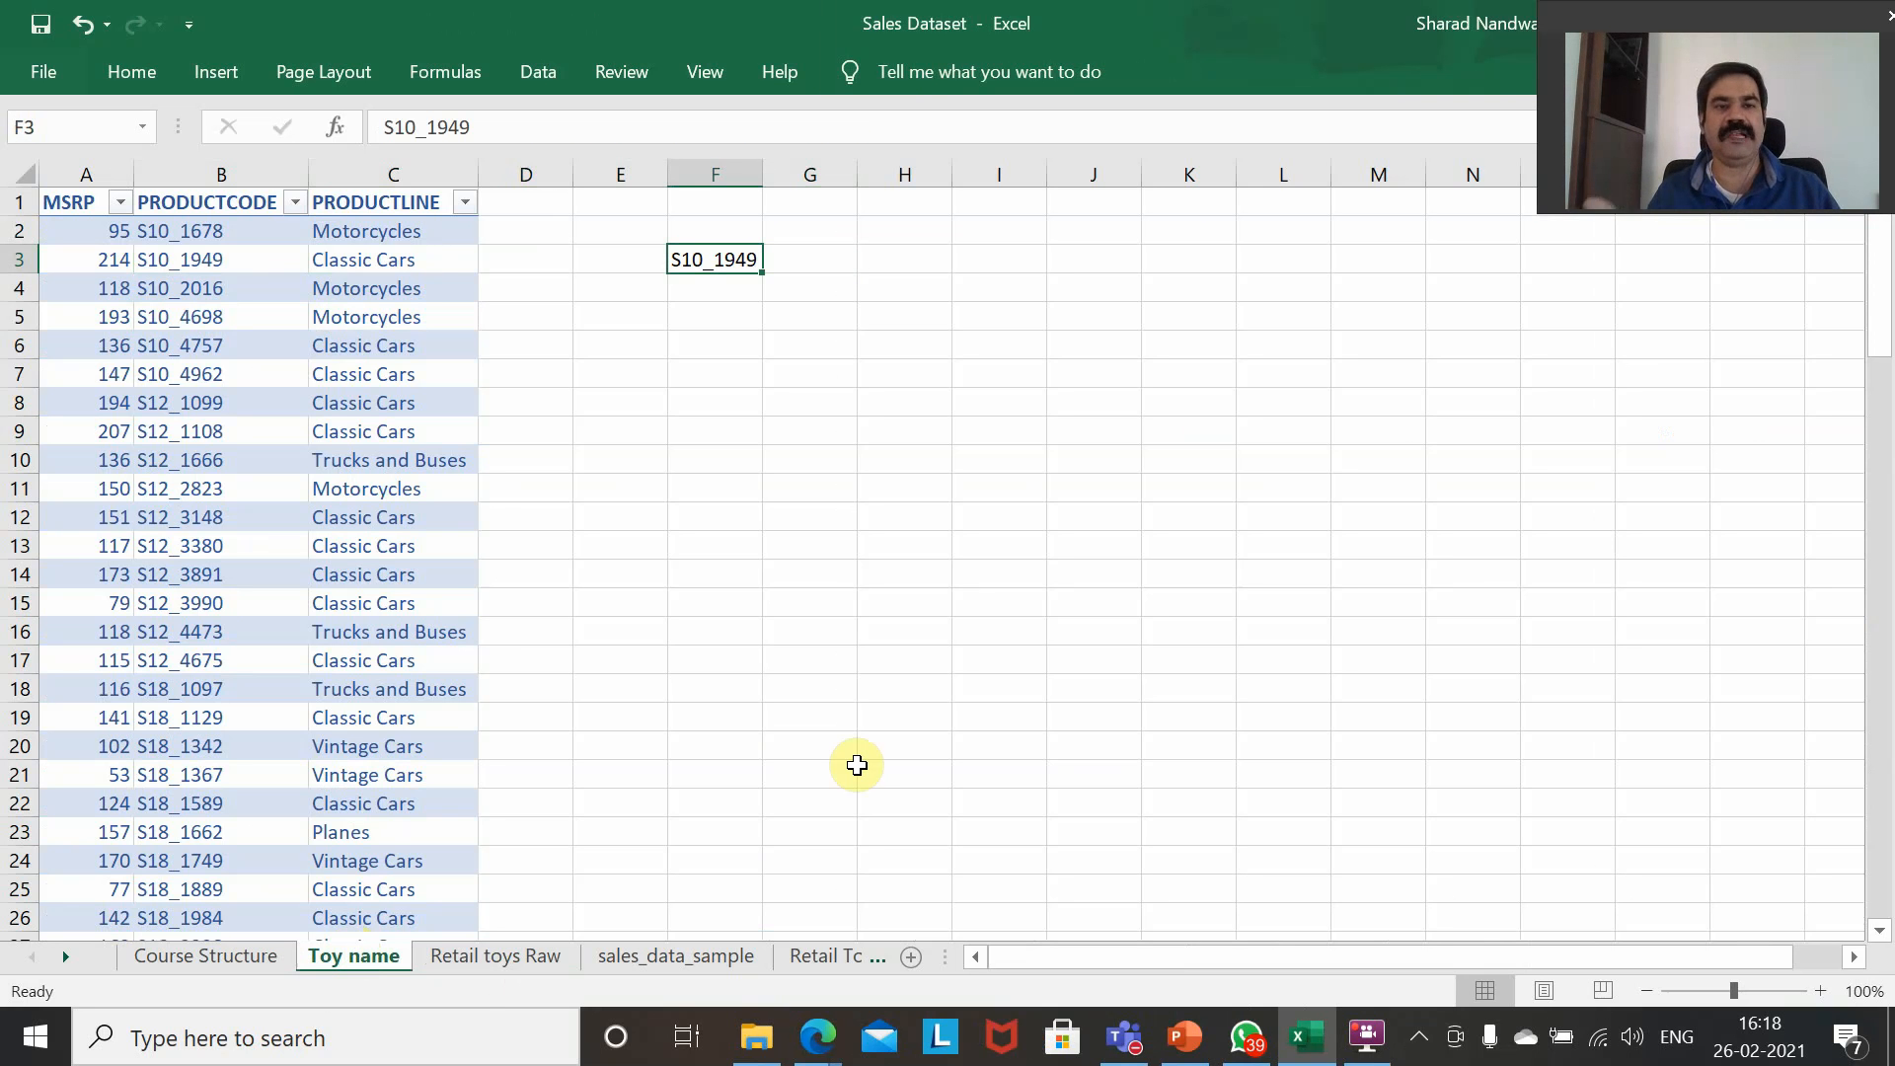
# Begin a VLOOKUP formula in G3 with the product code in F3 as the lookup value.
pyautogui.press('Right')
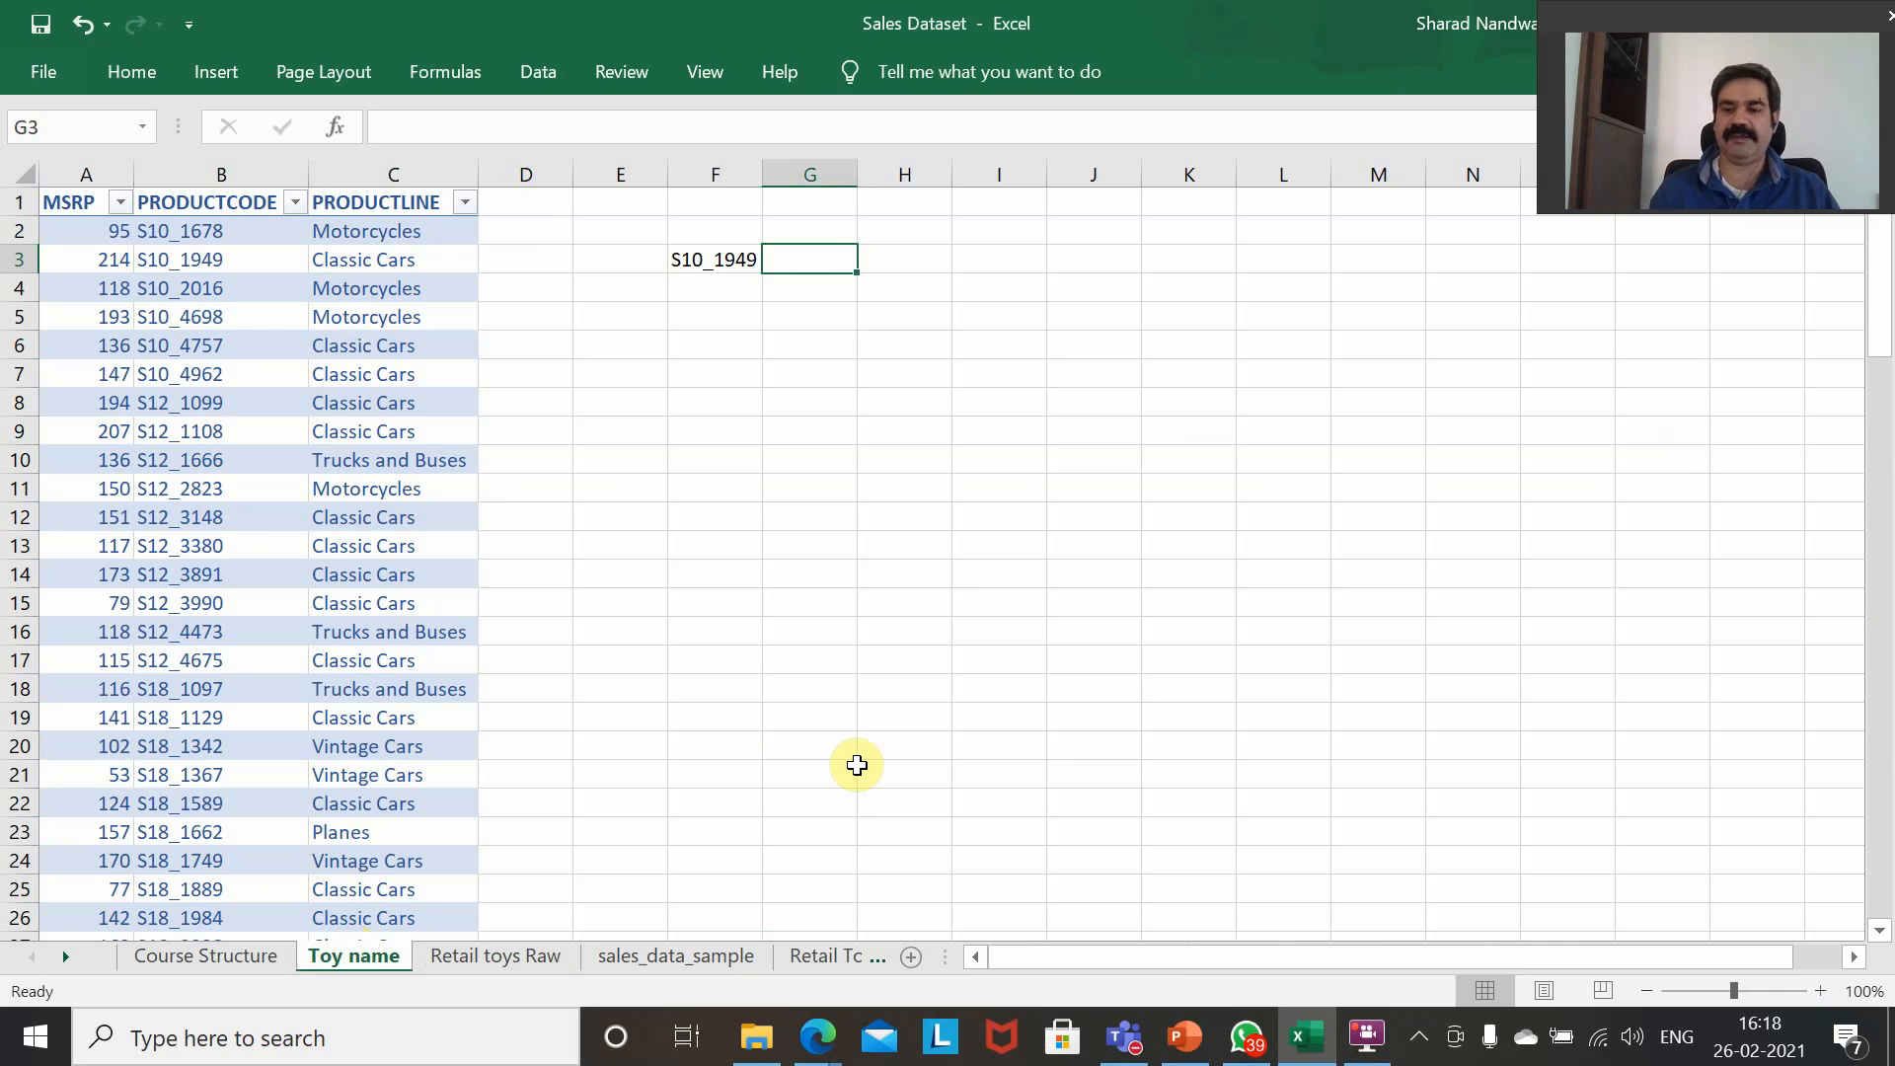
pyautogui.write('=')
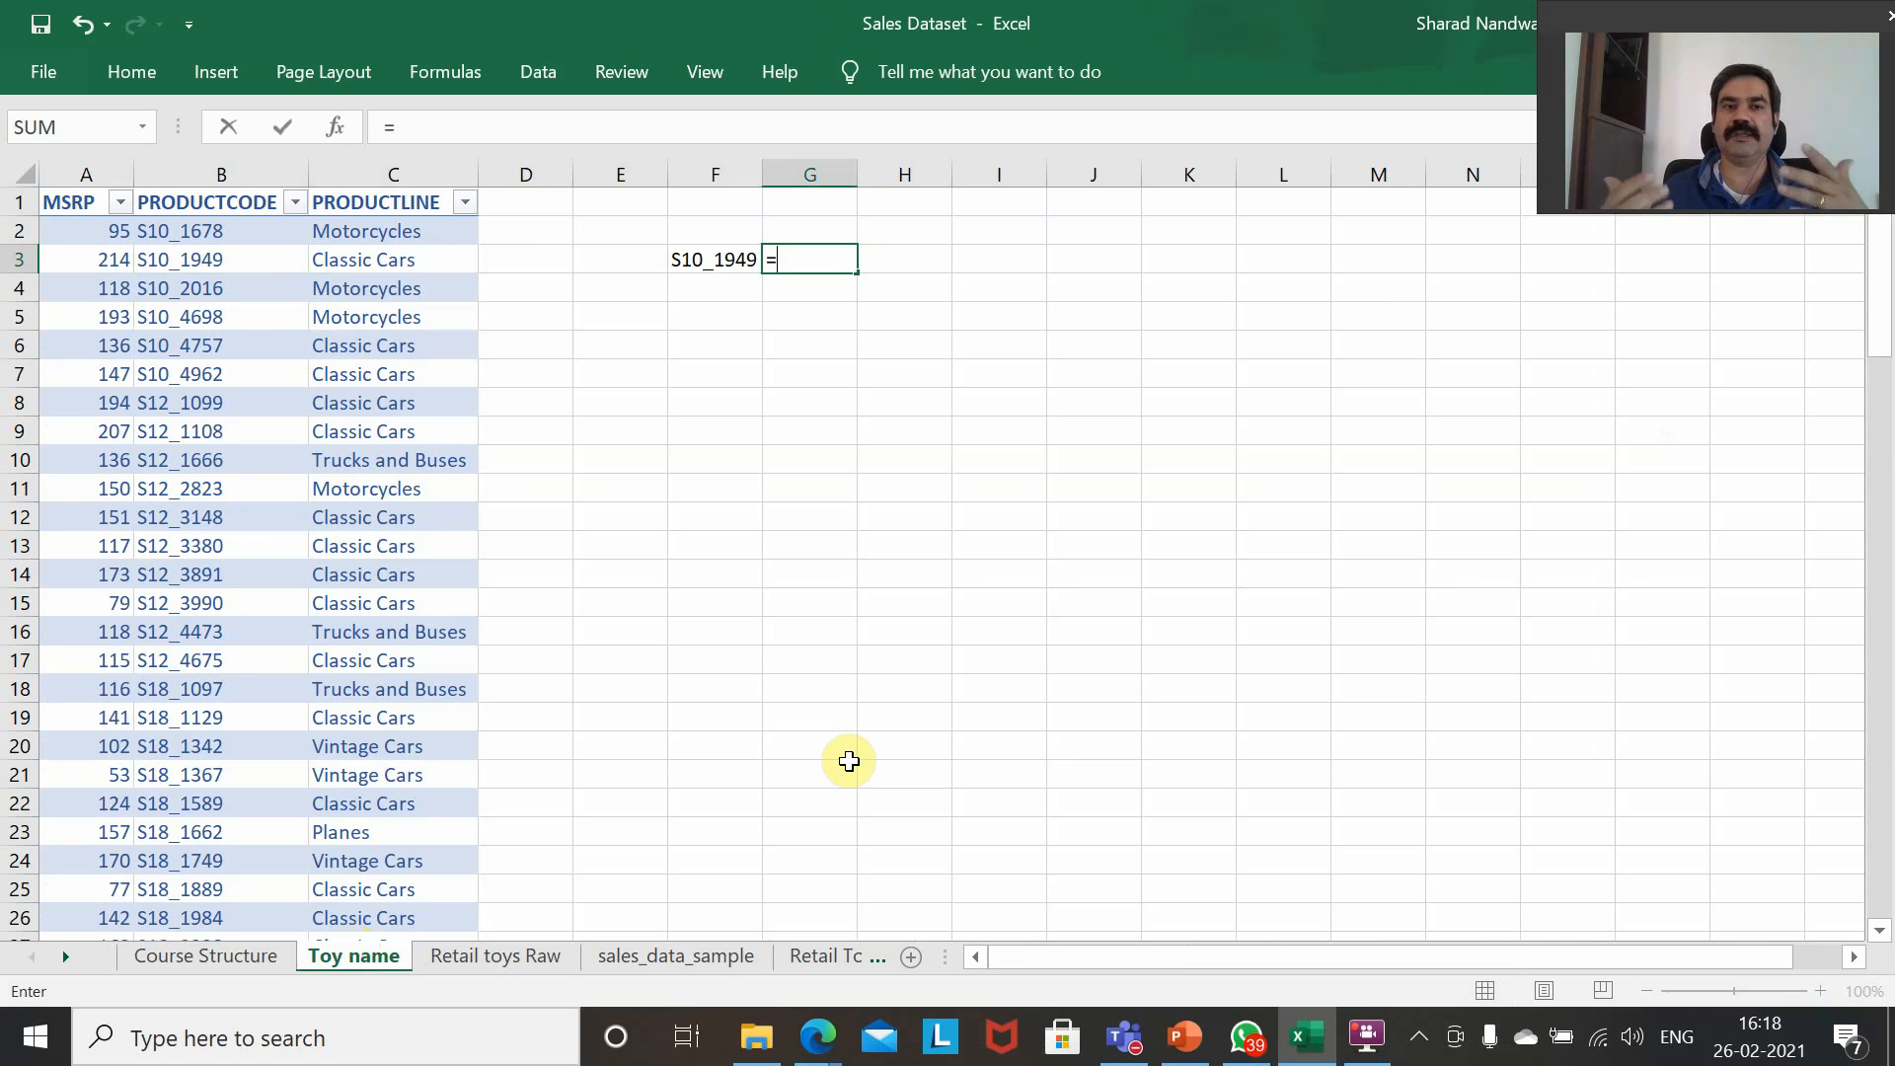
pyautogui.write('VL')
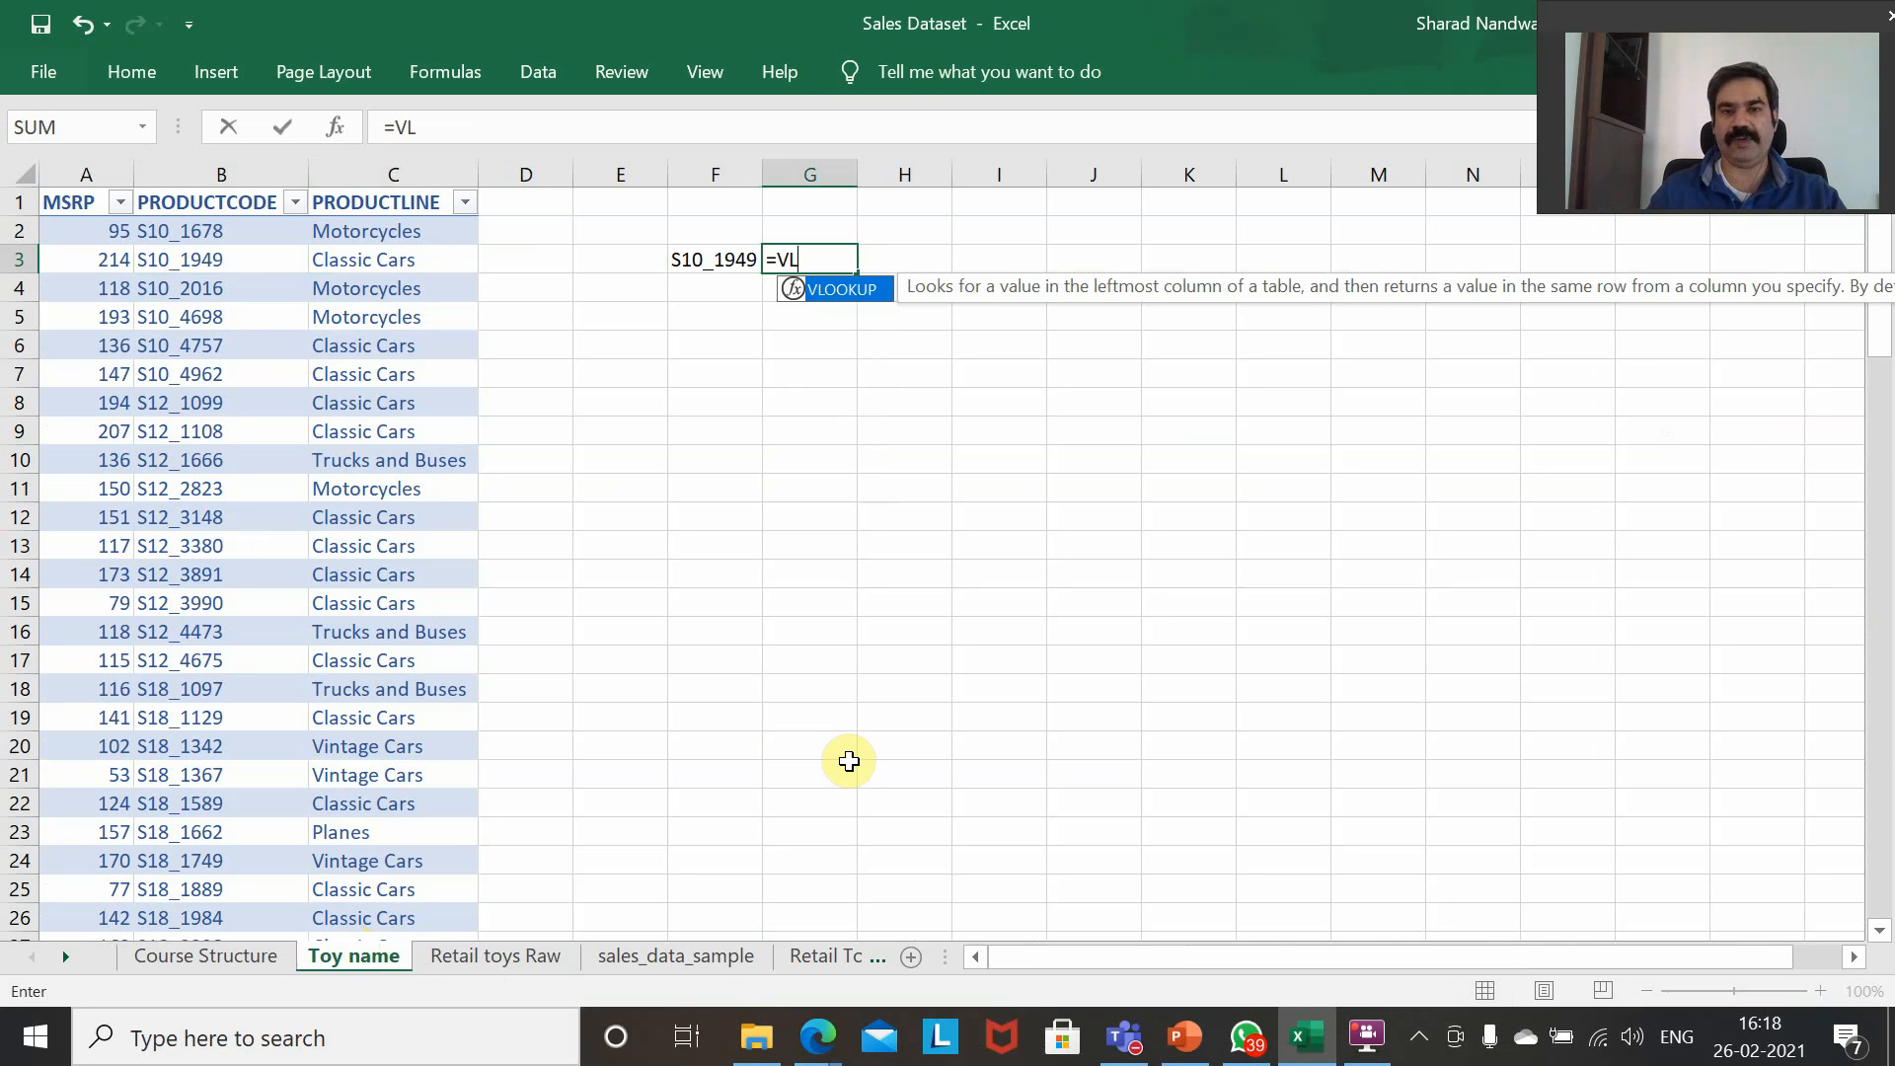
pyautogui.write('OOKUP(')
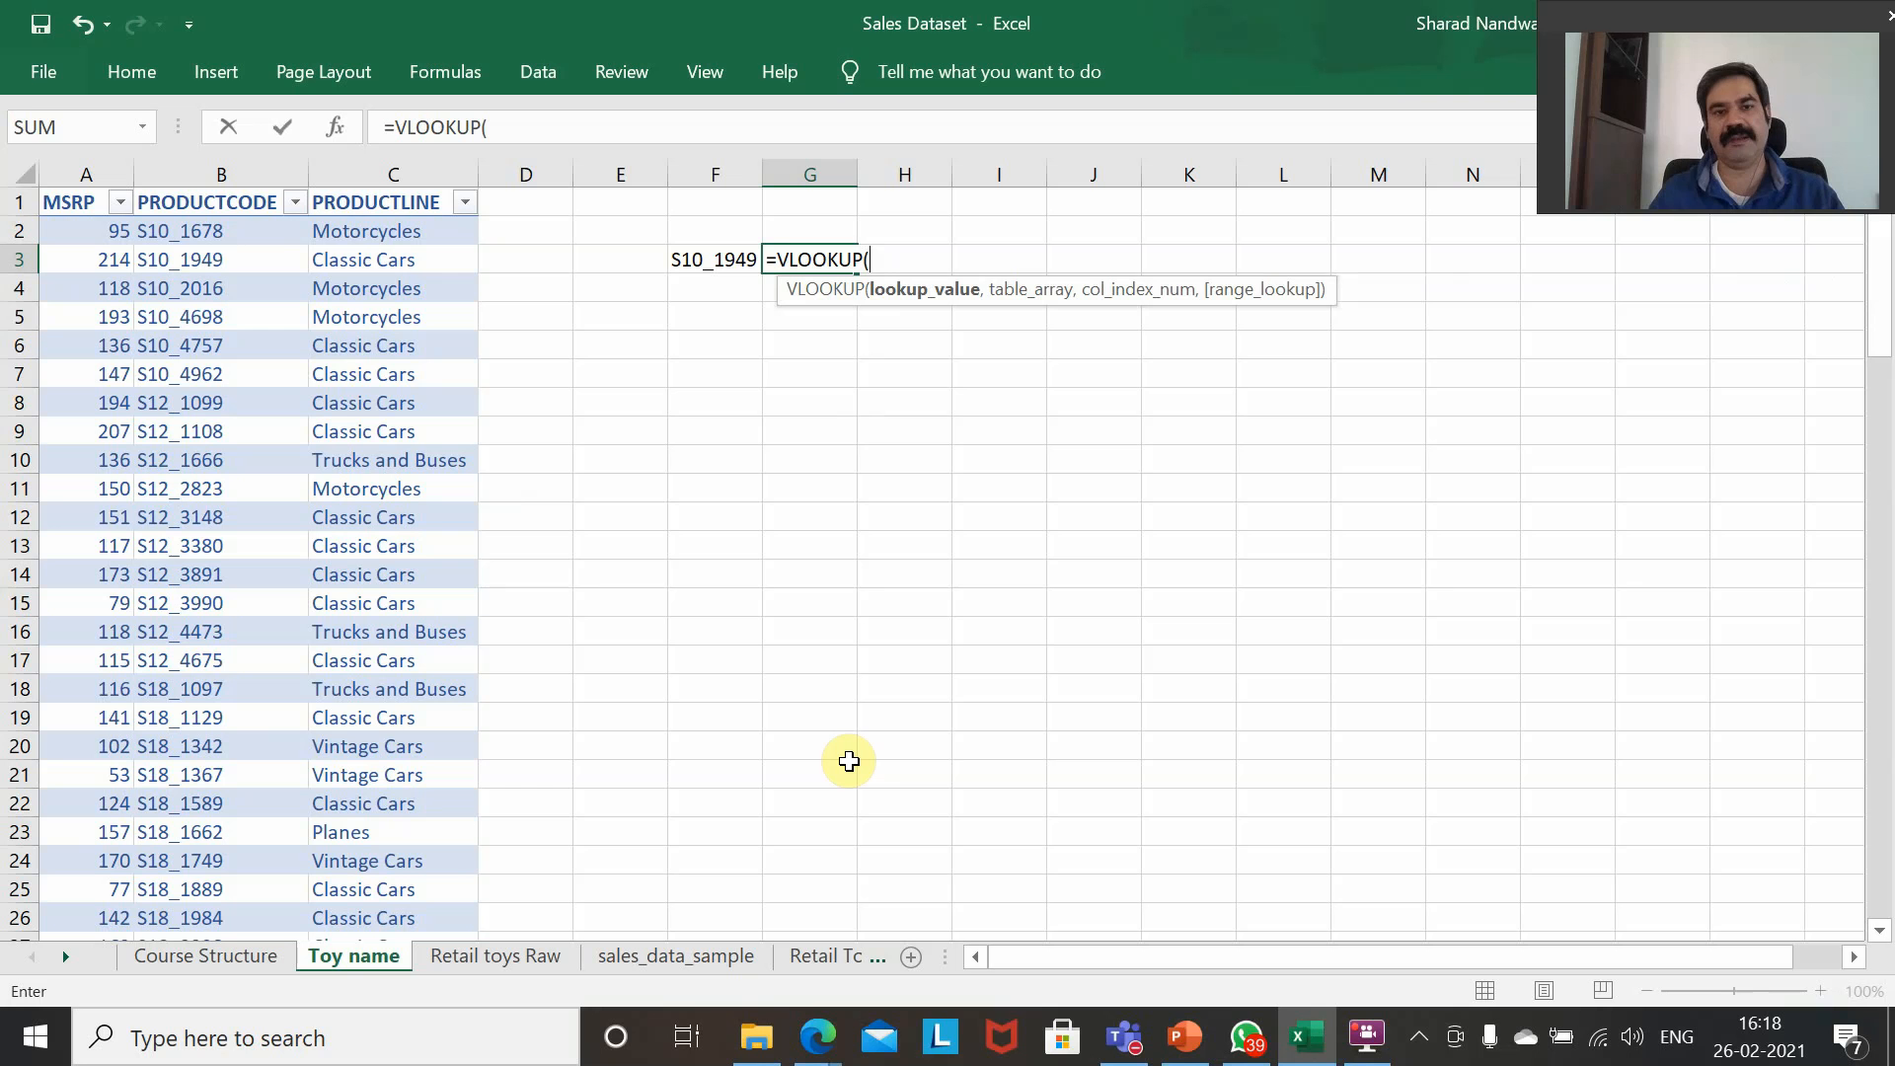
pyautogui.press('Left')
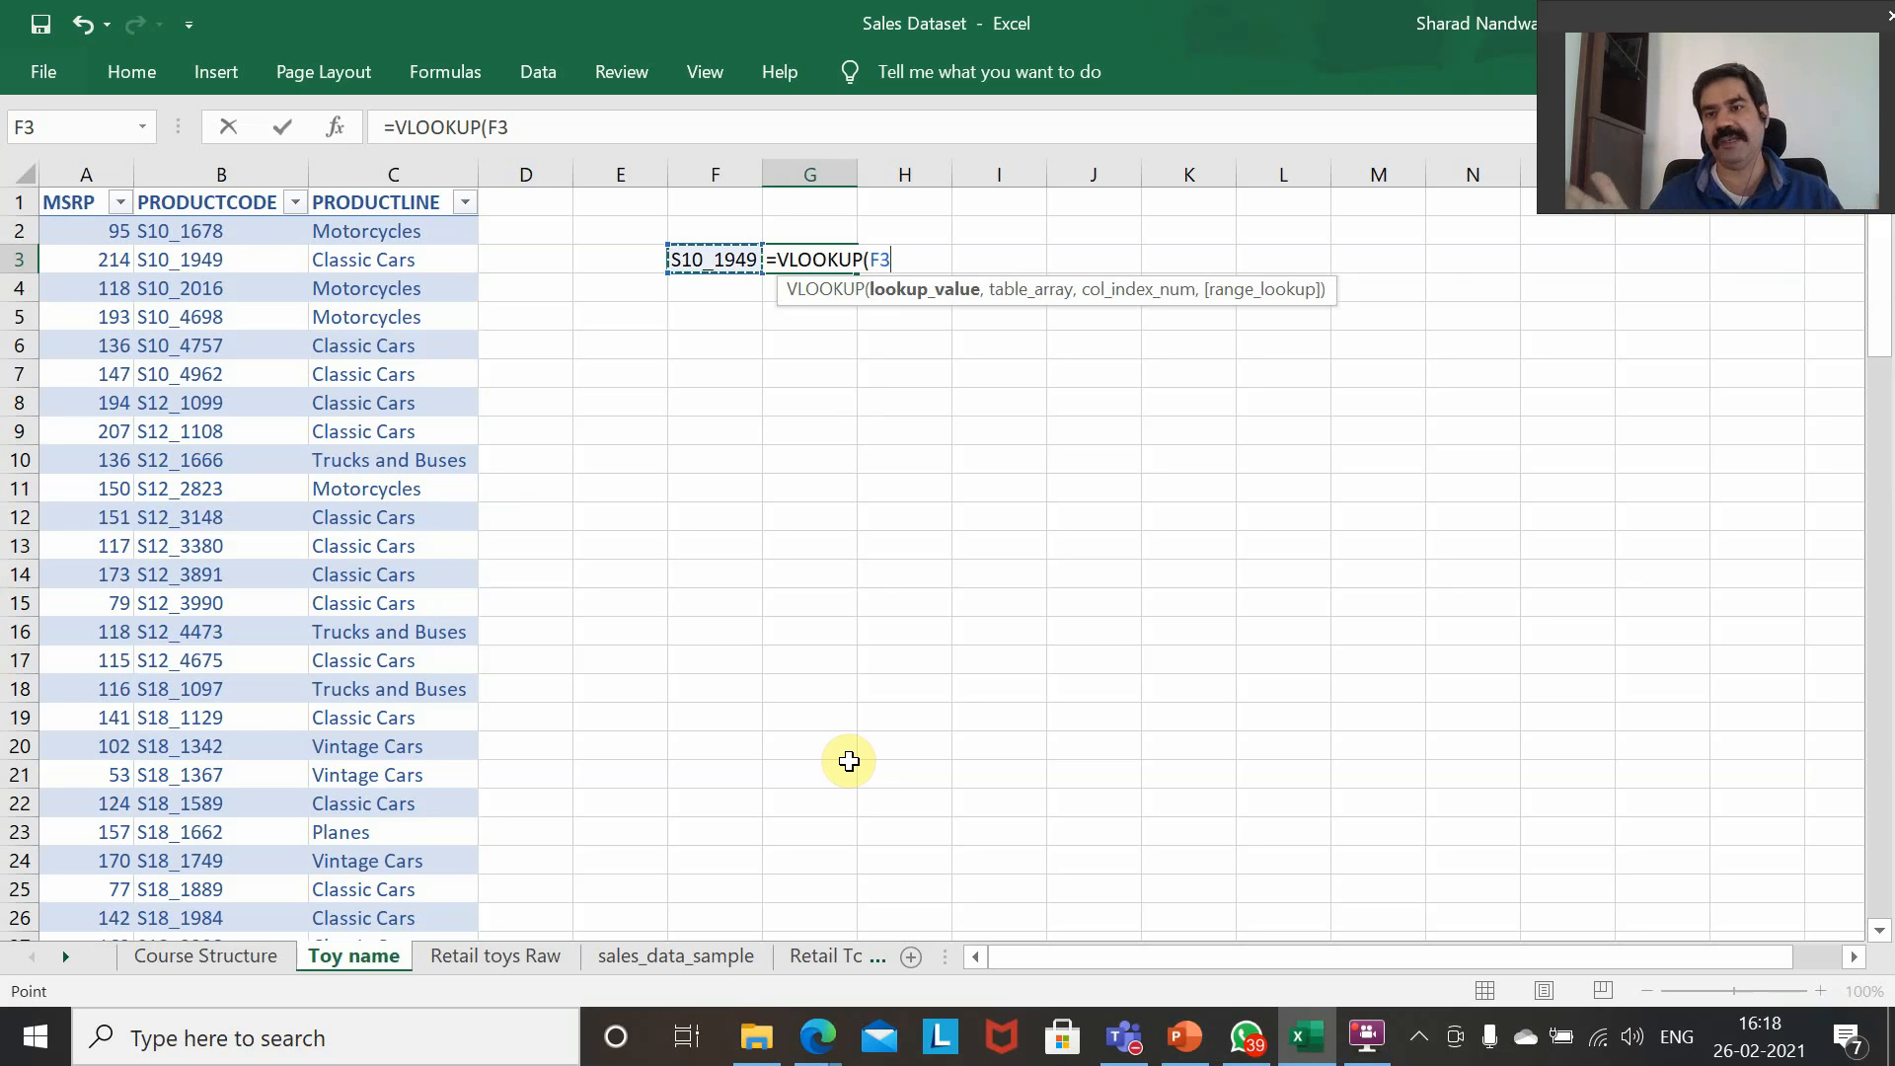
pyautogui.write(',')
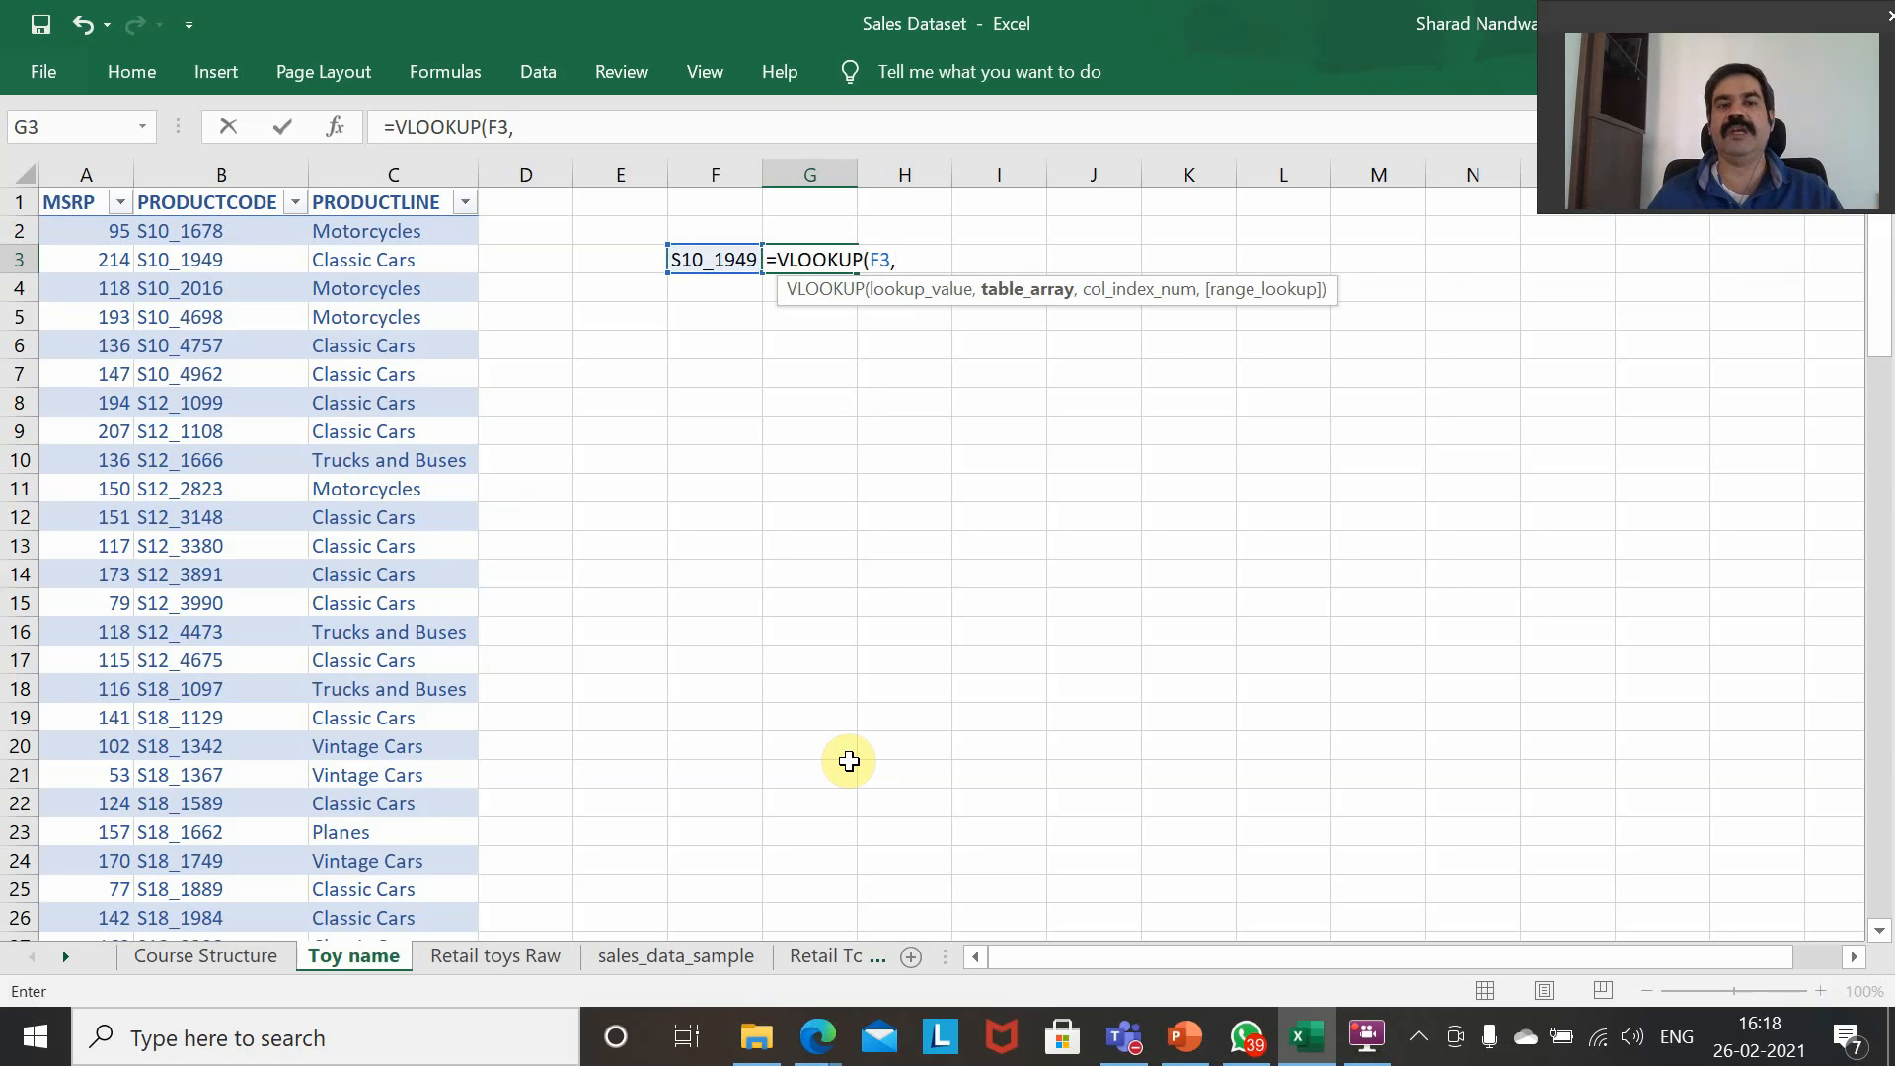
# Set the VLOOKUP table array to the full PRODUCTCODE and PRODUCTLINE columns of Table1, including the headers.
pyautogui.press('Left')
pyautogui.press('Left')
pyautogui.press('Left')
pyautogui.press('Left')
pyautogui.press('Left')
pyautogui.press('Up')
pyautogui.press('Up')
pyautogui.press('Right')
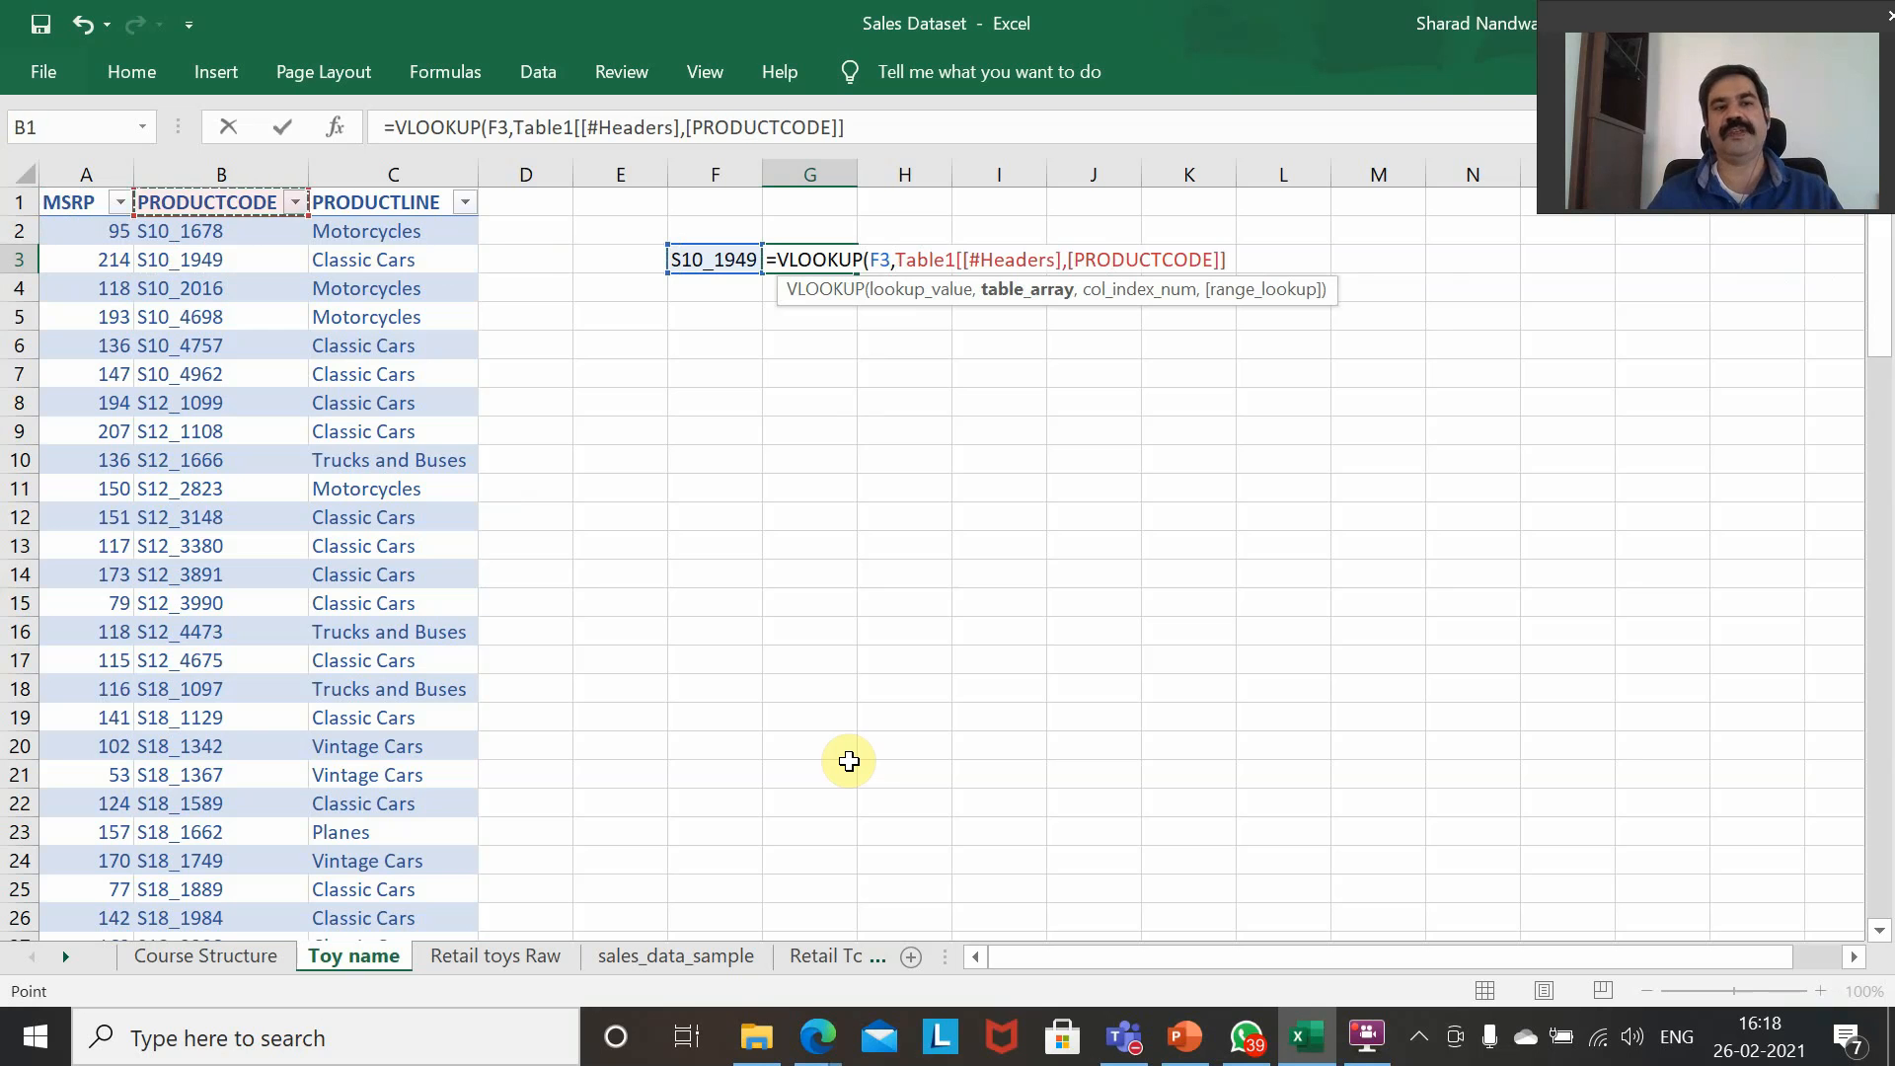
pyautogui.hotkey('shift', 'Right')
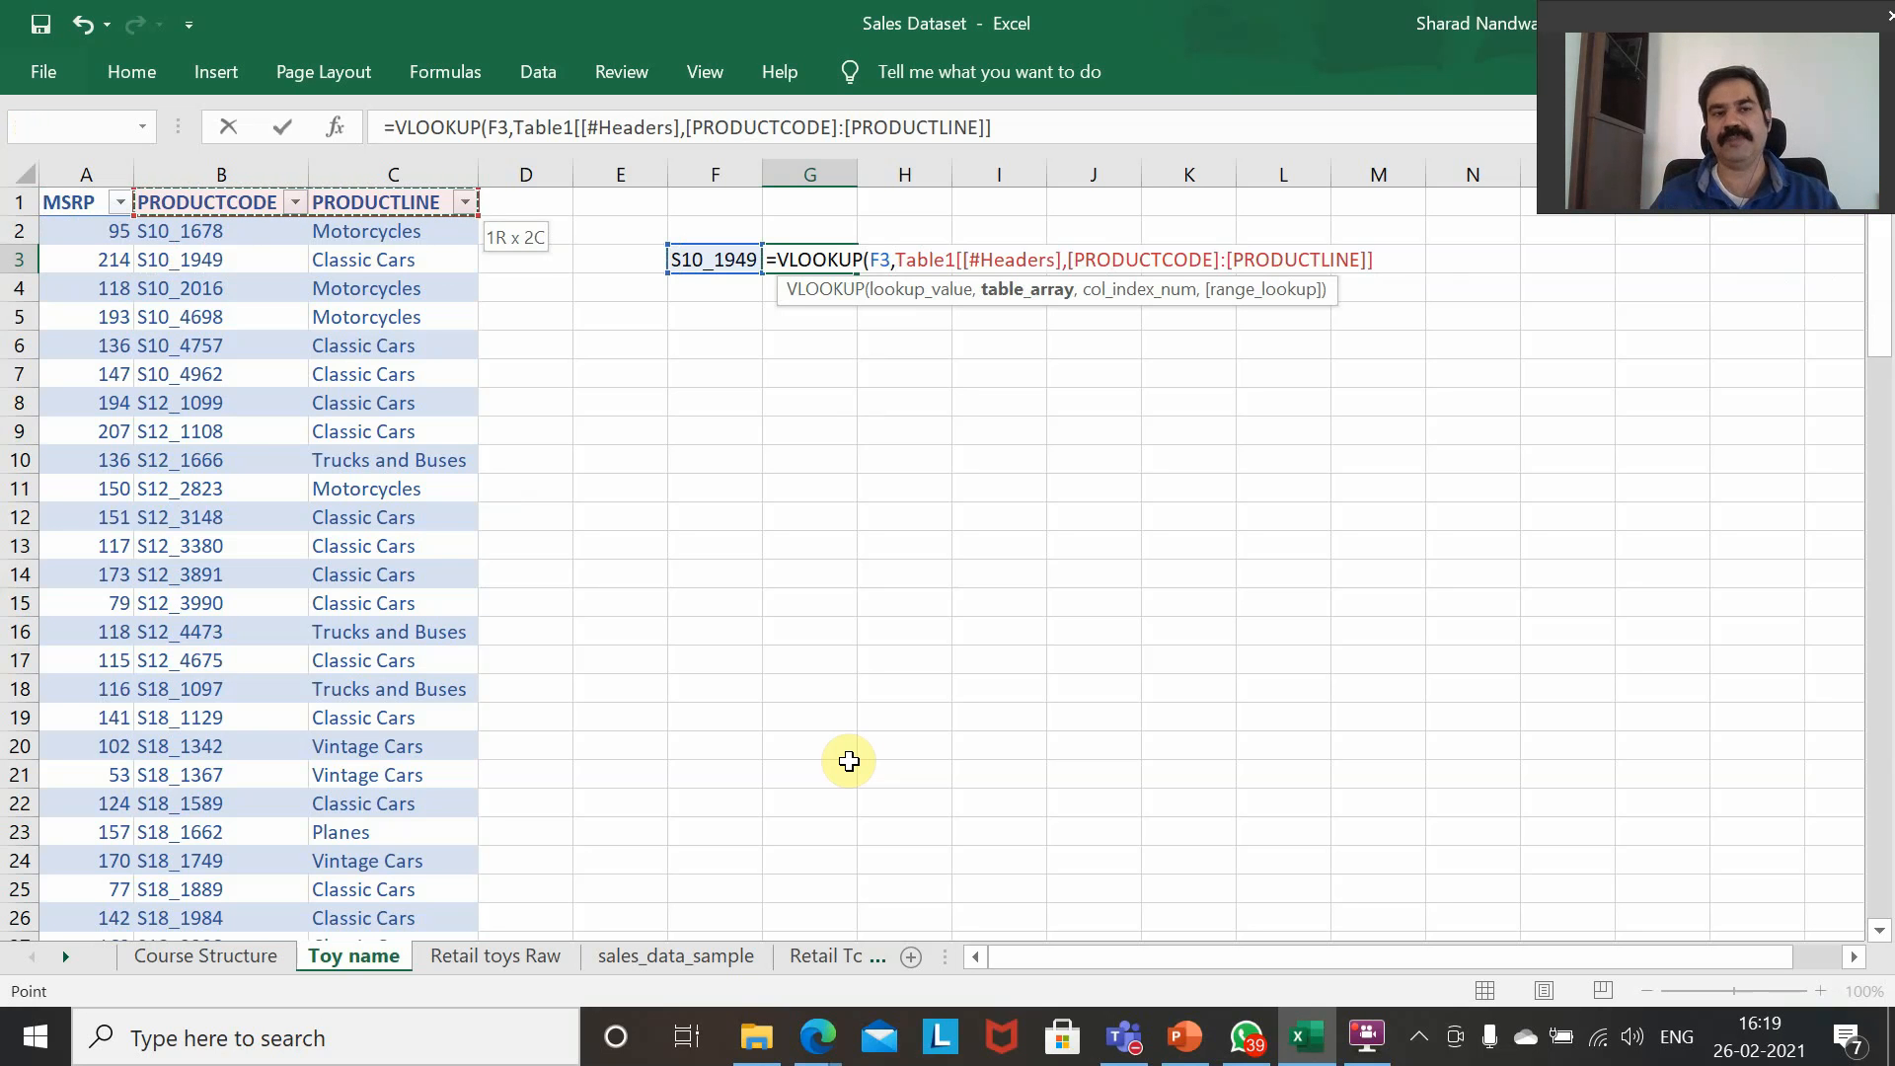
pyautogui.hotkey('ctrl', 'shift', 'Down')
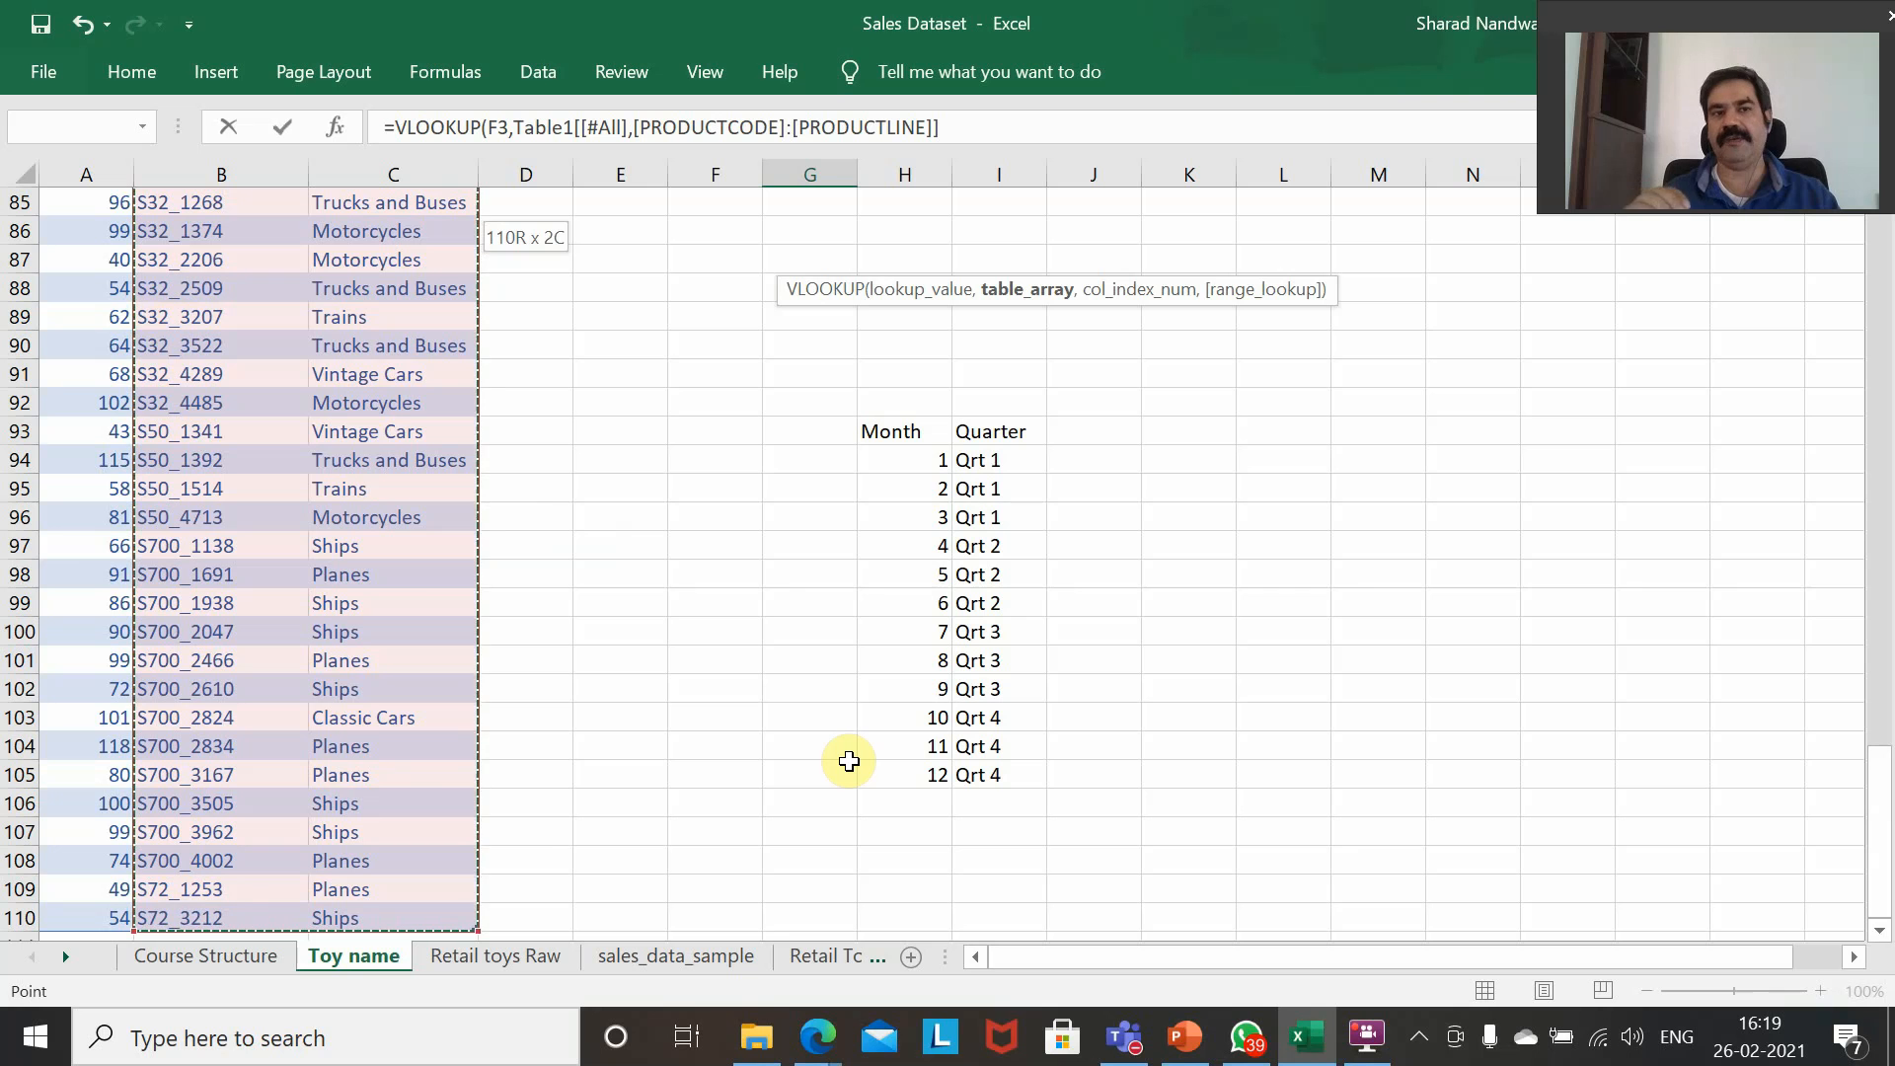
pyautogui.write(',')
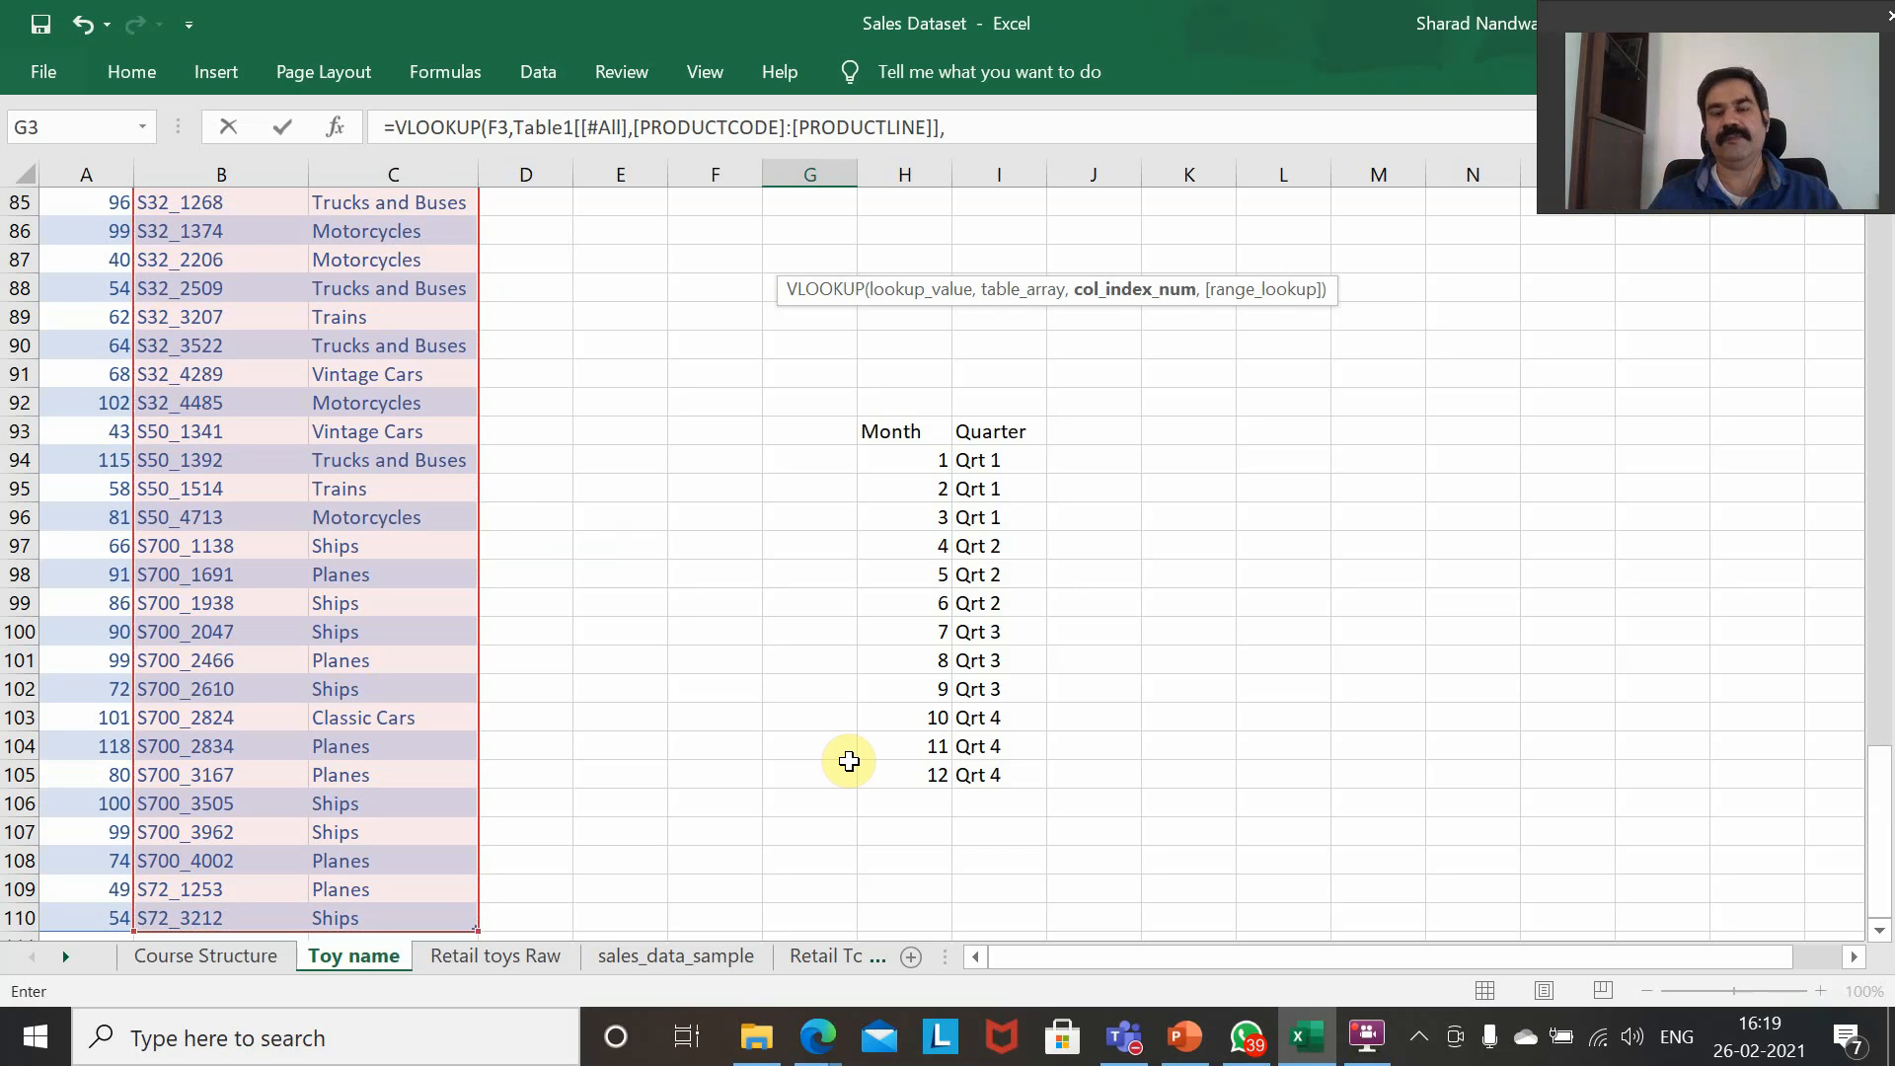
# Complete the VLOOKUP formula in G3 with column index 2 and FALSE for an exact match.
pyautogui.write('2')
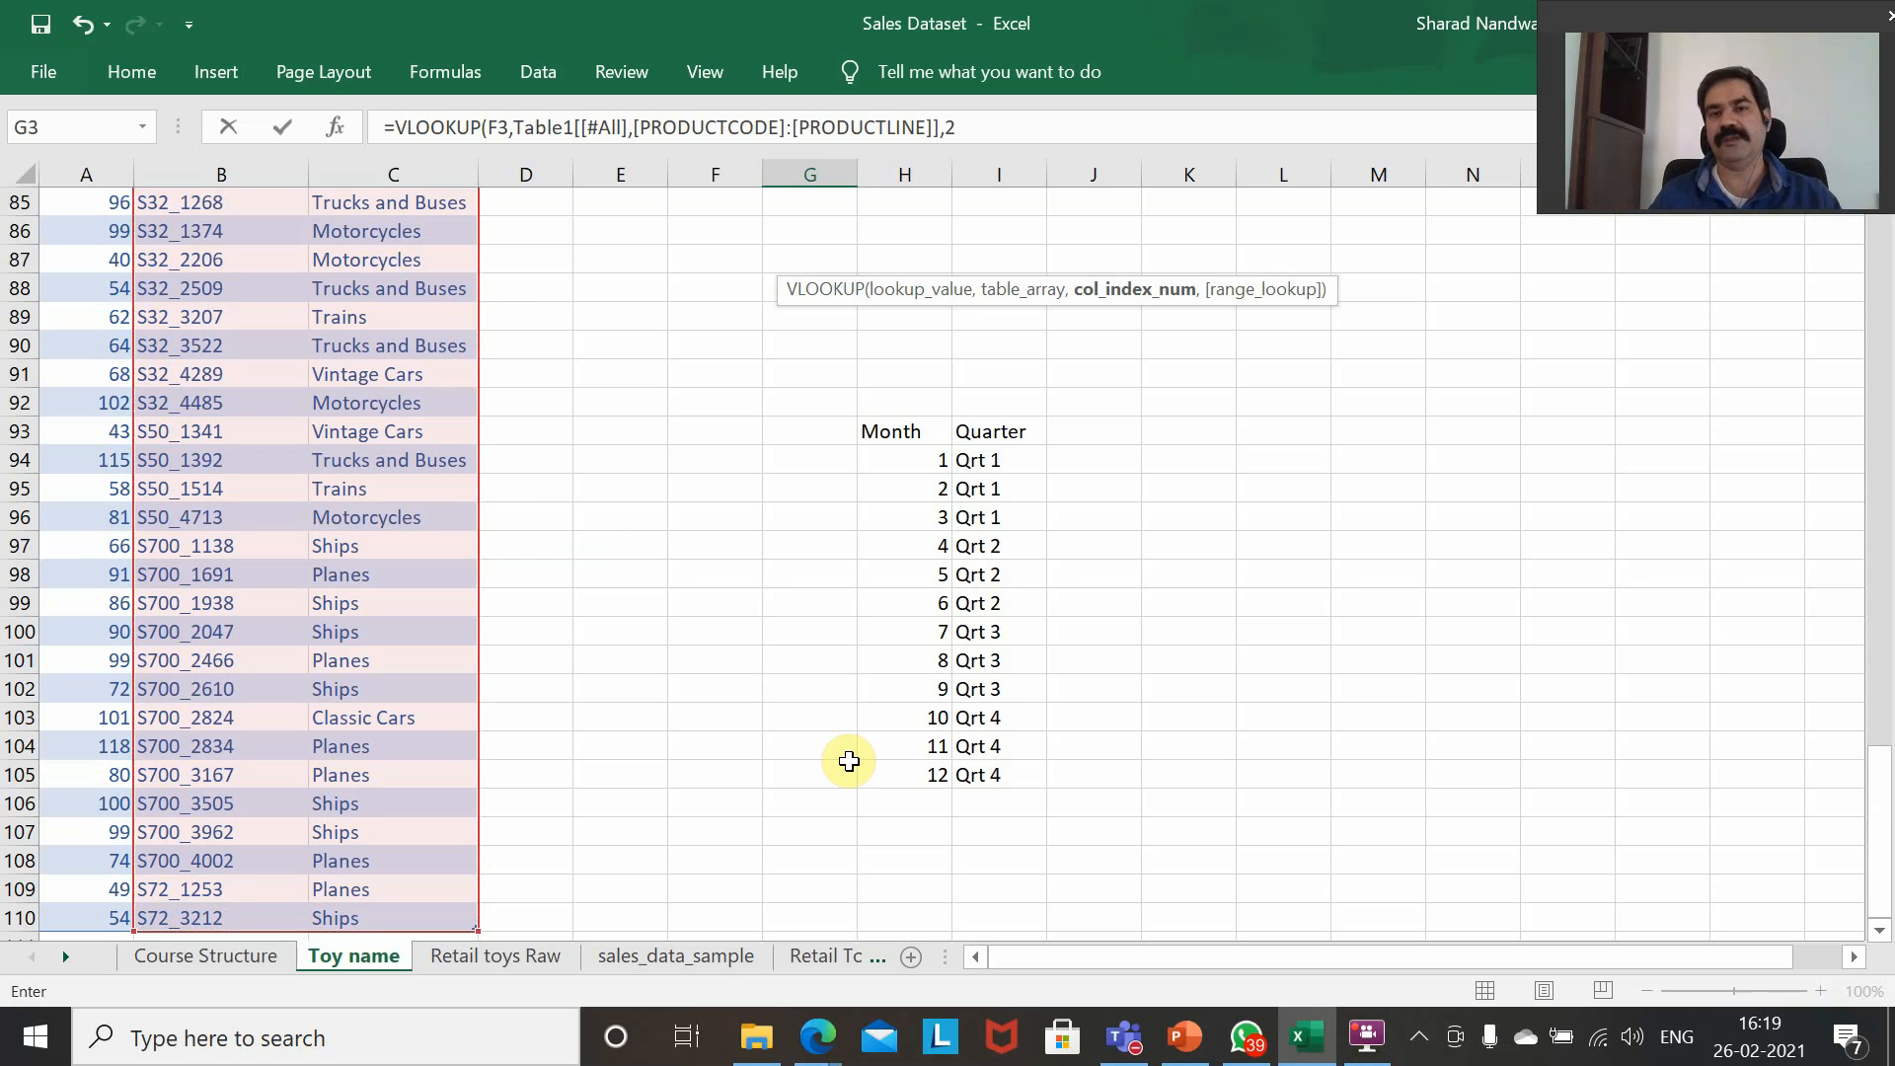
pyautogui.write(',')
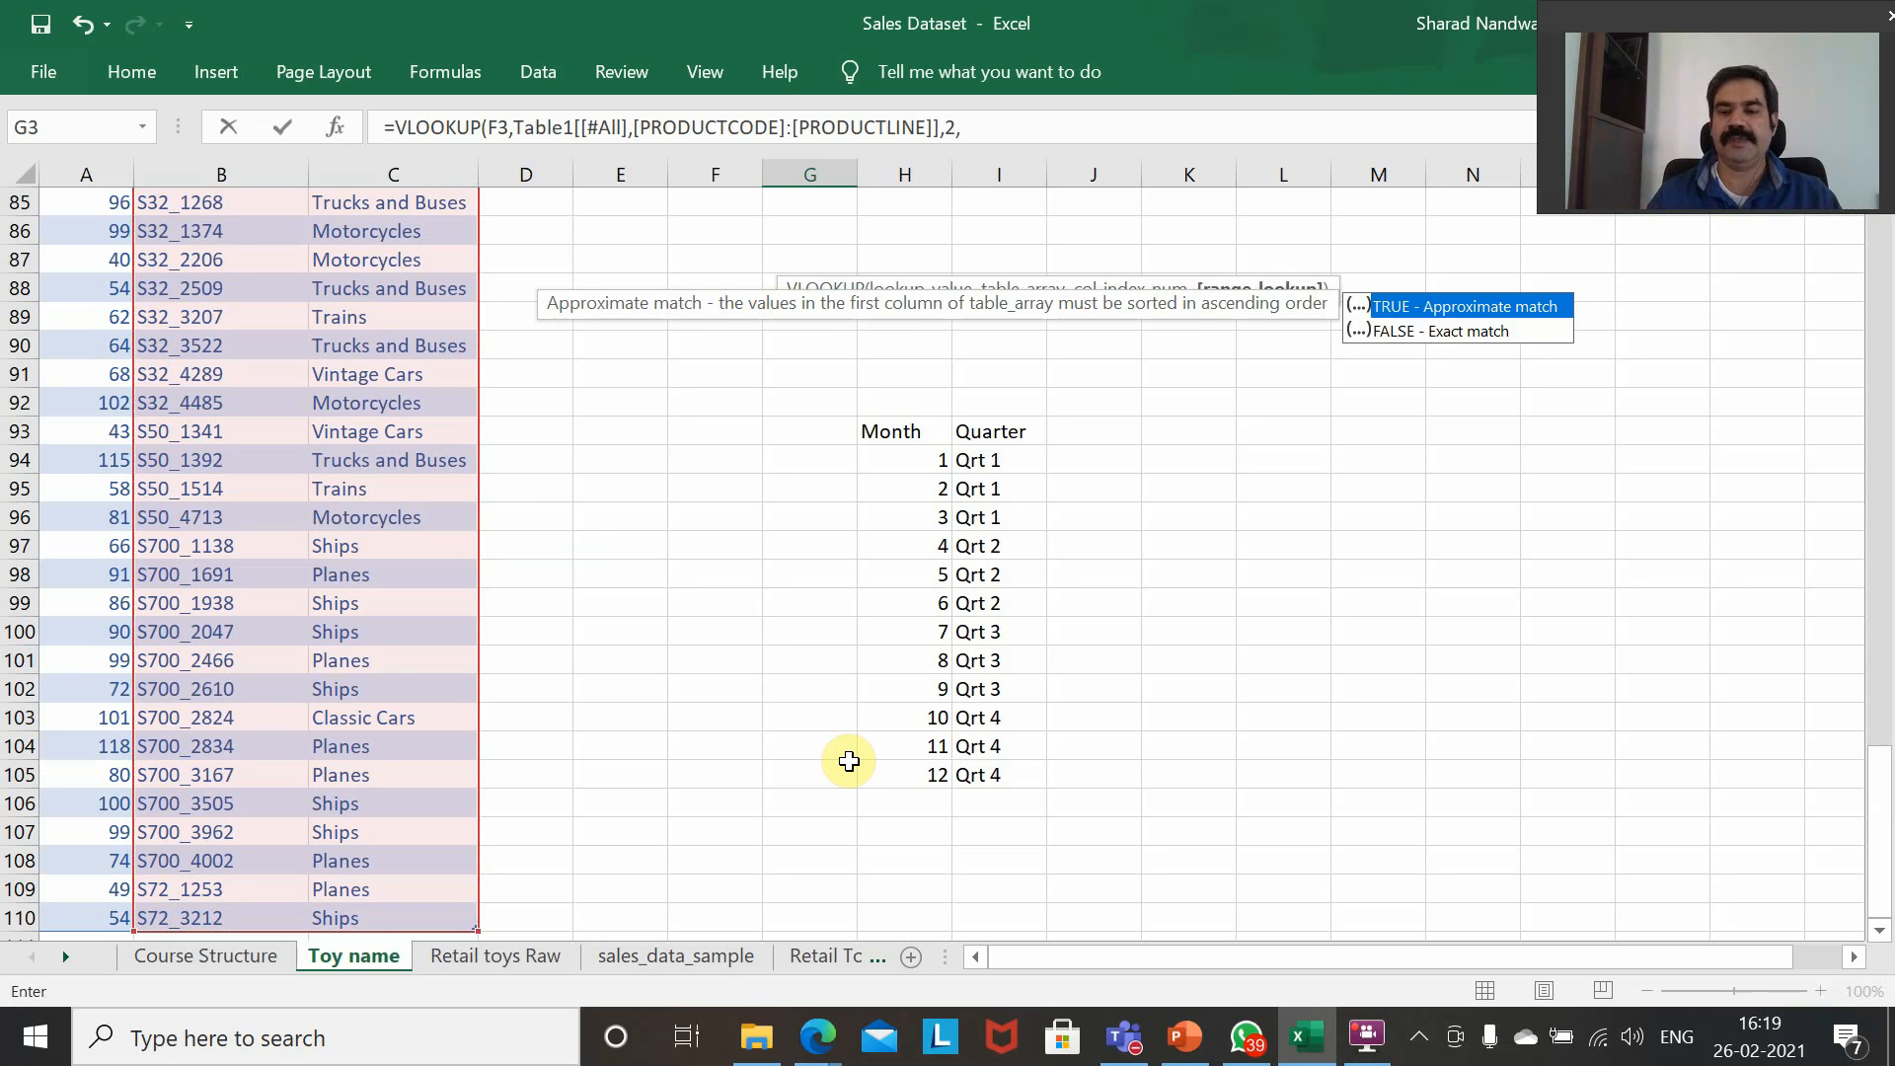
pyautogui.write(',')
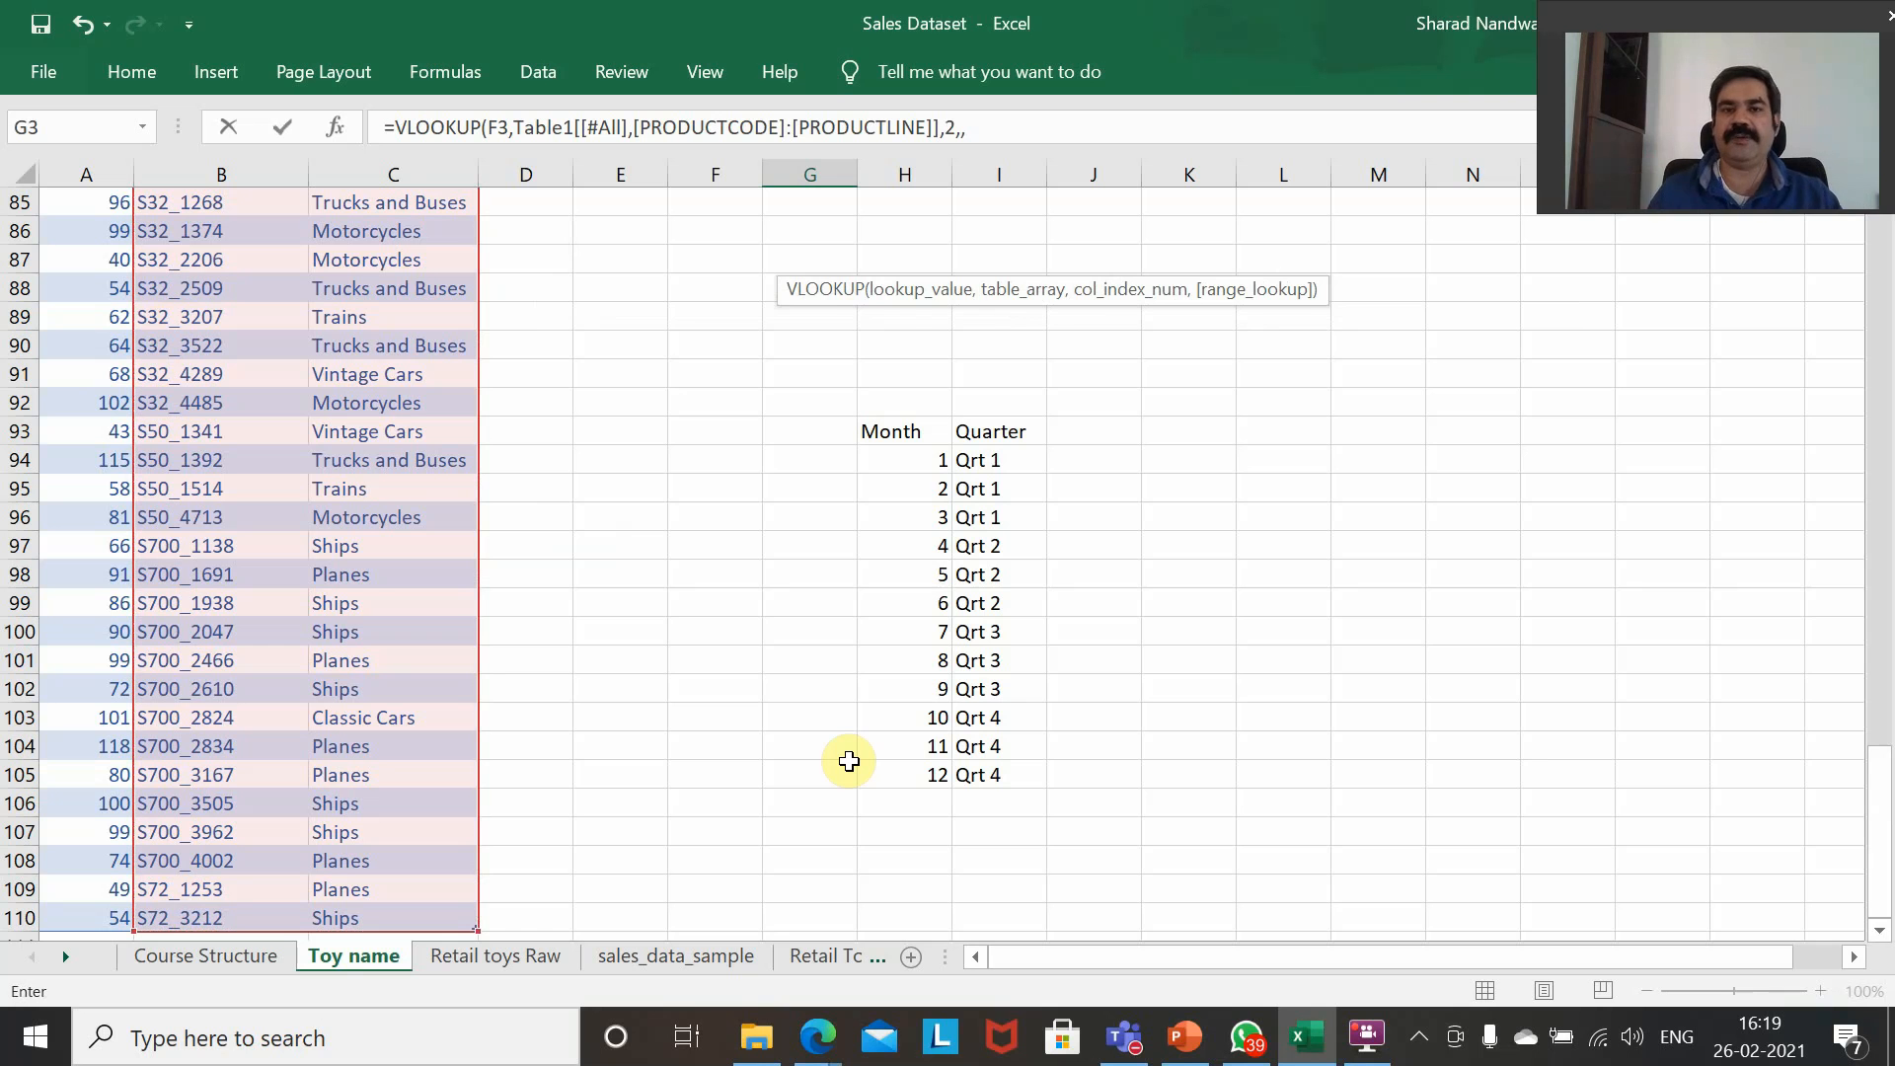
pyautogui.press('BackSpace')
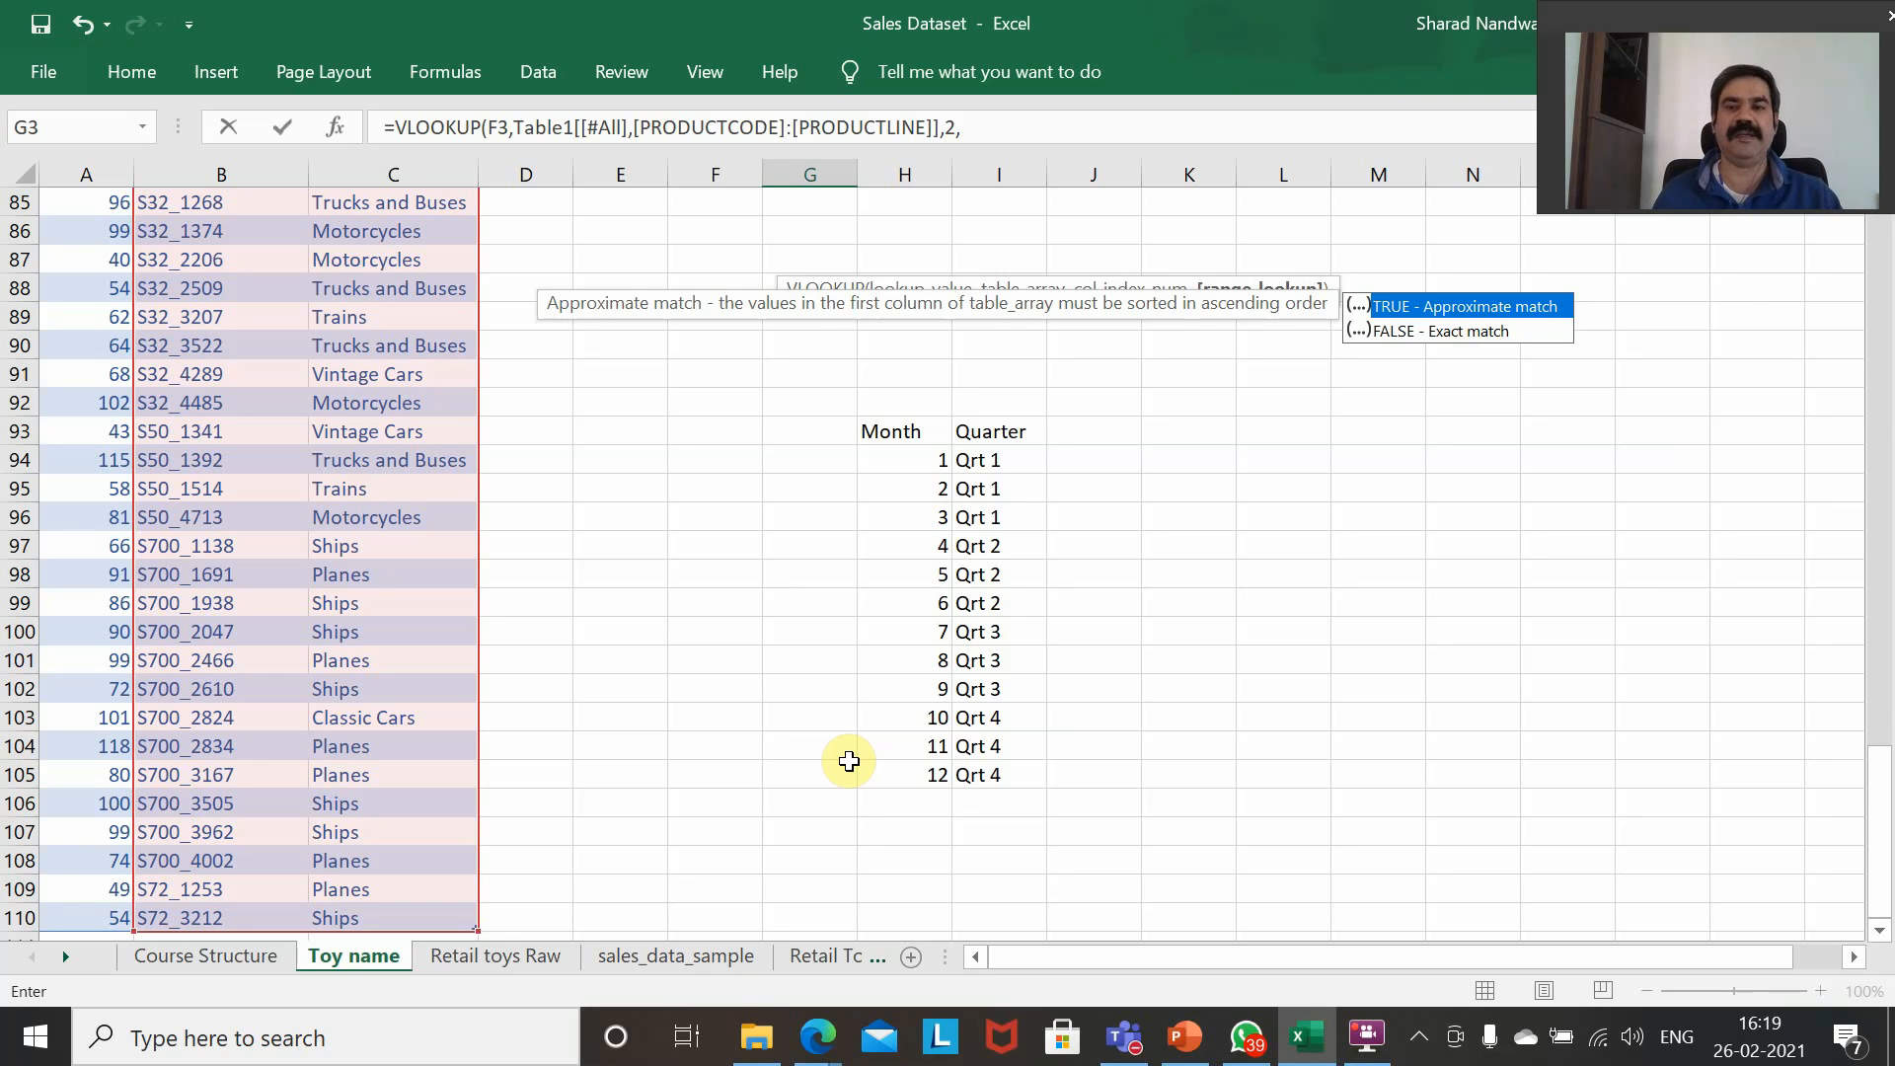
pyautogui.click(1452, 336)
pyautogui.doubleClick(1451, 333)
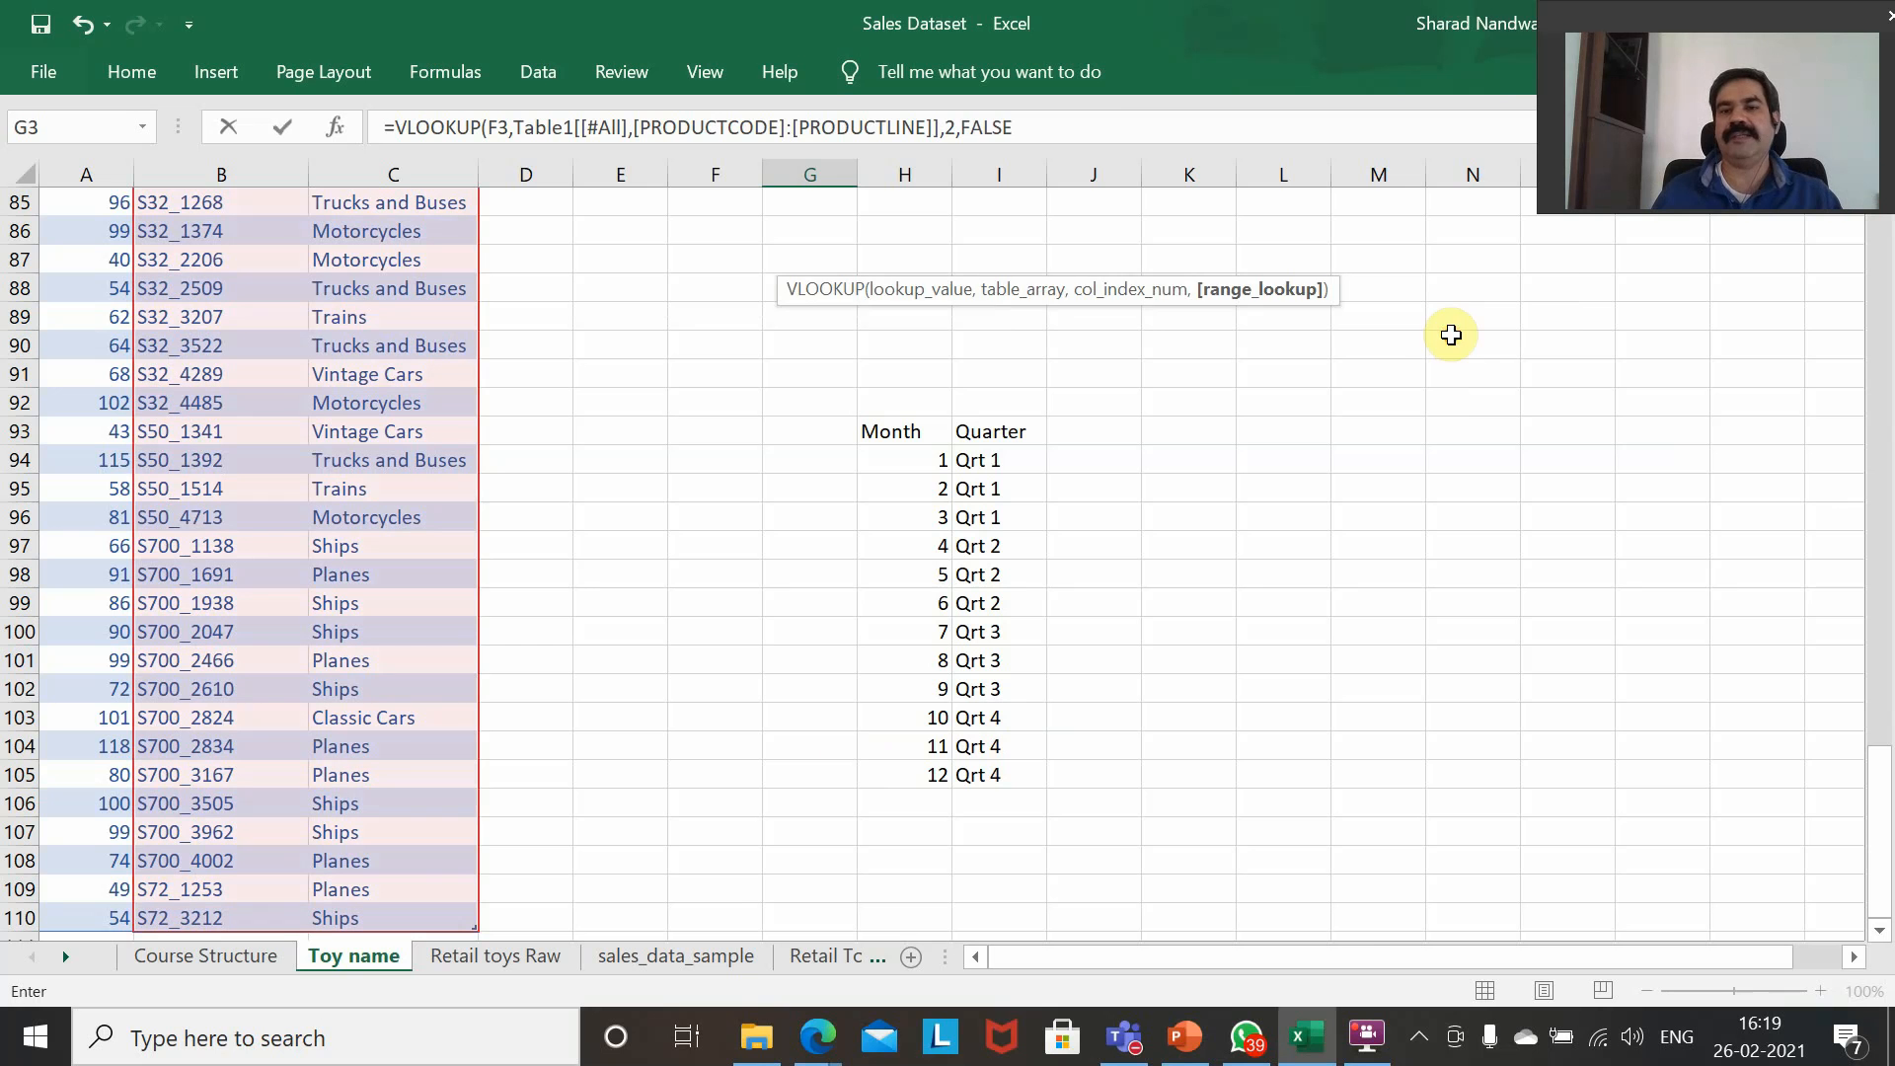
pyautogui.click(1109, 130)
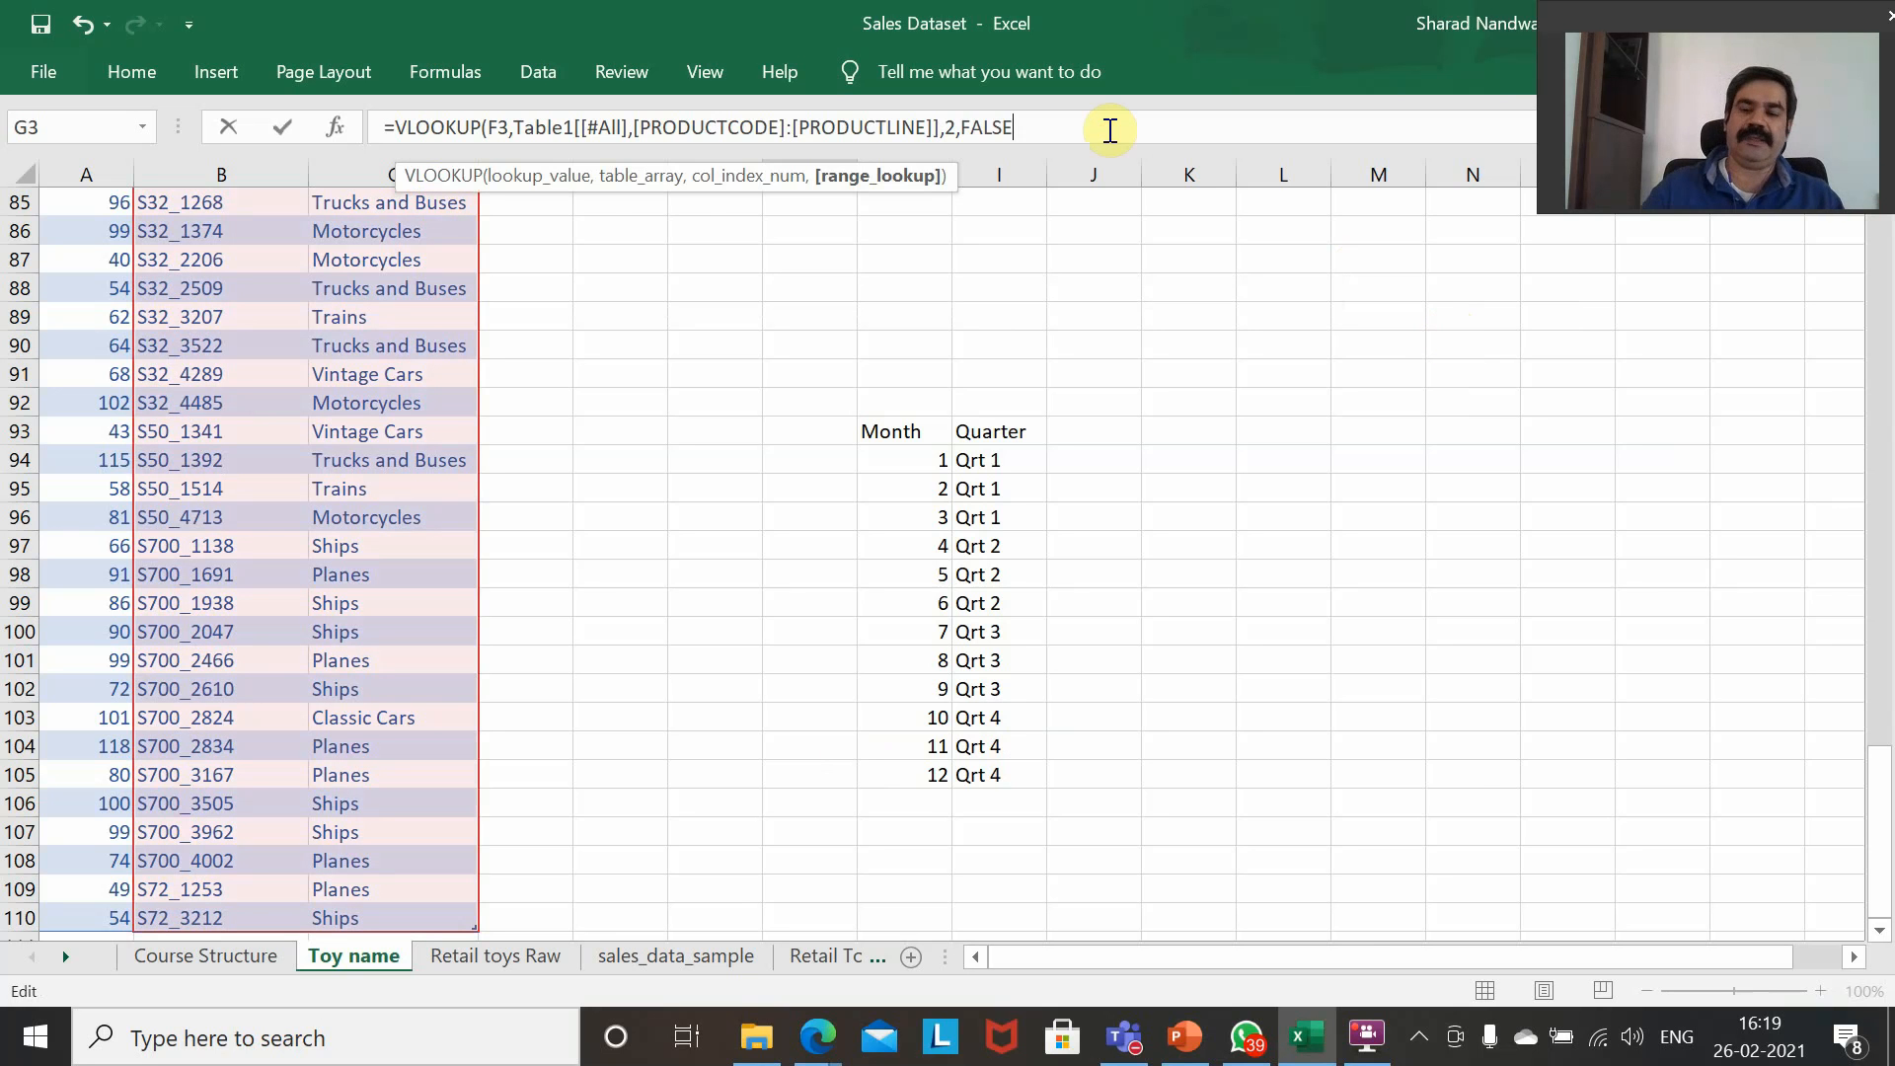
pyautogui.write(')')
pyautogui.press('Return')
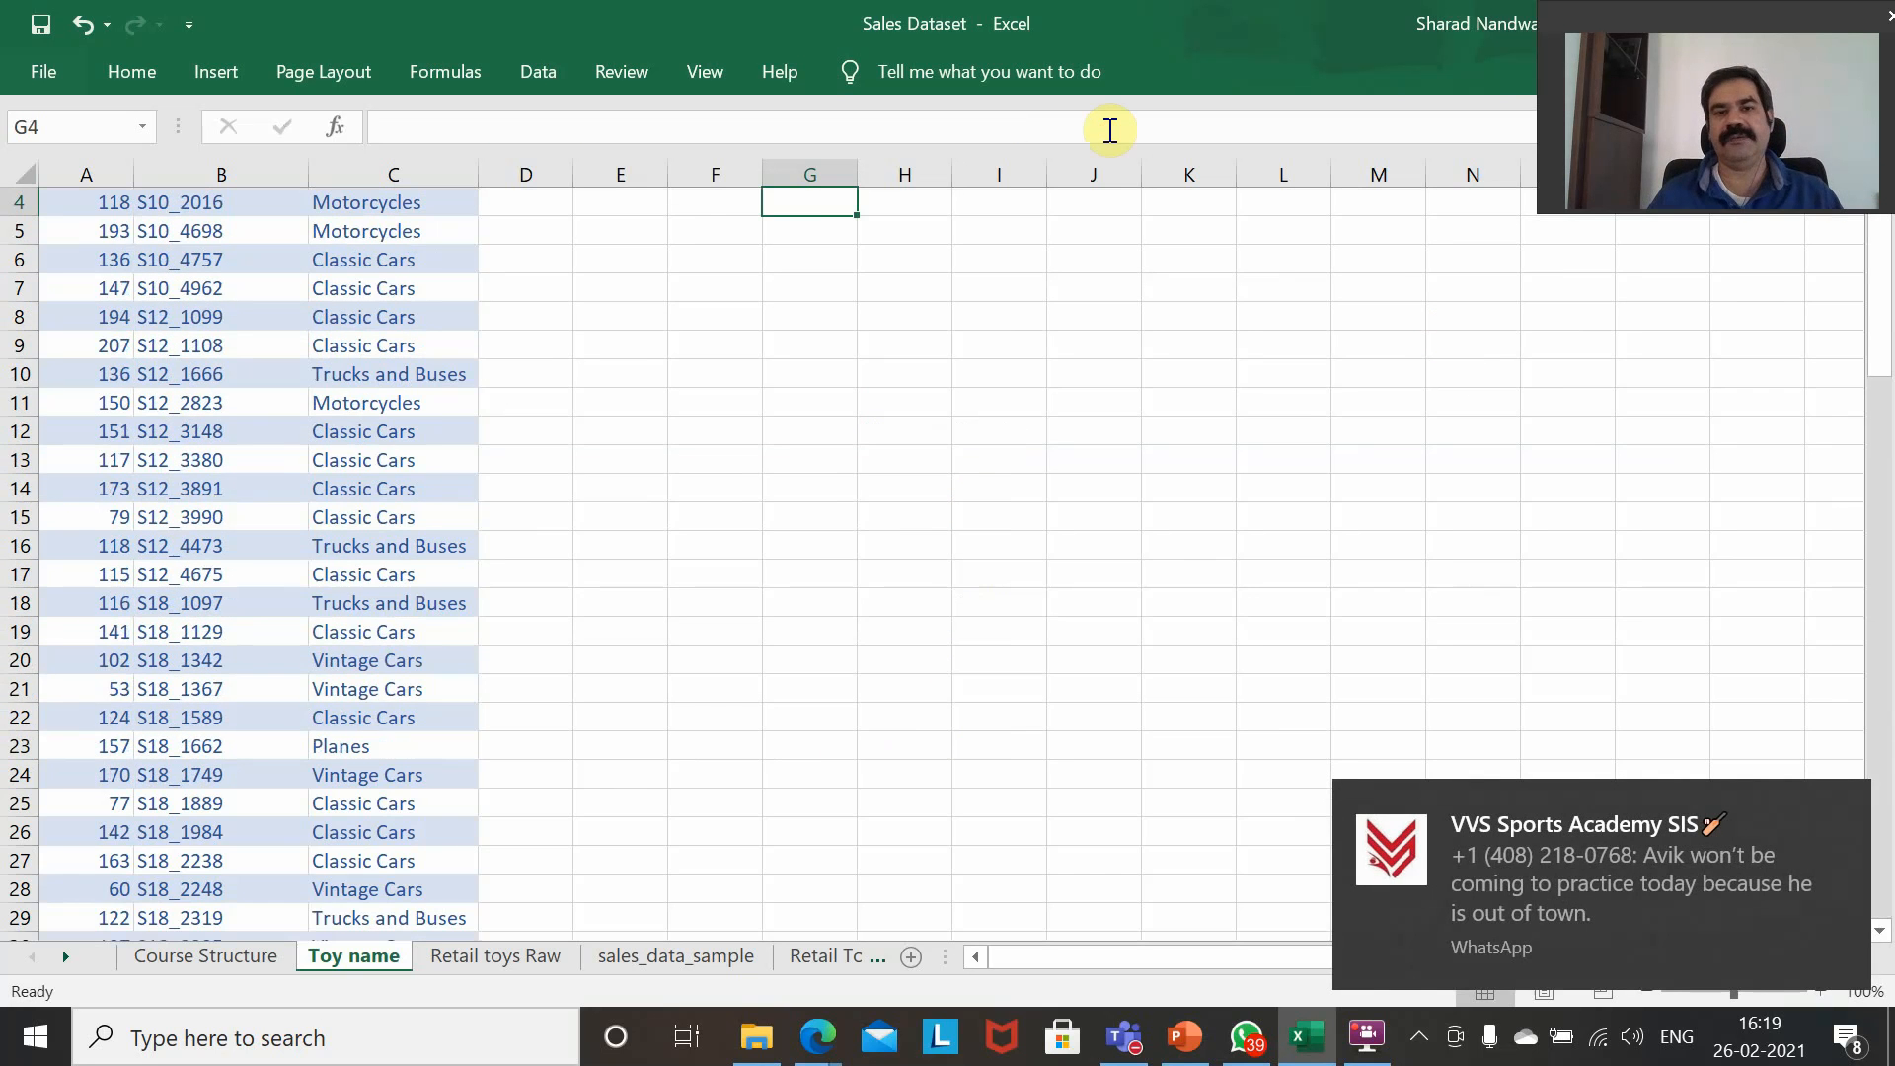
# Check the lookup result in G3 against the S10_1949 row of the product table.
pyautogui.press('Up')
pyautogui.press('Up')
pyautogui.press('Down')
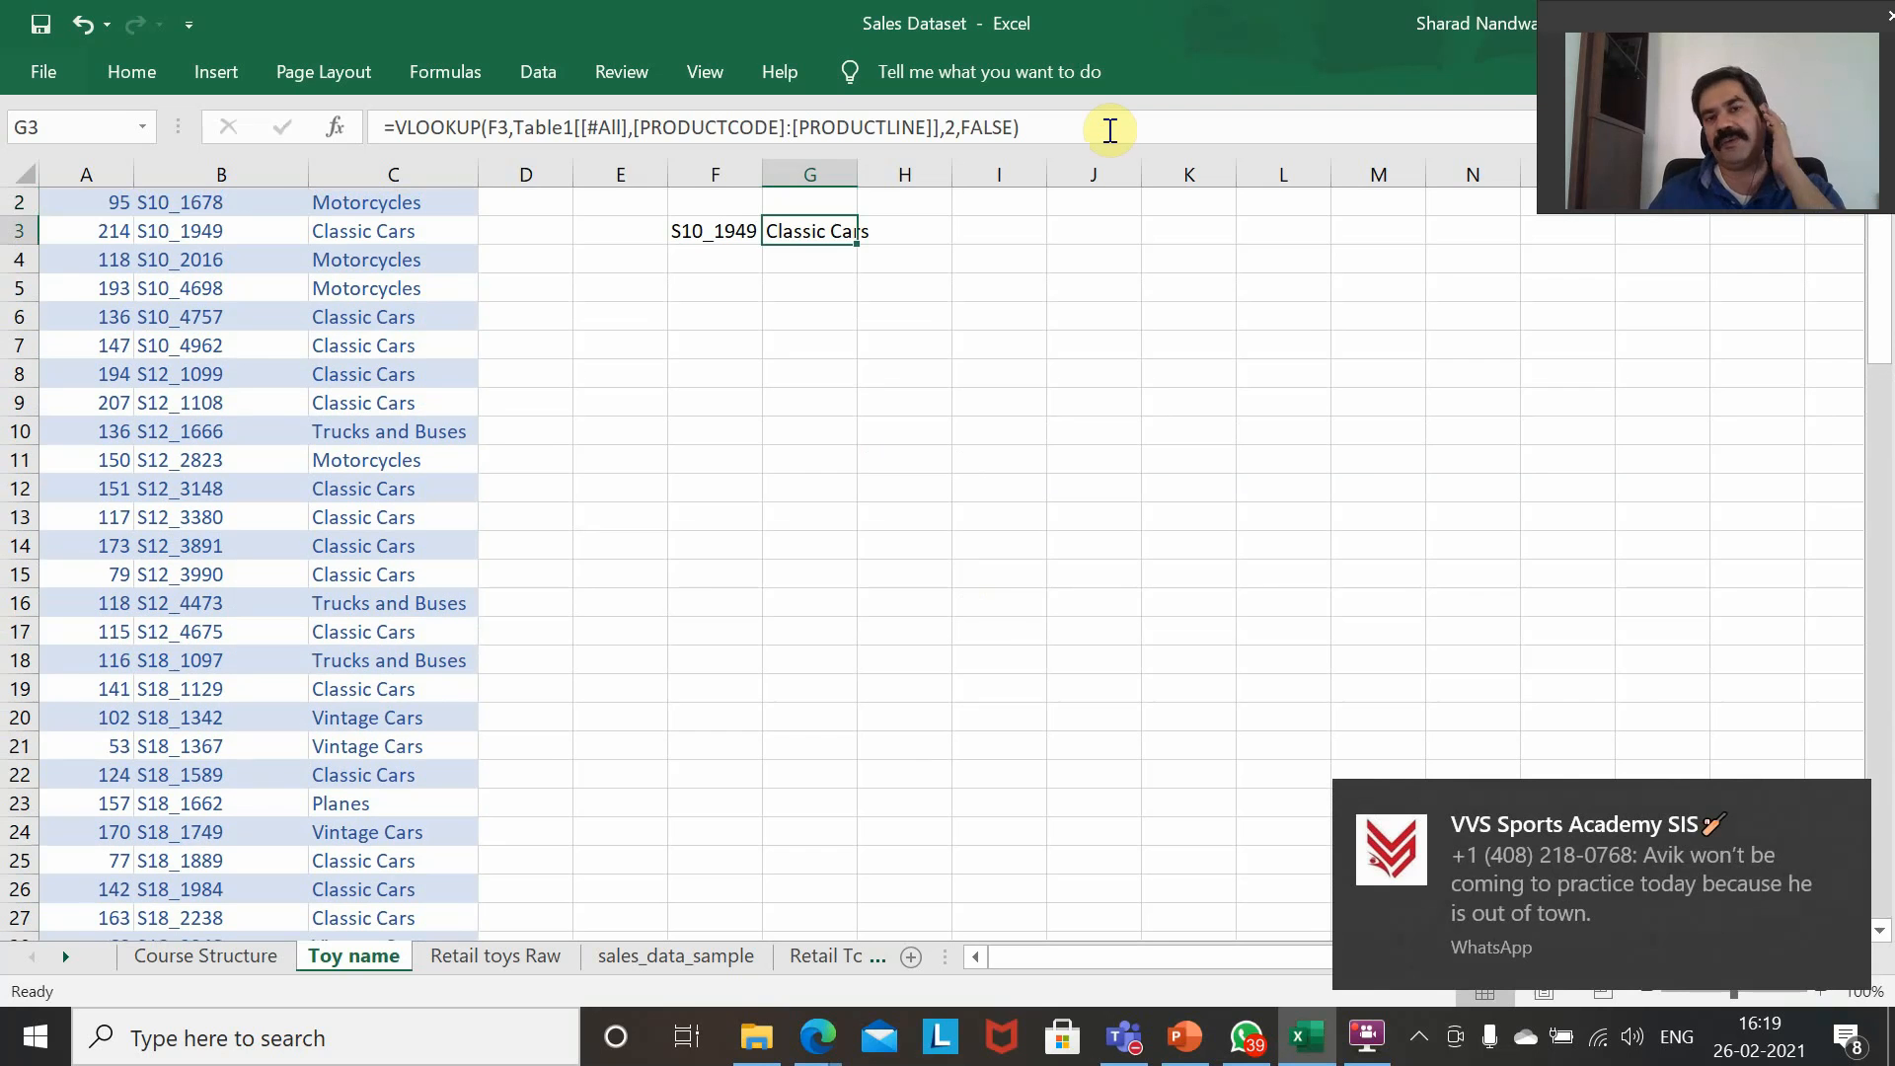
pyautogui.press('Left')
pyautogui.press('Left')
pyautogui.press('Left')
pyautogui.press('Left')
pyautogui.press('Left')
pyautogui.press('Left')
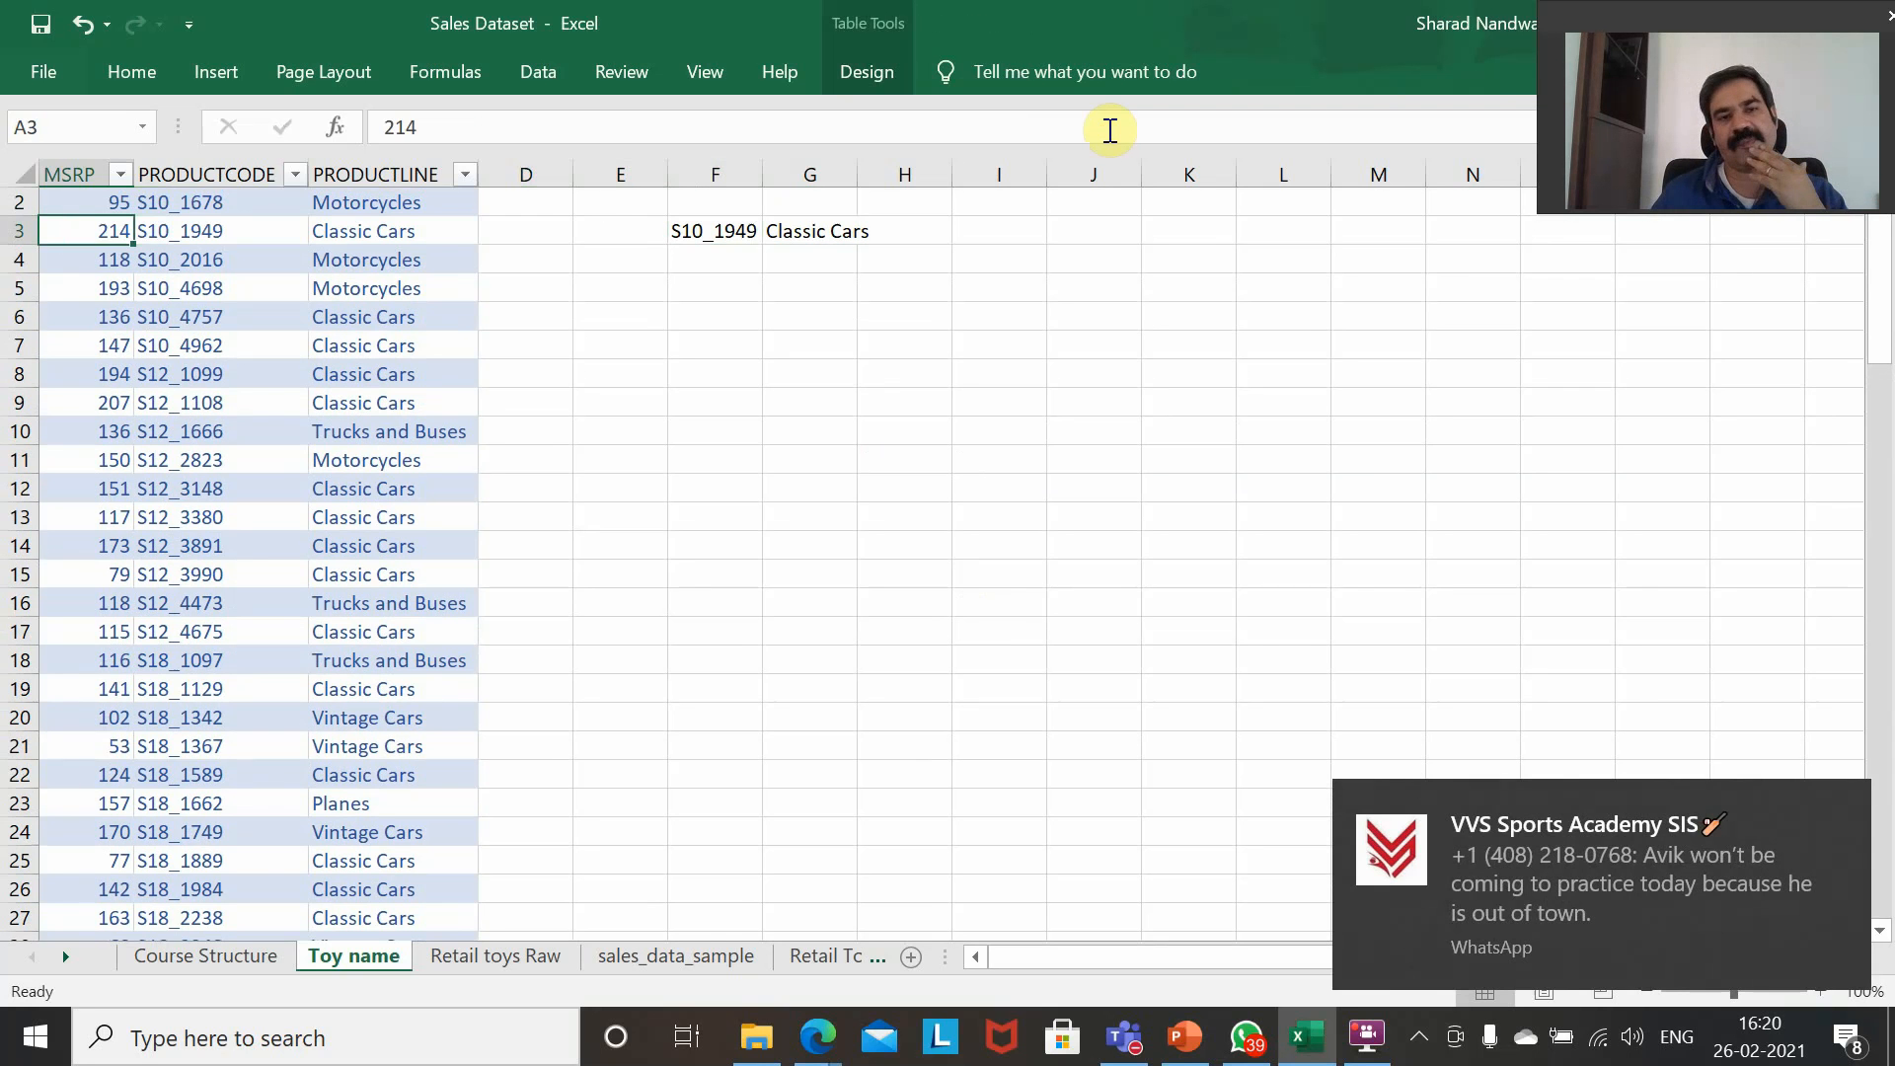
pyautogui.press('Right')
pyautogui.press('Right')
pyautogui.press('Right')
pyautogui.press('Right')
pyautogui.press('Right')
pyautogui.press('Right')
pyautogui.press('Left')
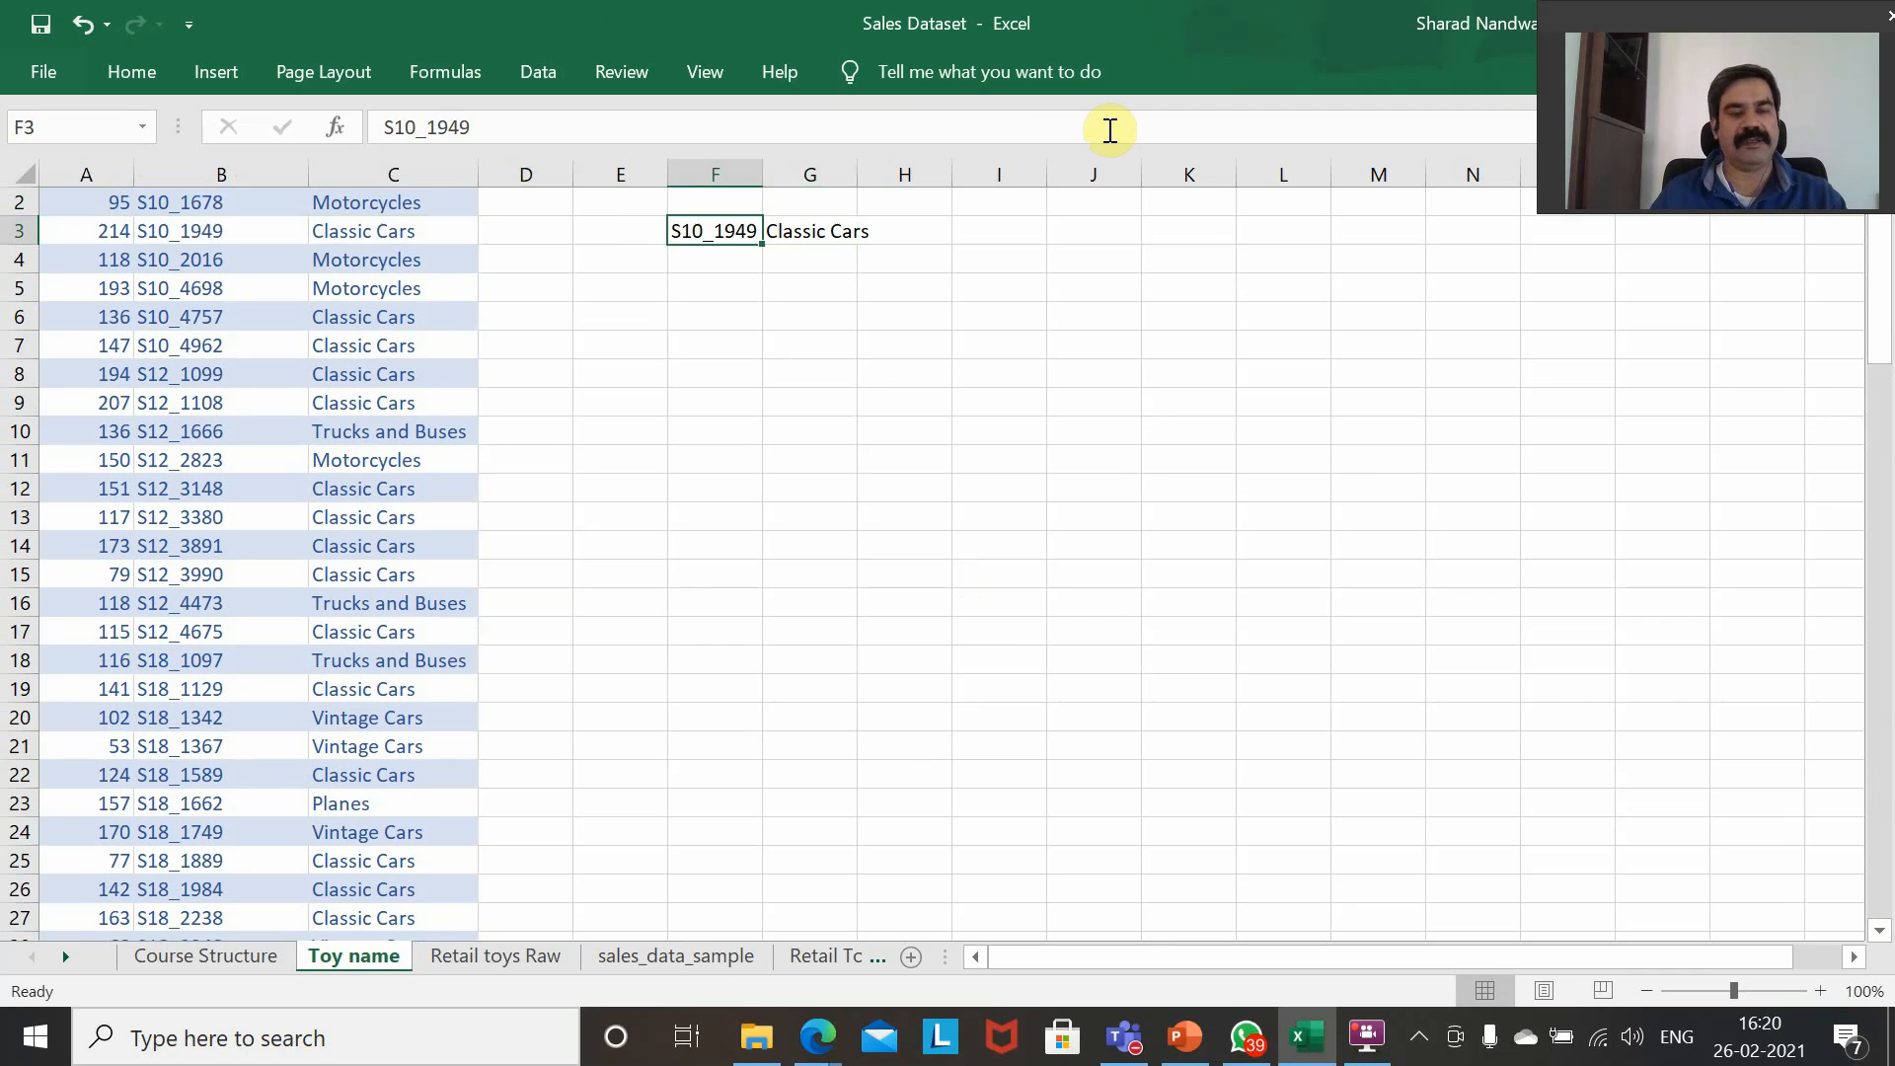
# Replace the product code in F3 with S11 and select the lookup formula cell G3.
pyautogui.write('S')
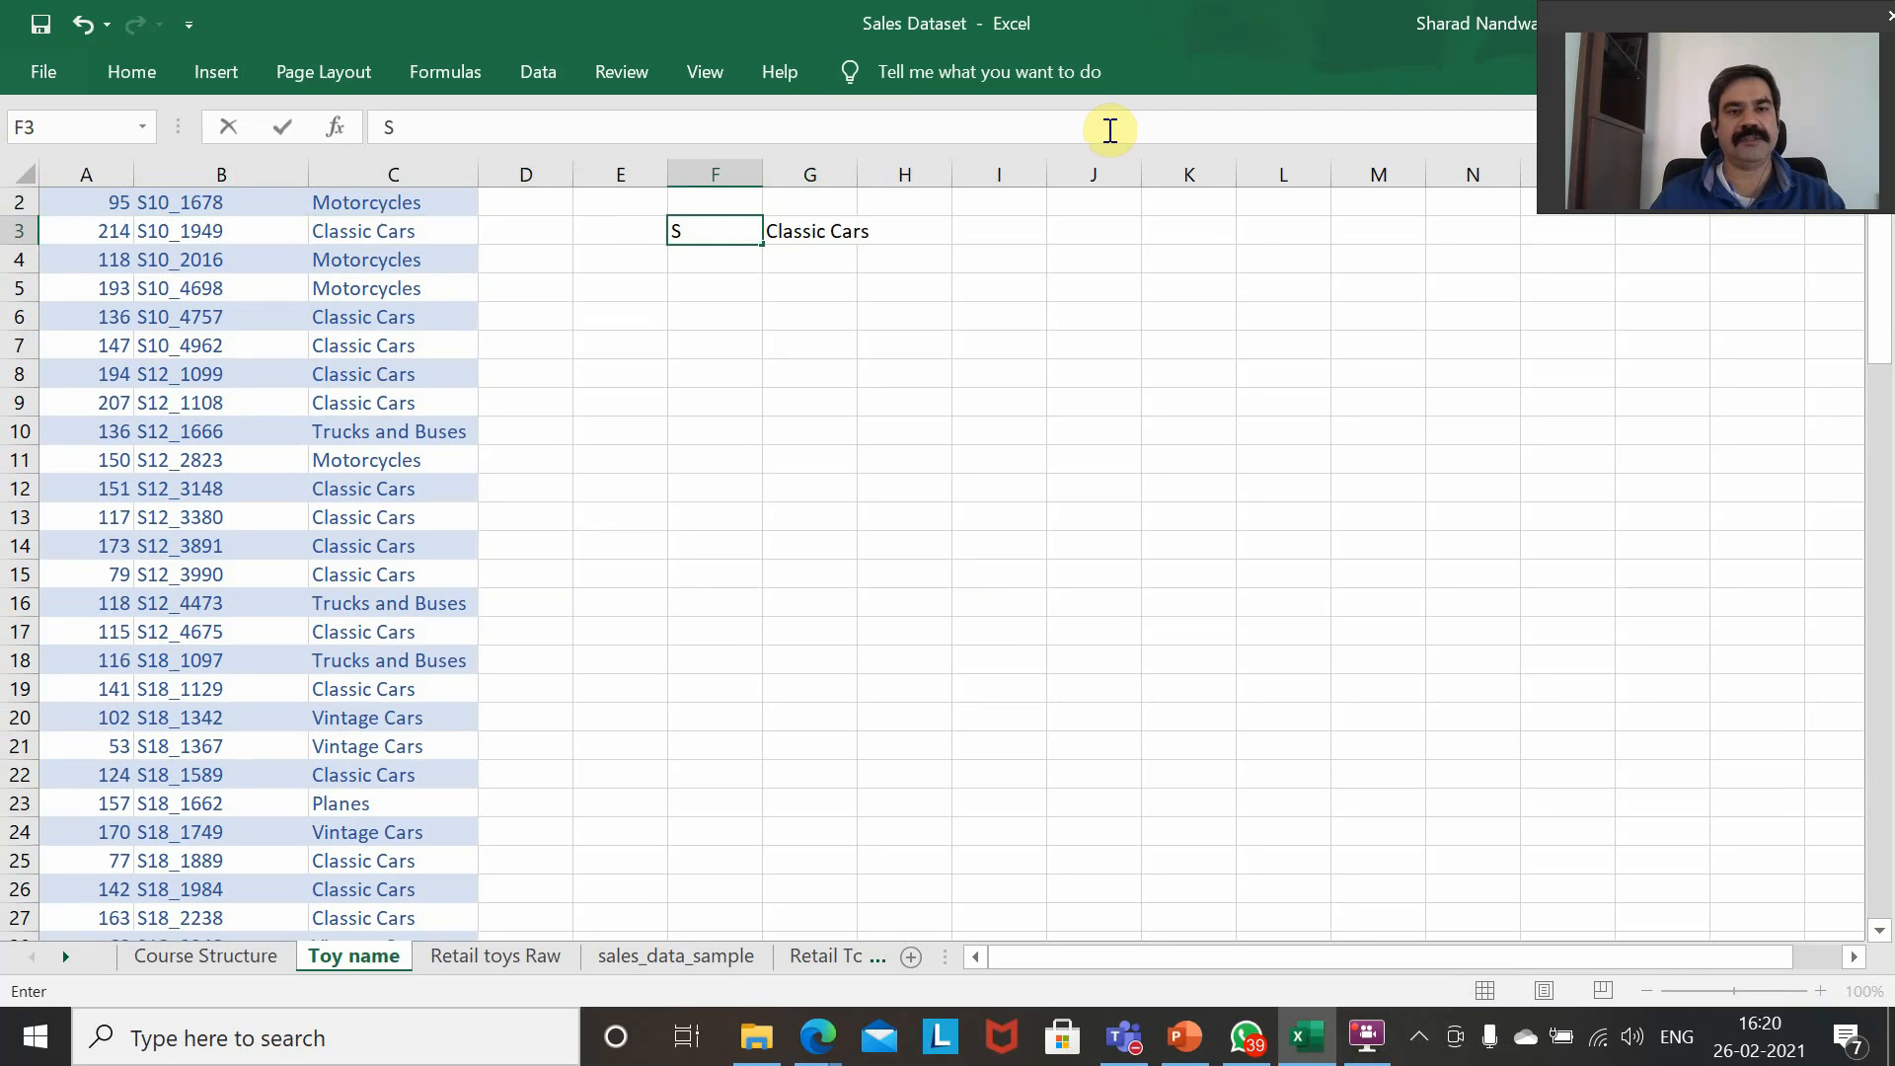
pyautogui.write('11')
pyautogui.press('Return')
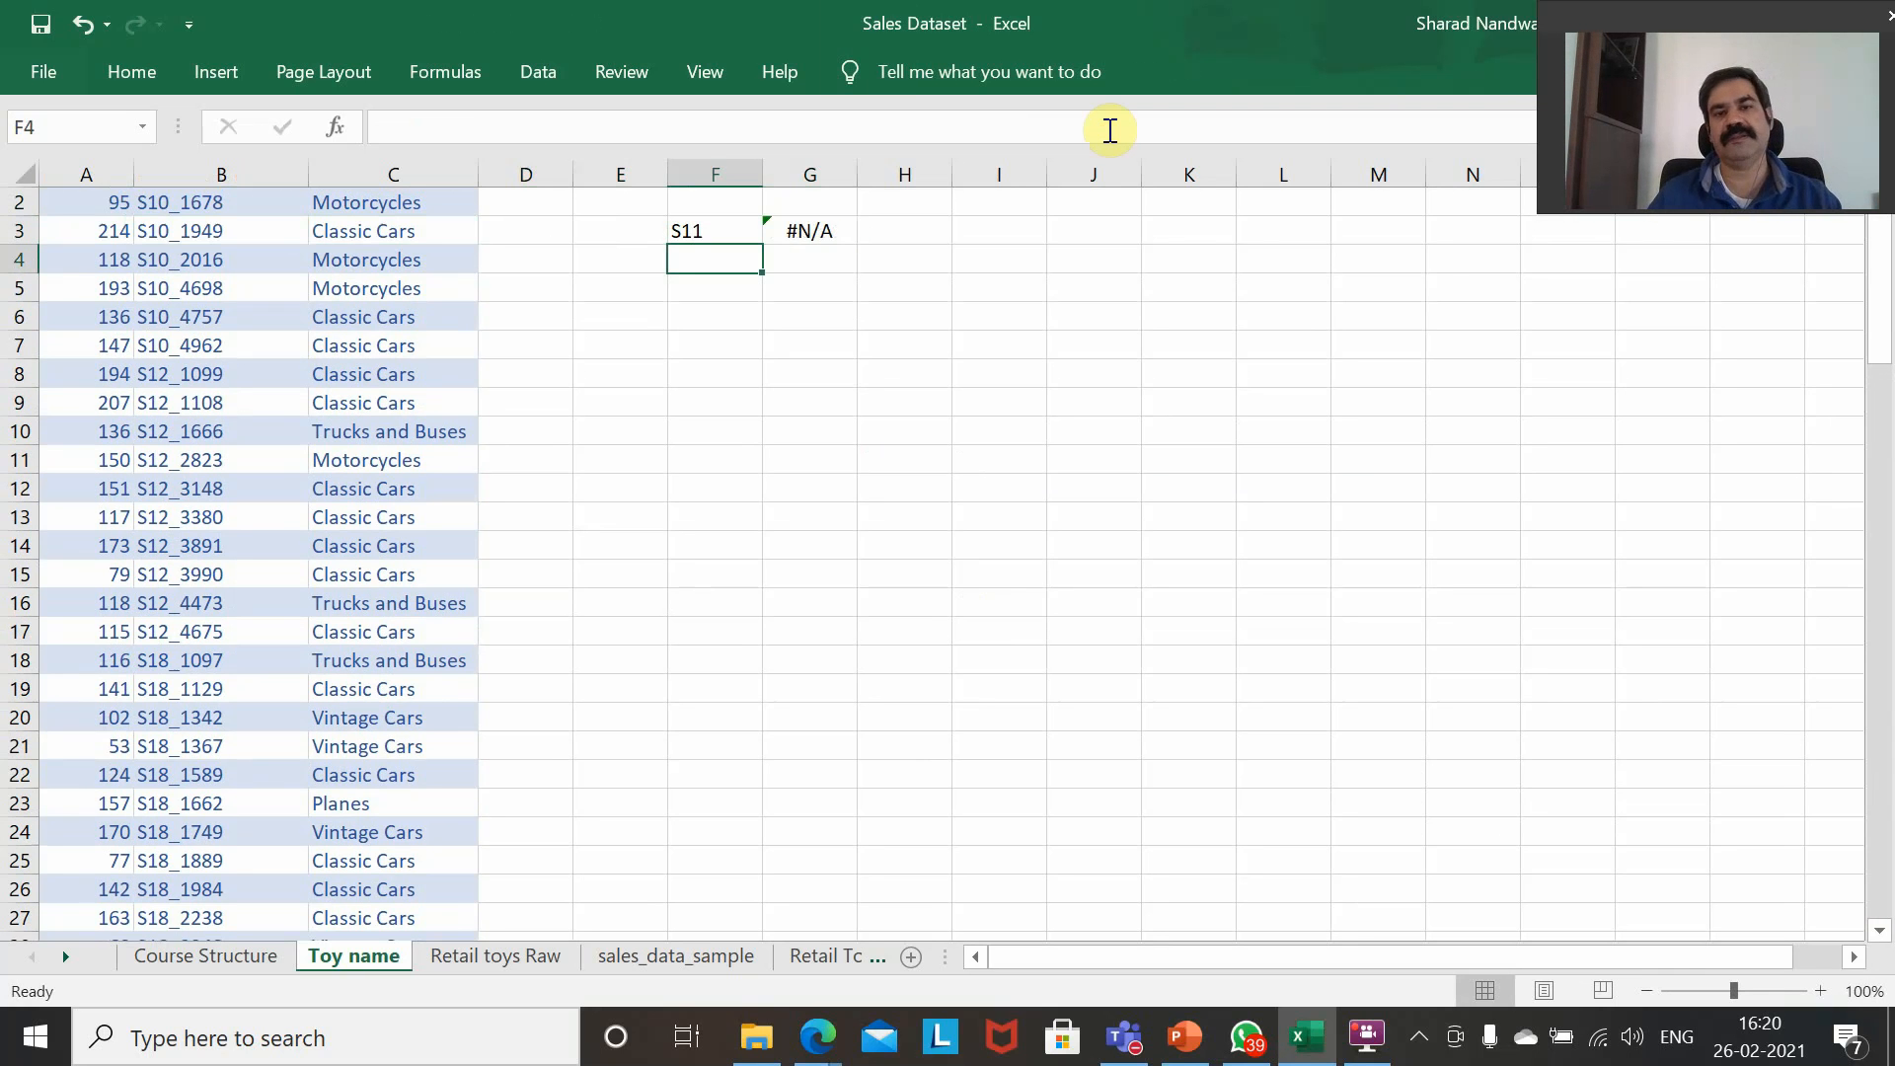
pyautogui.press('Up')
pyautogui.press('Right')
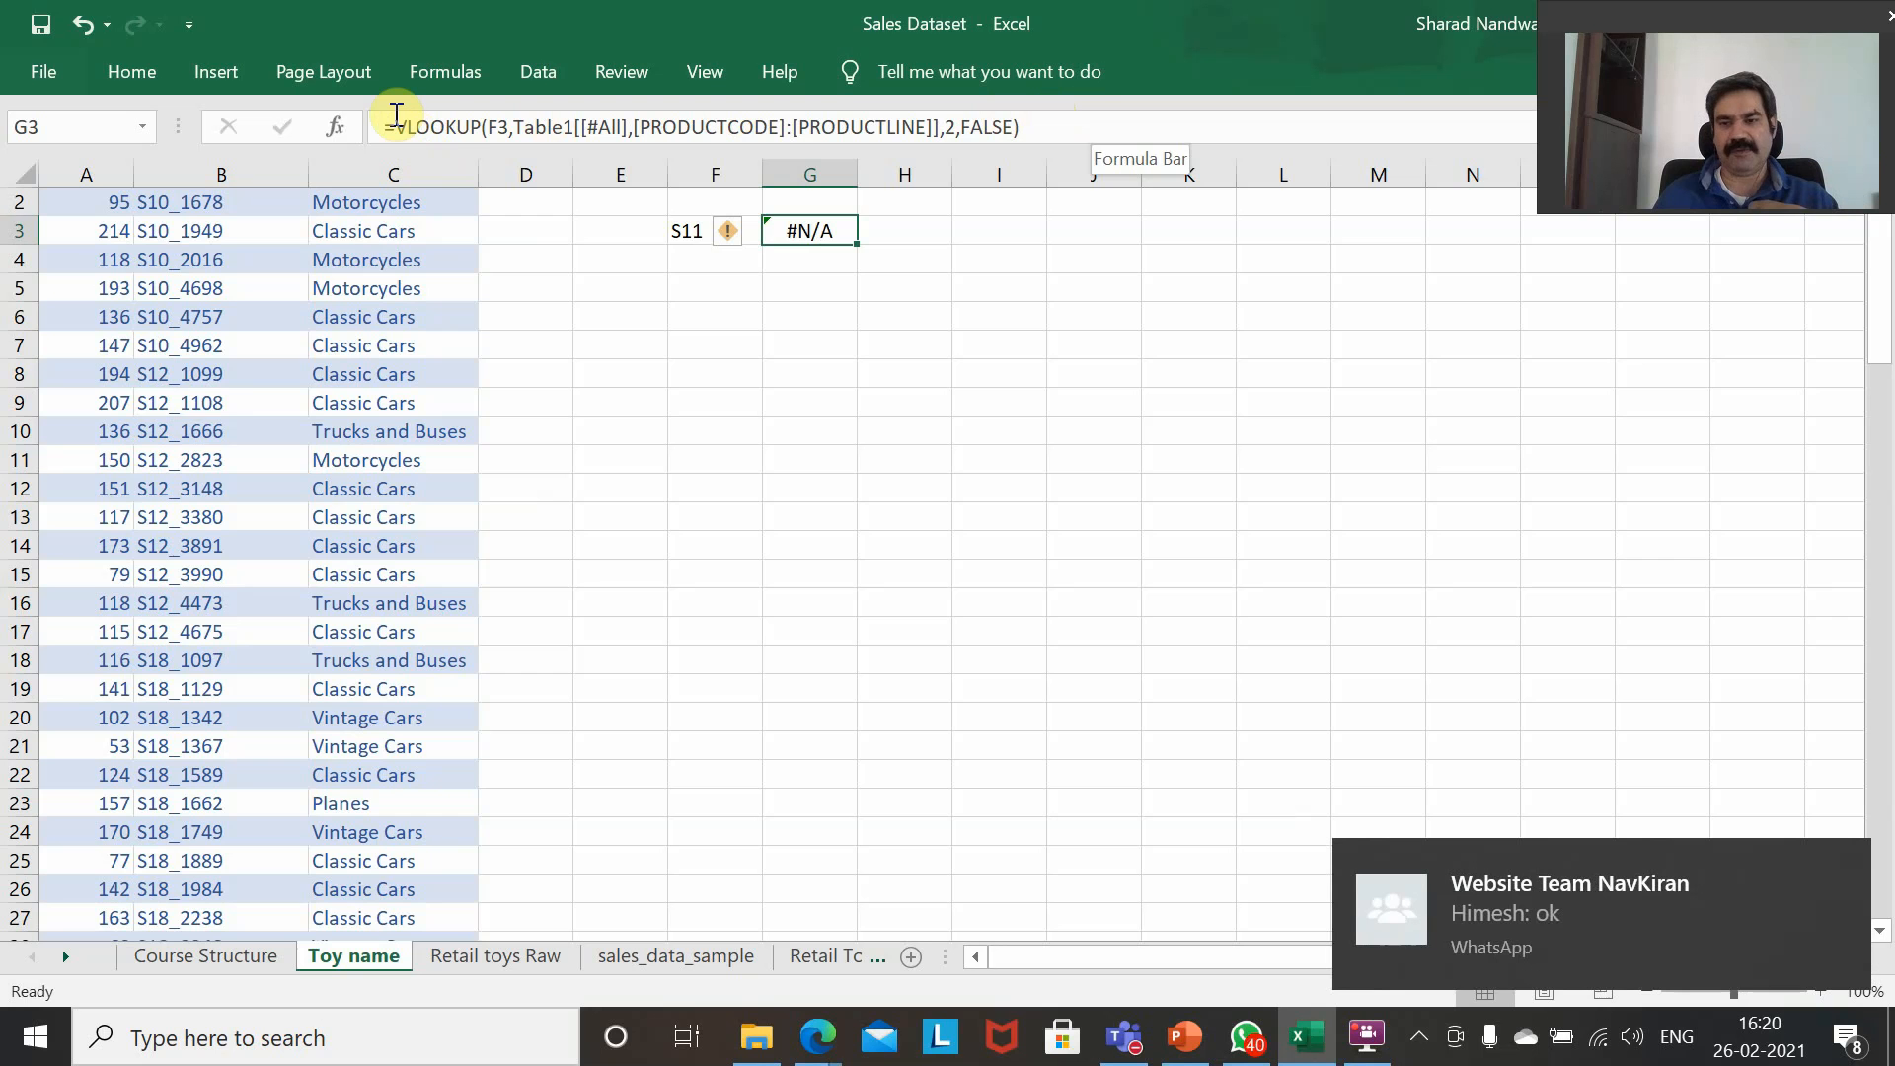
# Insert the IFNA function around the start of the VLOOKUP in G3, making the VLOOKUP its value argument.
pyautogui.click(396, 116)
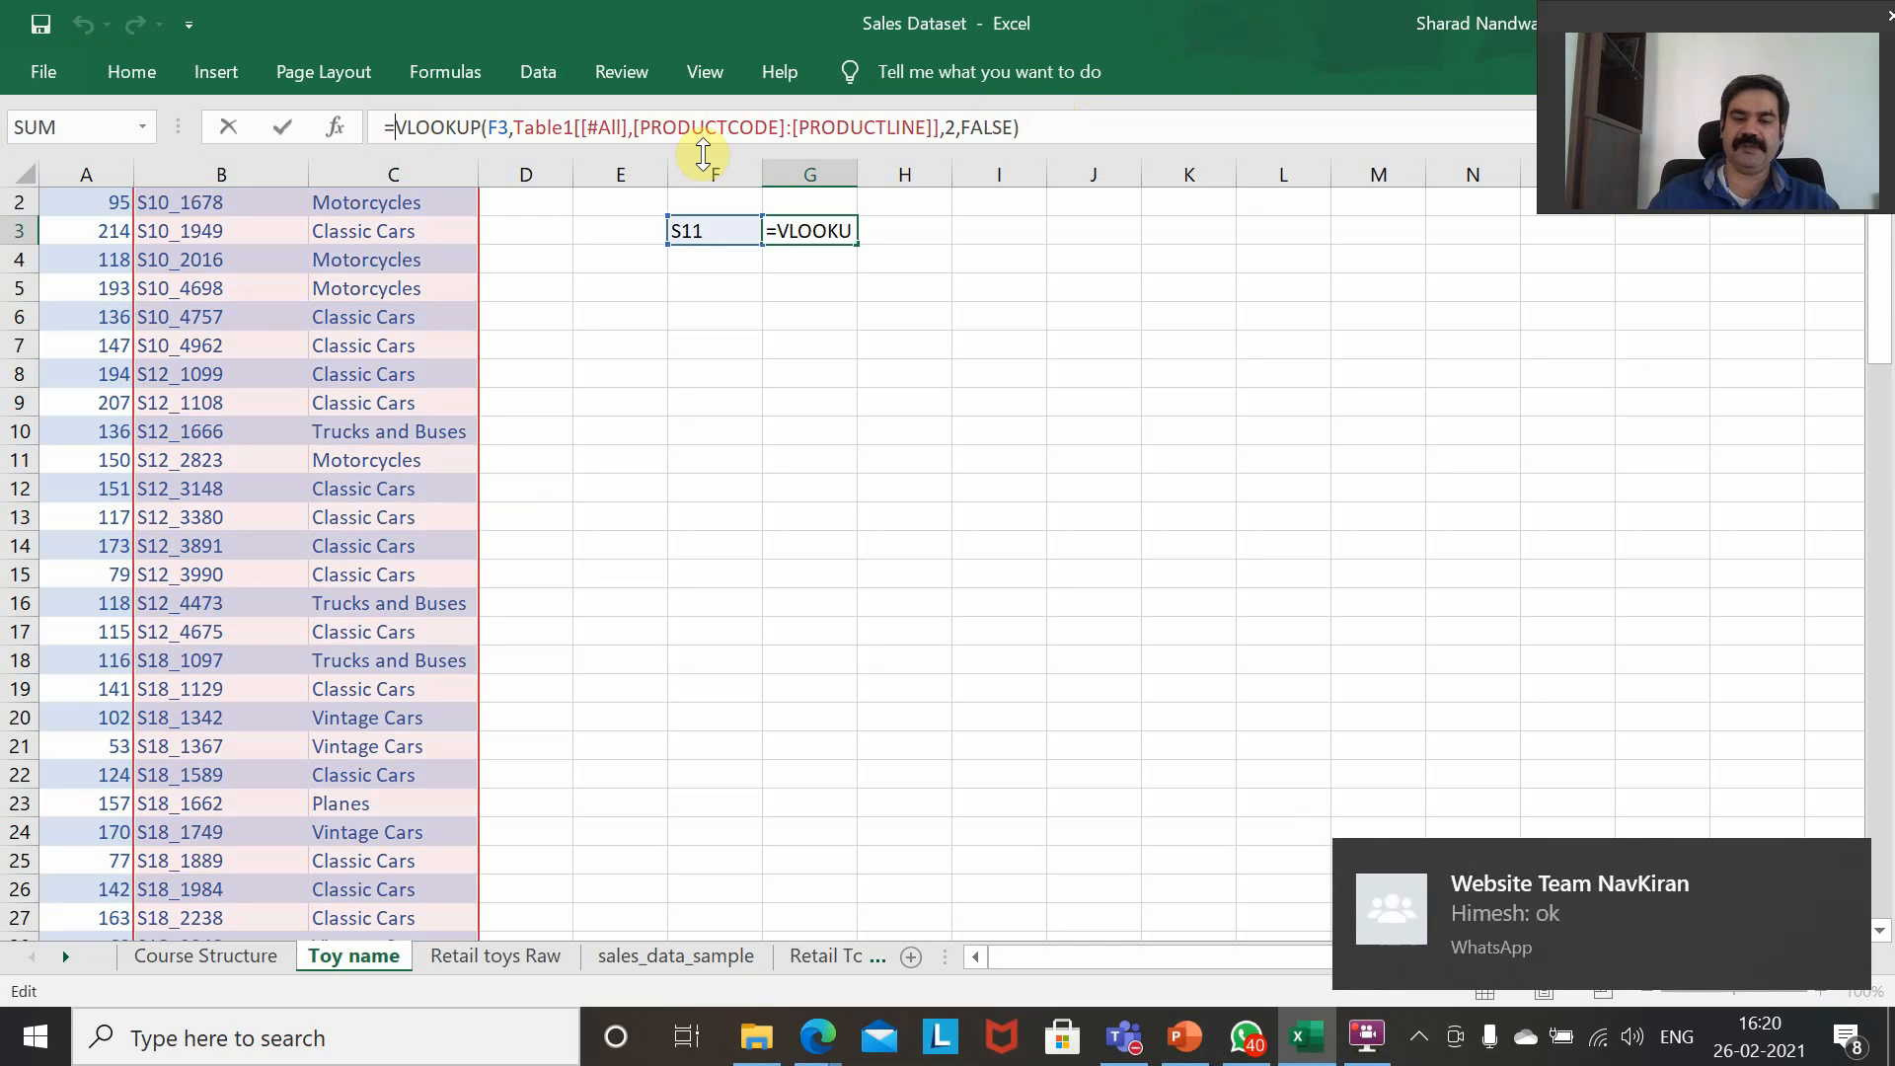
pyautogui.write('IFna')
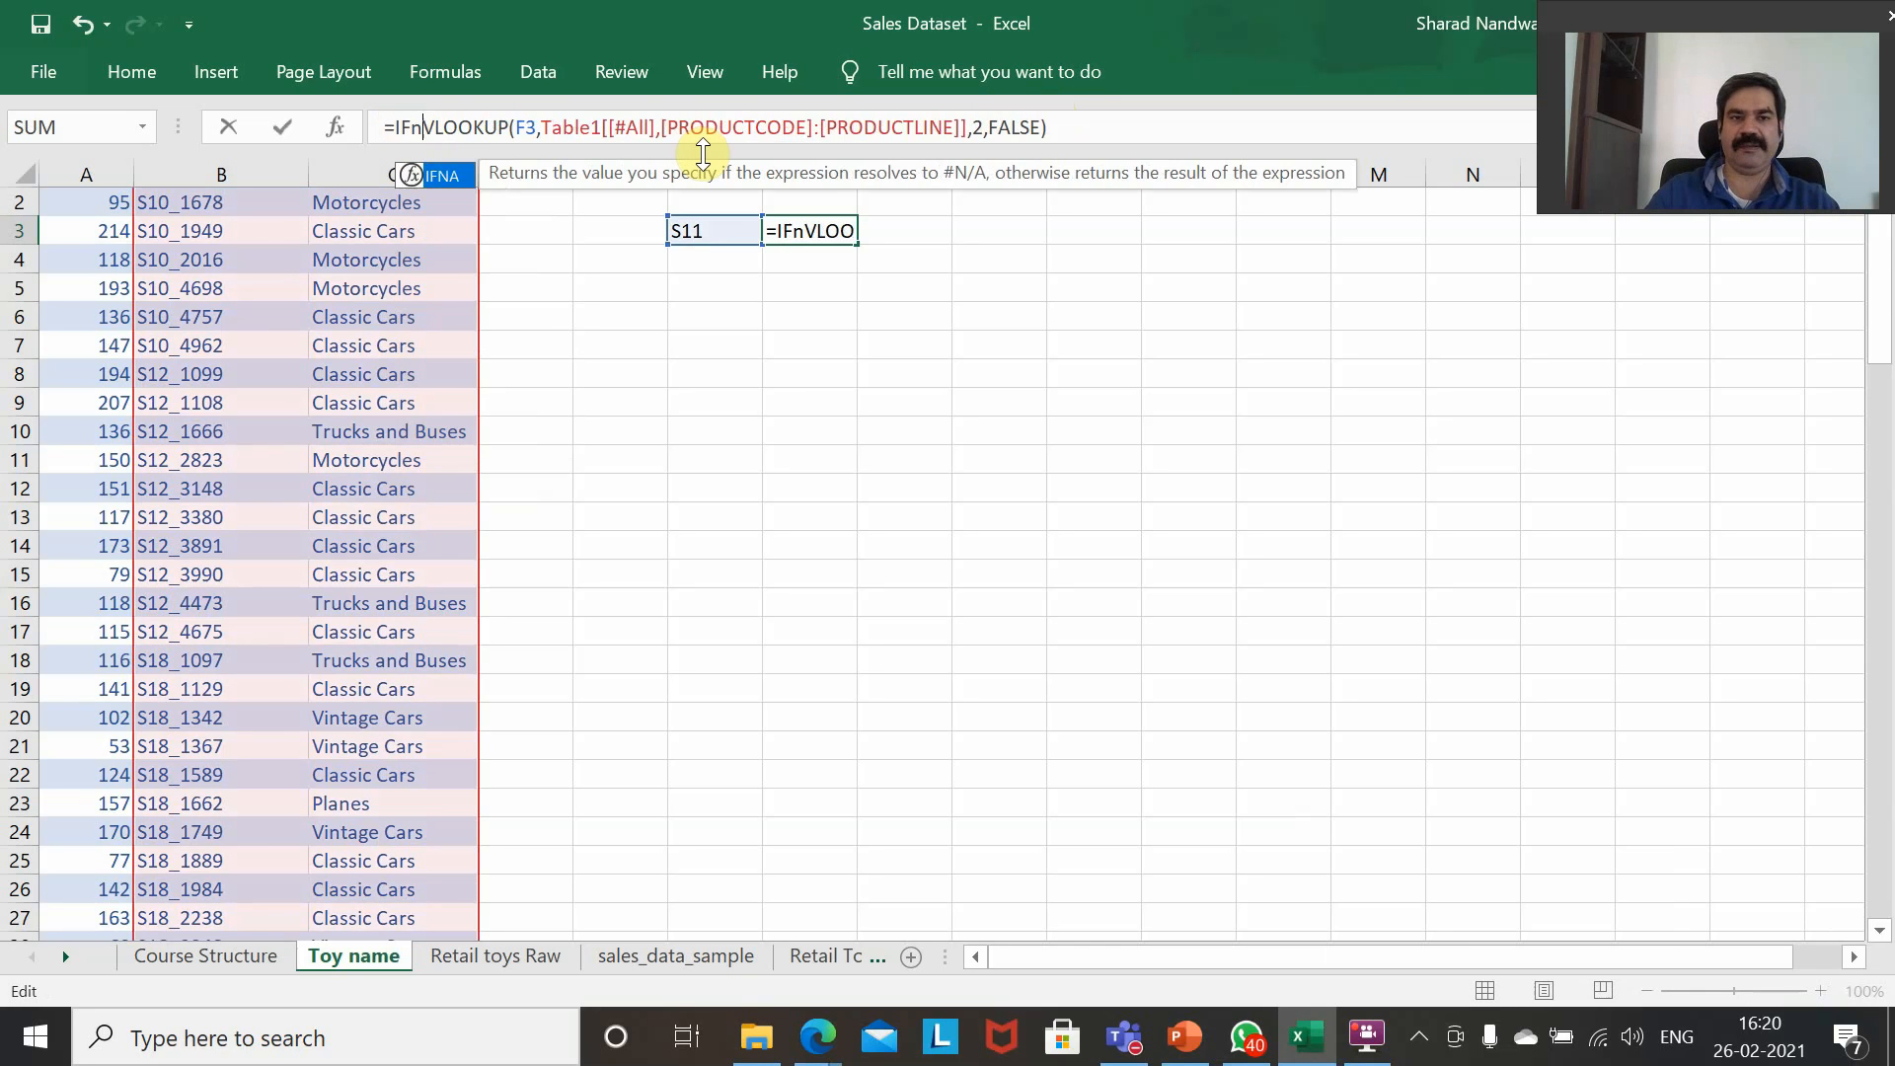
pyautogui.write('(')
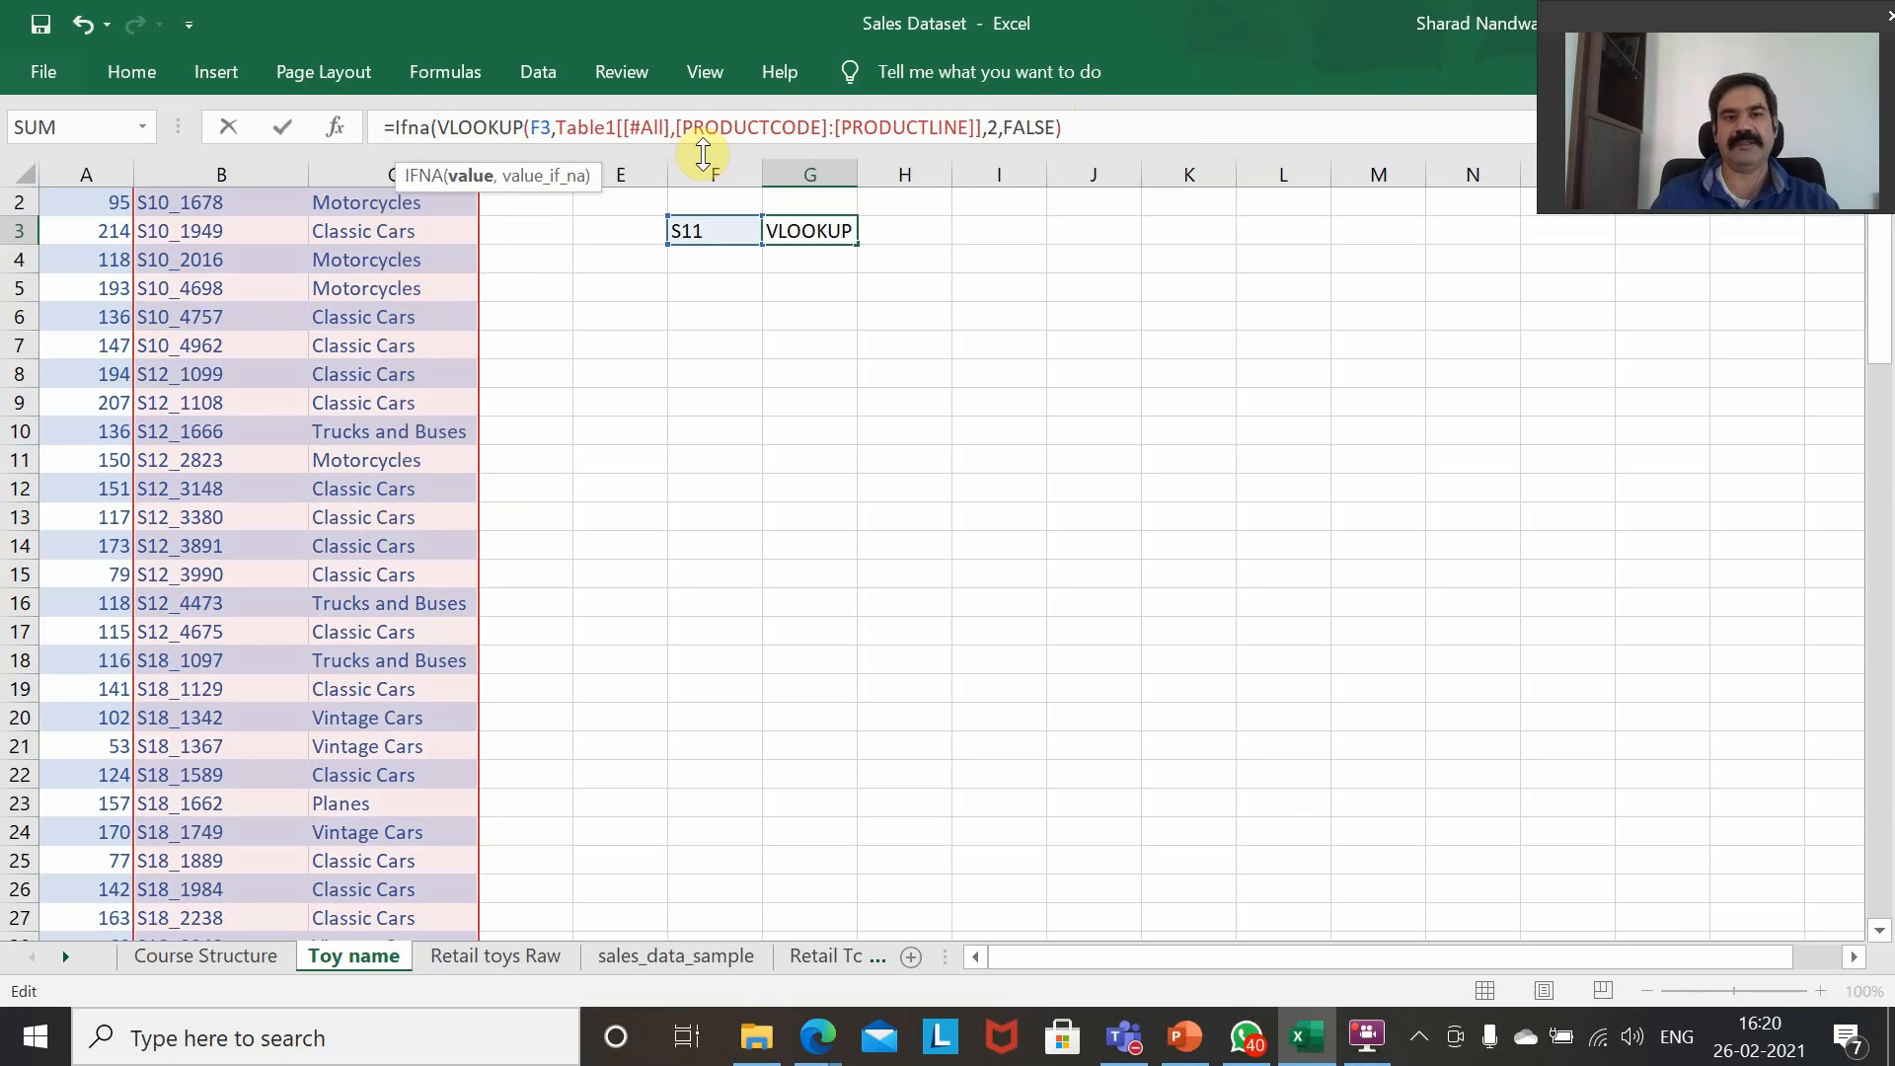
# Complete the IFNA formula in G3 with empty text ("") as the value_if_na argument.
pyautogui.press('Right')
pyautogui.press('Right')
pyautogui.press('Right')
pyautogui.press('Right')
pyautogui.press('Right')
pyautogui.press('Right')
pyautogui.press('Right')
pyautogui.press('Right')
pyautogui.press('Right')
pyautogui.press('Right')
pyautogui.press('Right')
pyautogui.press('Right')
pyautogui.press('Right')
pyautogui.press('Right')
pyautogui.press('Right')
pyautogui.press('Right')
pyautogui.press('Right')
pyautogui.press('Right')
pyautogui.press('Right')
pyautogui.press('Right')
pyautogui.press('Right')
pyautogui.press('Right')
pyautogui.press('Right')
pyautogui.press('Right')
pyautogui.press('Right')
pyautogui.press('Right')
pyautogui.press('Right')
pyautogui.press('Right')
pyautogui.press('Right')
pyautogui.press('Right')
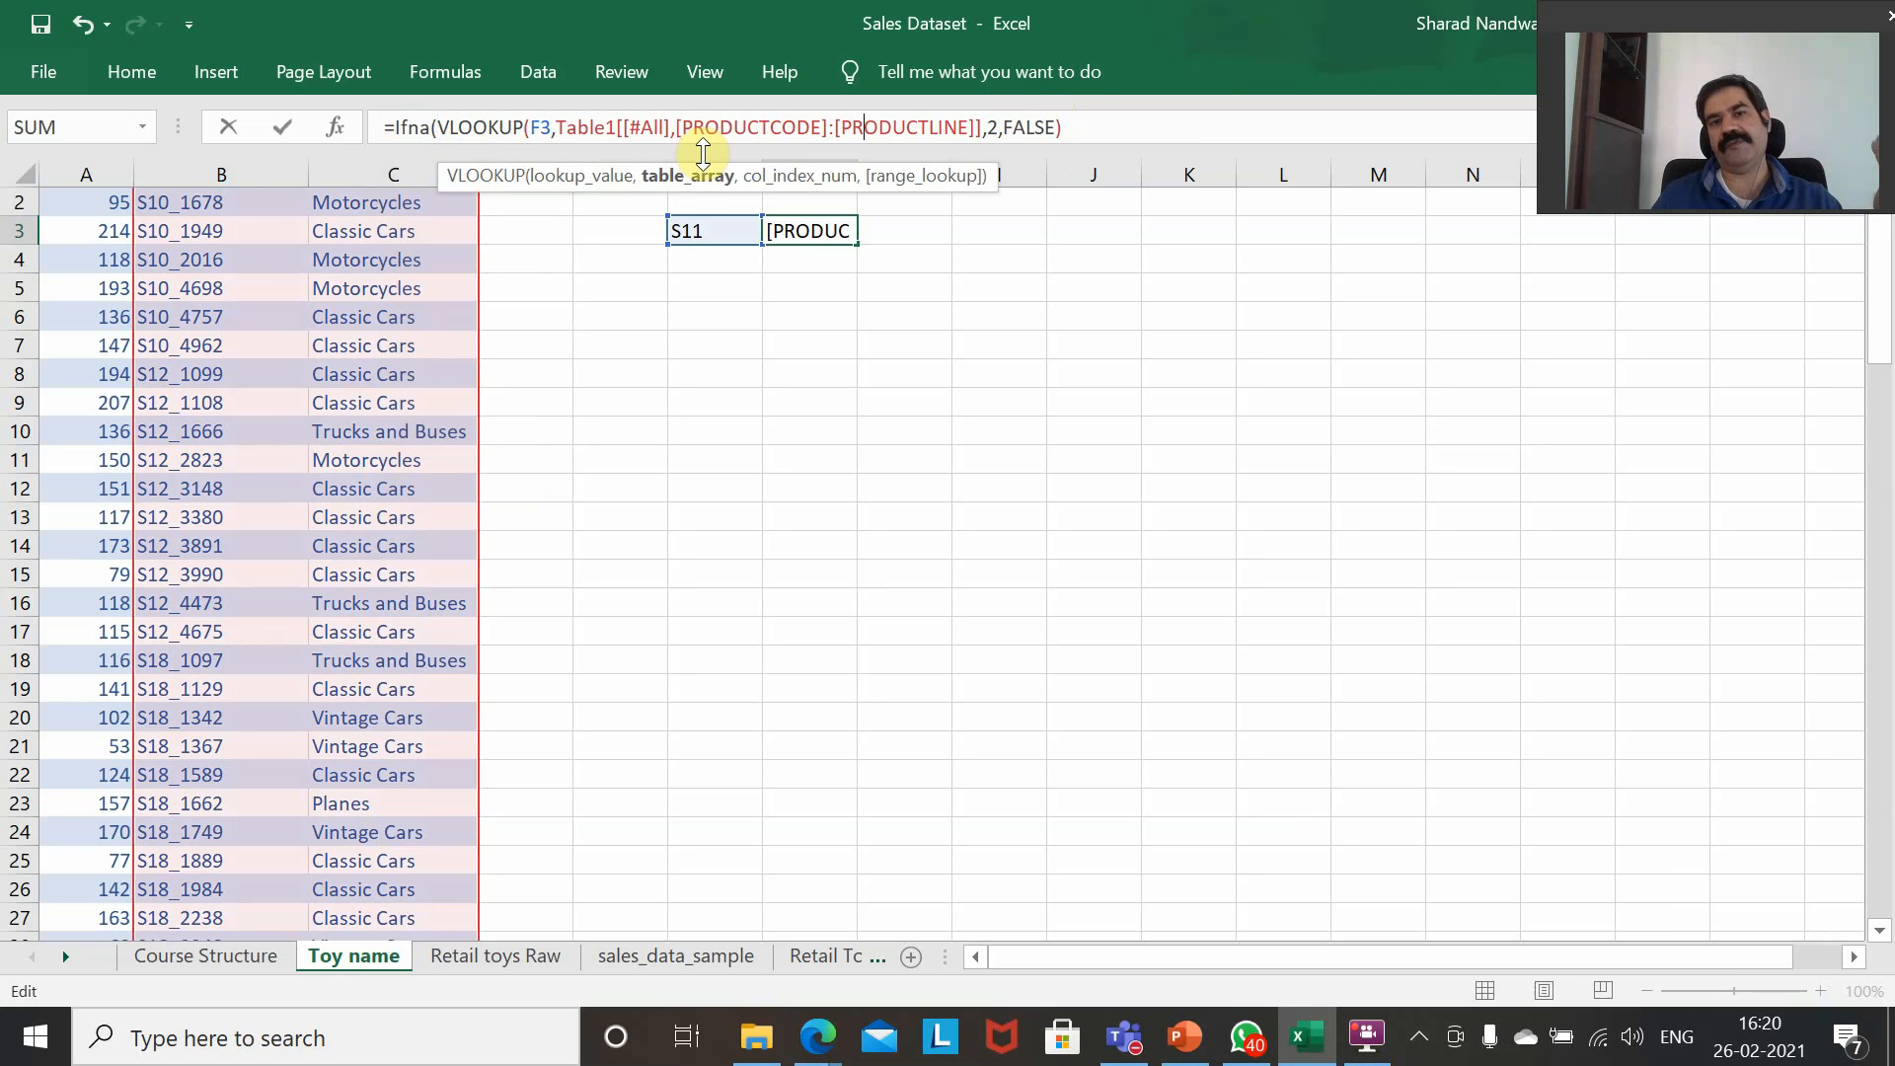
pyautogui.press('Right')
pyautogui.press('Right')
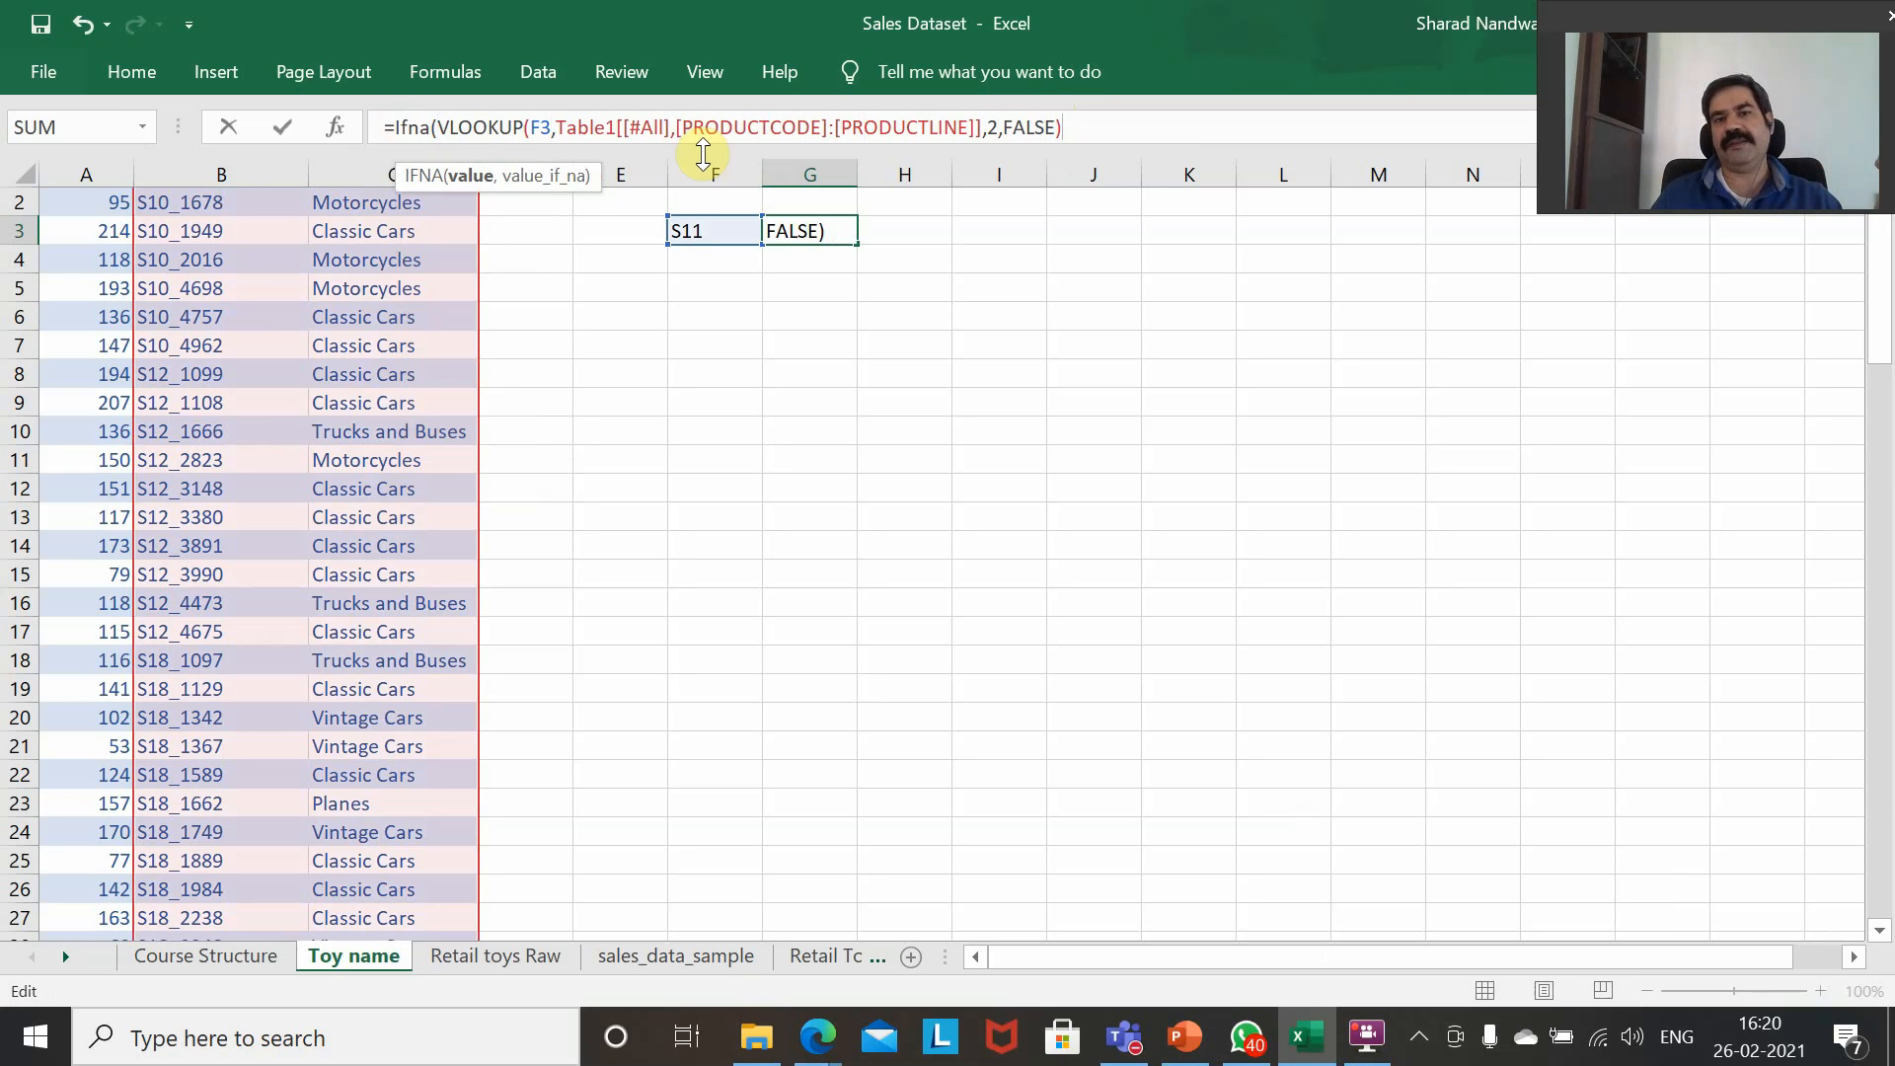
pyautogui.write(',')
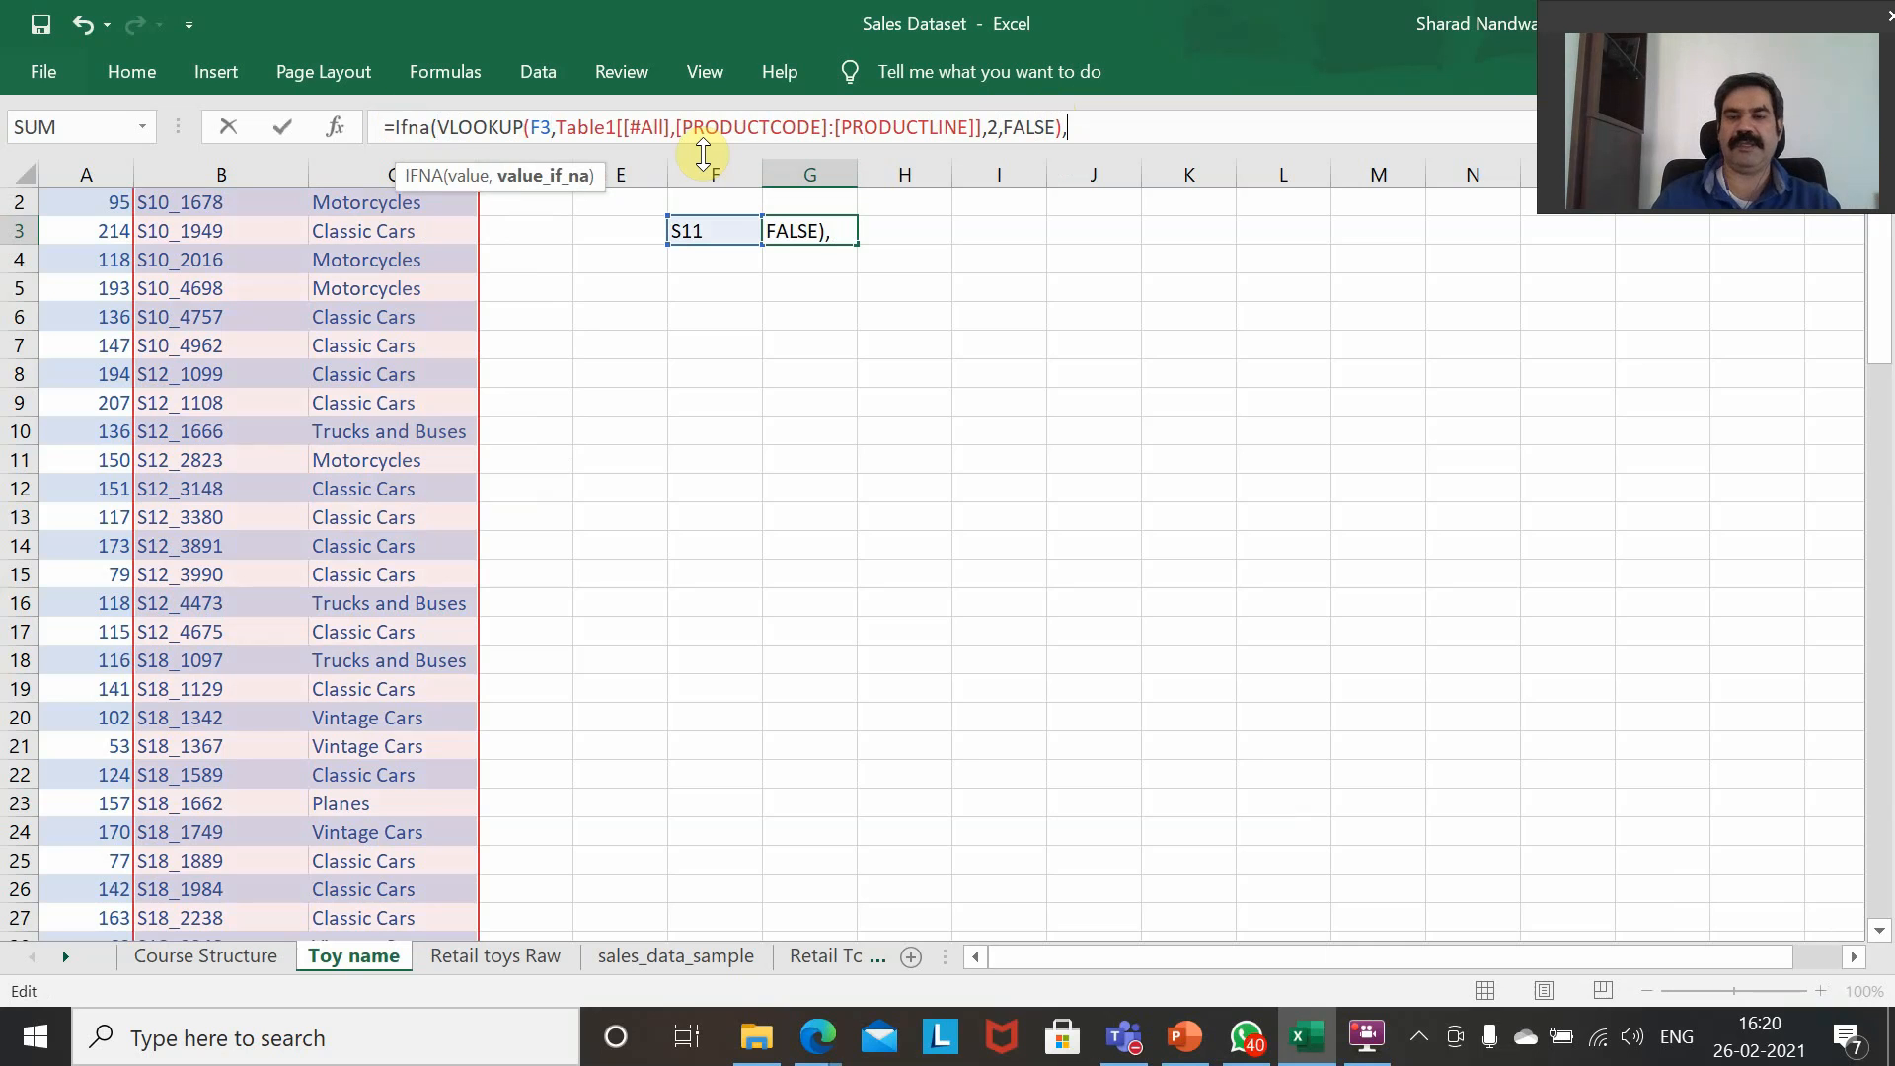
pyautogui.write('""')
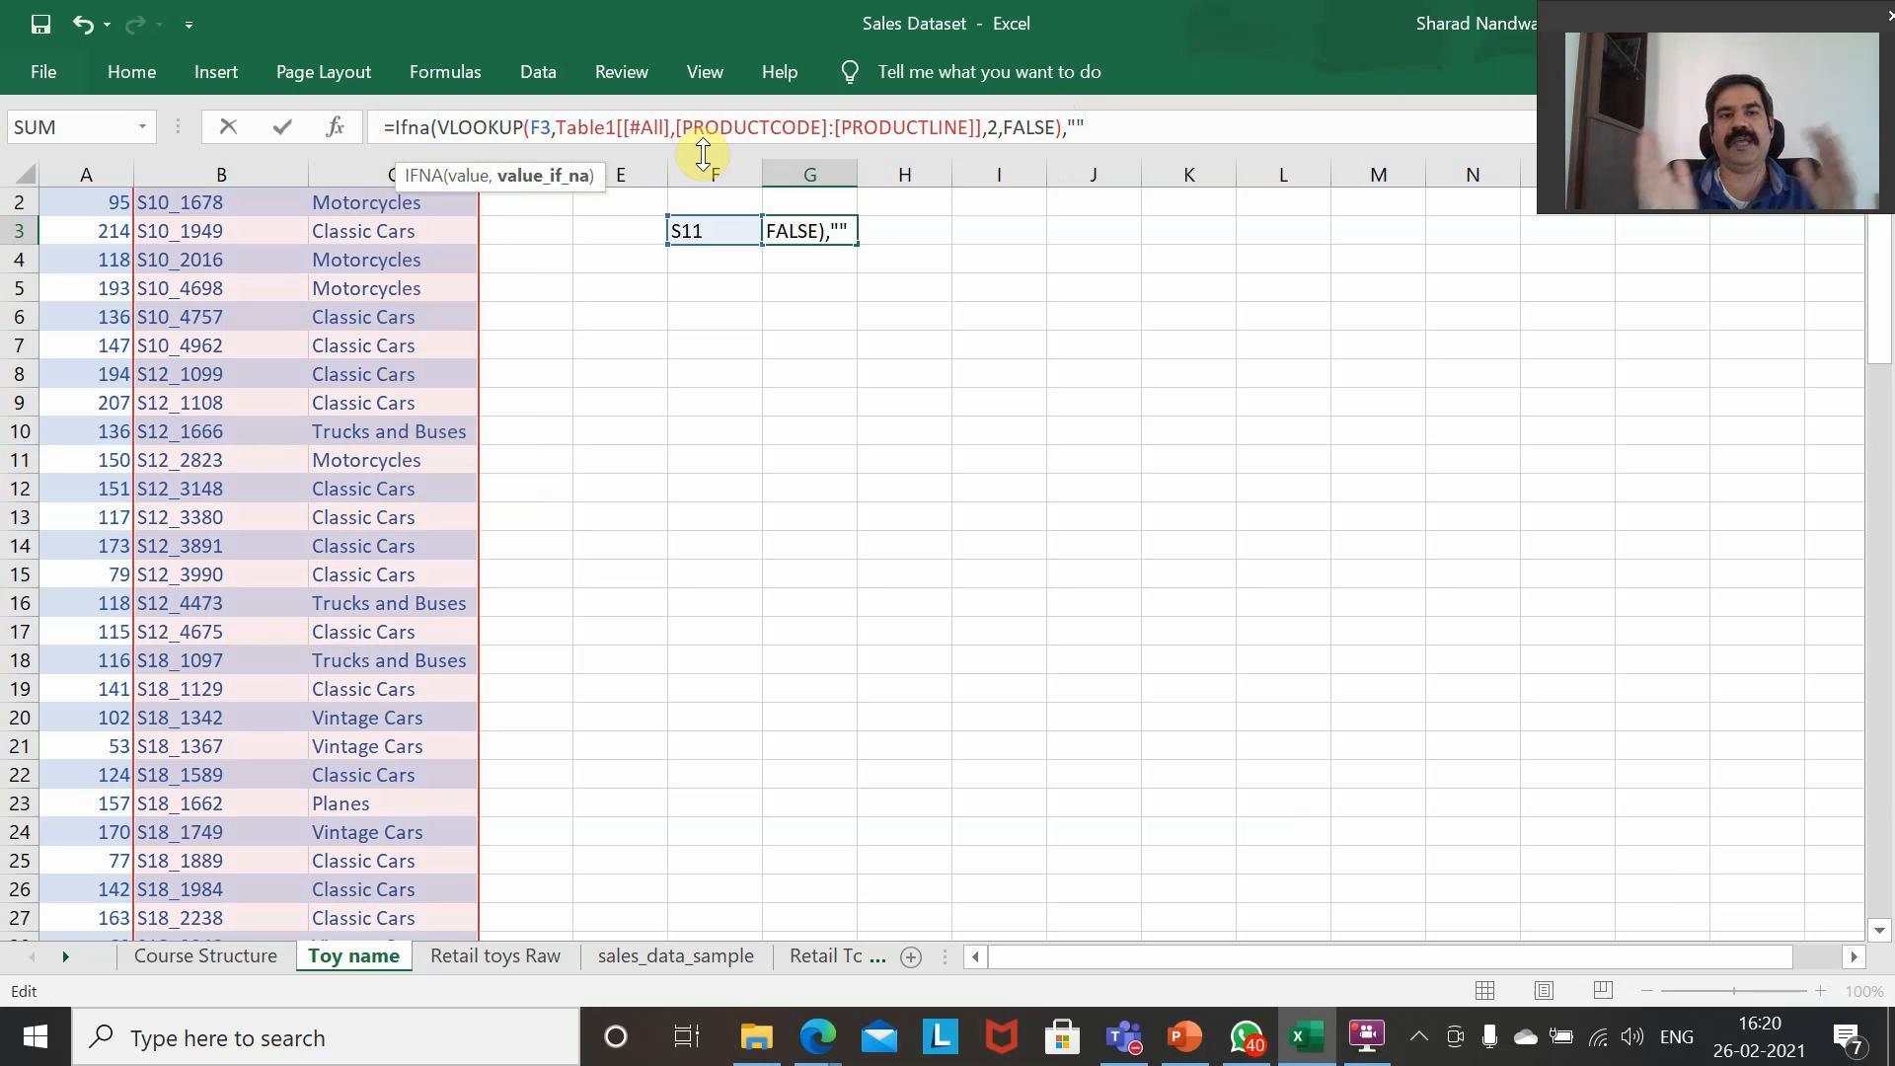
pyautogui.write(')')
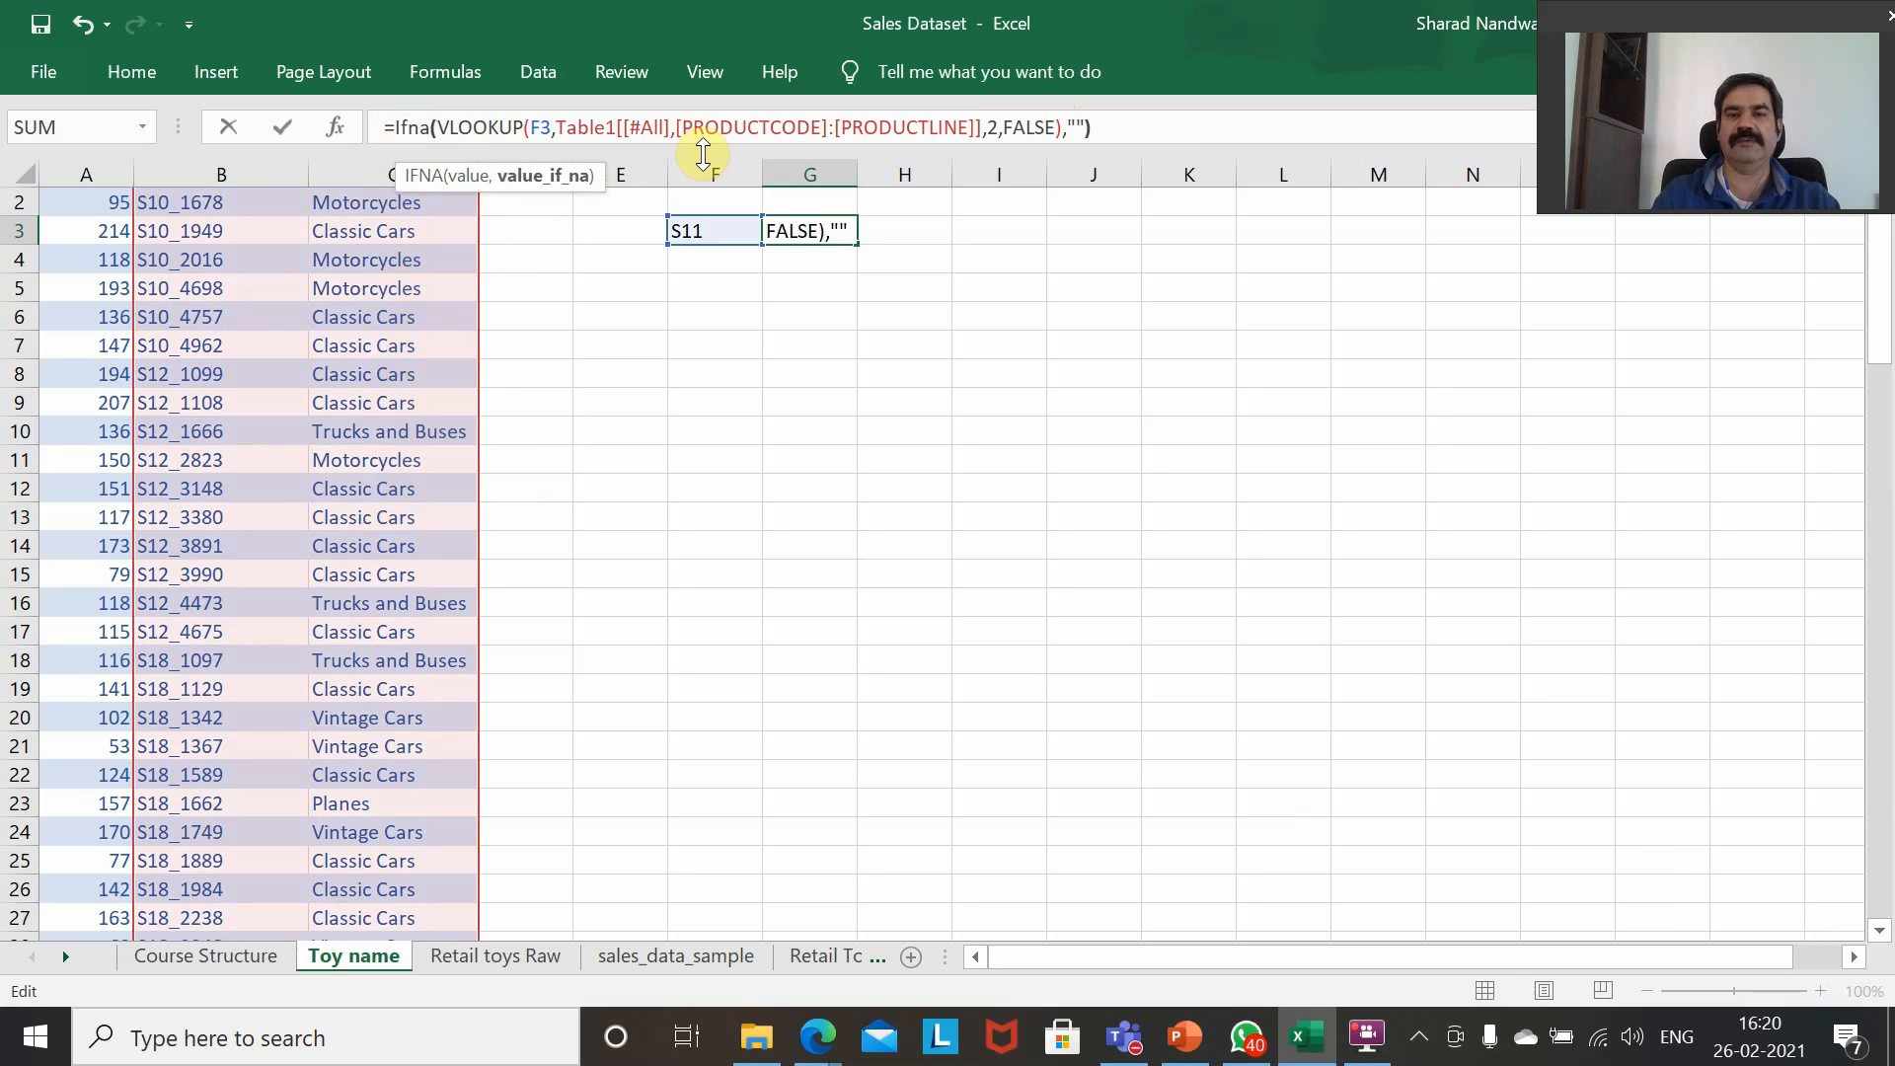
pyautogui.press('Return')
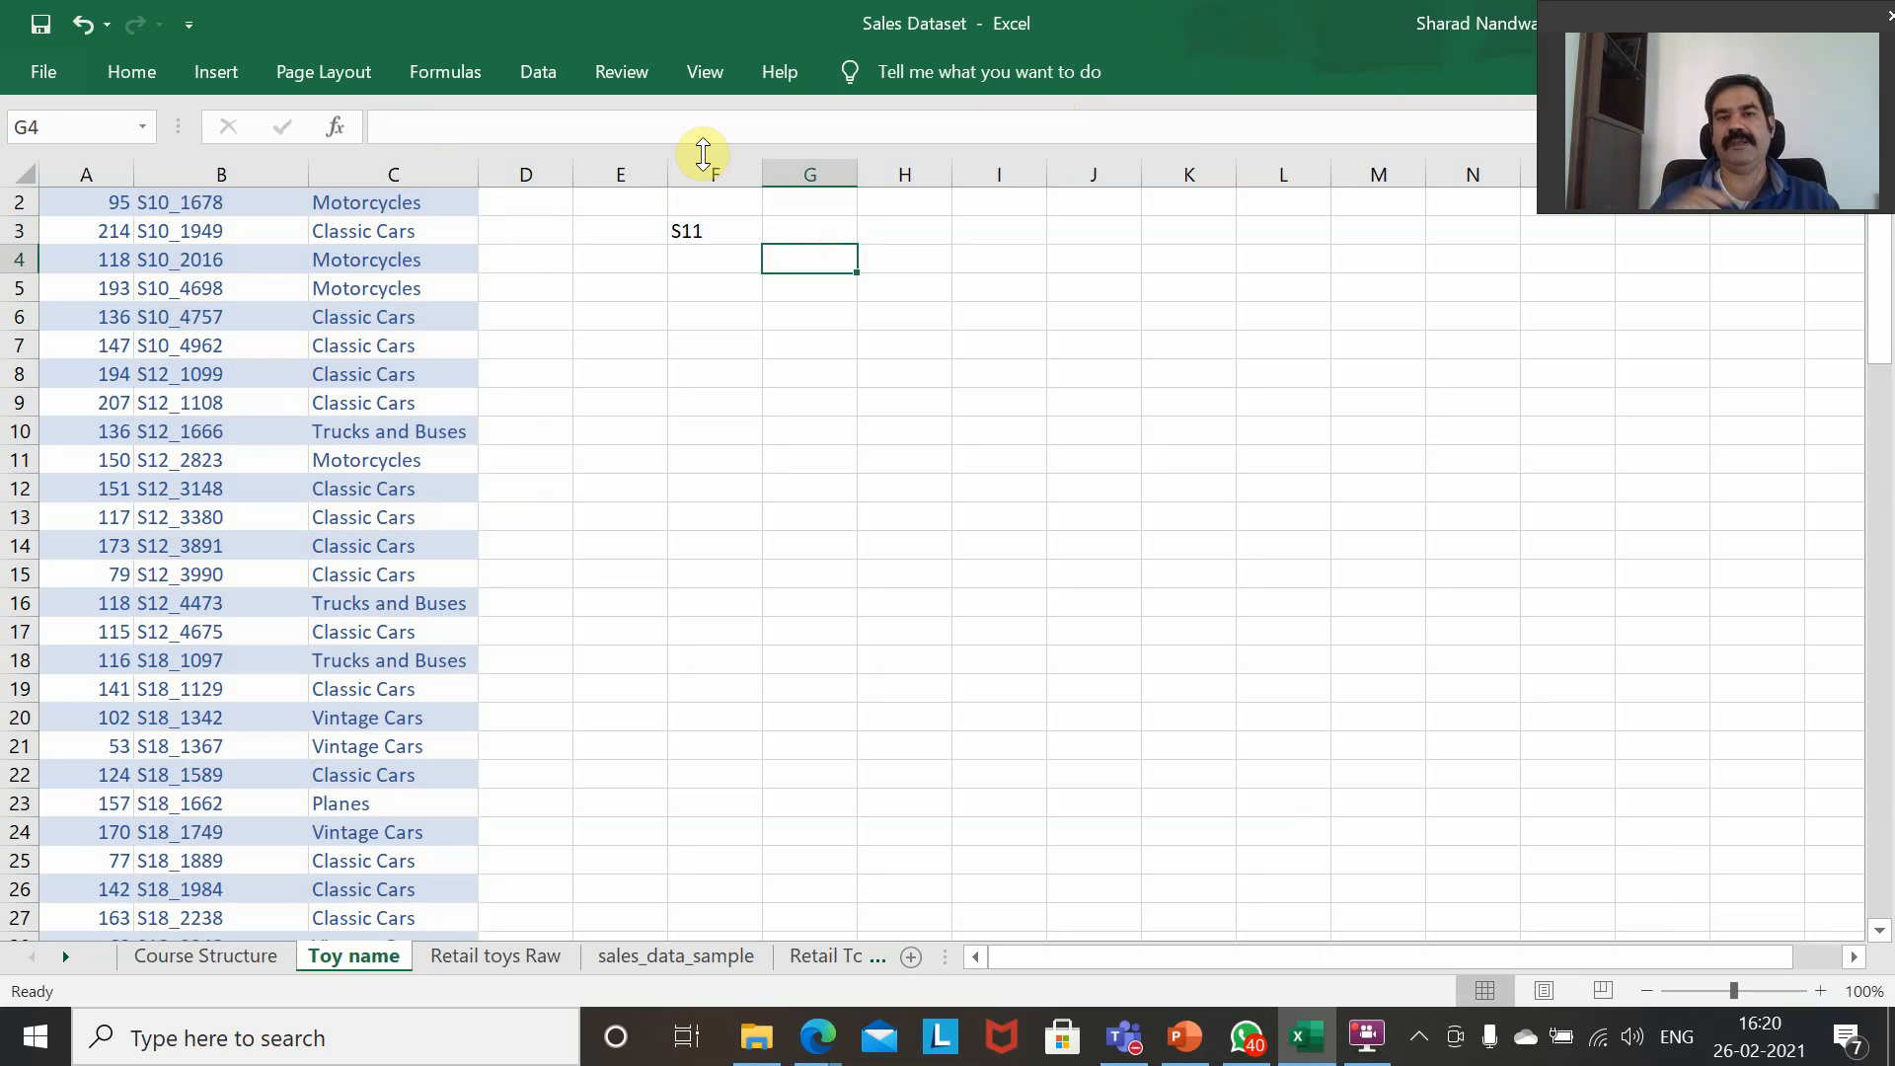
# Compare the product code in F3 with the IFNA lookup formula and result in G3.
pyautogui.press('Up')
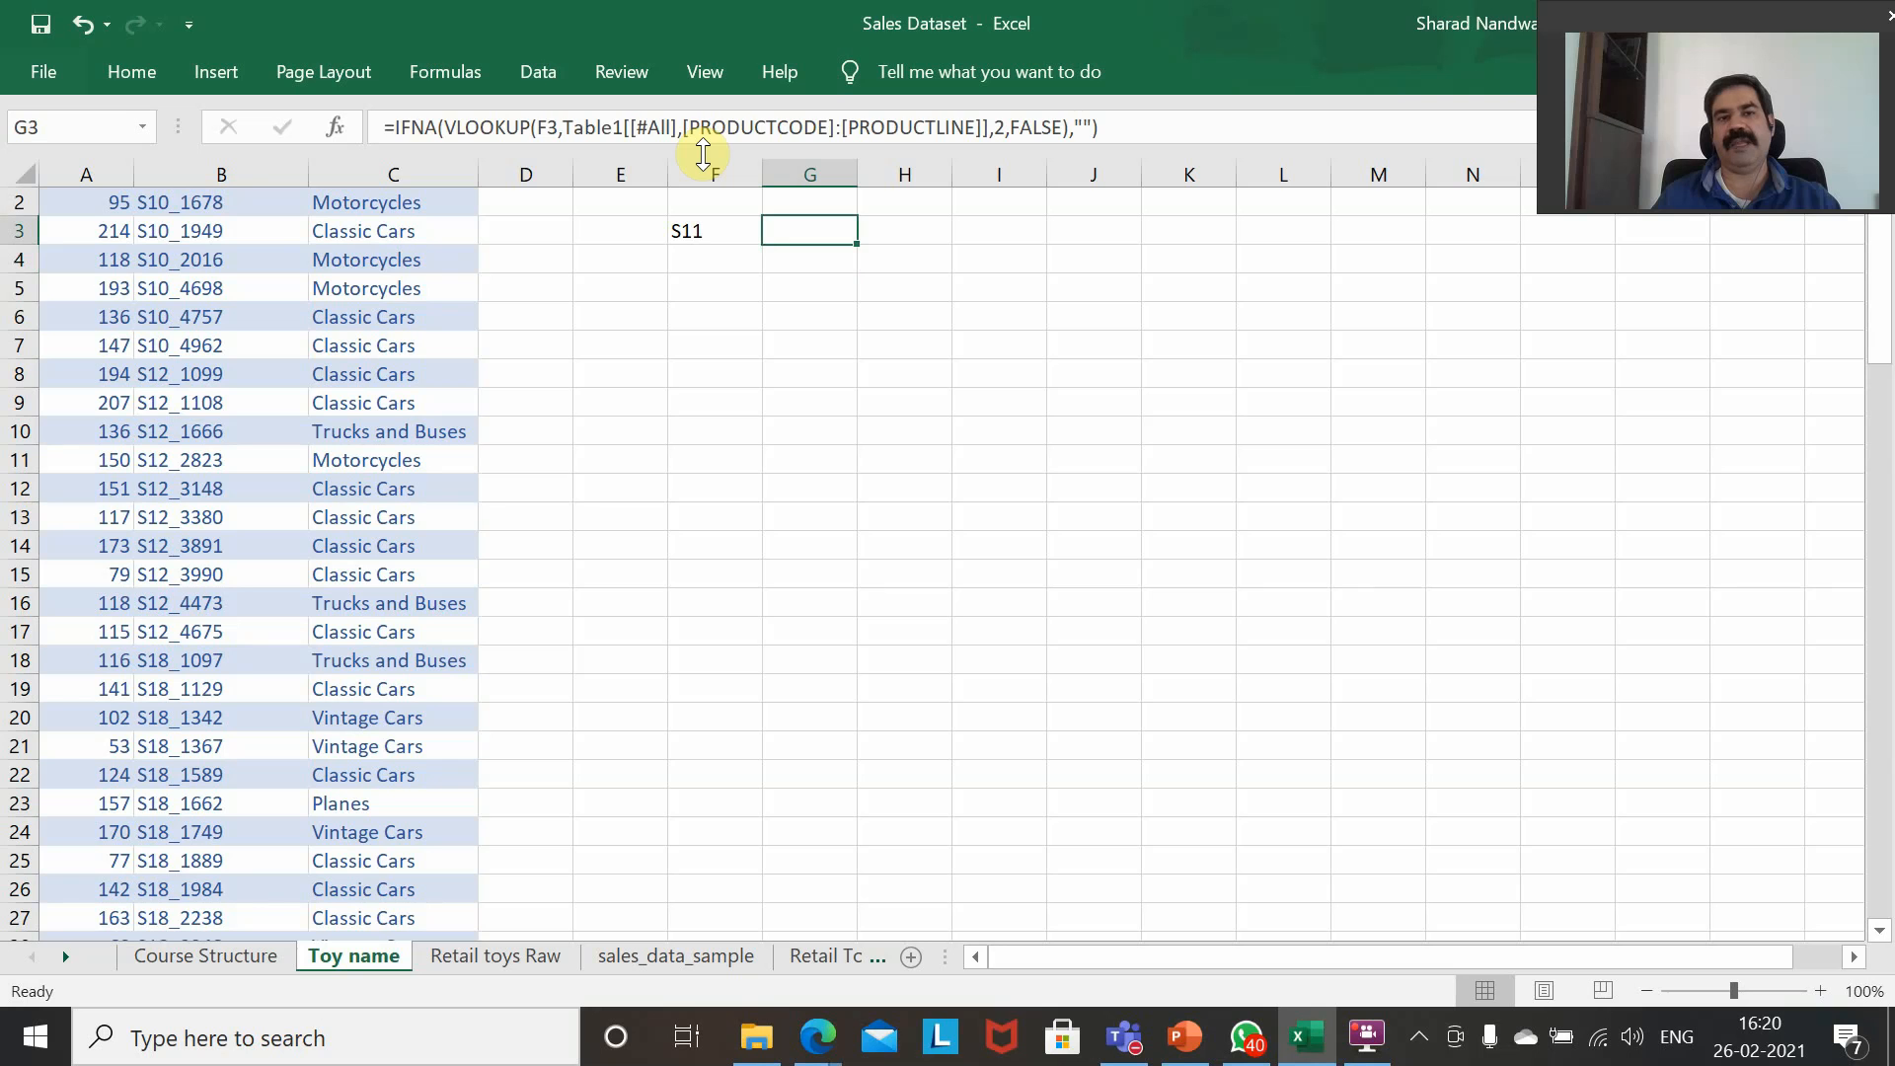
pyautogui.press('Left')
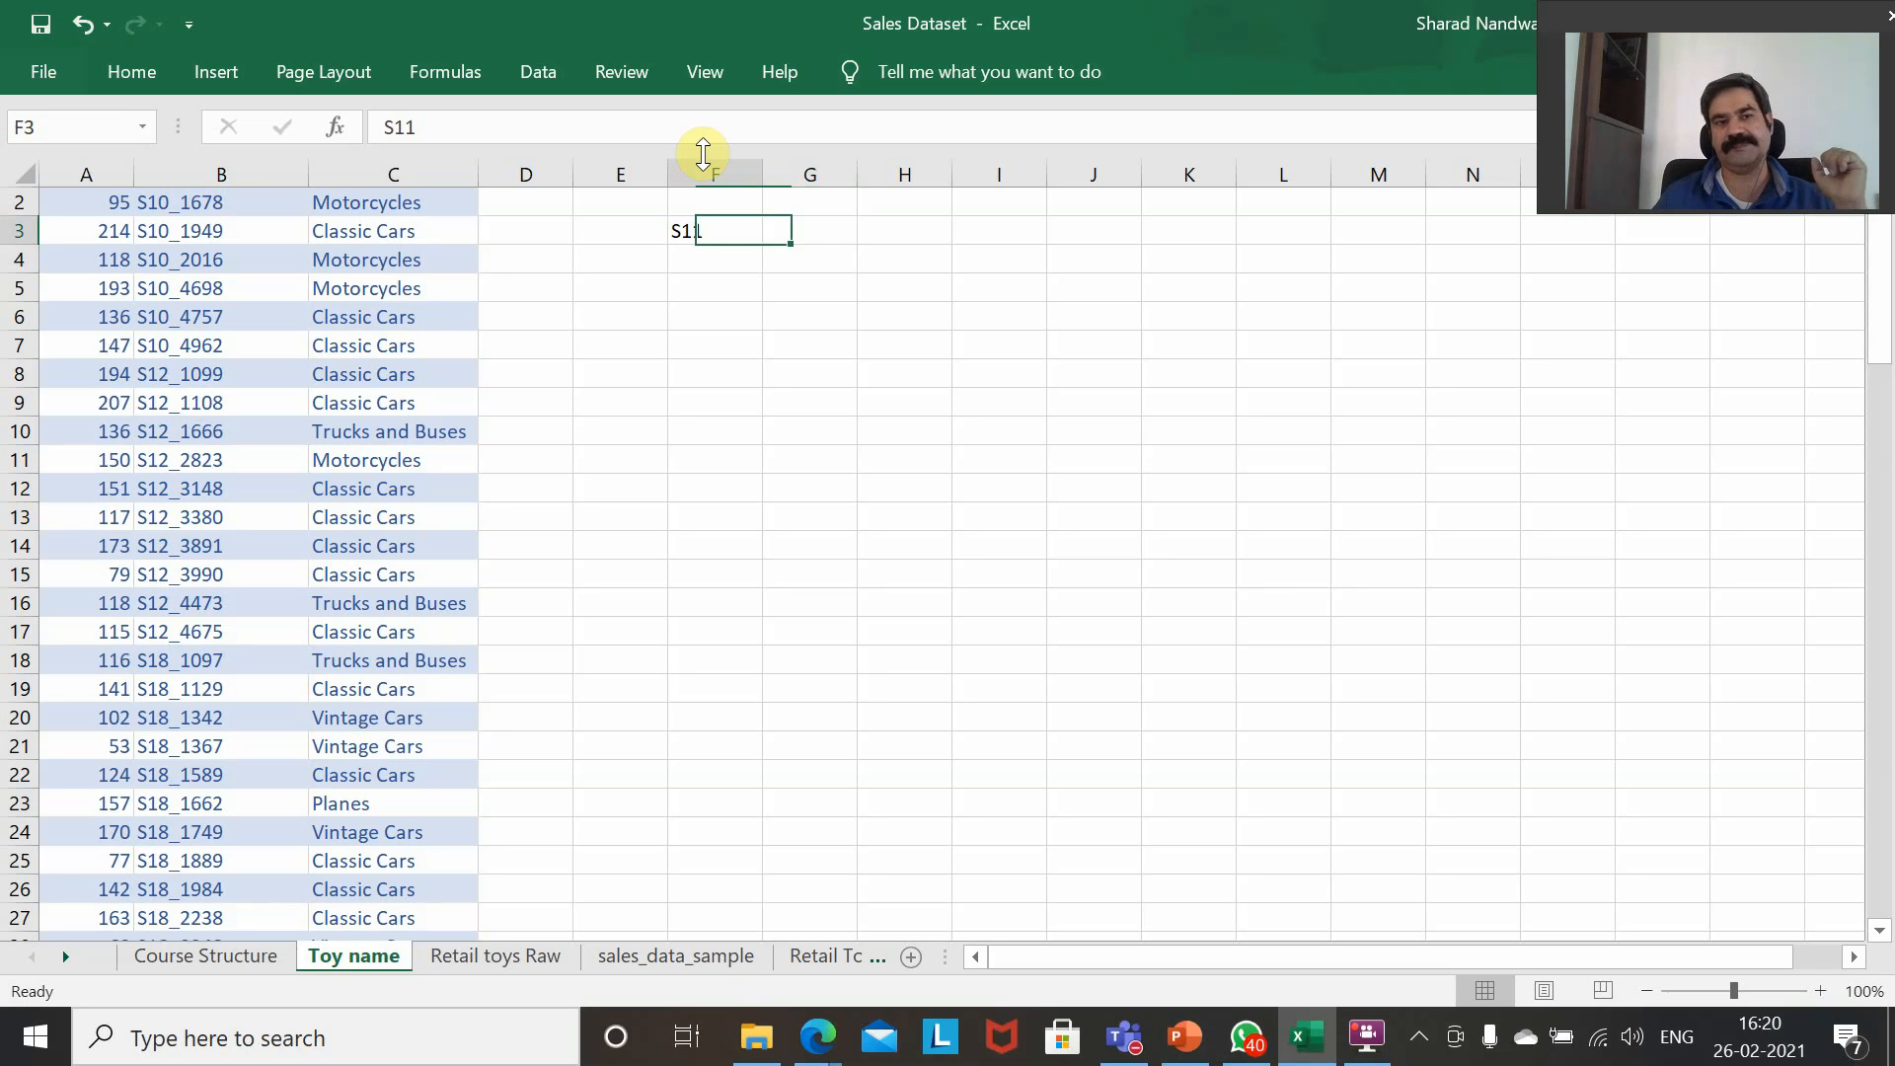
pyautogui.press('Right')
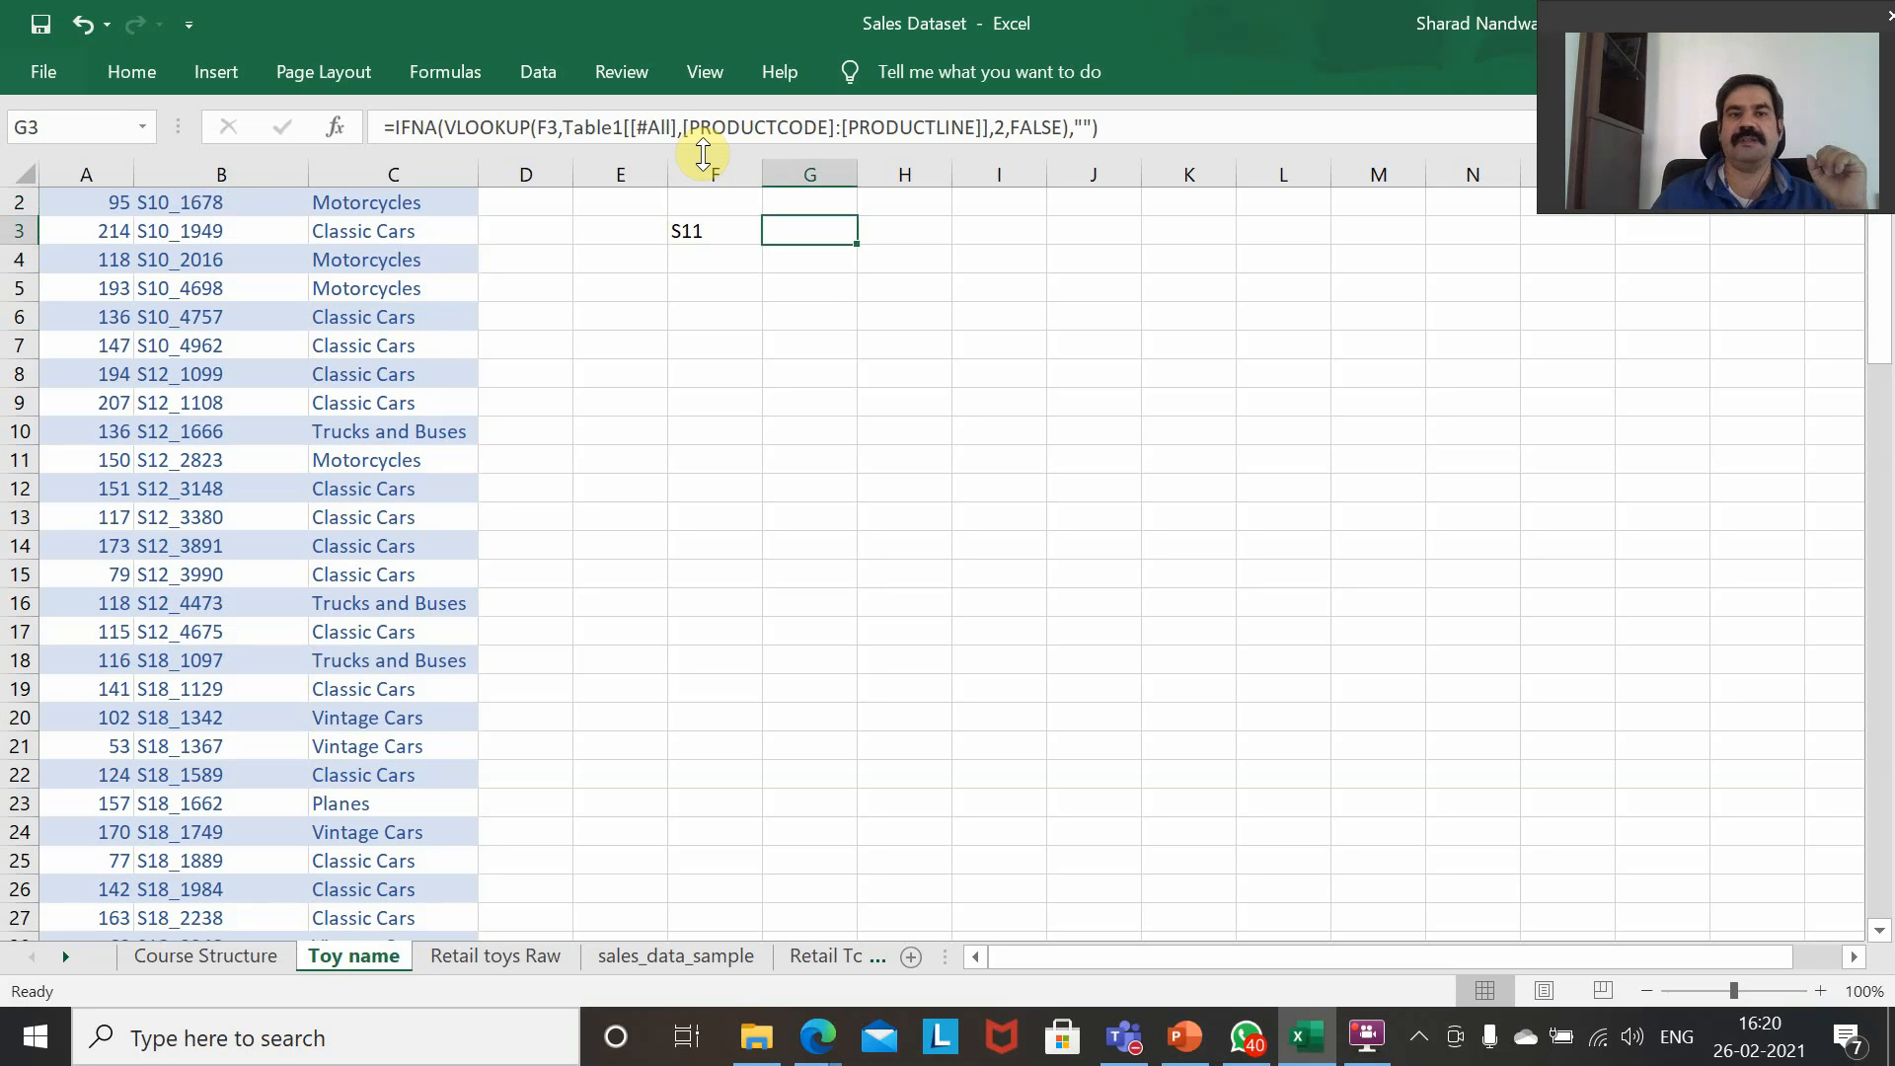
pyautogui.scroll(1, 832, 302)
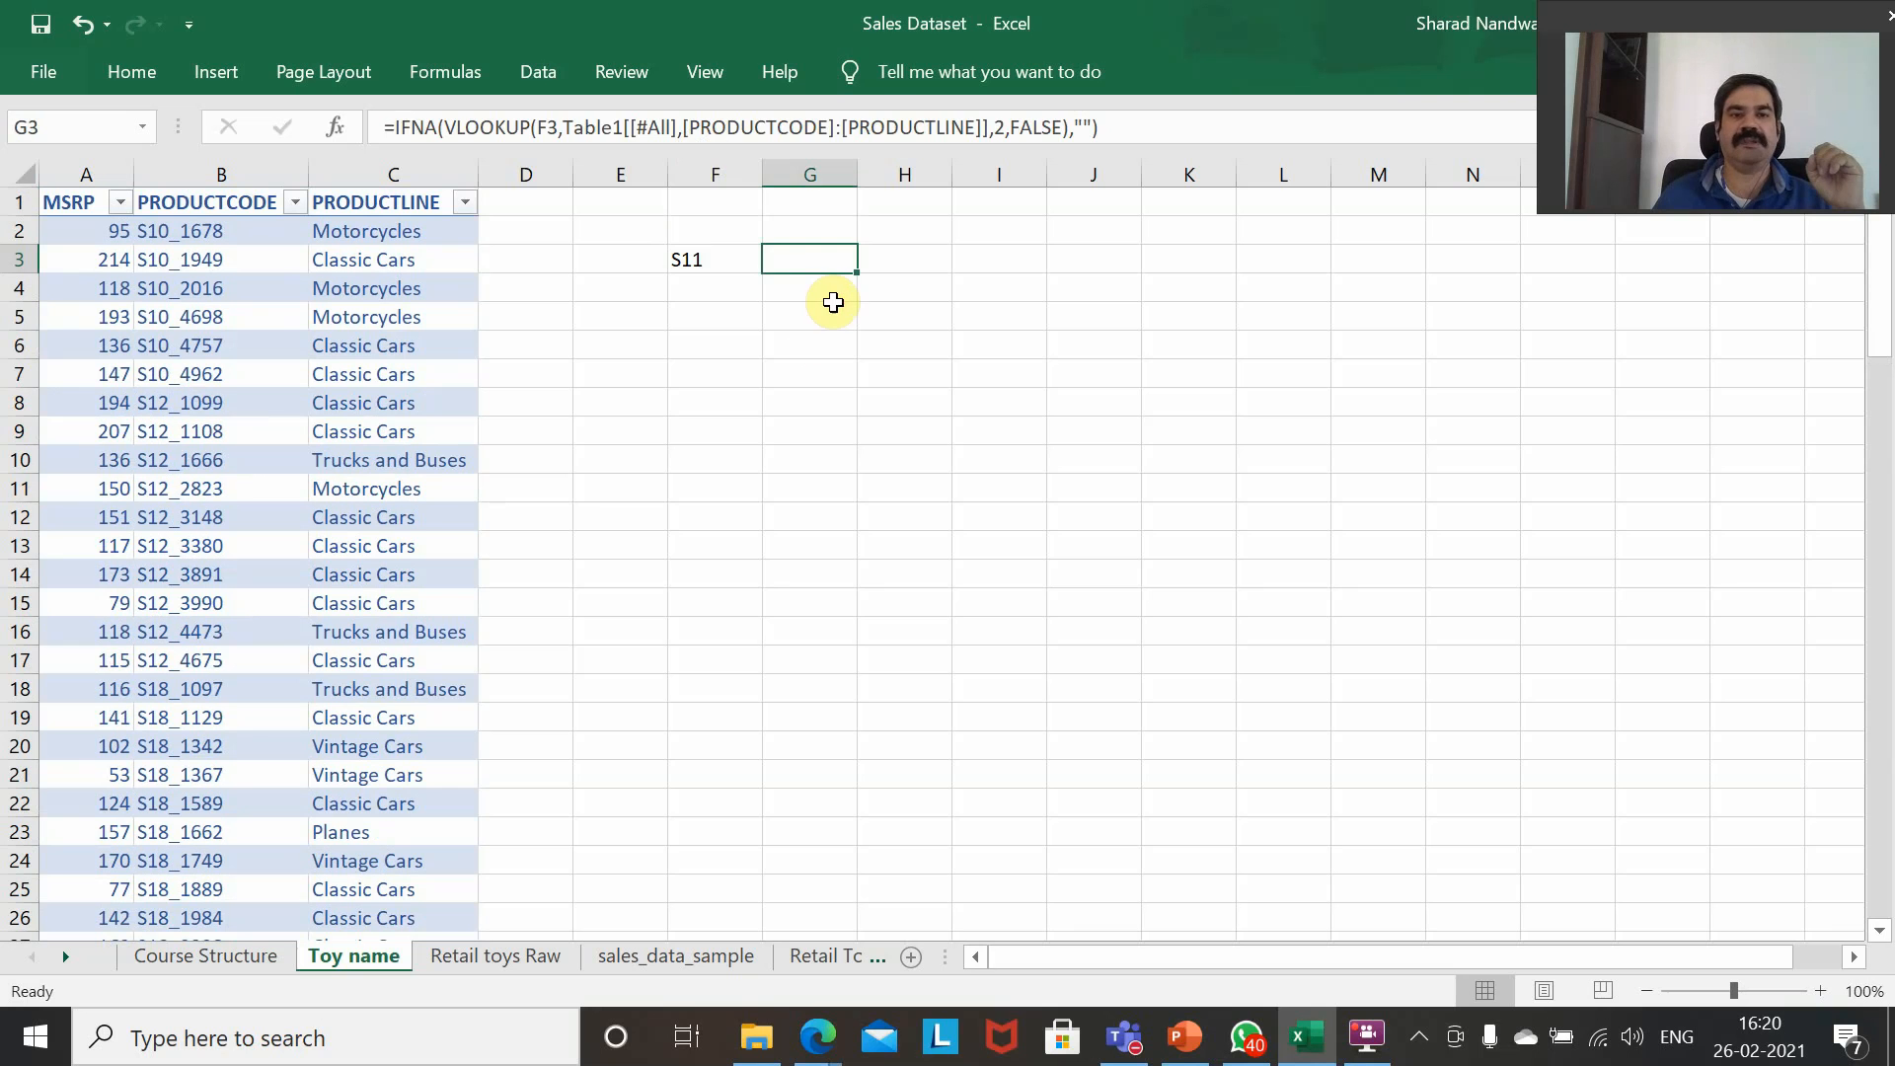
pyautogui.click(700, 260)
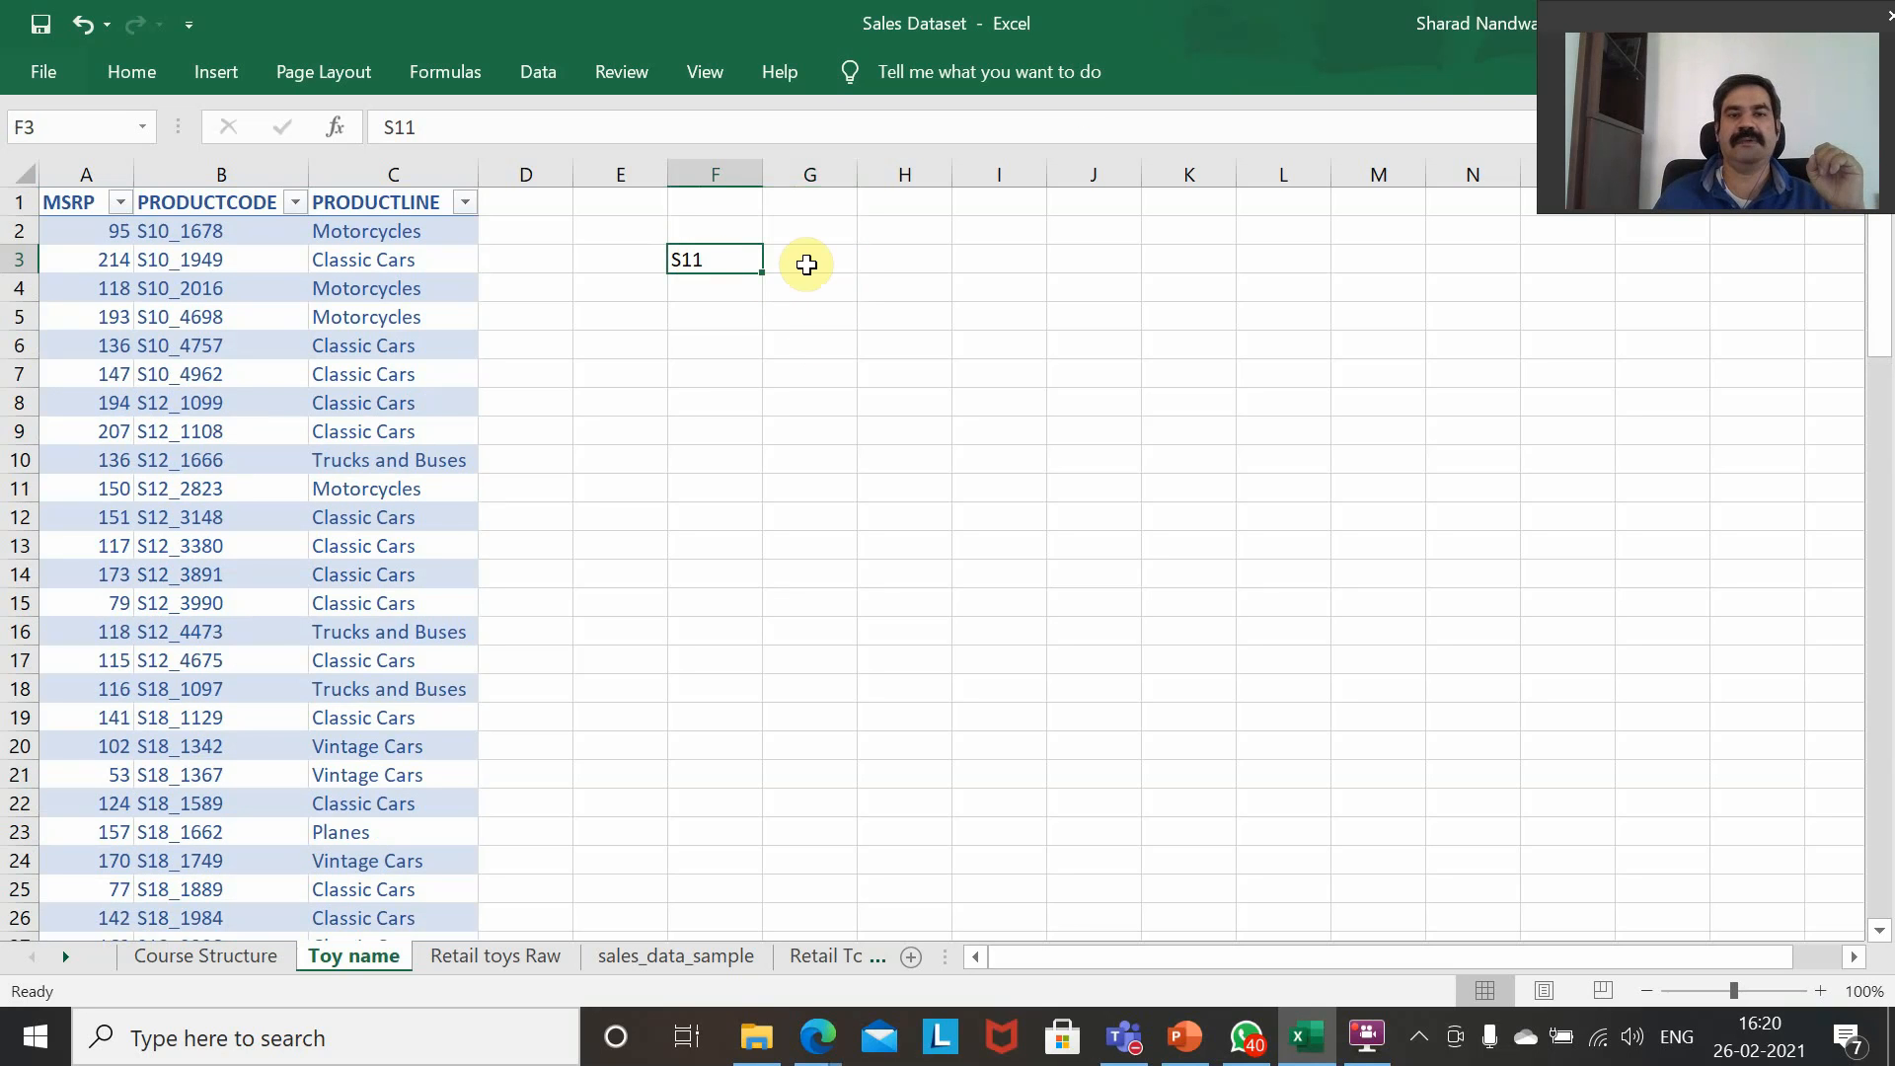
pyautogui.click(807, 265)
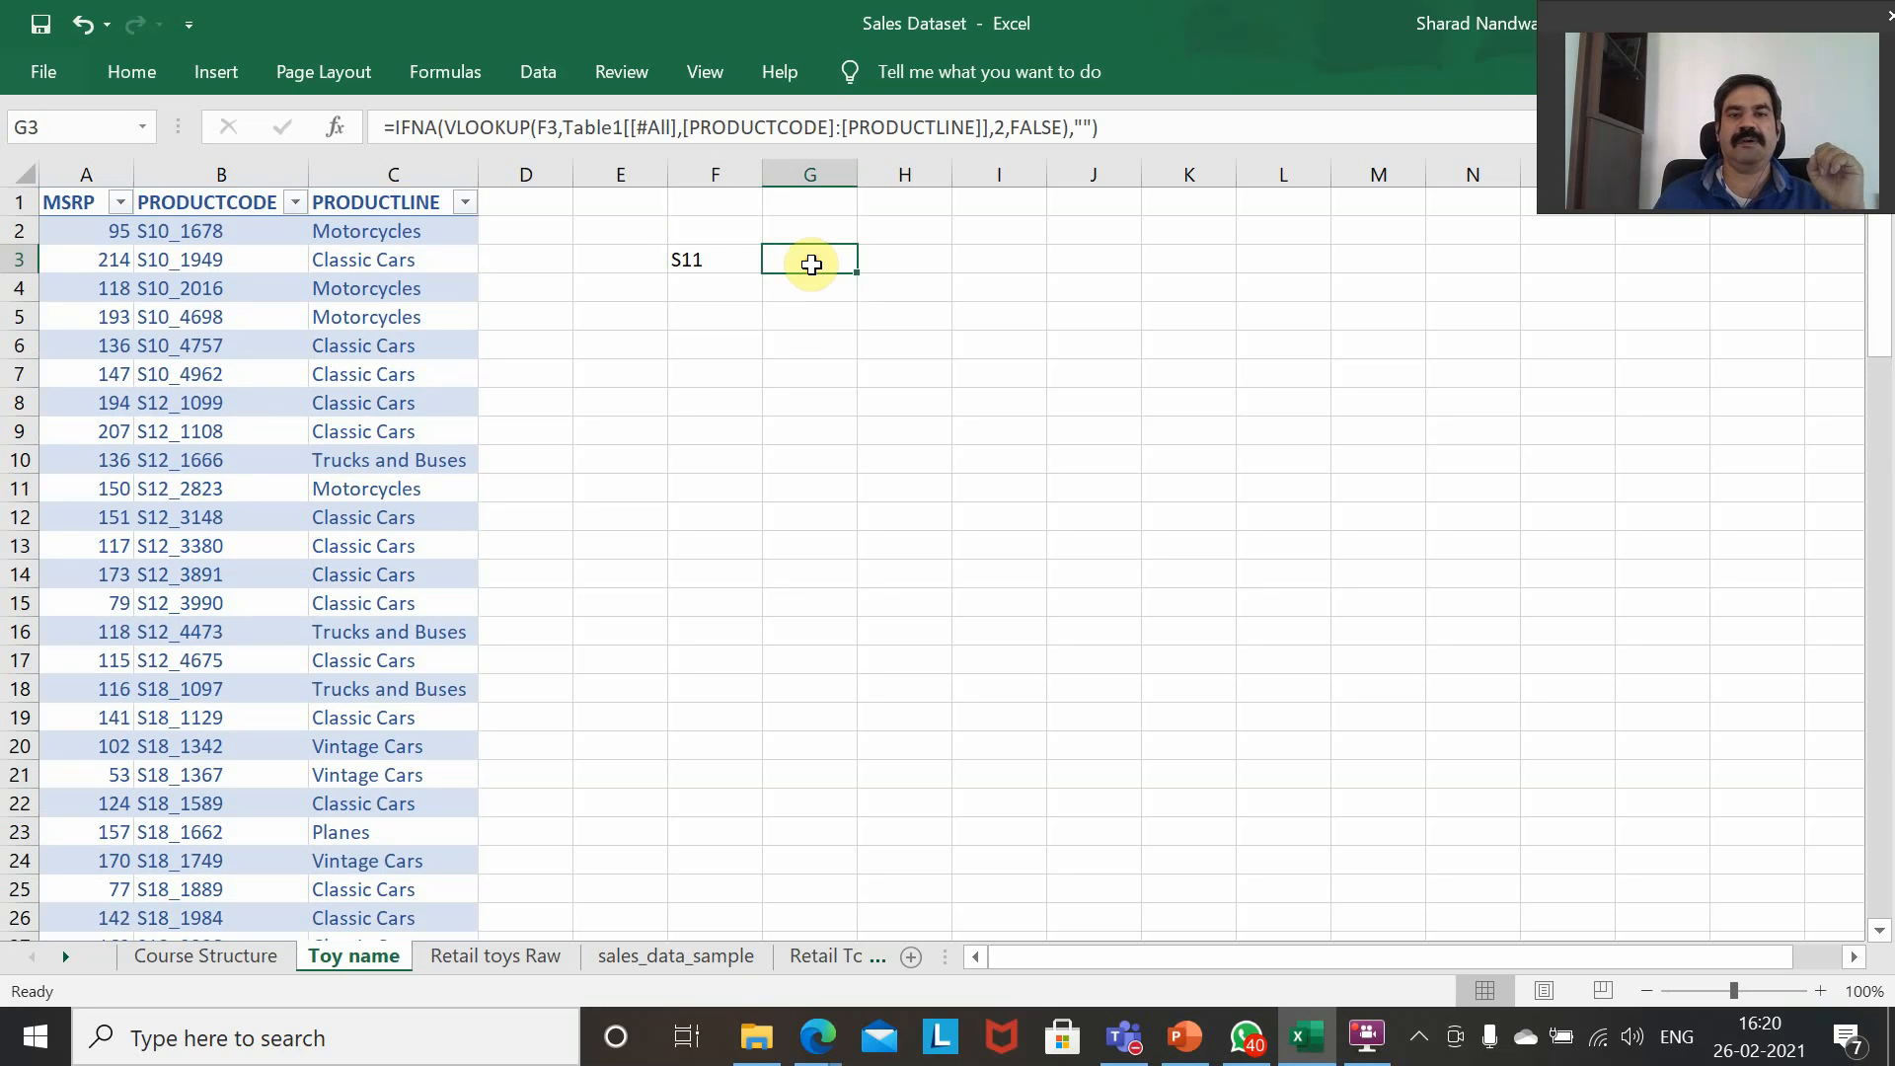
# Inspect the PRODUCTCODE column down to its last row and examine the contents of B2 for extra characters.
pyautogui.click(229, 240)
pyautogui.hotkey('ctrl', 'Down')
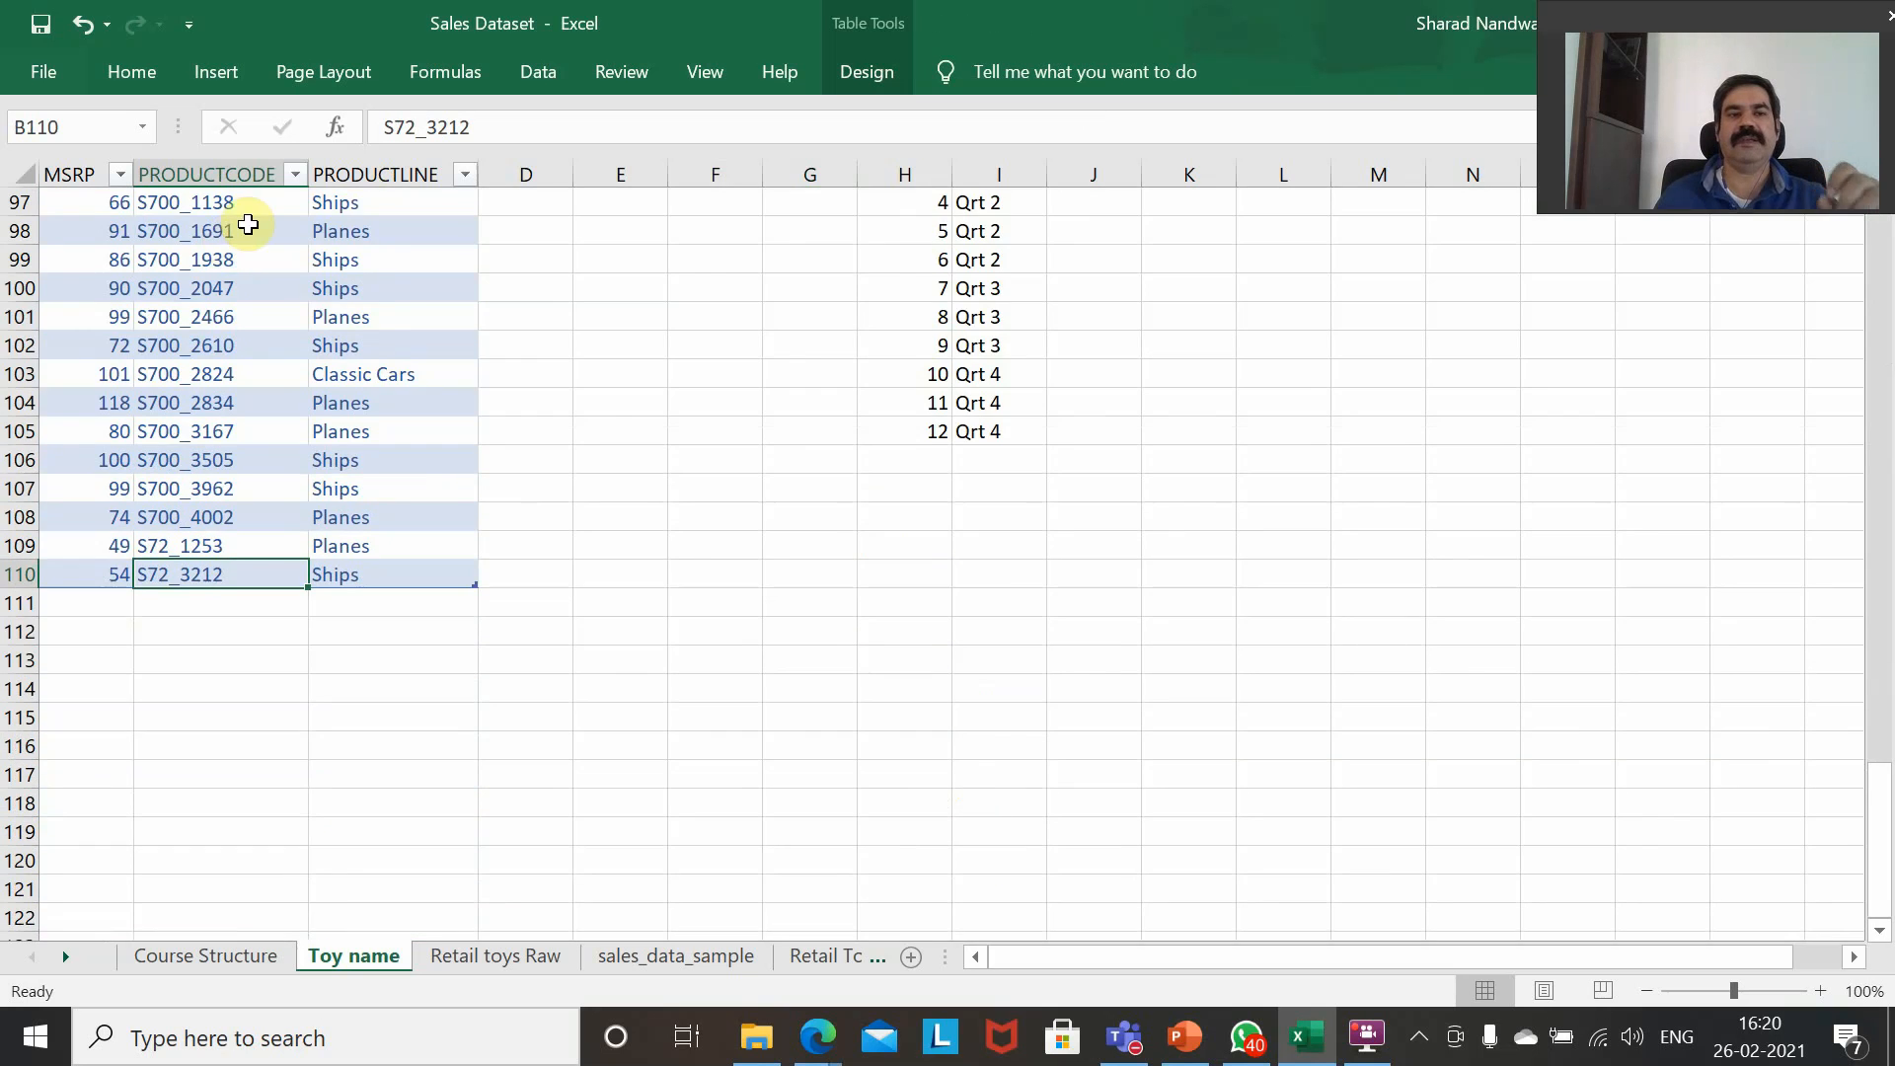
pyautogui.scroll(20, 284, 395)
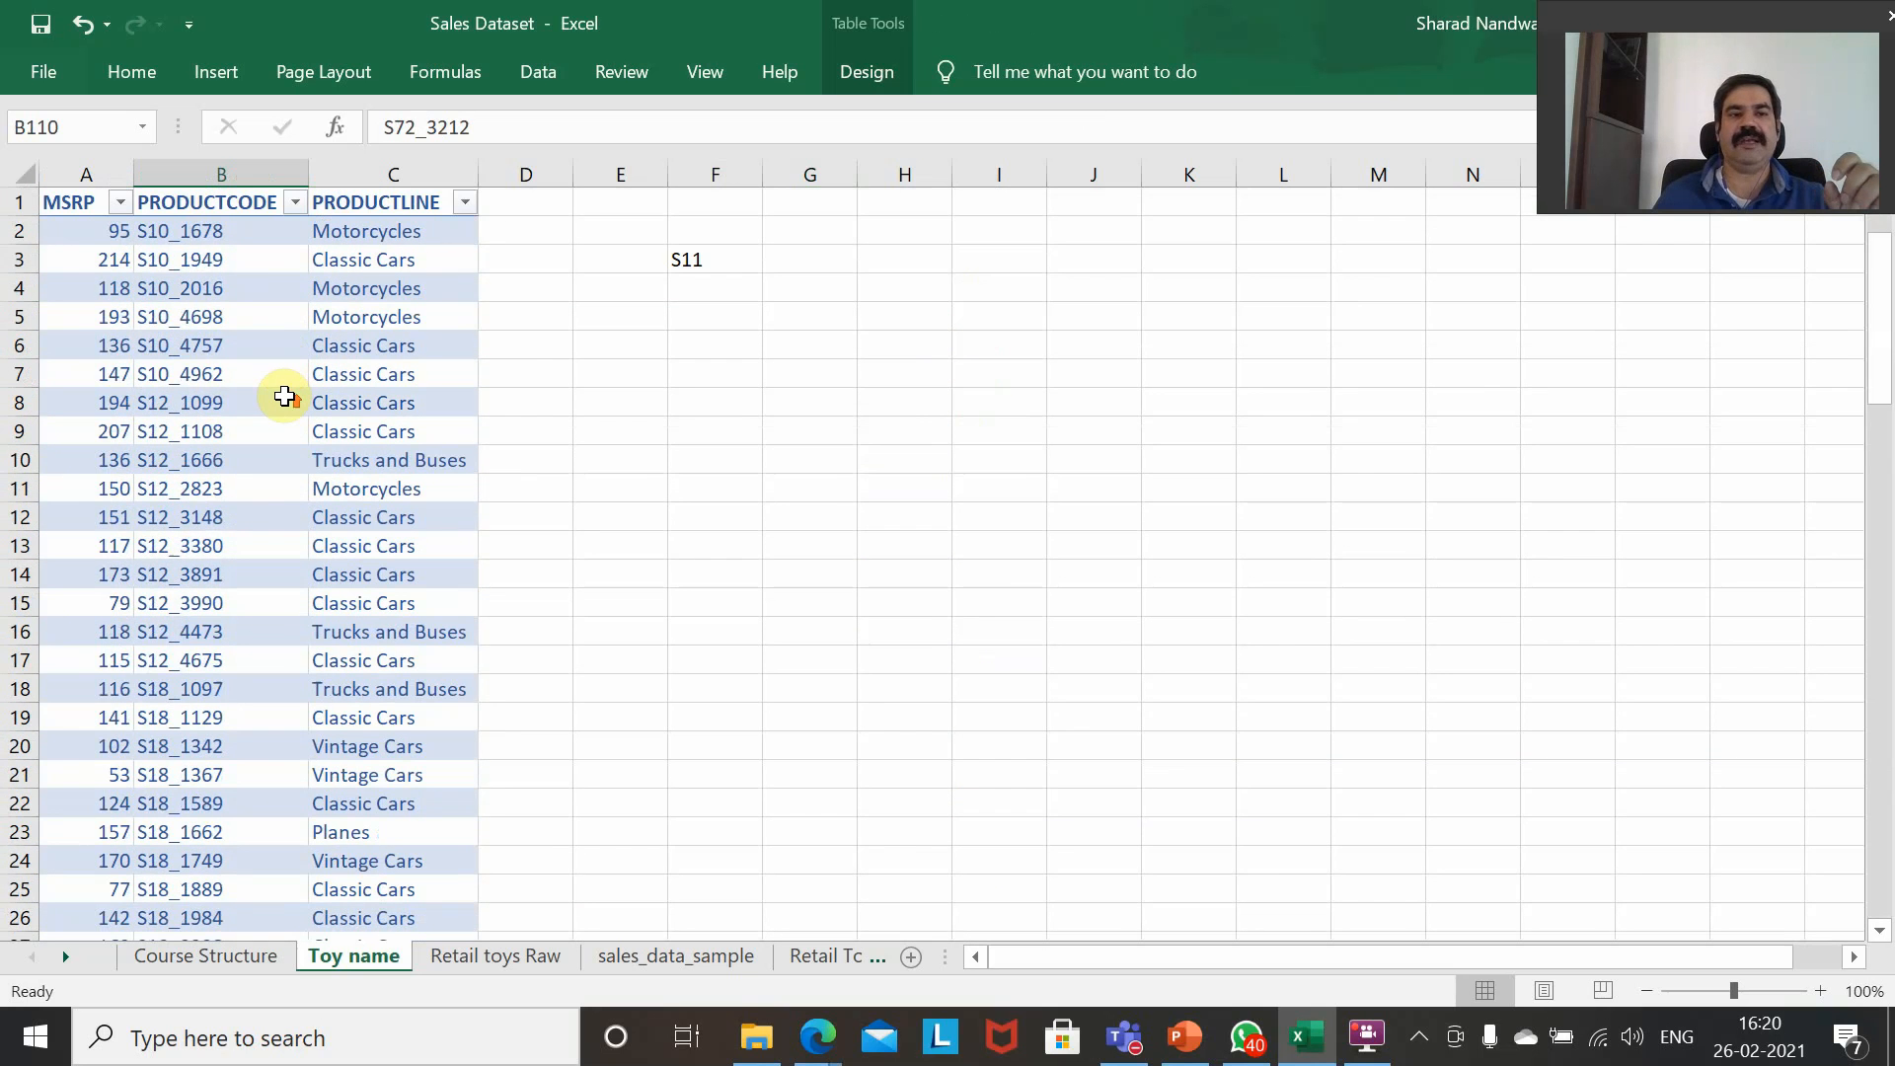
pyautogui.doubleClick(279, 229)
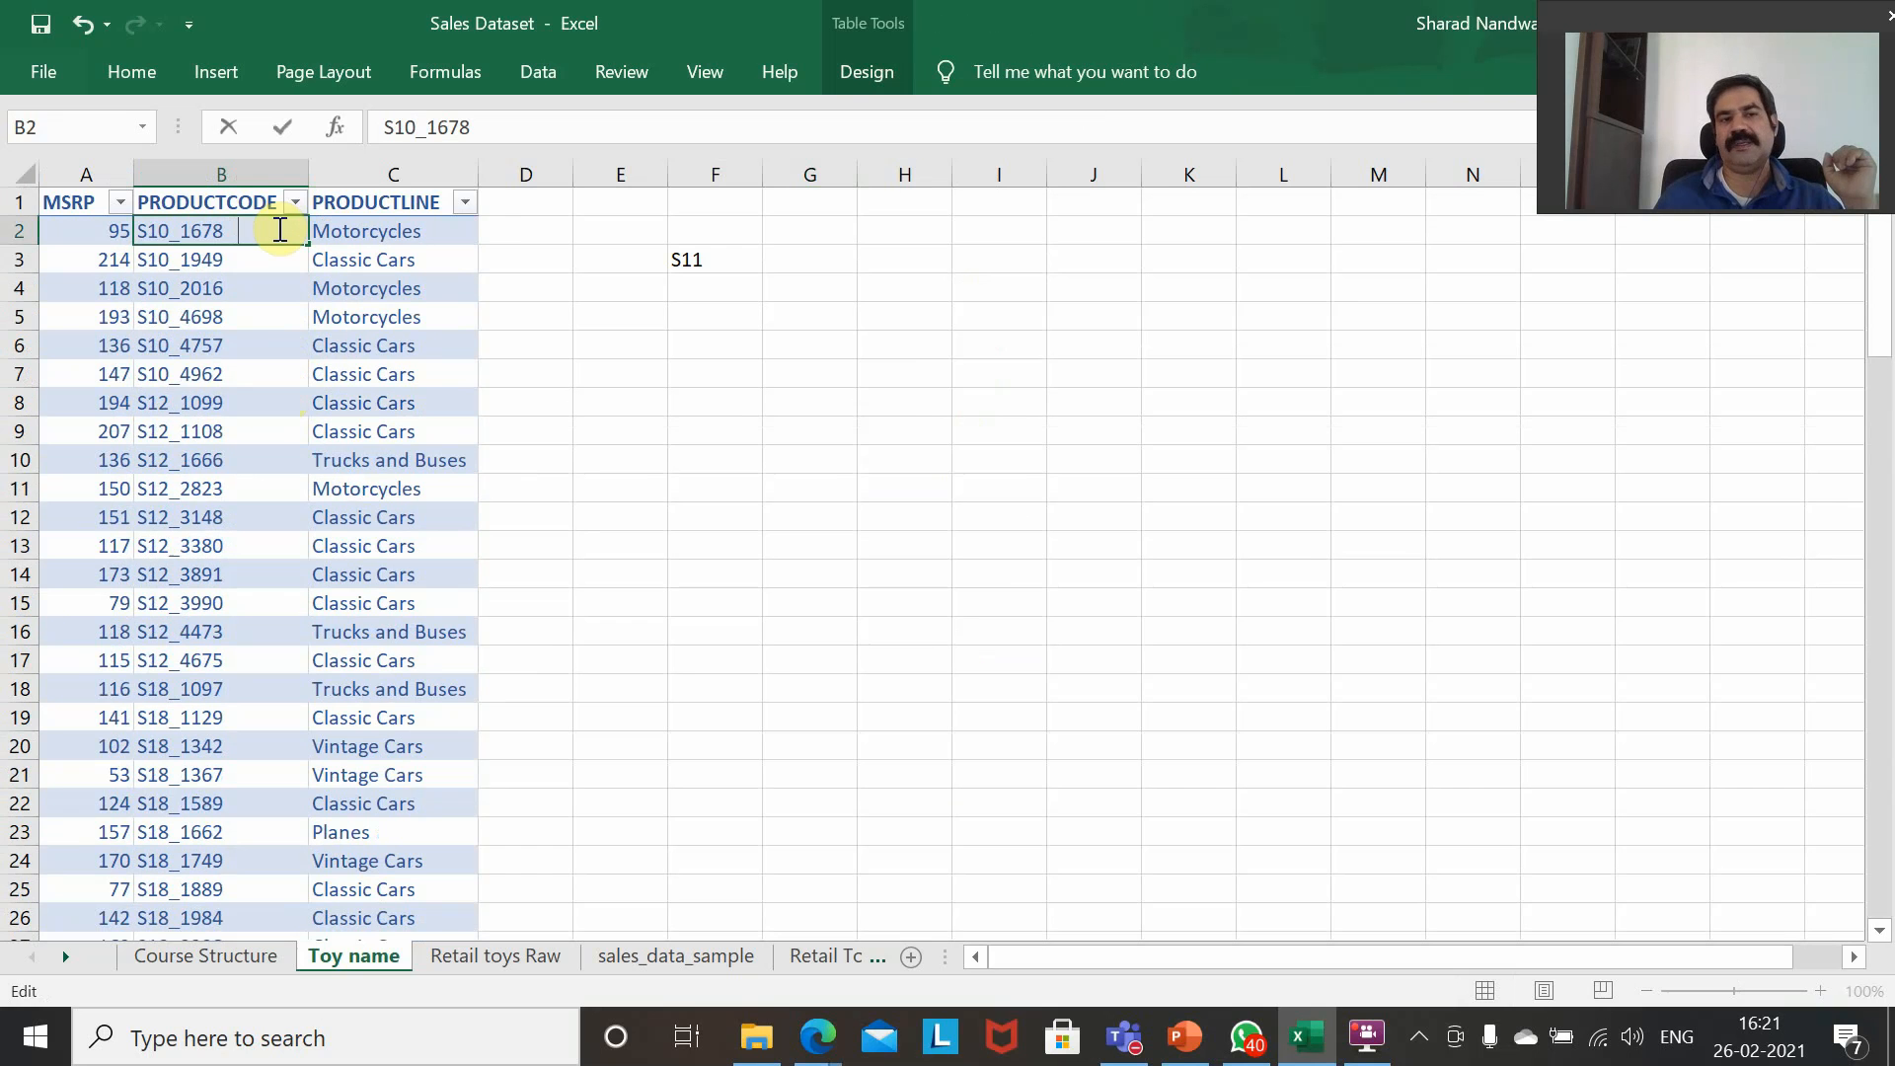
pyautogui.click(711, 264)
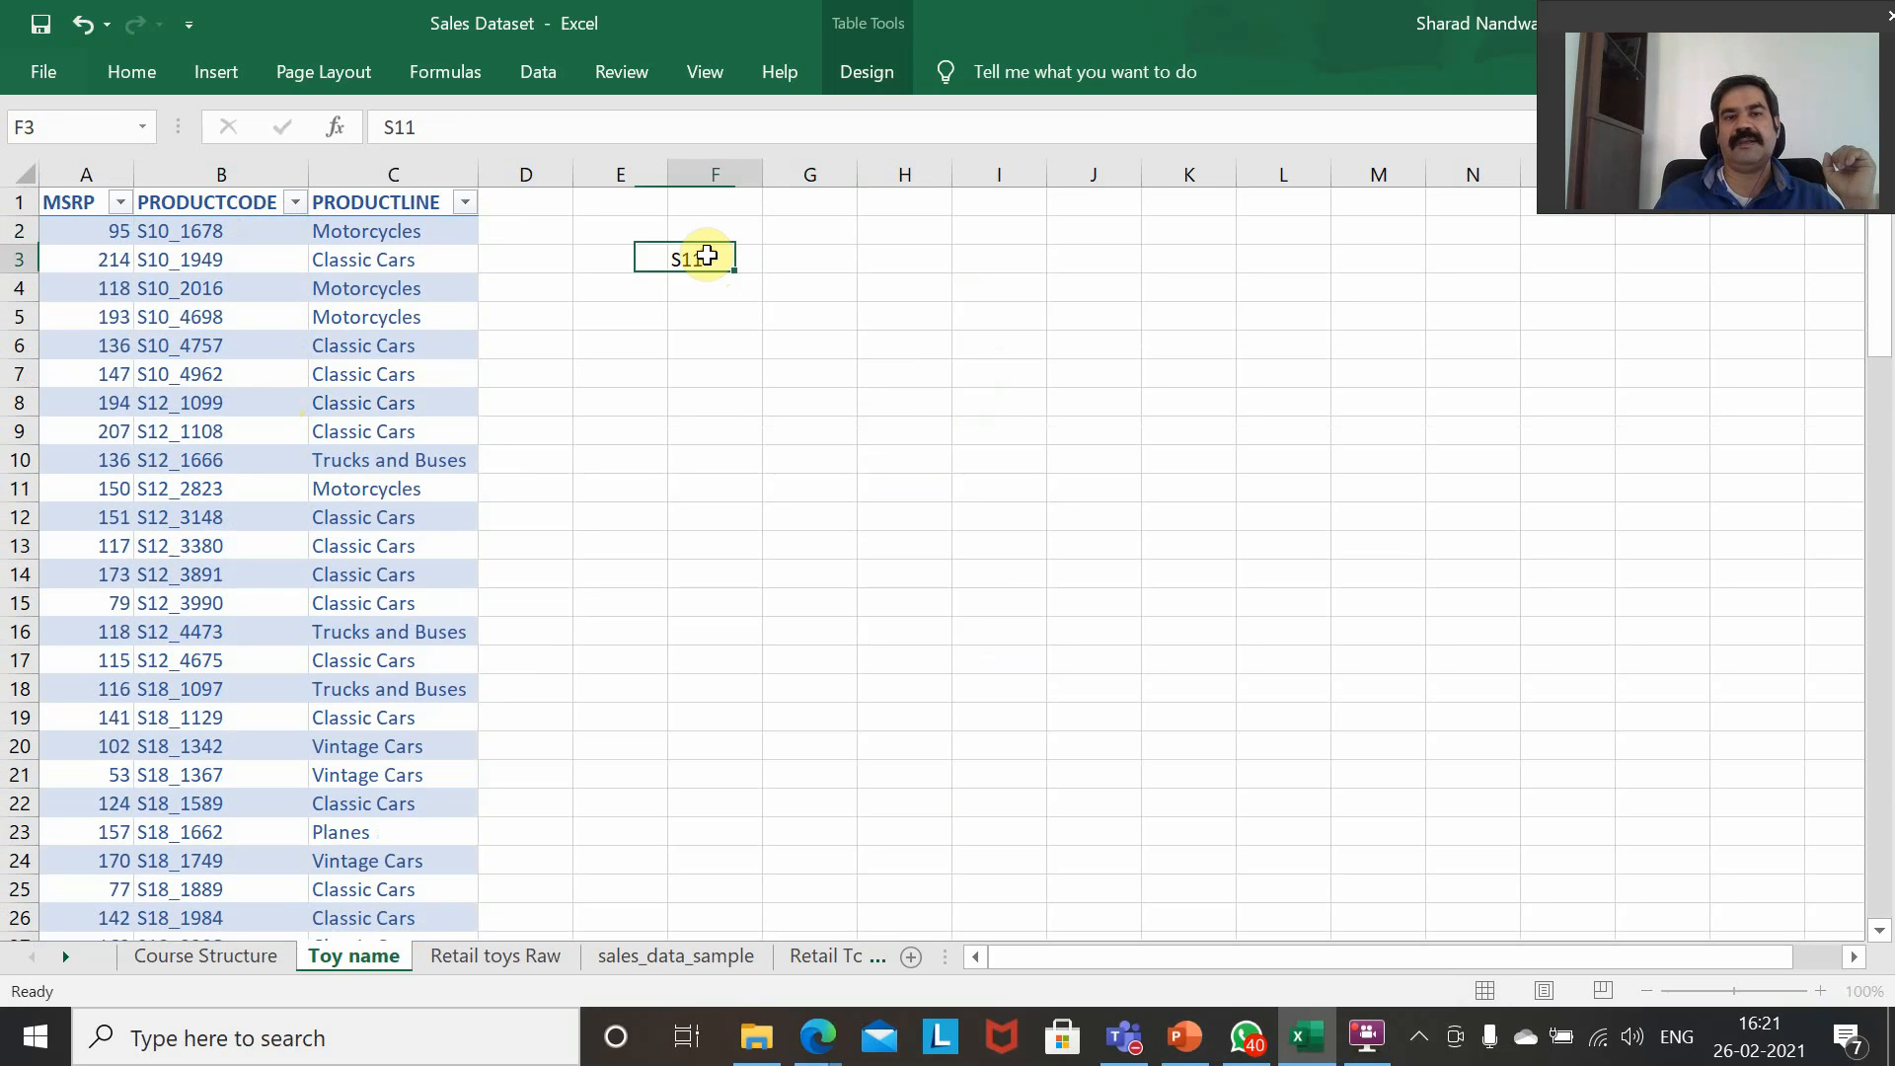
# Change the product code in F3 to S10_1678 and select the lookup formula cell G3.
pyautogui.doubleClick(710, 257)
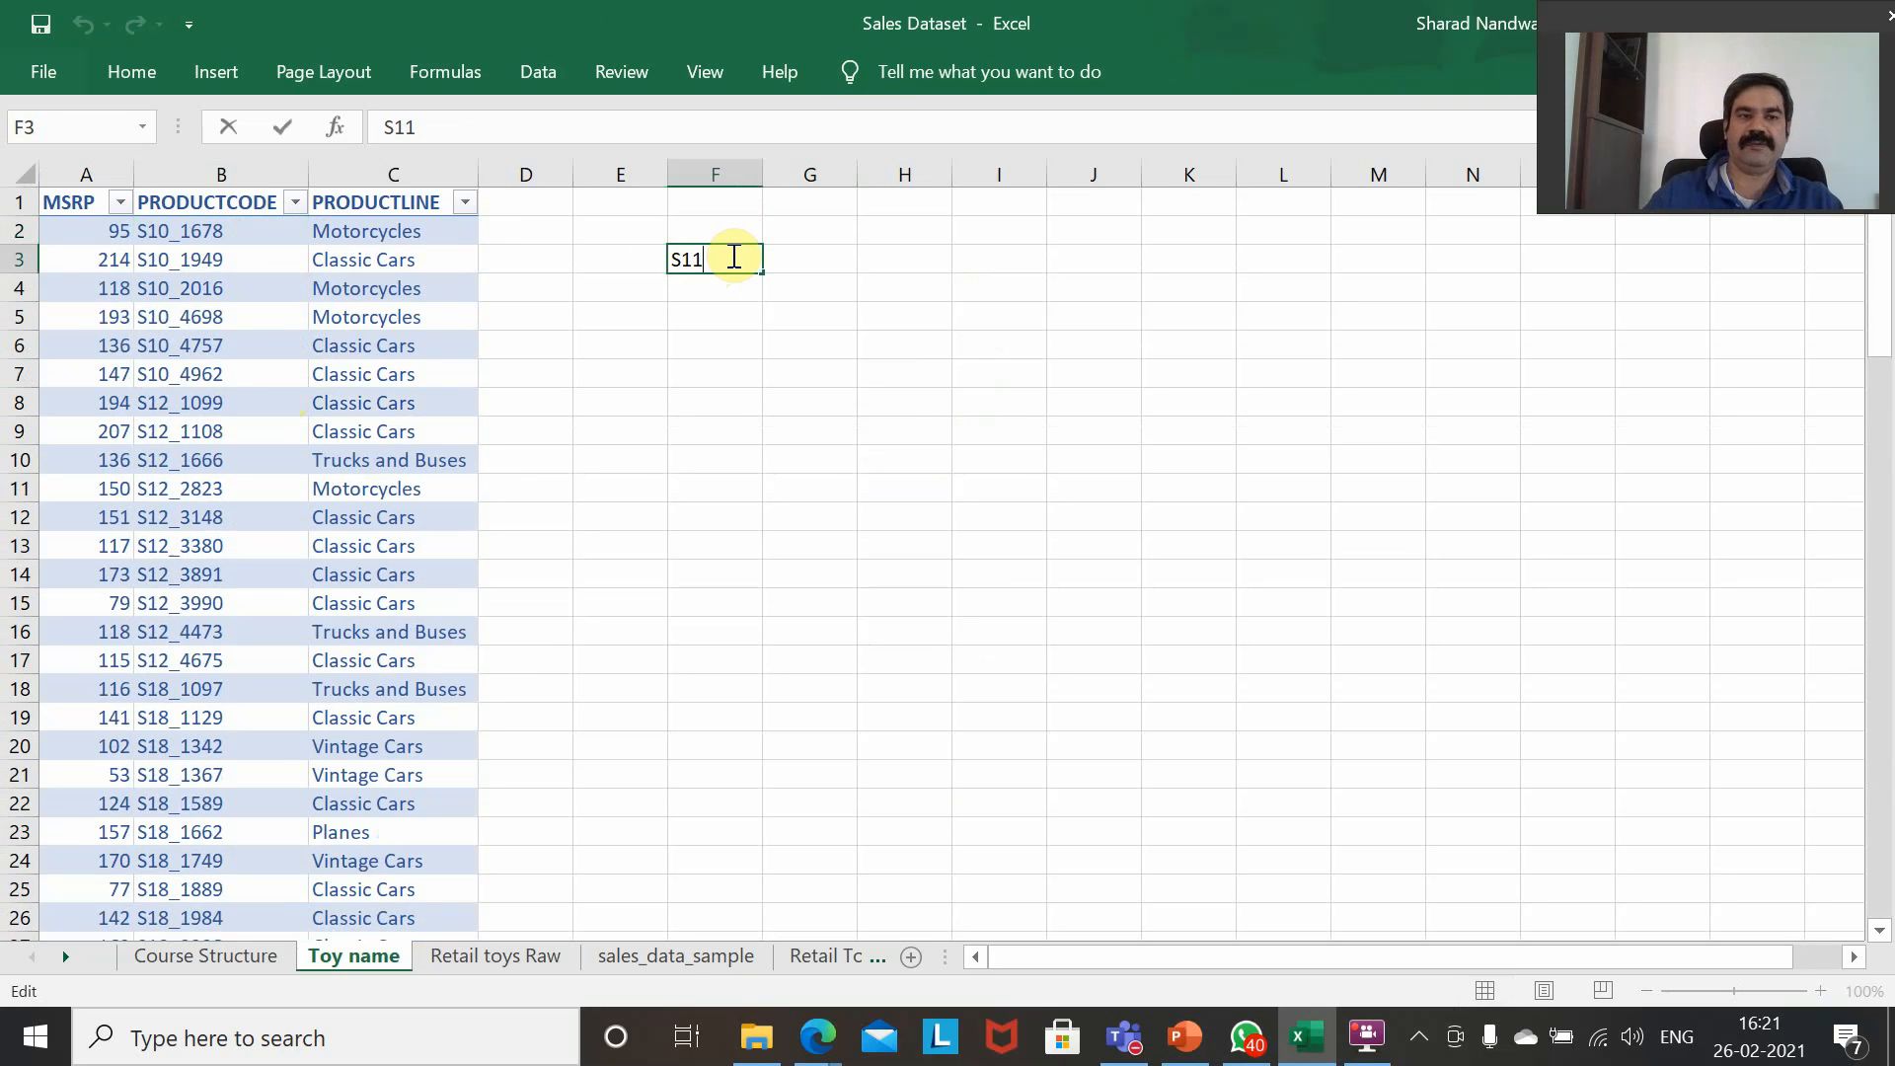
pyautogui.press('BackSpace')
pyautogui.write('0_')
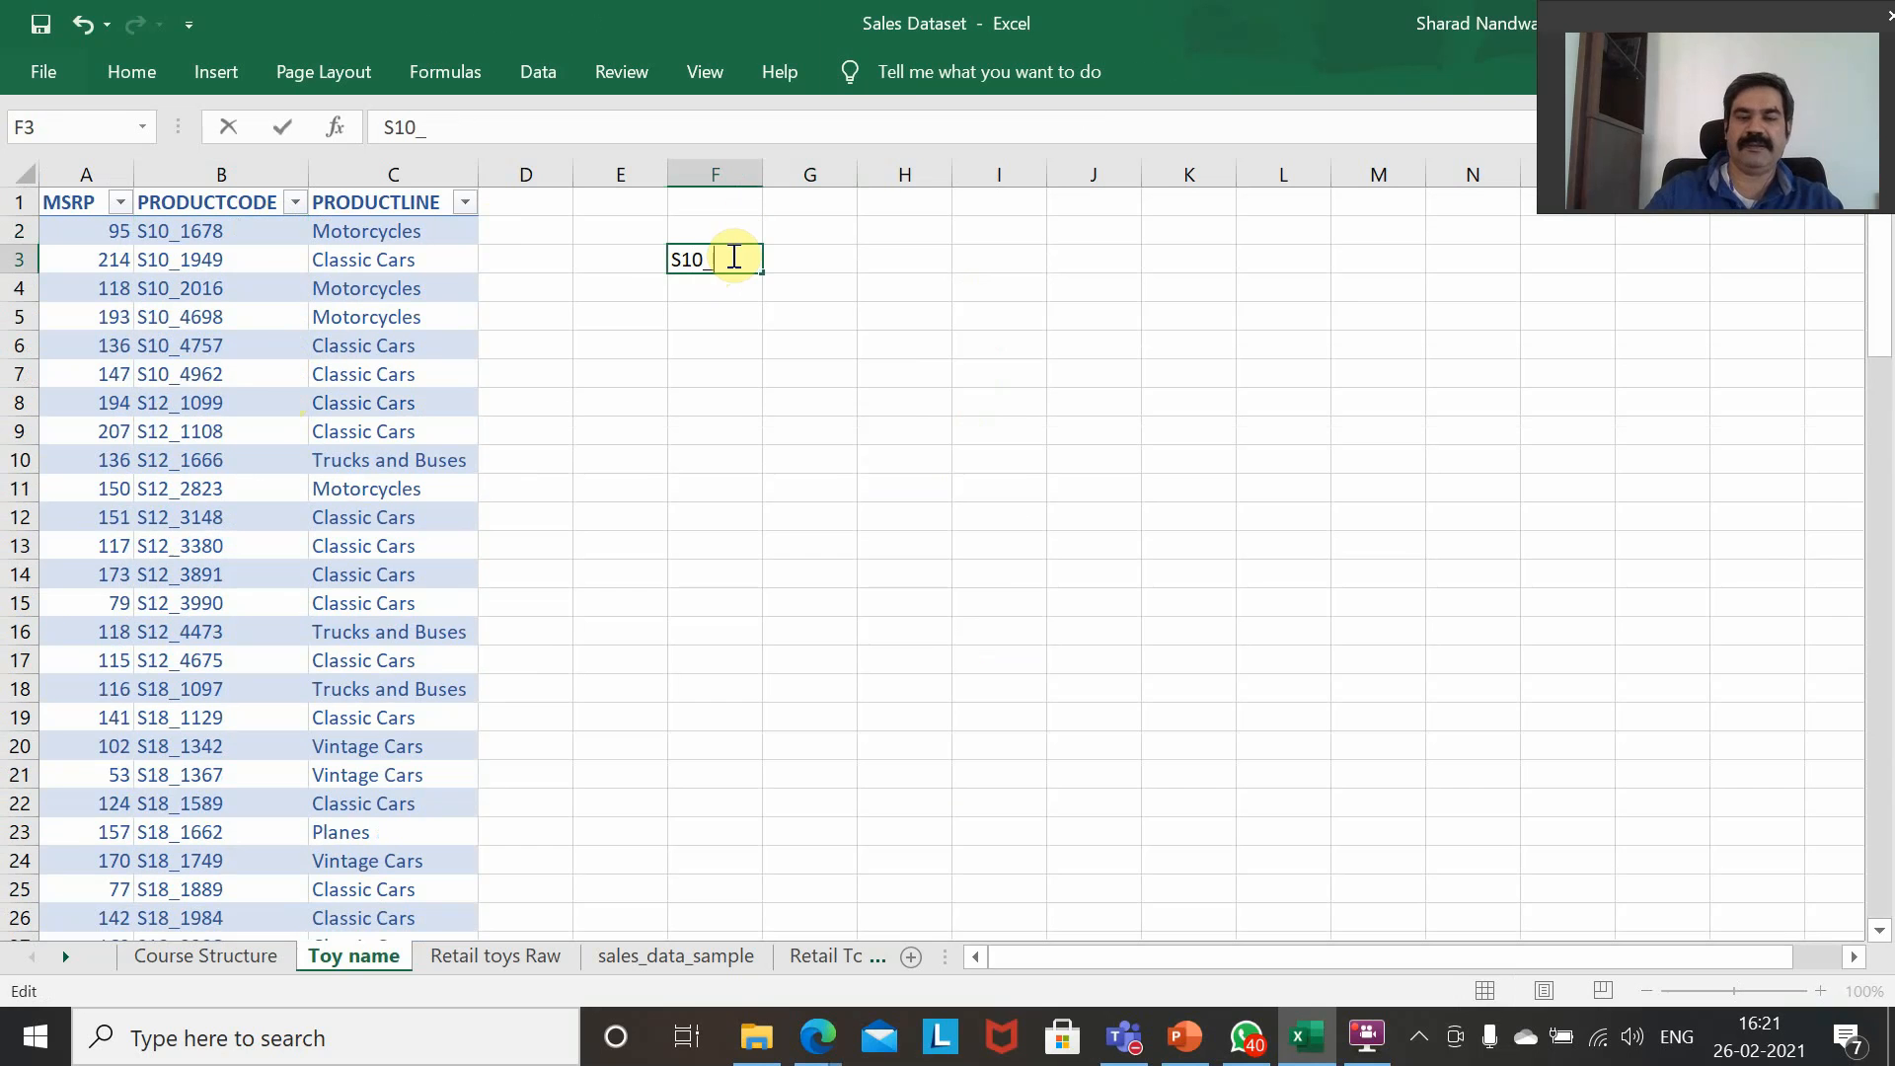
pyautogui.write('1678')
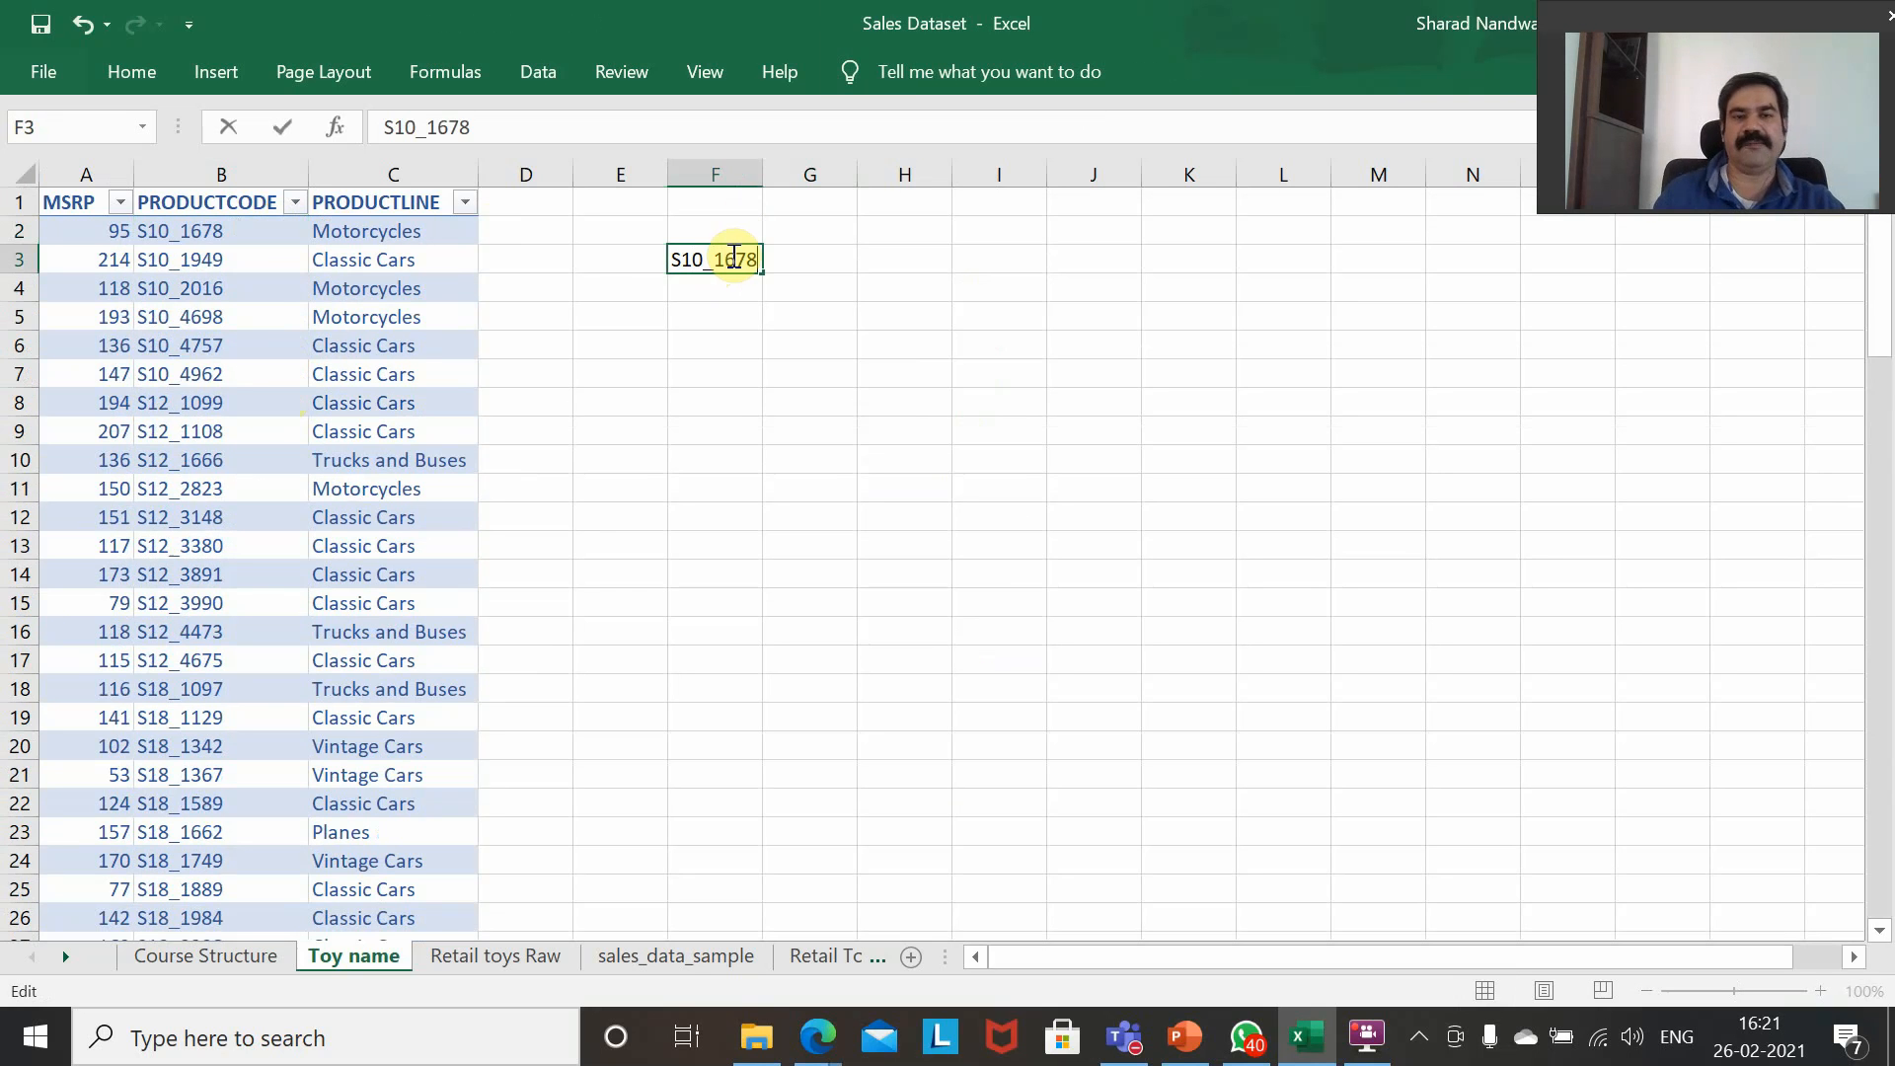
pyautogui.press('Return')
pyautogui.press('Up')
pyautogui.press('Right')
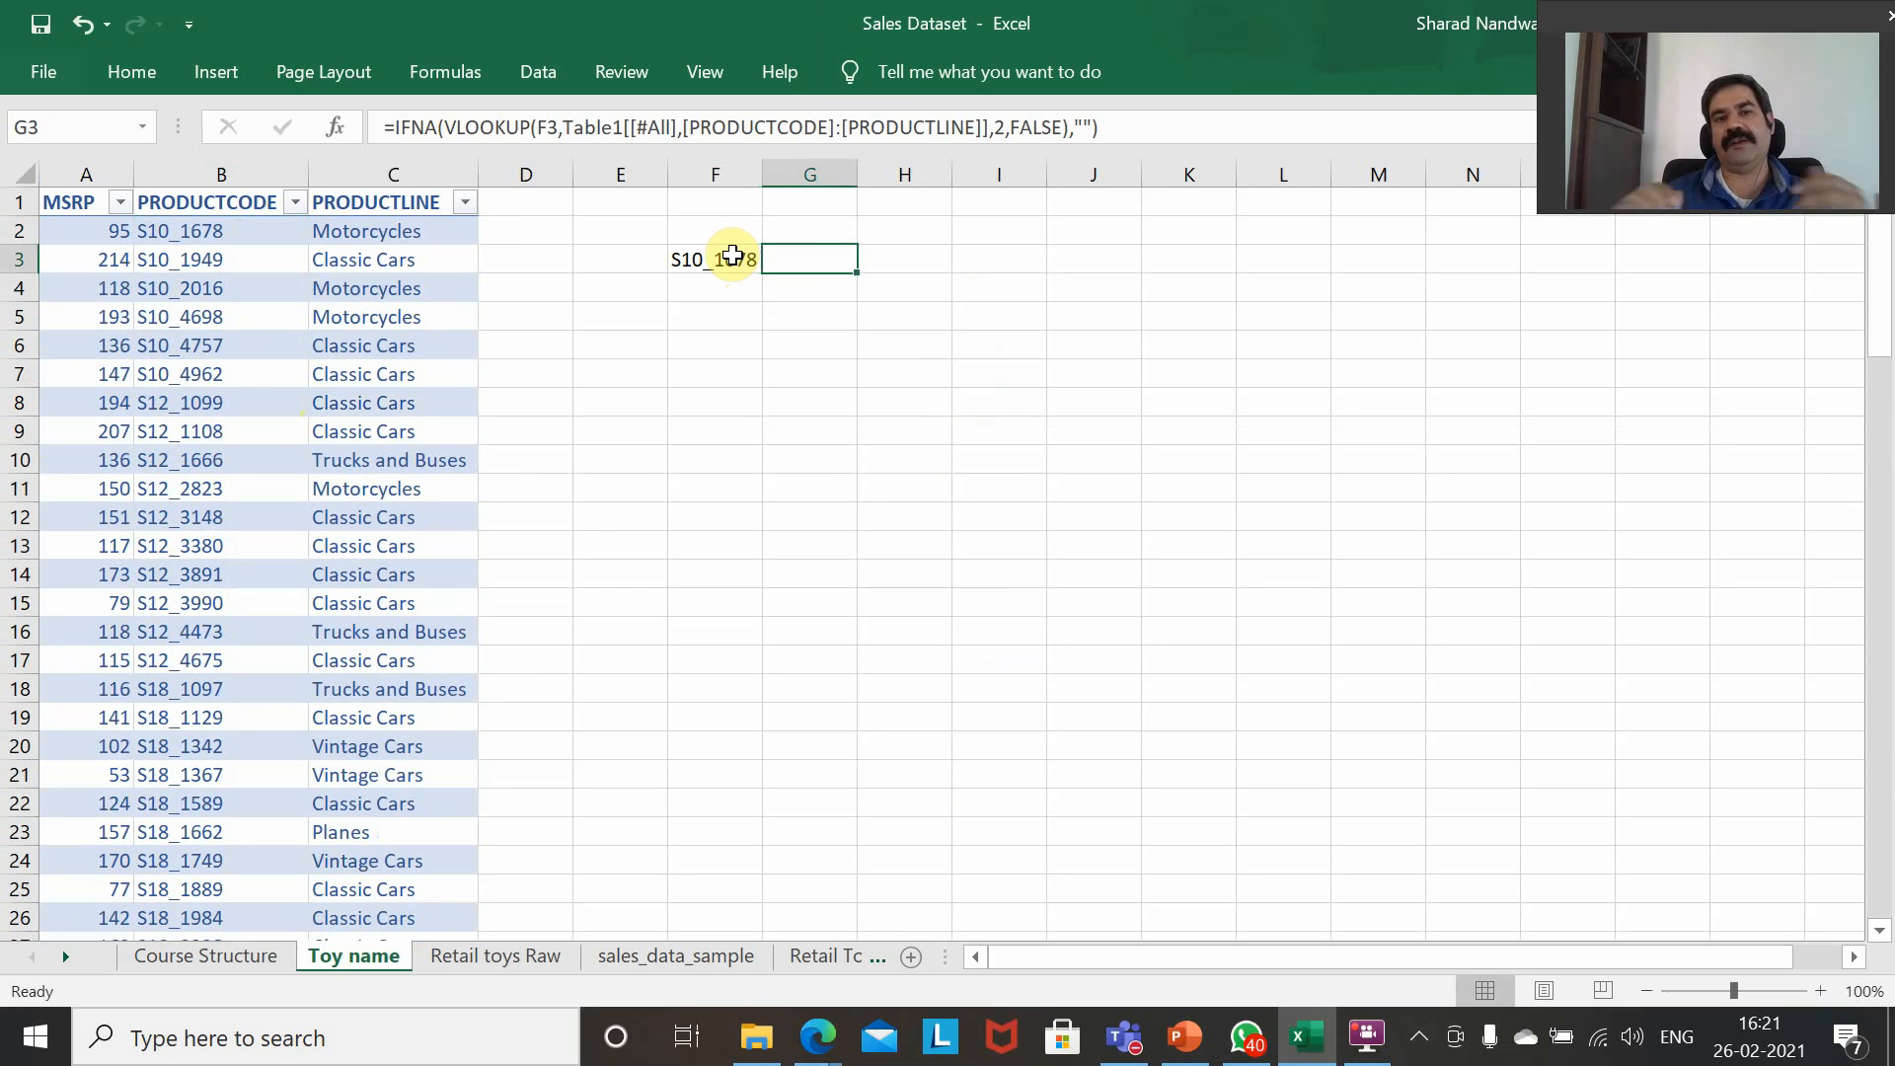
# Compare the product code in B2 of the table with the lookup code in F3.
pyautogui.press('Left')
pyautogui.press('Left')
pyautogui.press('Left')
pyautogui.press('Left')
pyautogui.press('Left')
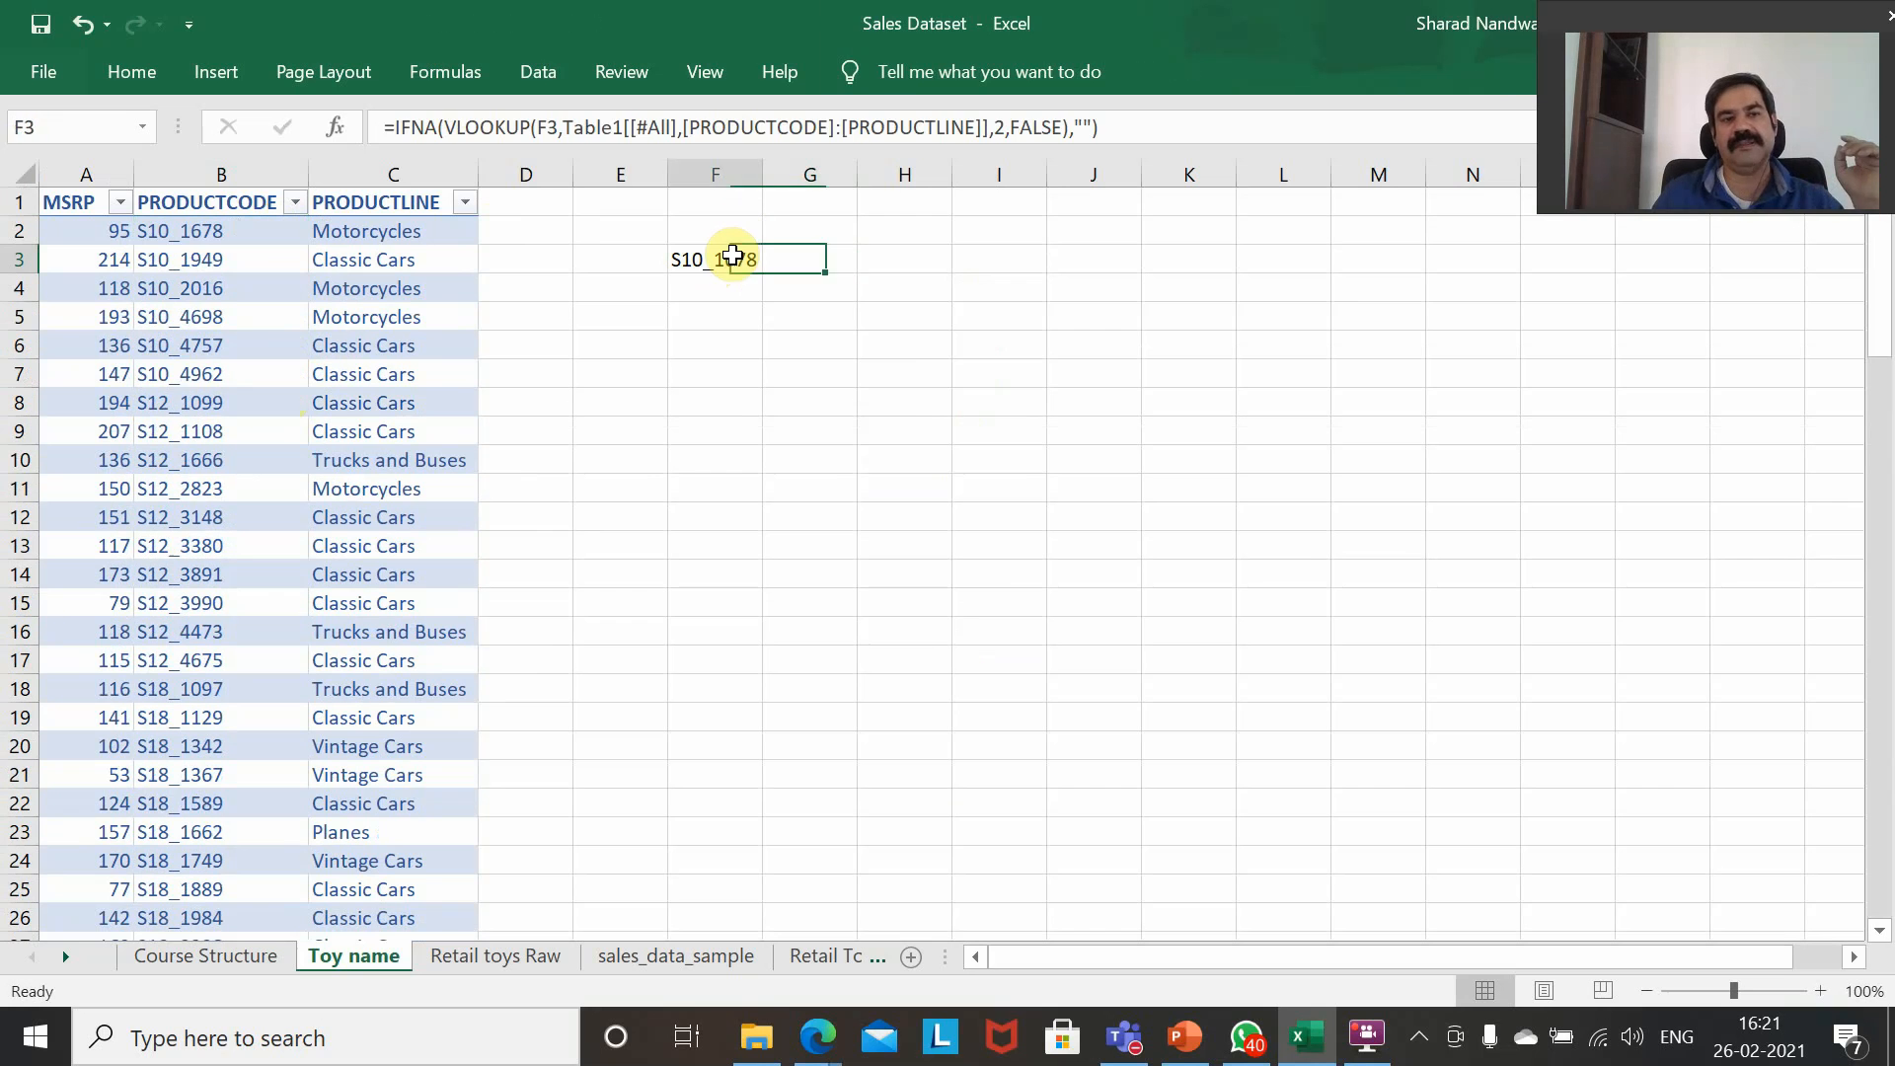
pyautogui.press('Up')
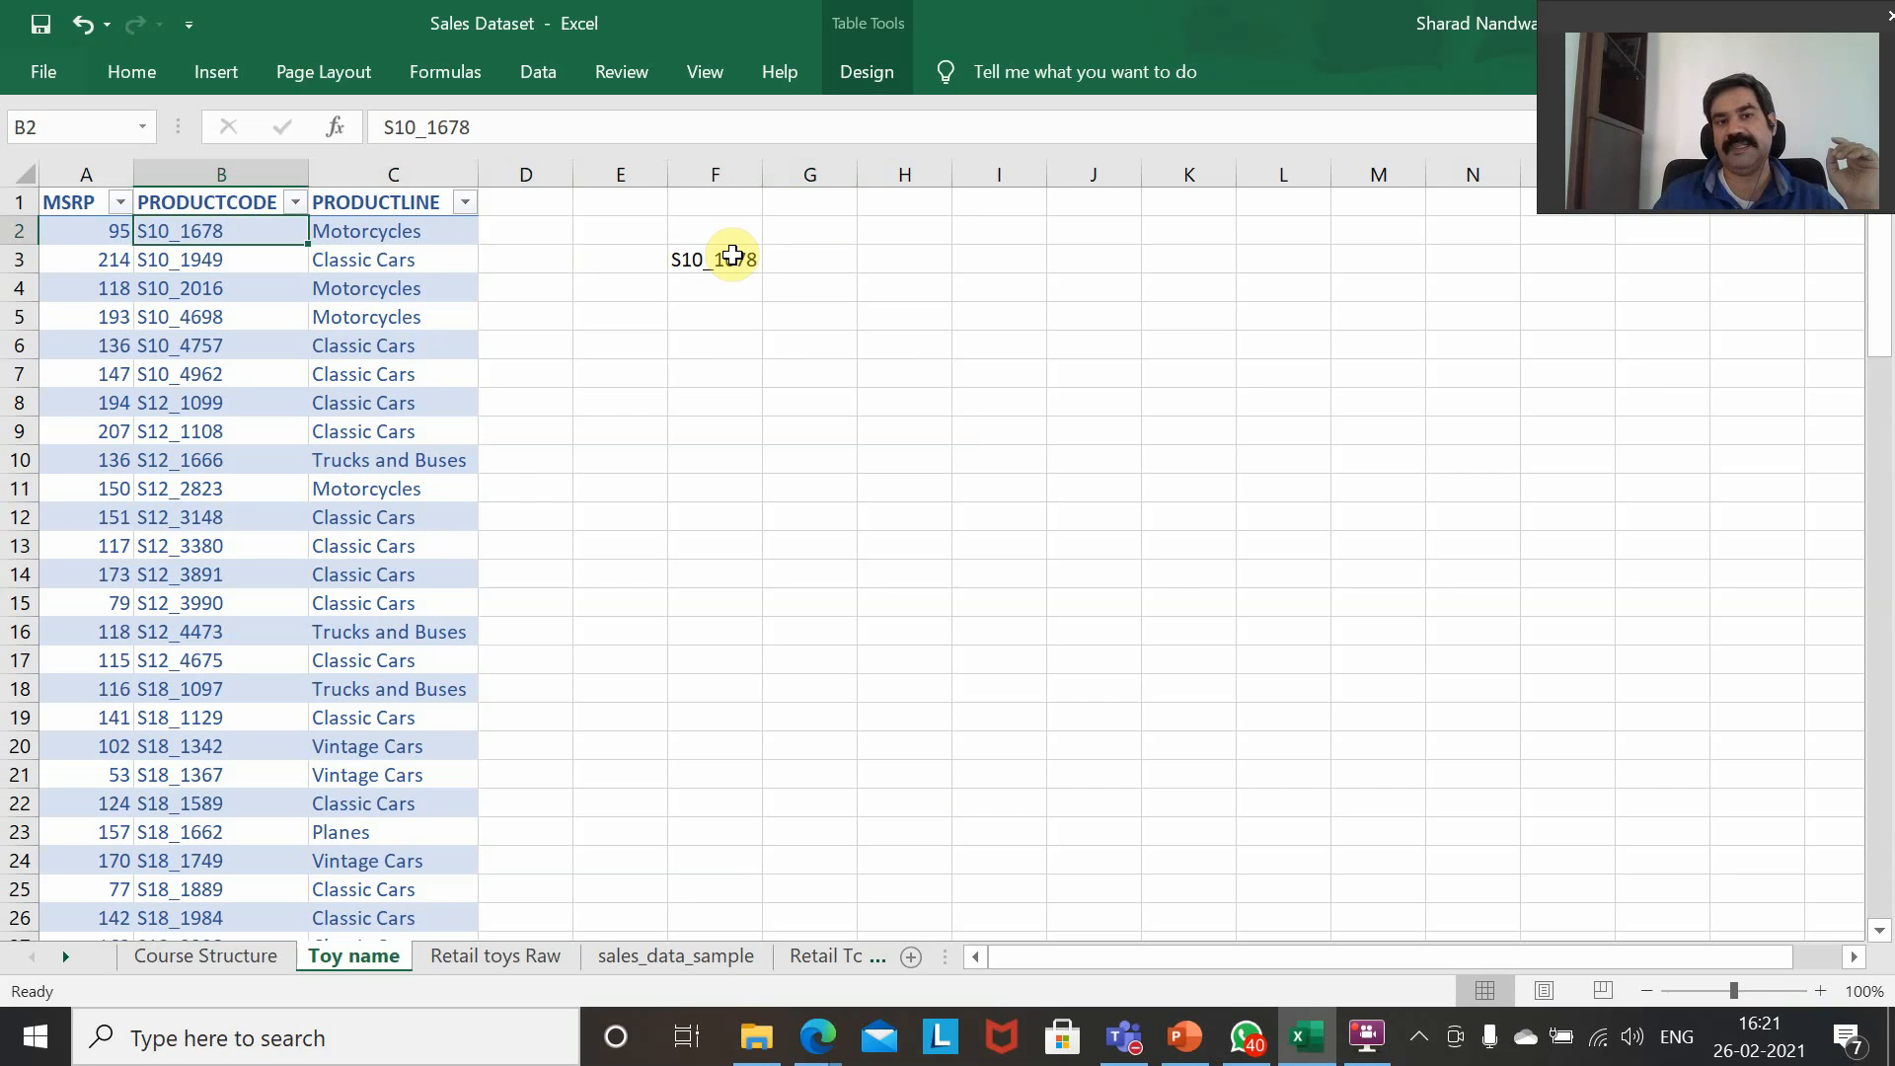
pyautogui.press('Right')
pyautogui.press('Right')
pyautogui.press('Right')
pyautogui.press('Right')
pyautogui.press('Down')
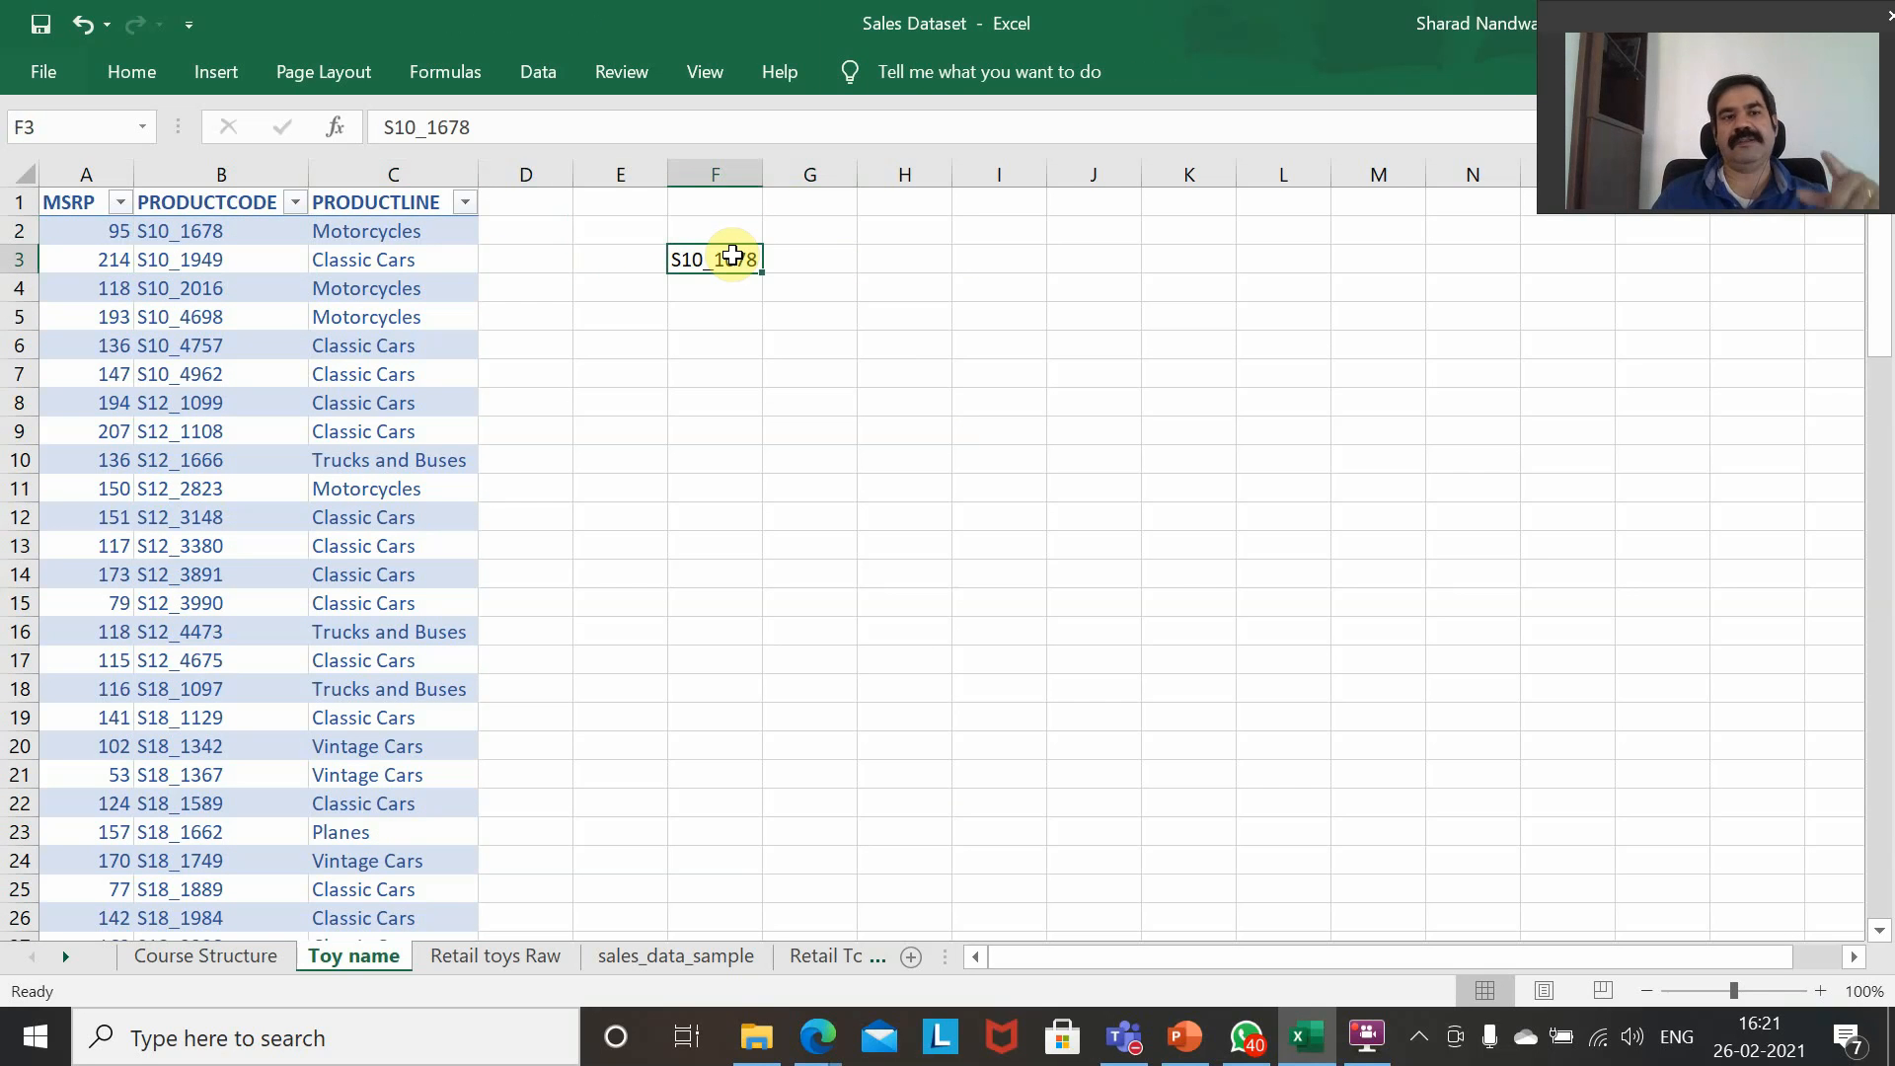
pyautogui.press('Left')
pyautogui.press('Left')
pyautogui.press('Left')
pyautogui.press('Left')
pyautogui.press('Right')
pyautogui.press('Right')
pyautogui.press('Right')
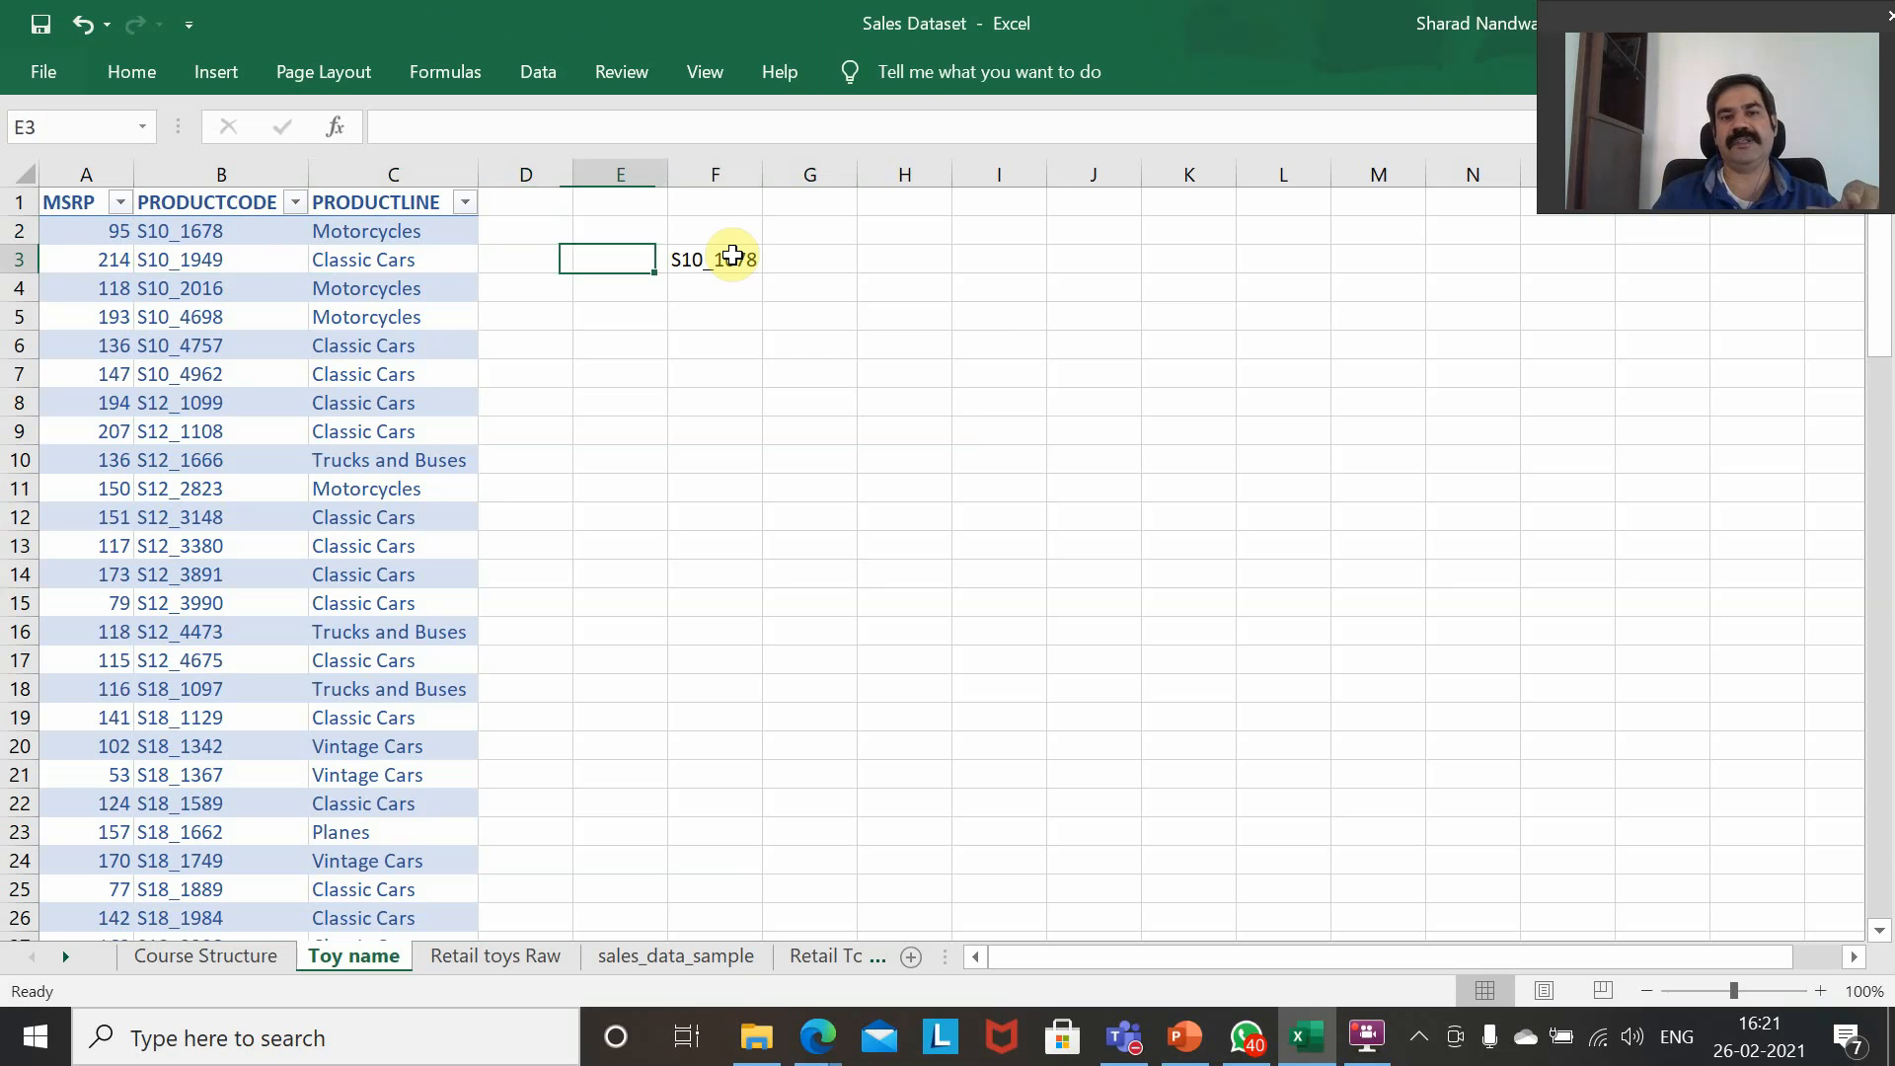
# Start an IF formula in F4 with the logical test F3=B2.
pyautogui.press('Right')
pyautogui.press('Down')
pyautogui.write('=IF(')
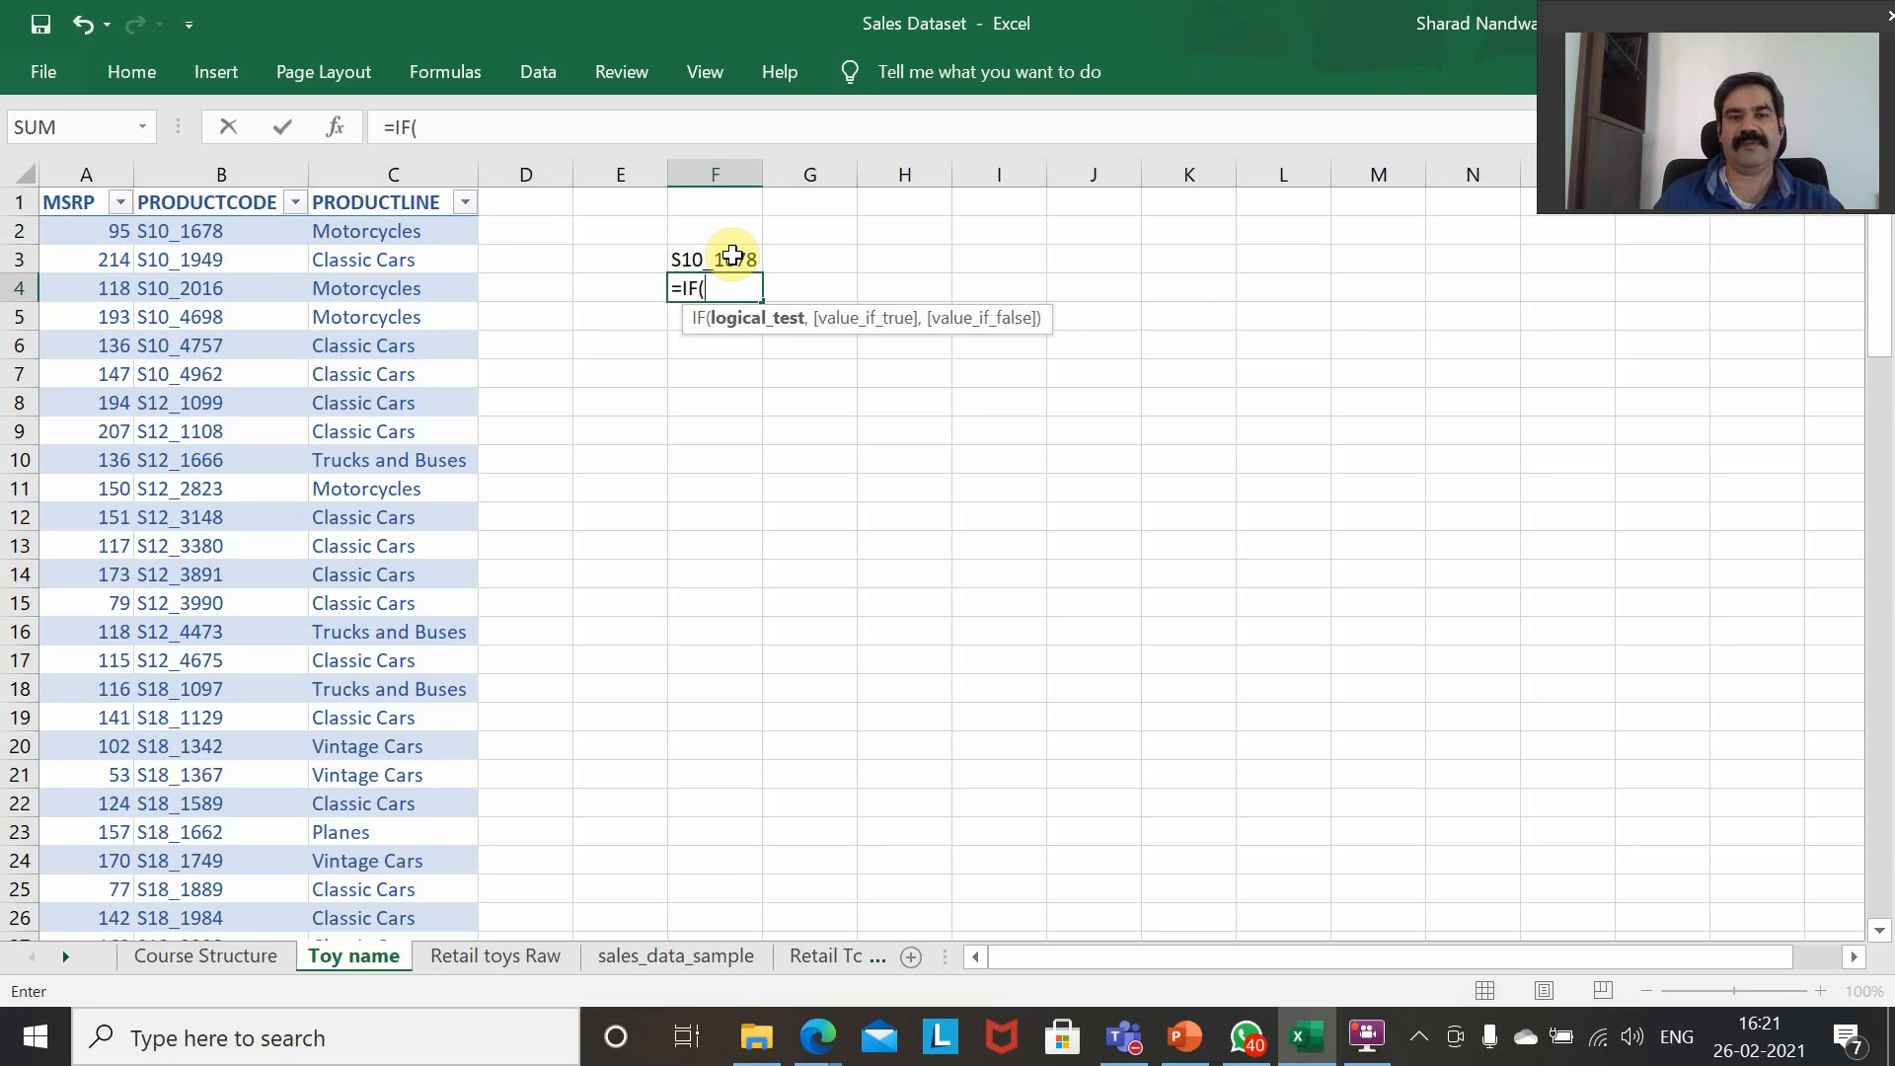
pyautogui.click(731, 256)
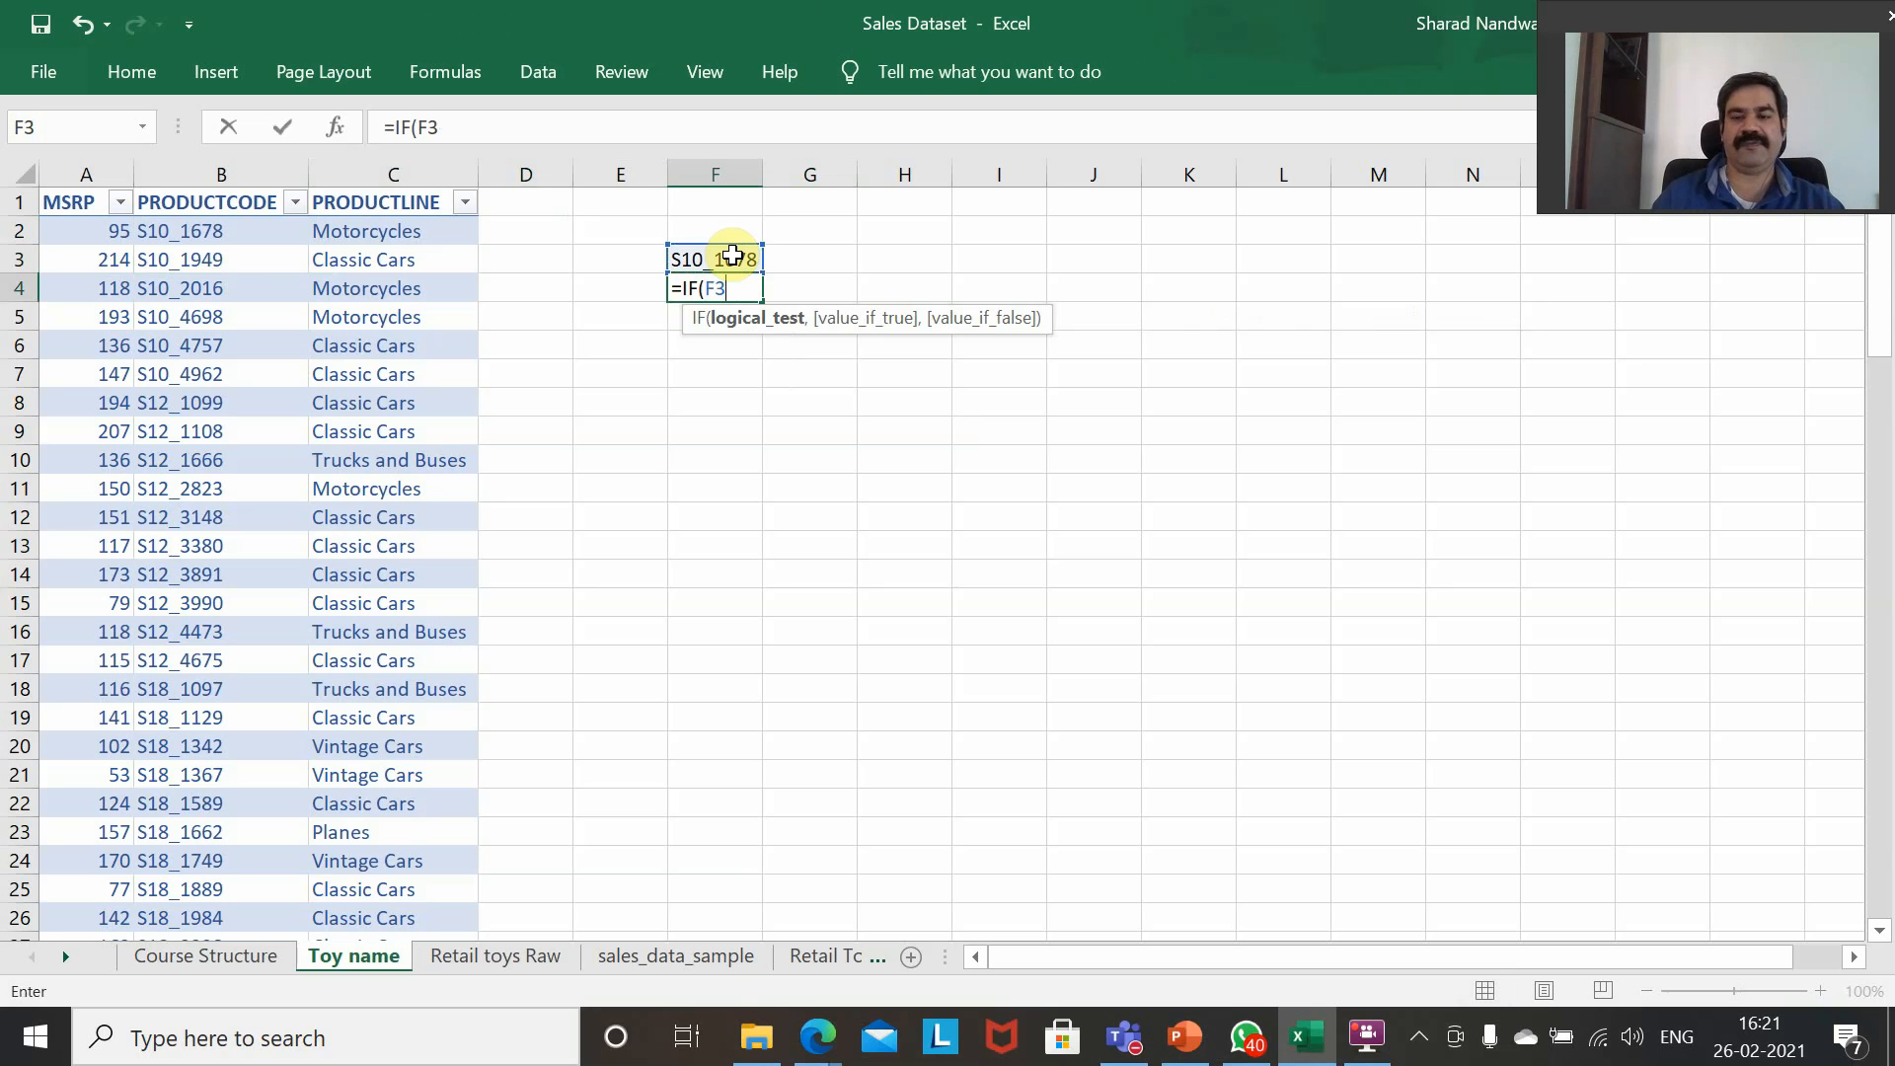
pyautogui.write('=')
pyautogui.press('Up')
pyautogui.press('Up')
pyautogui.press('Left')
pyautogui.press('Left')
pyautogui.press('Left')
pyautogui.press('Left')
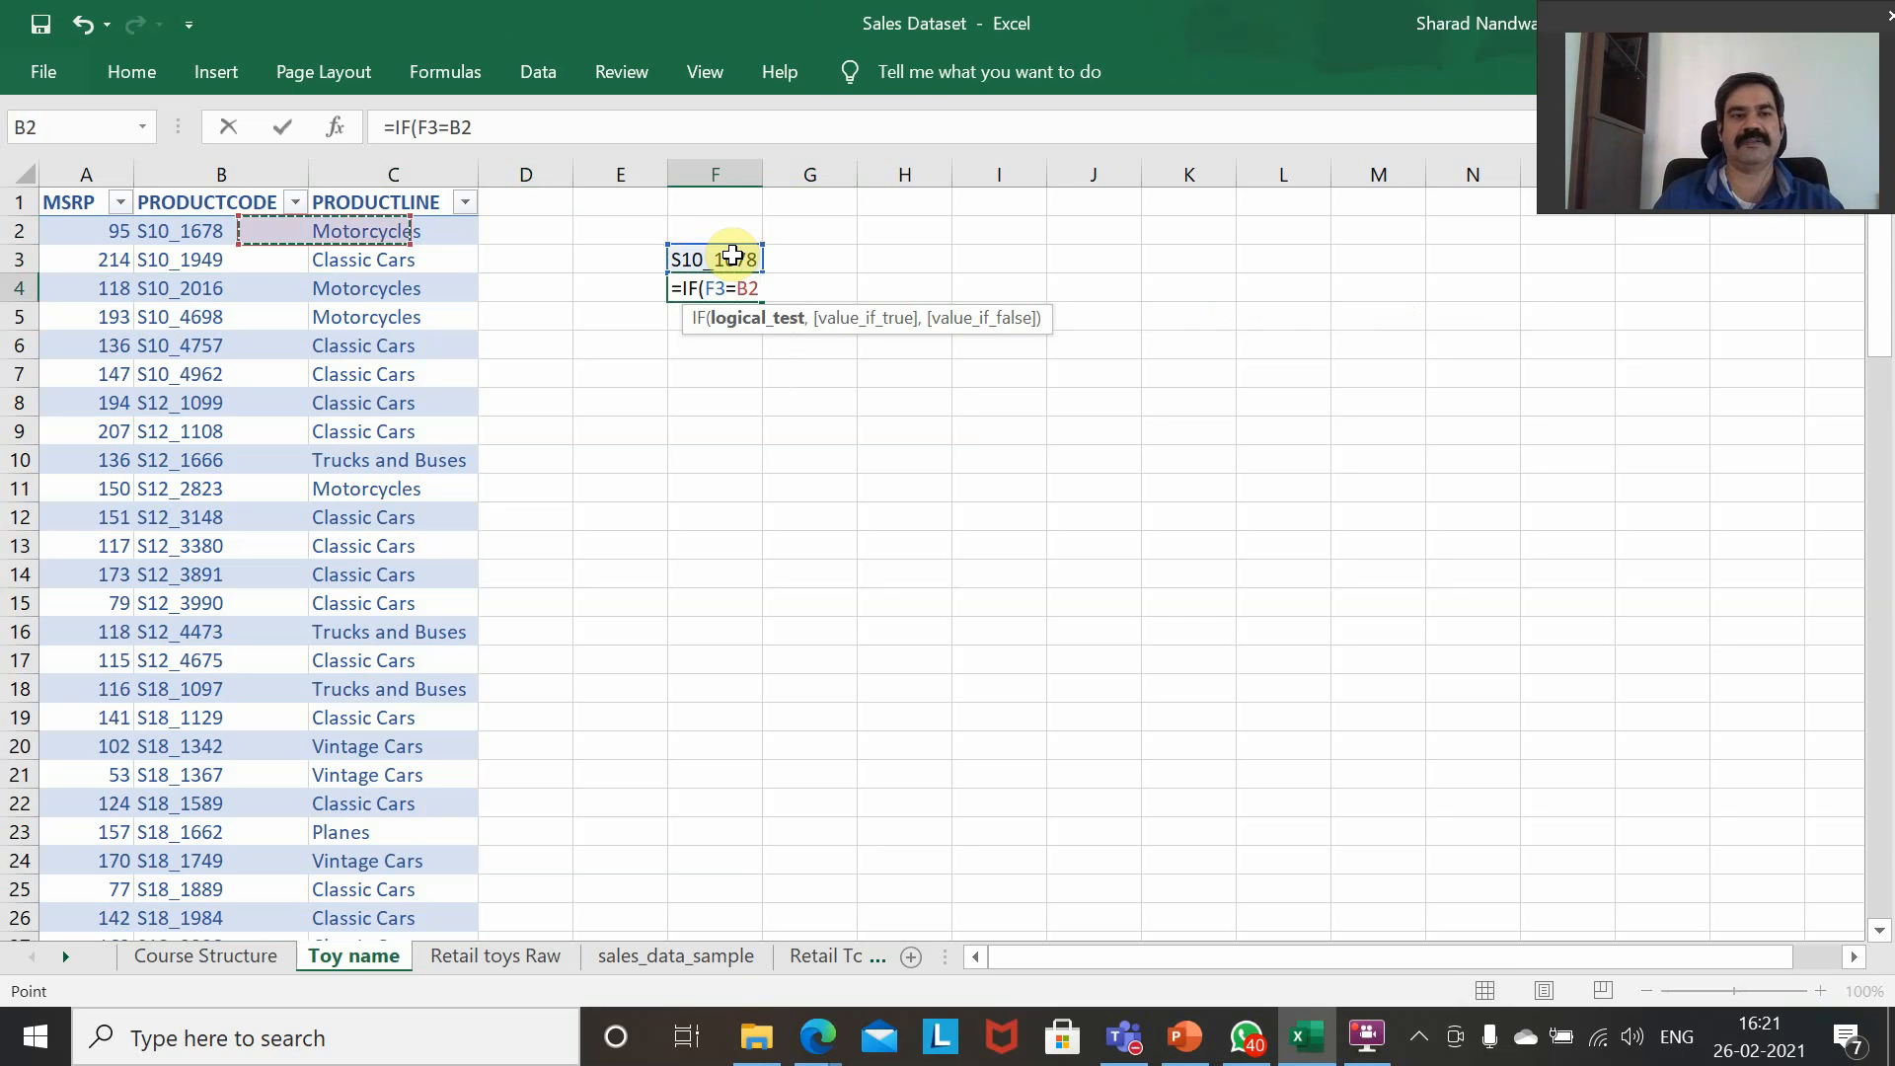
pyautogui.press('Left')
pyautogui.press('Right')
# Complete the IF formula in F4 with TRUE as the value if true and FALSE as the value if false.
pyautogui.write(',TRU')
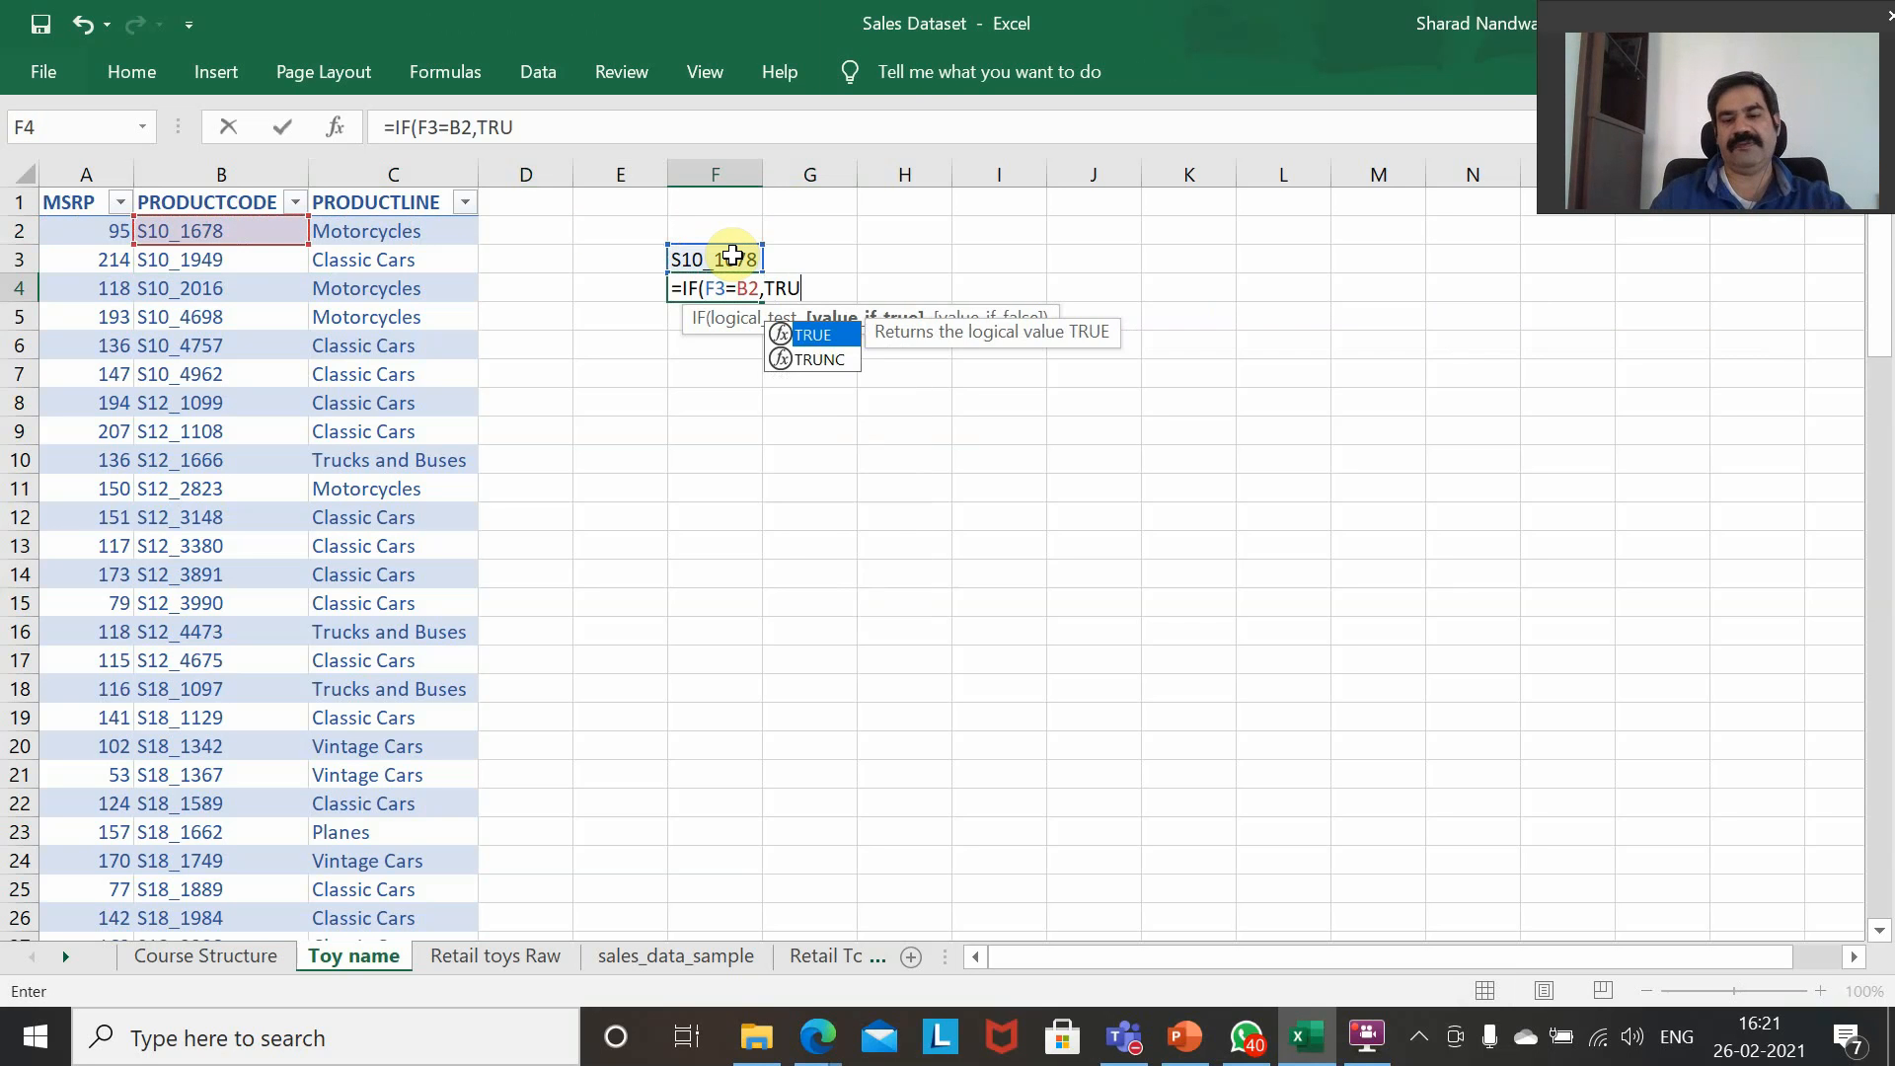
pyautogui.write('E,FALSE)')
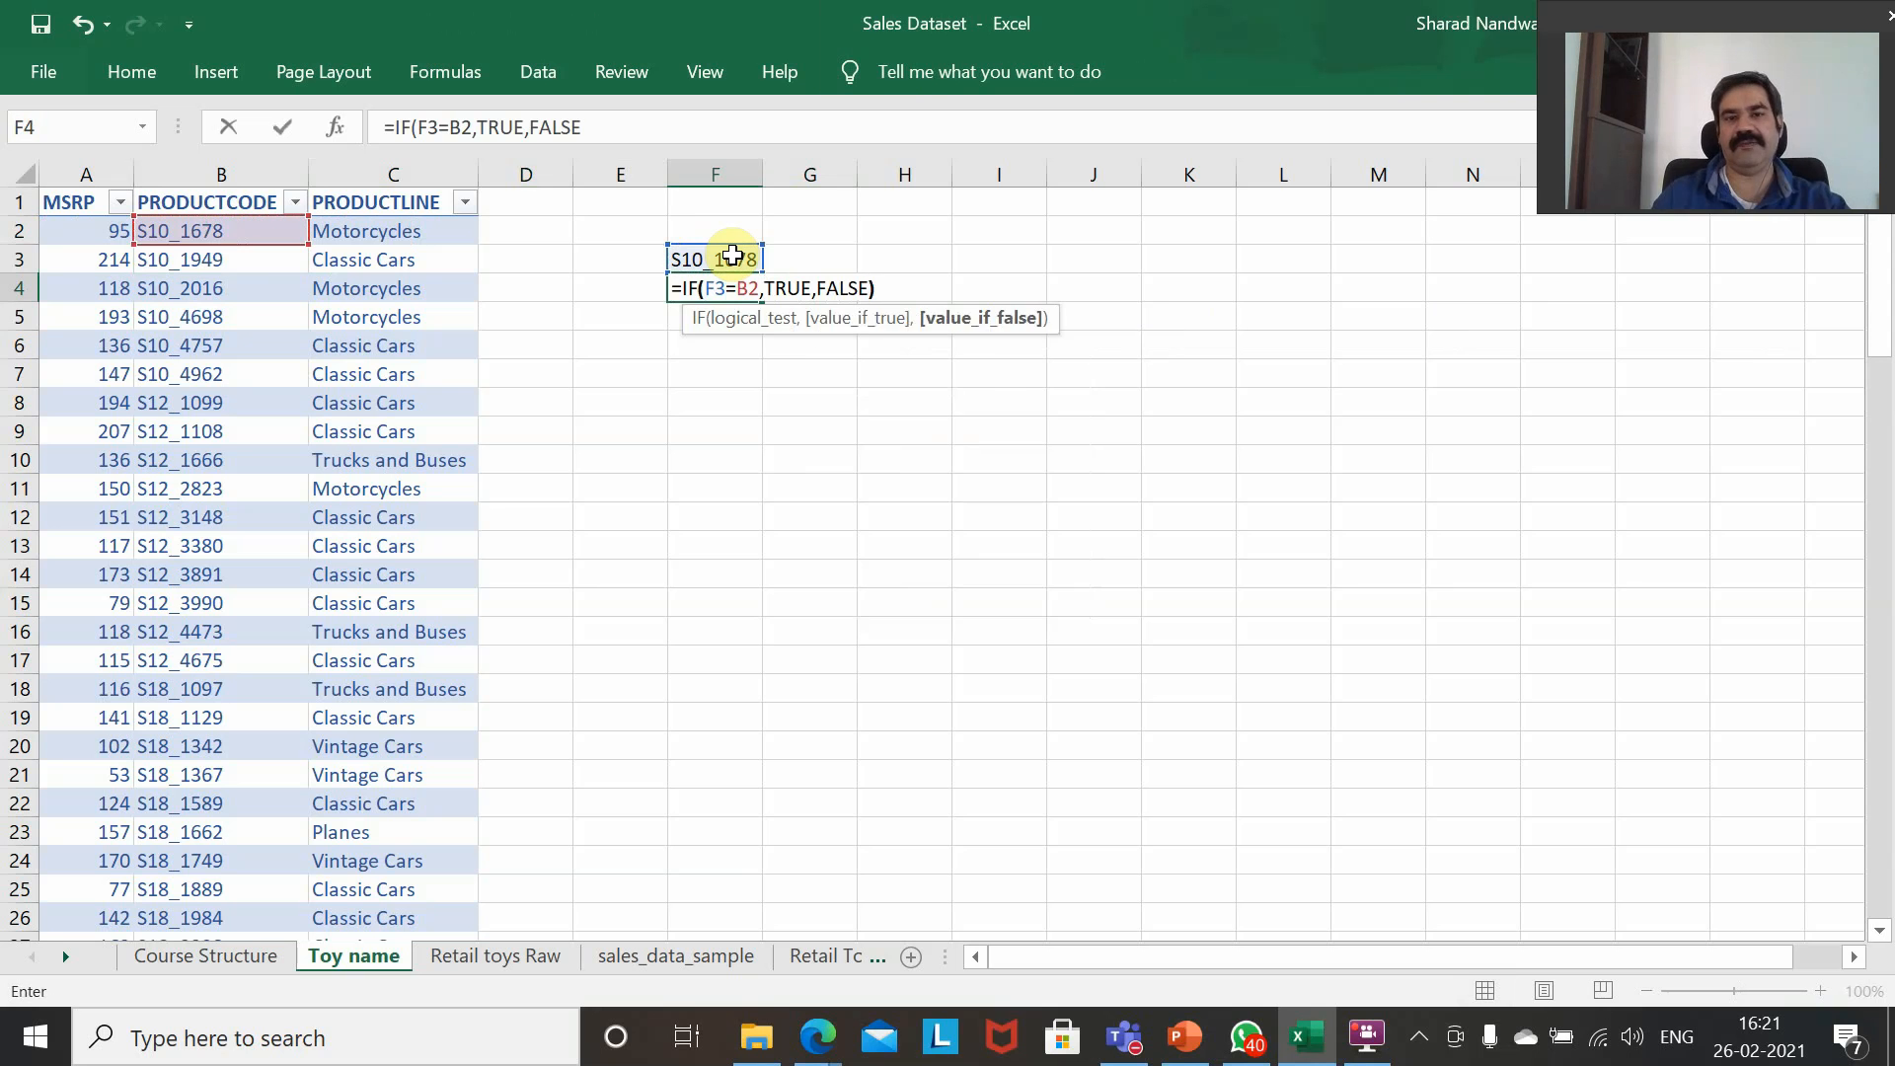
pyautogui.press('Return')
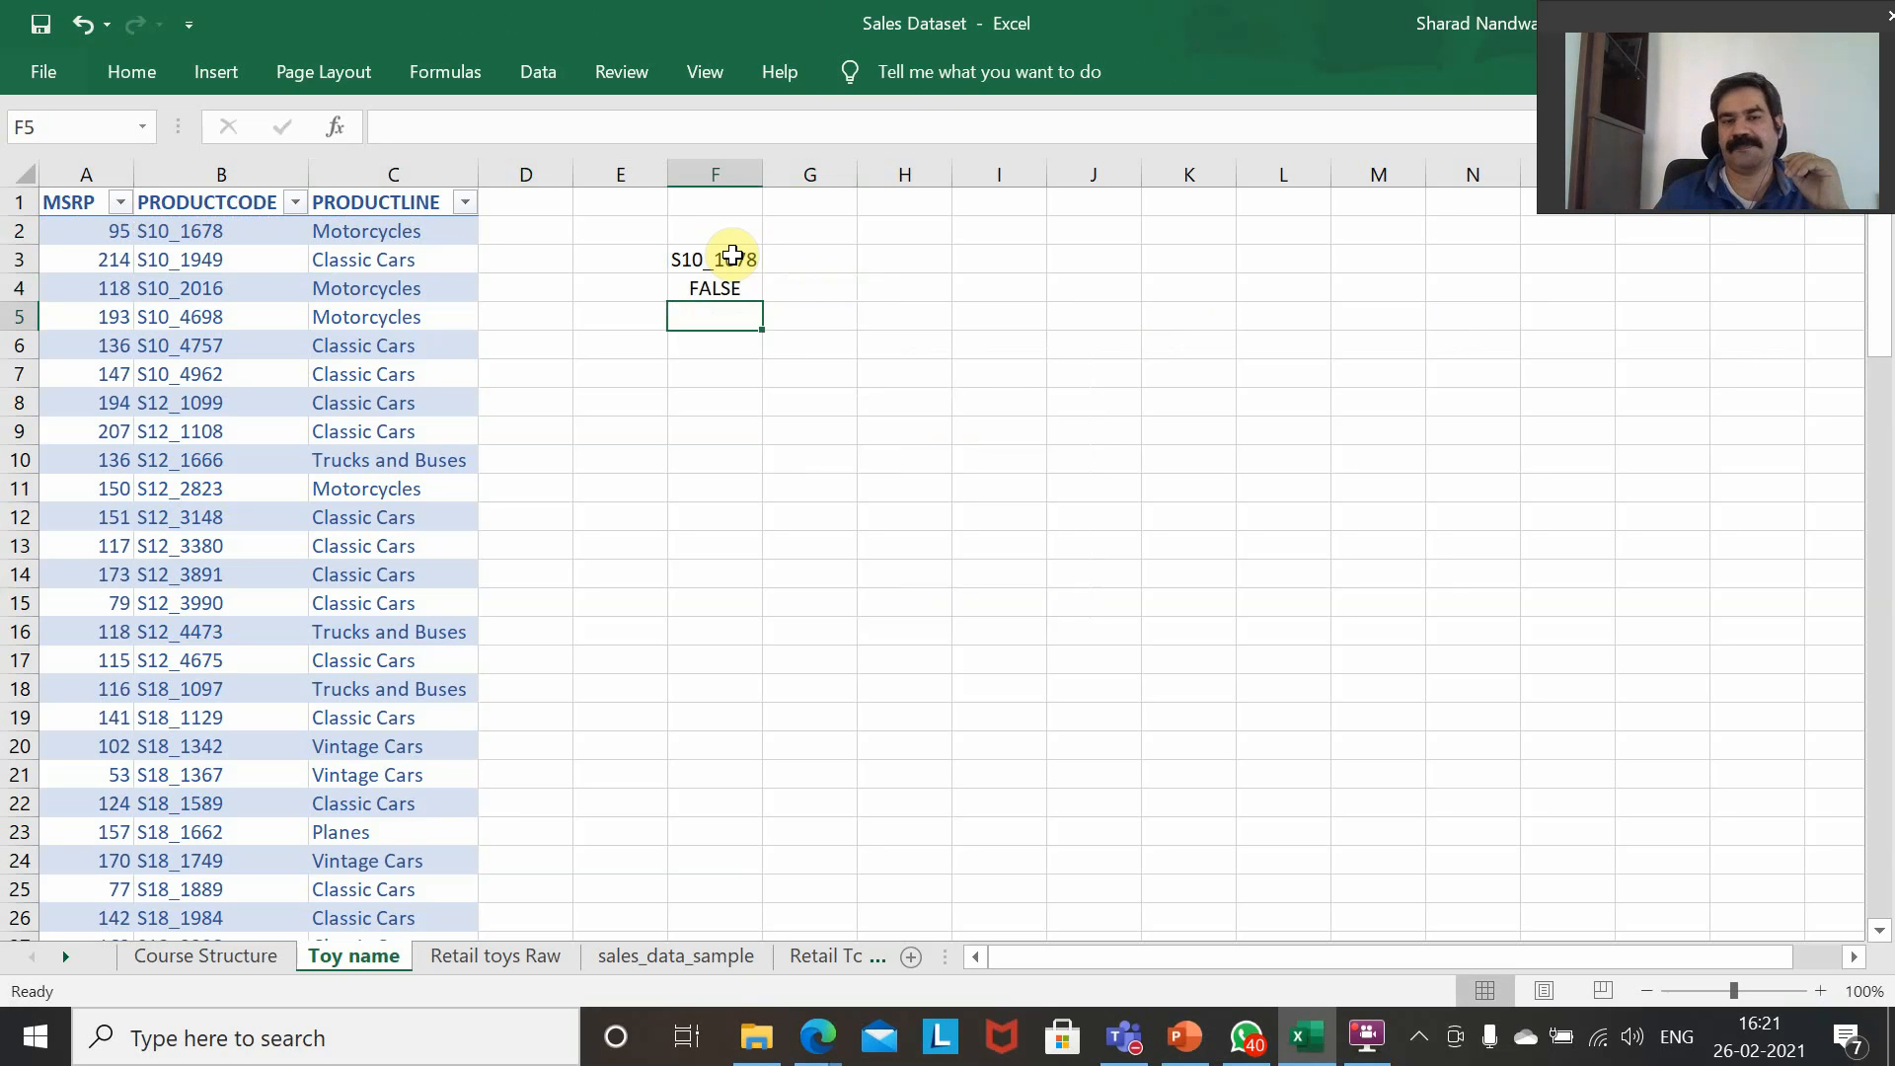
# Wrap both F3 and B2 in TRIM within the logical test of the IF formula in F4.
pyautogui.press('Up')
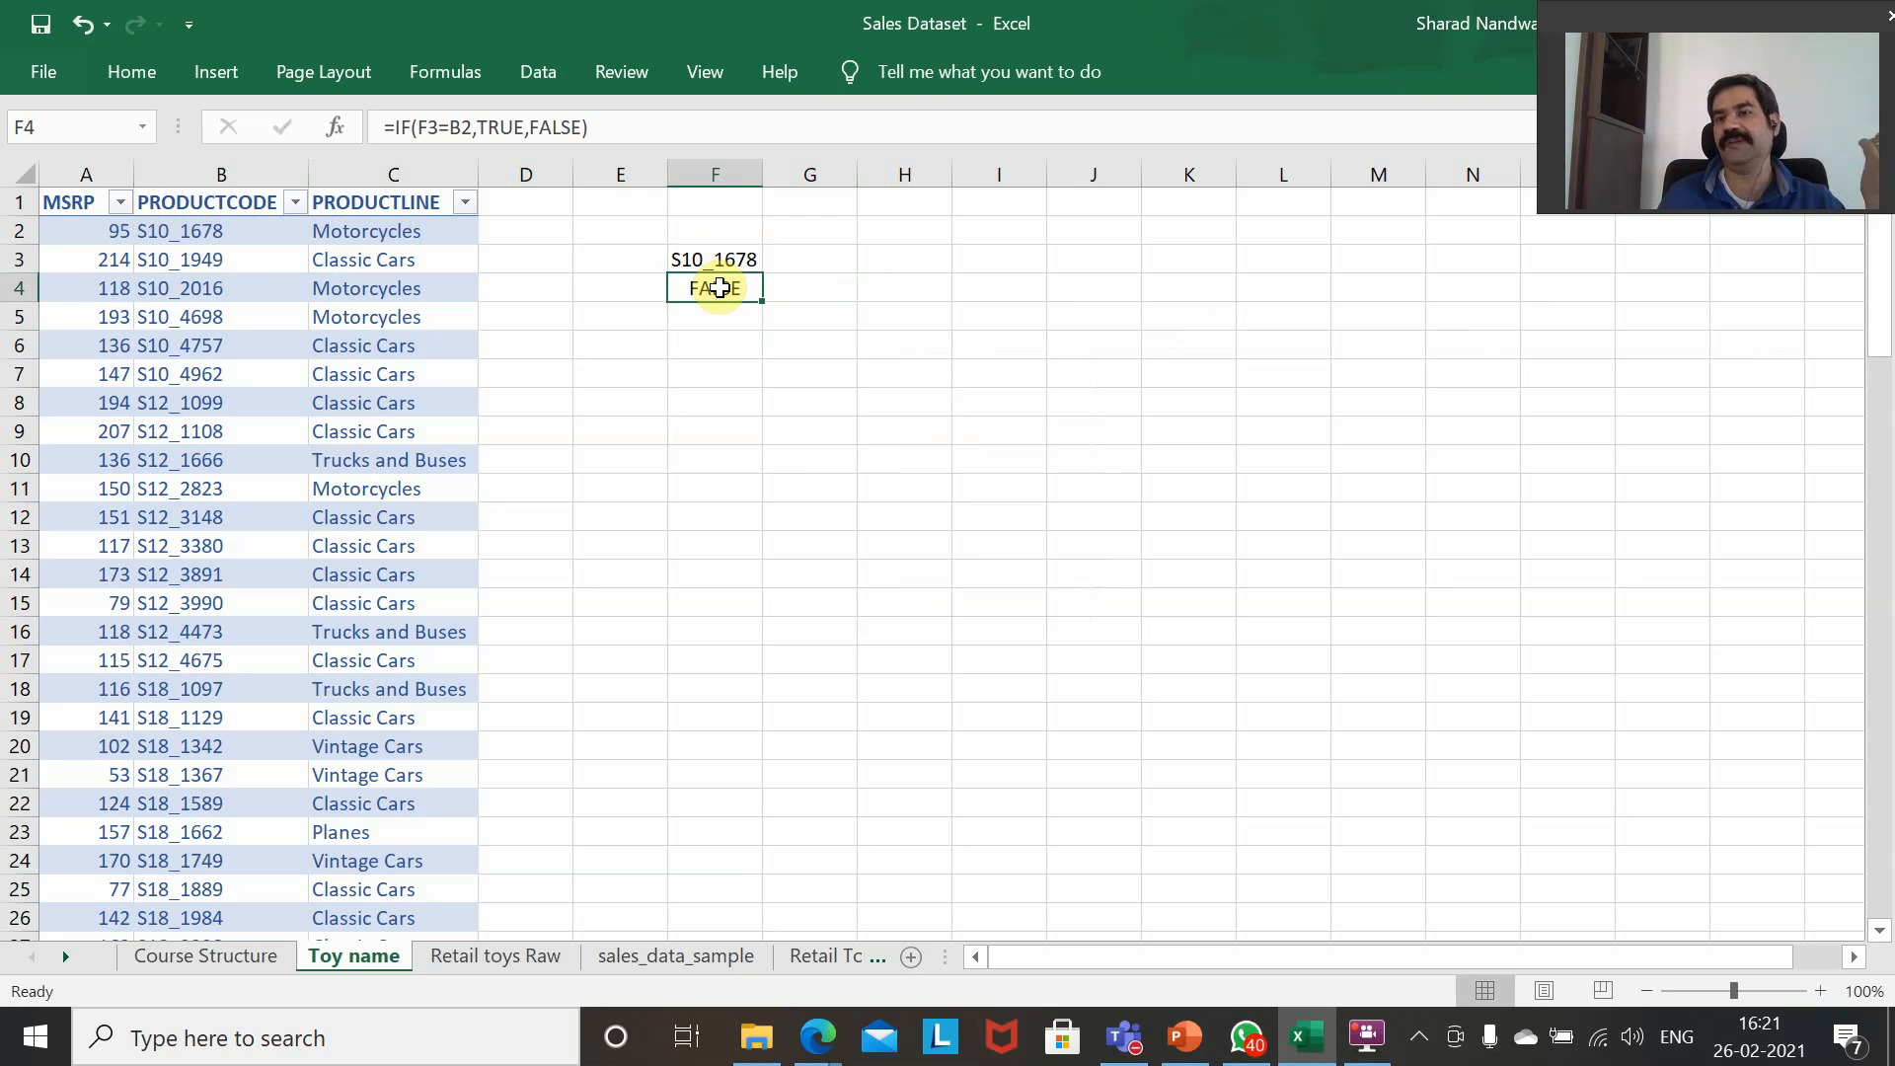
pyautogui.click(418, 128)
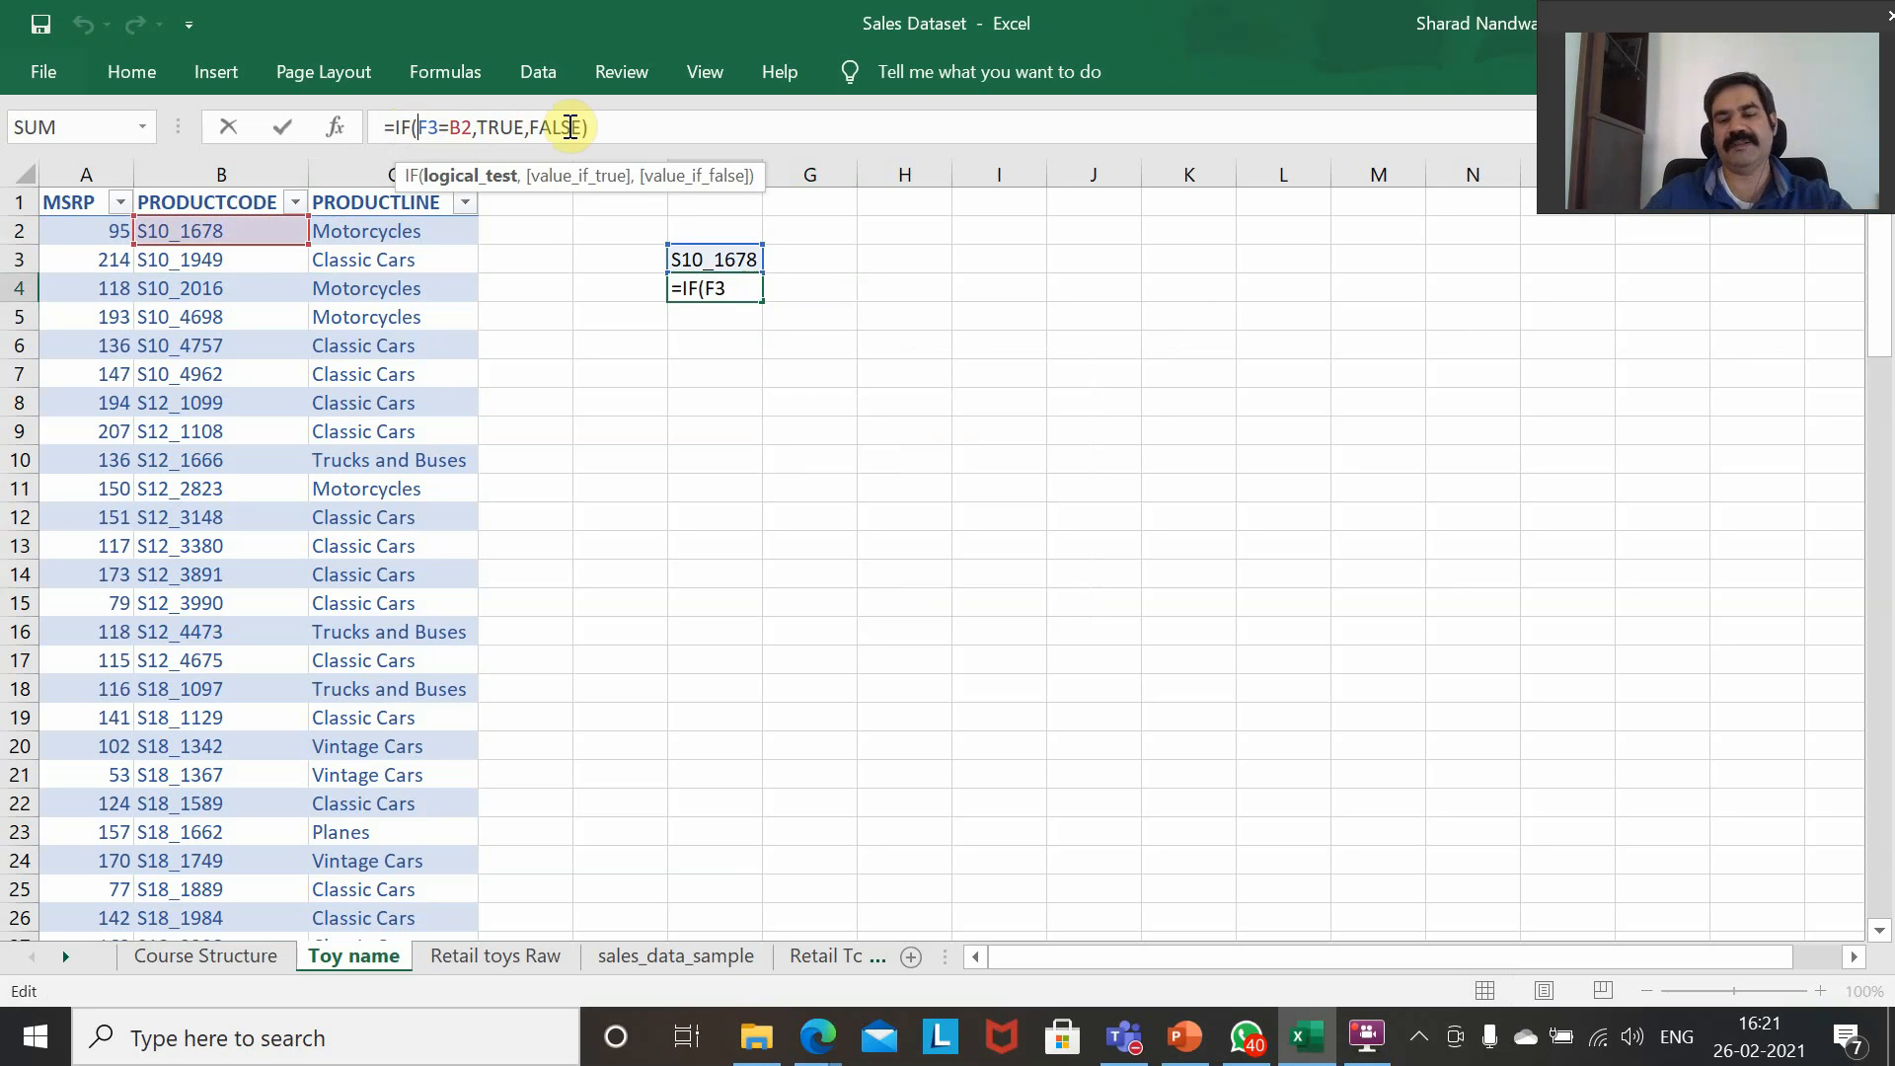
pyautogui.write('TRIM(F3')
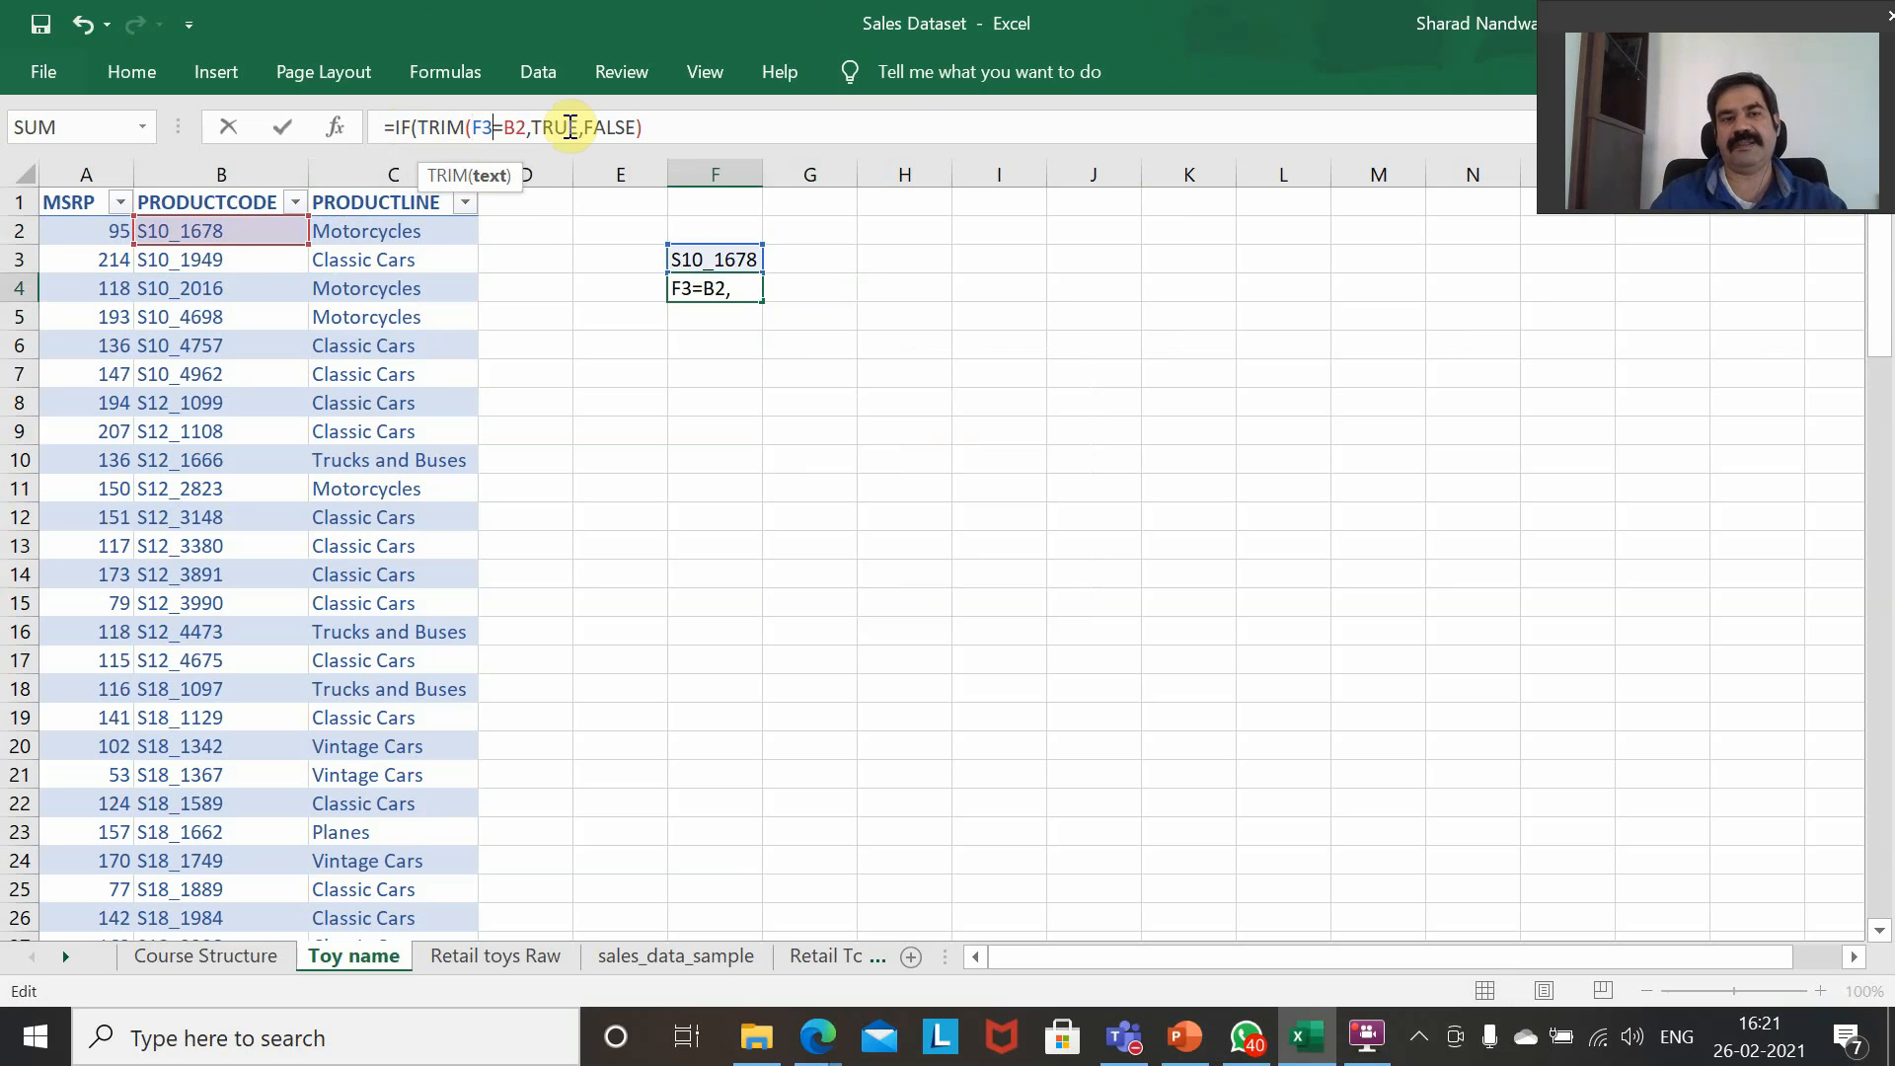
pyautogui.write(')=')
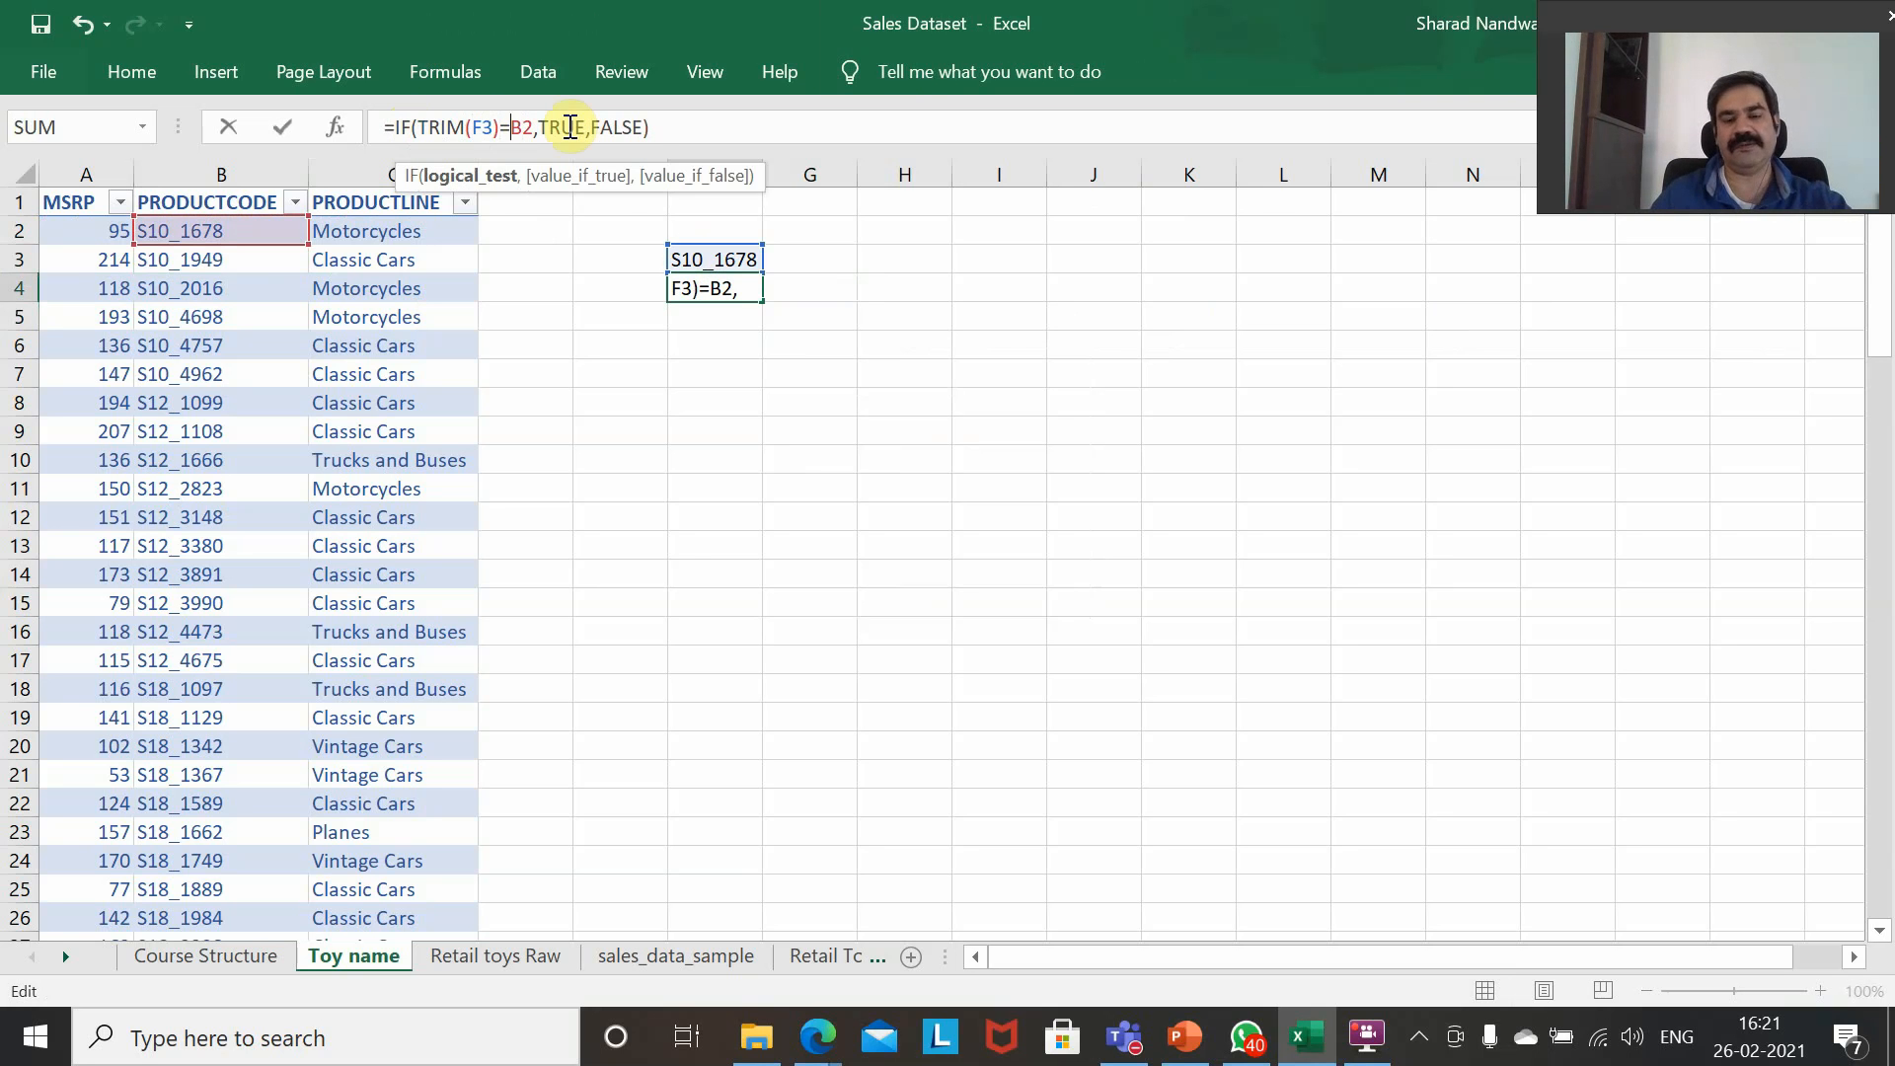
pyautogui.write('TRIM(')
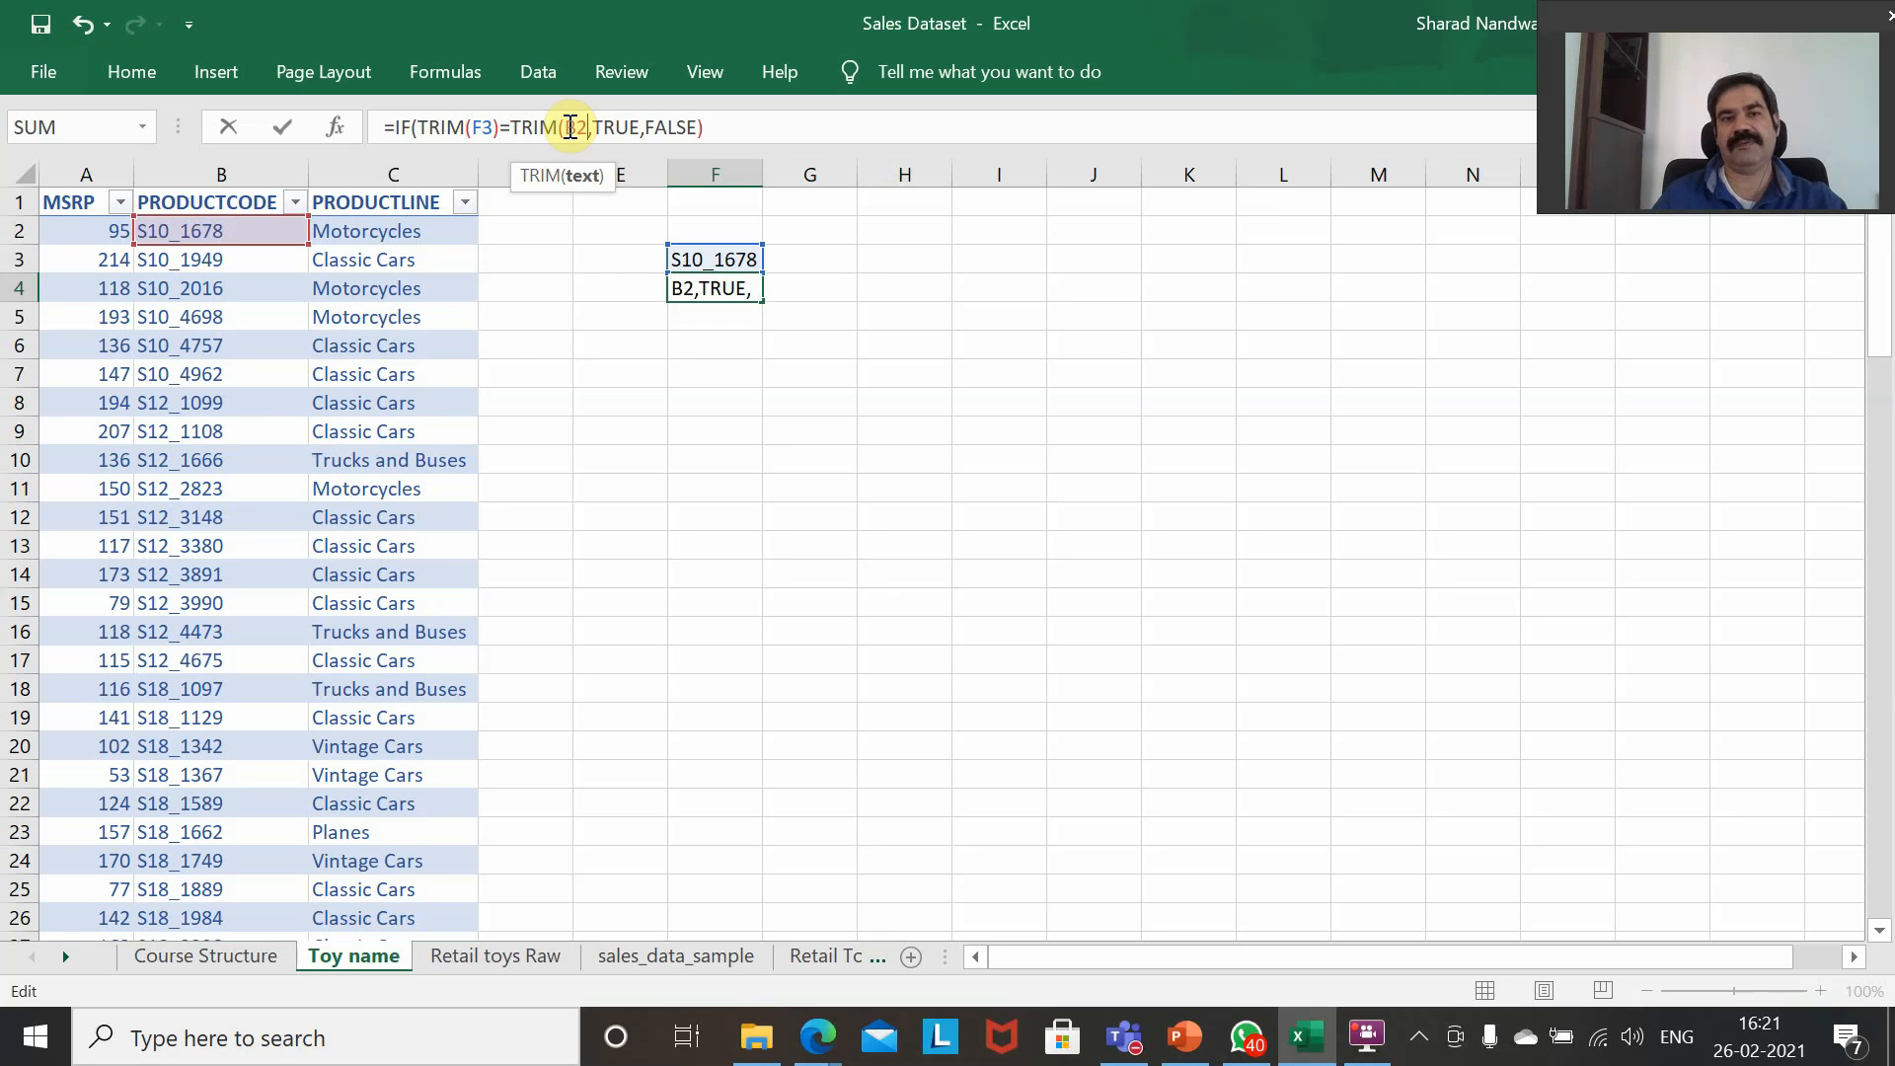
pyautogui.press('Right')
pyautogui.press('Right')
pyautogui.write(')')
pyautogui.press('Return')
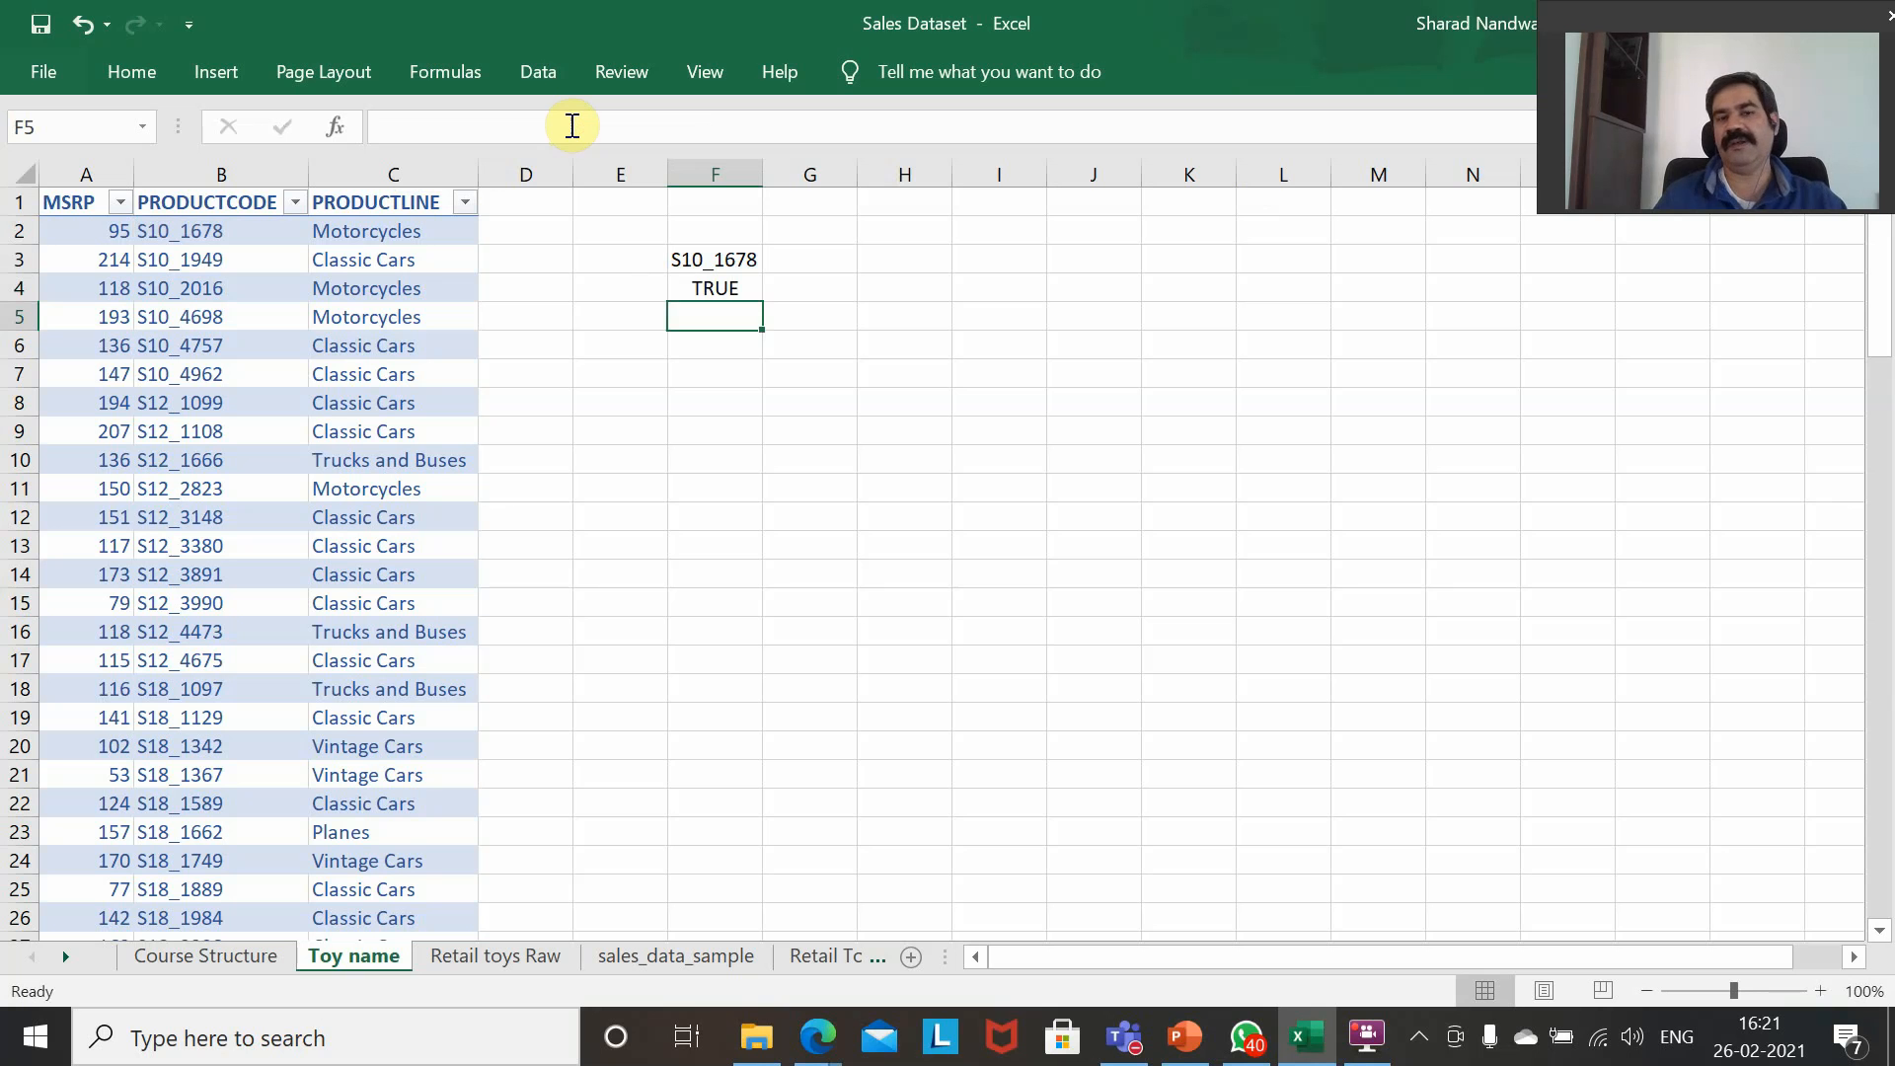
# Wrap the VLOOKUP table array Table1[[#All],[PRODUCTCODE]:[PRODUCTLINE]] in TRIM within the IFNA formula in G3.
pyautogui.press('Up')
pyautogui.press('Up')
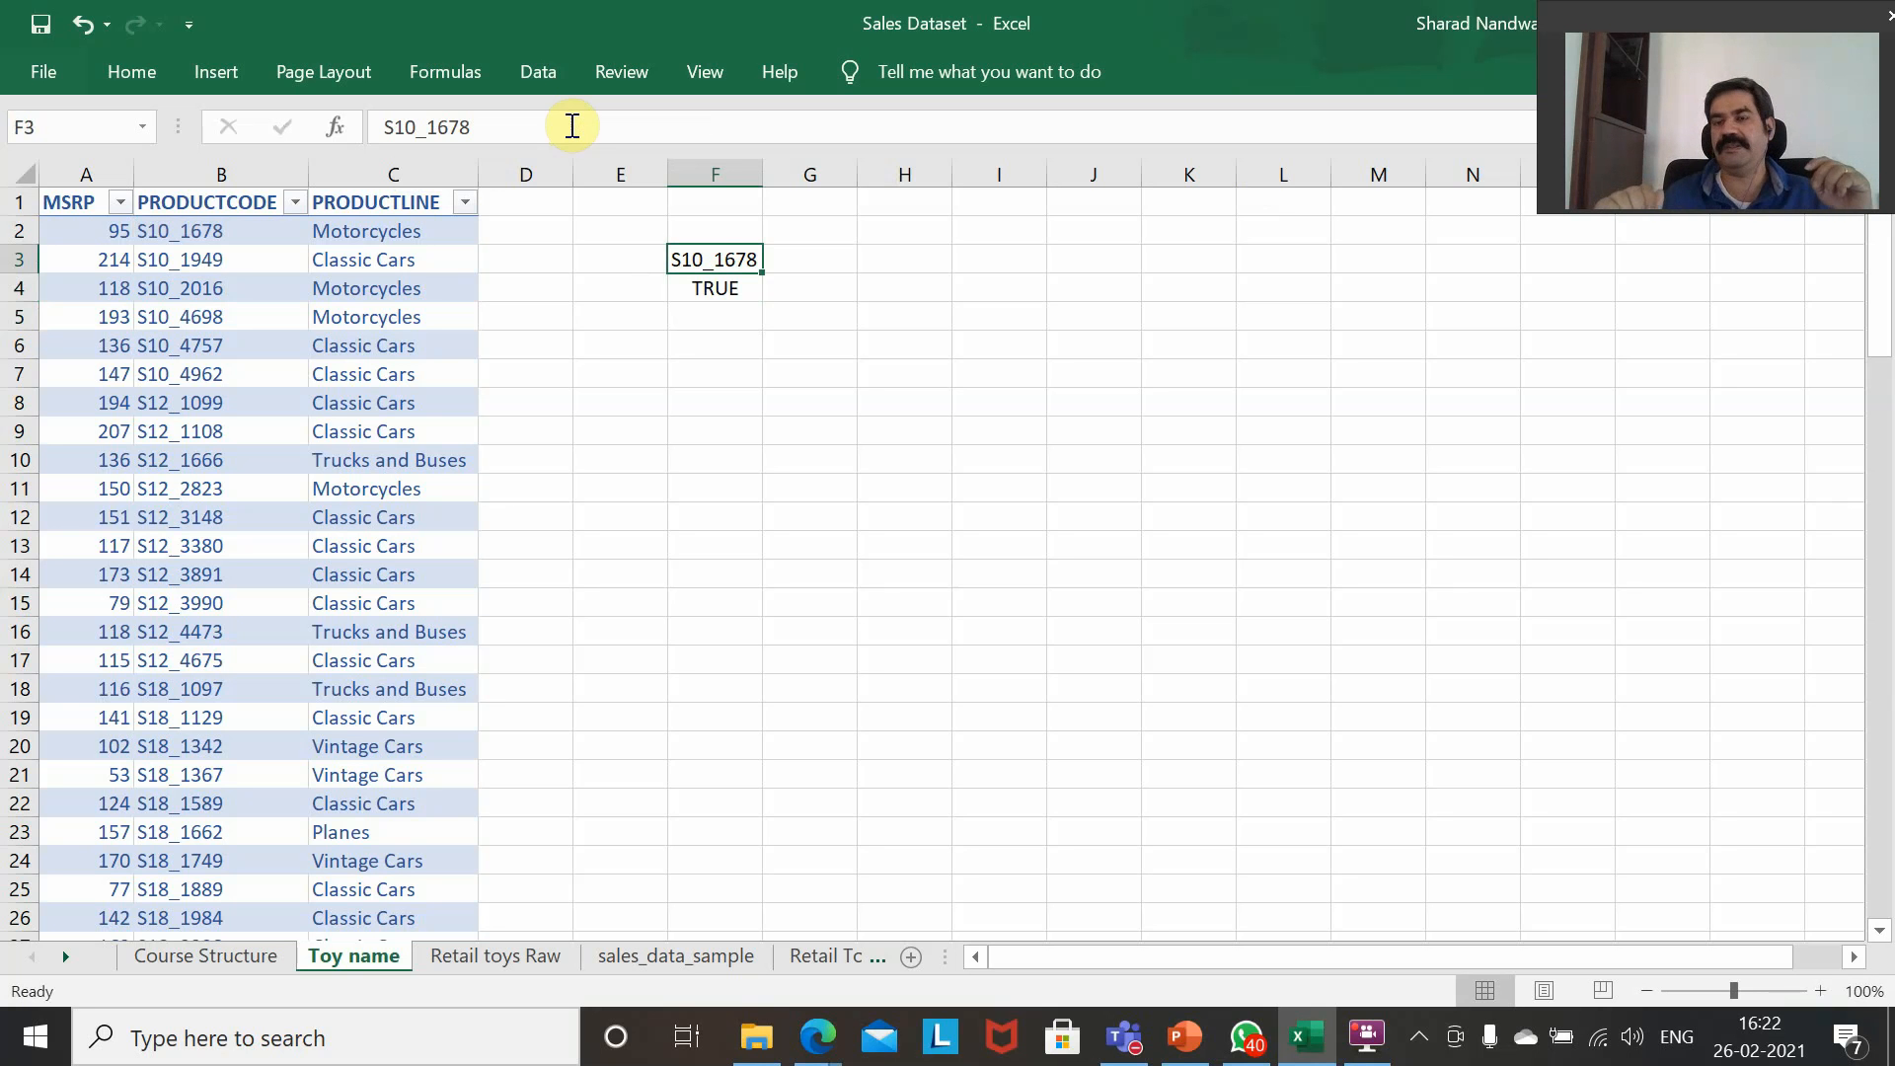
pyautogui.press('Down')
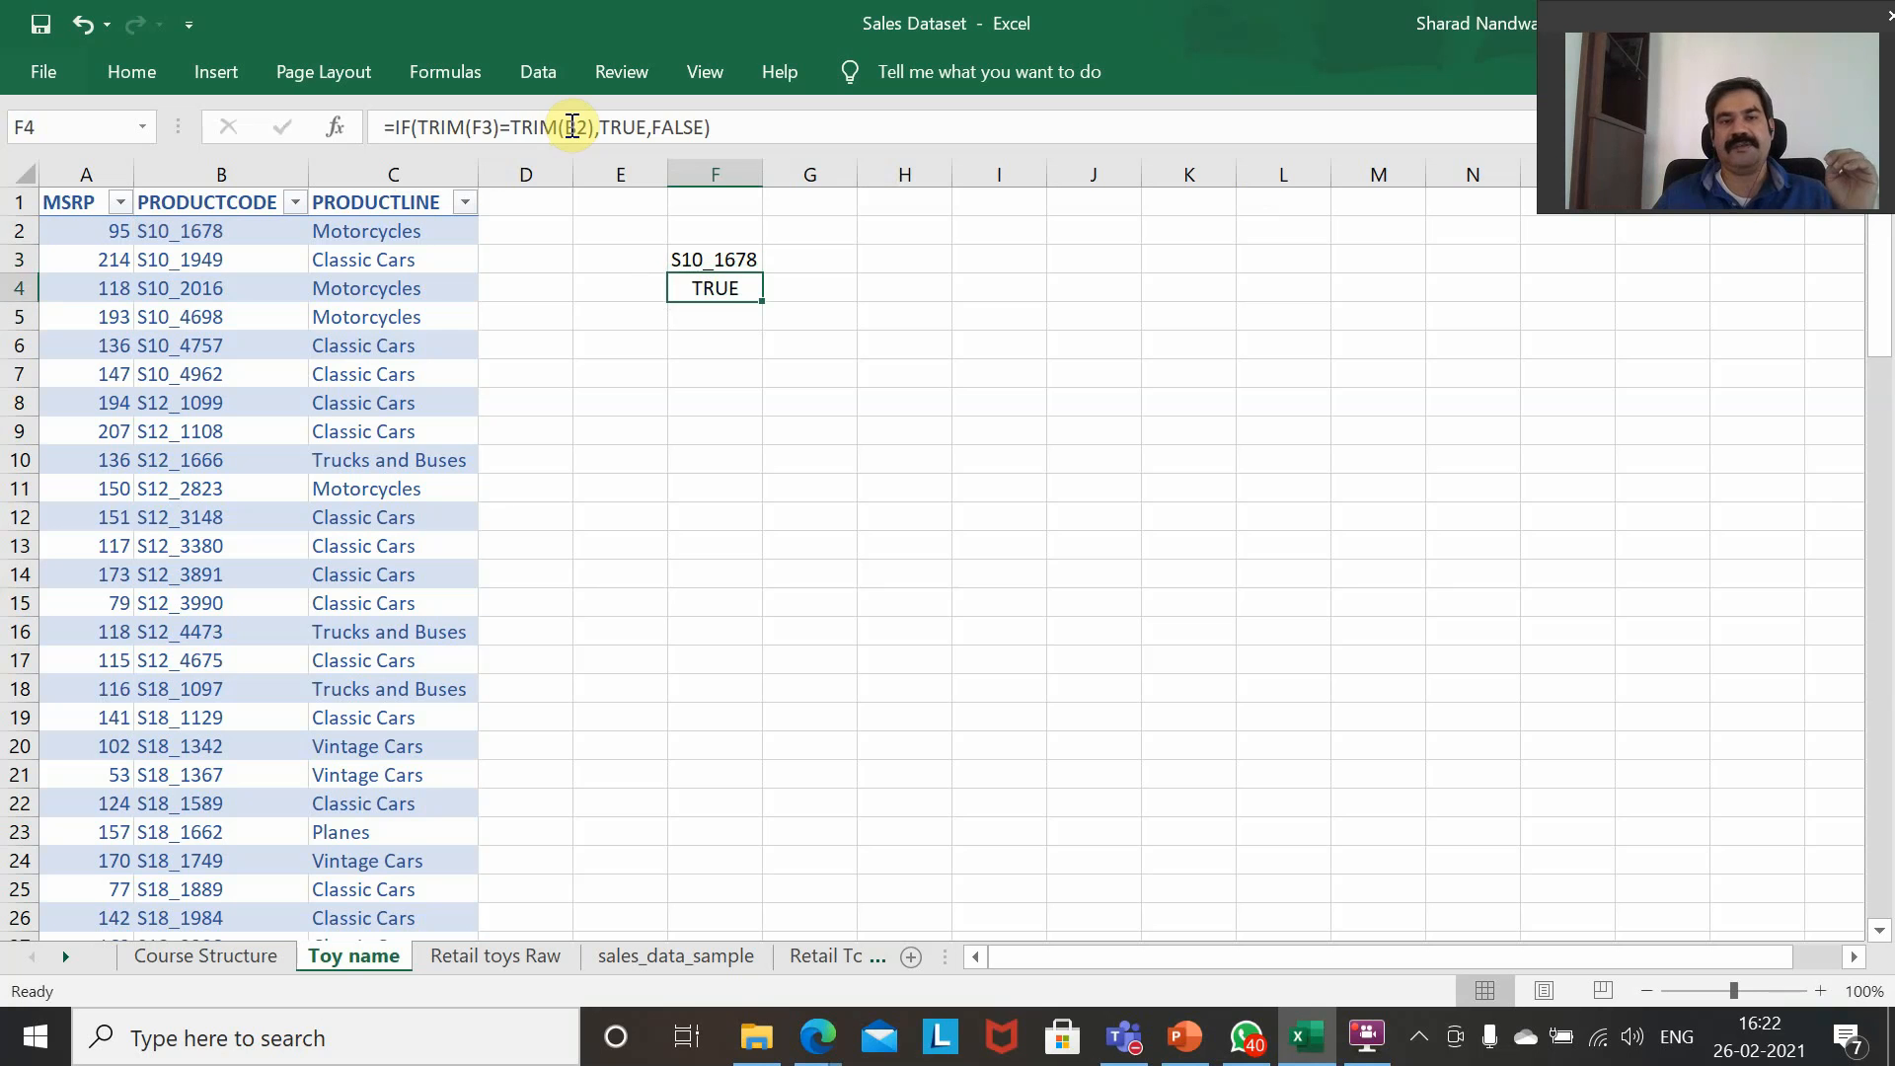
pyautogui.press('Up')
pyautogui.press('Right')
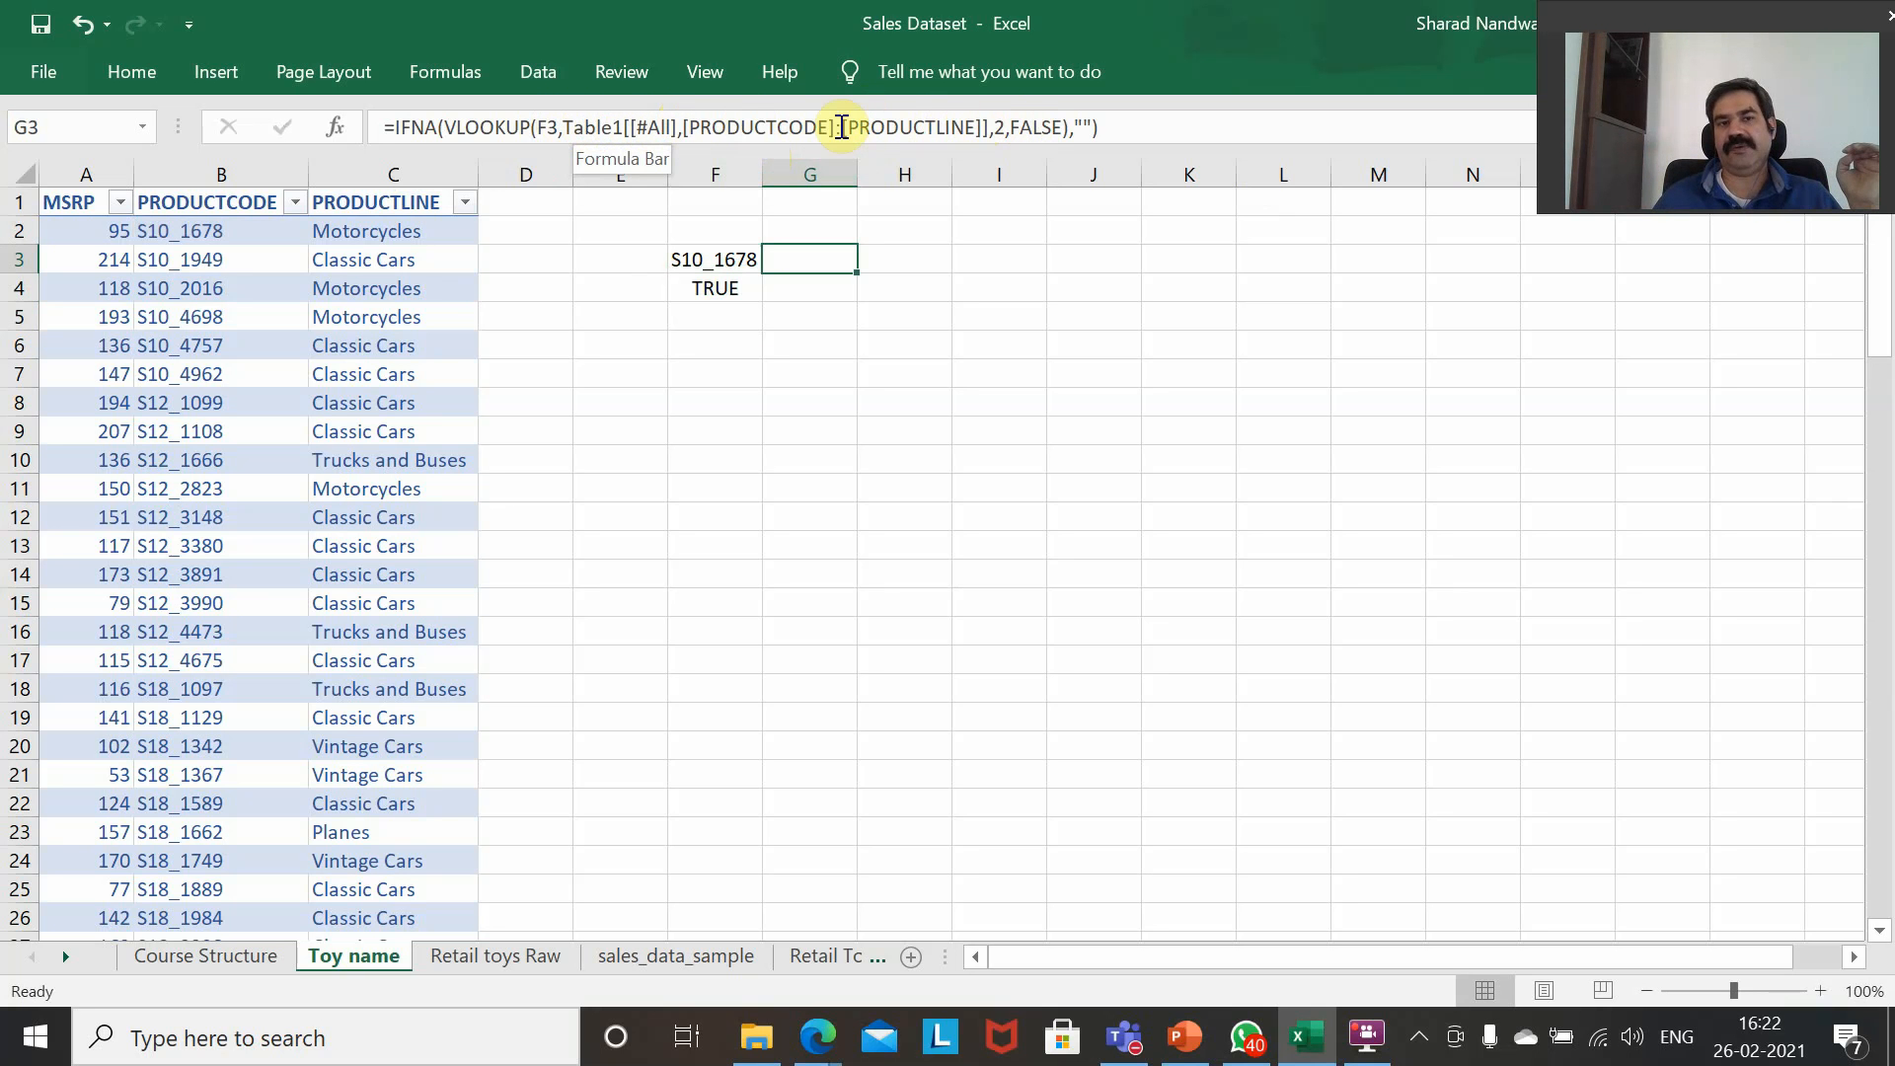
pyautogui.click(558, 126)
pyautogui.press('Right')
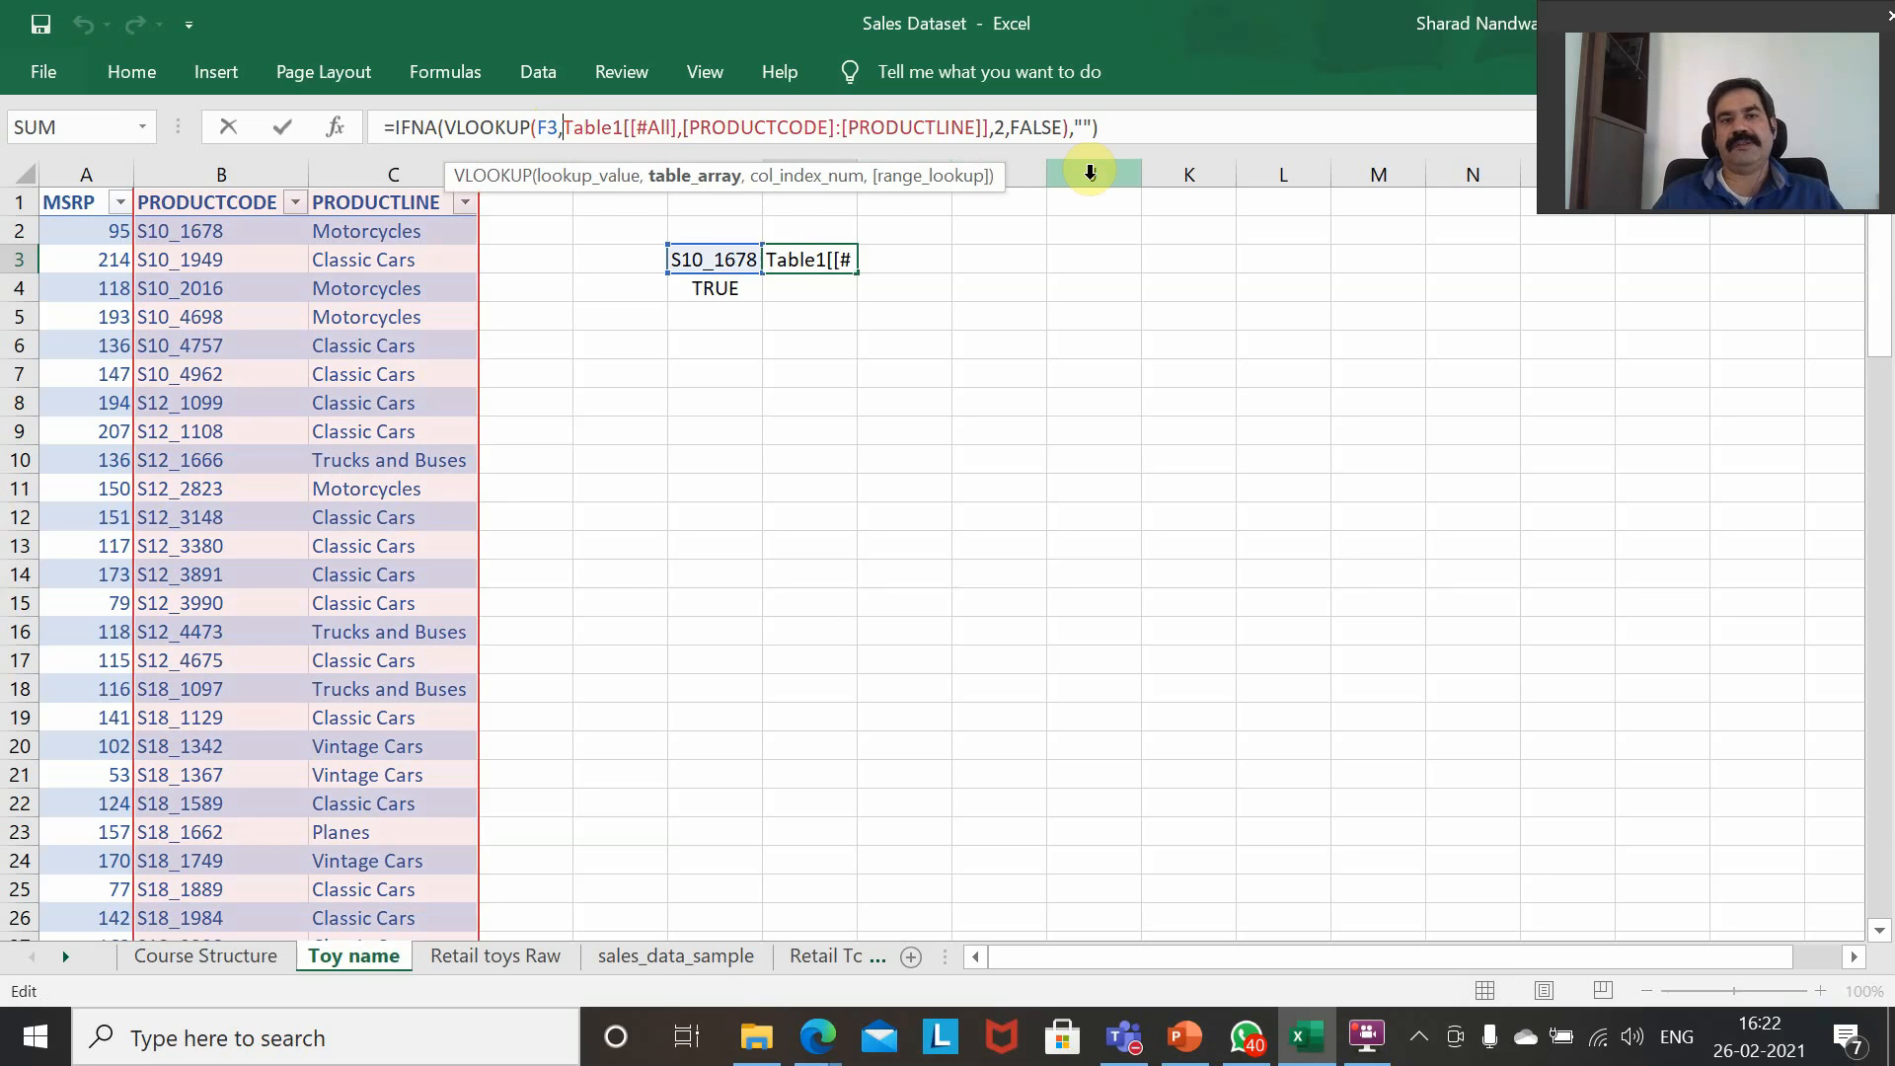
pyautogui.write('TRIM(')
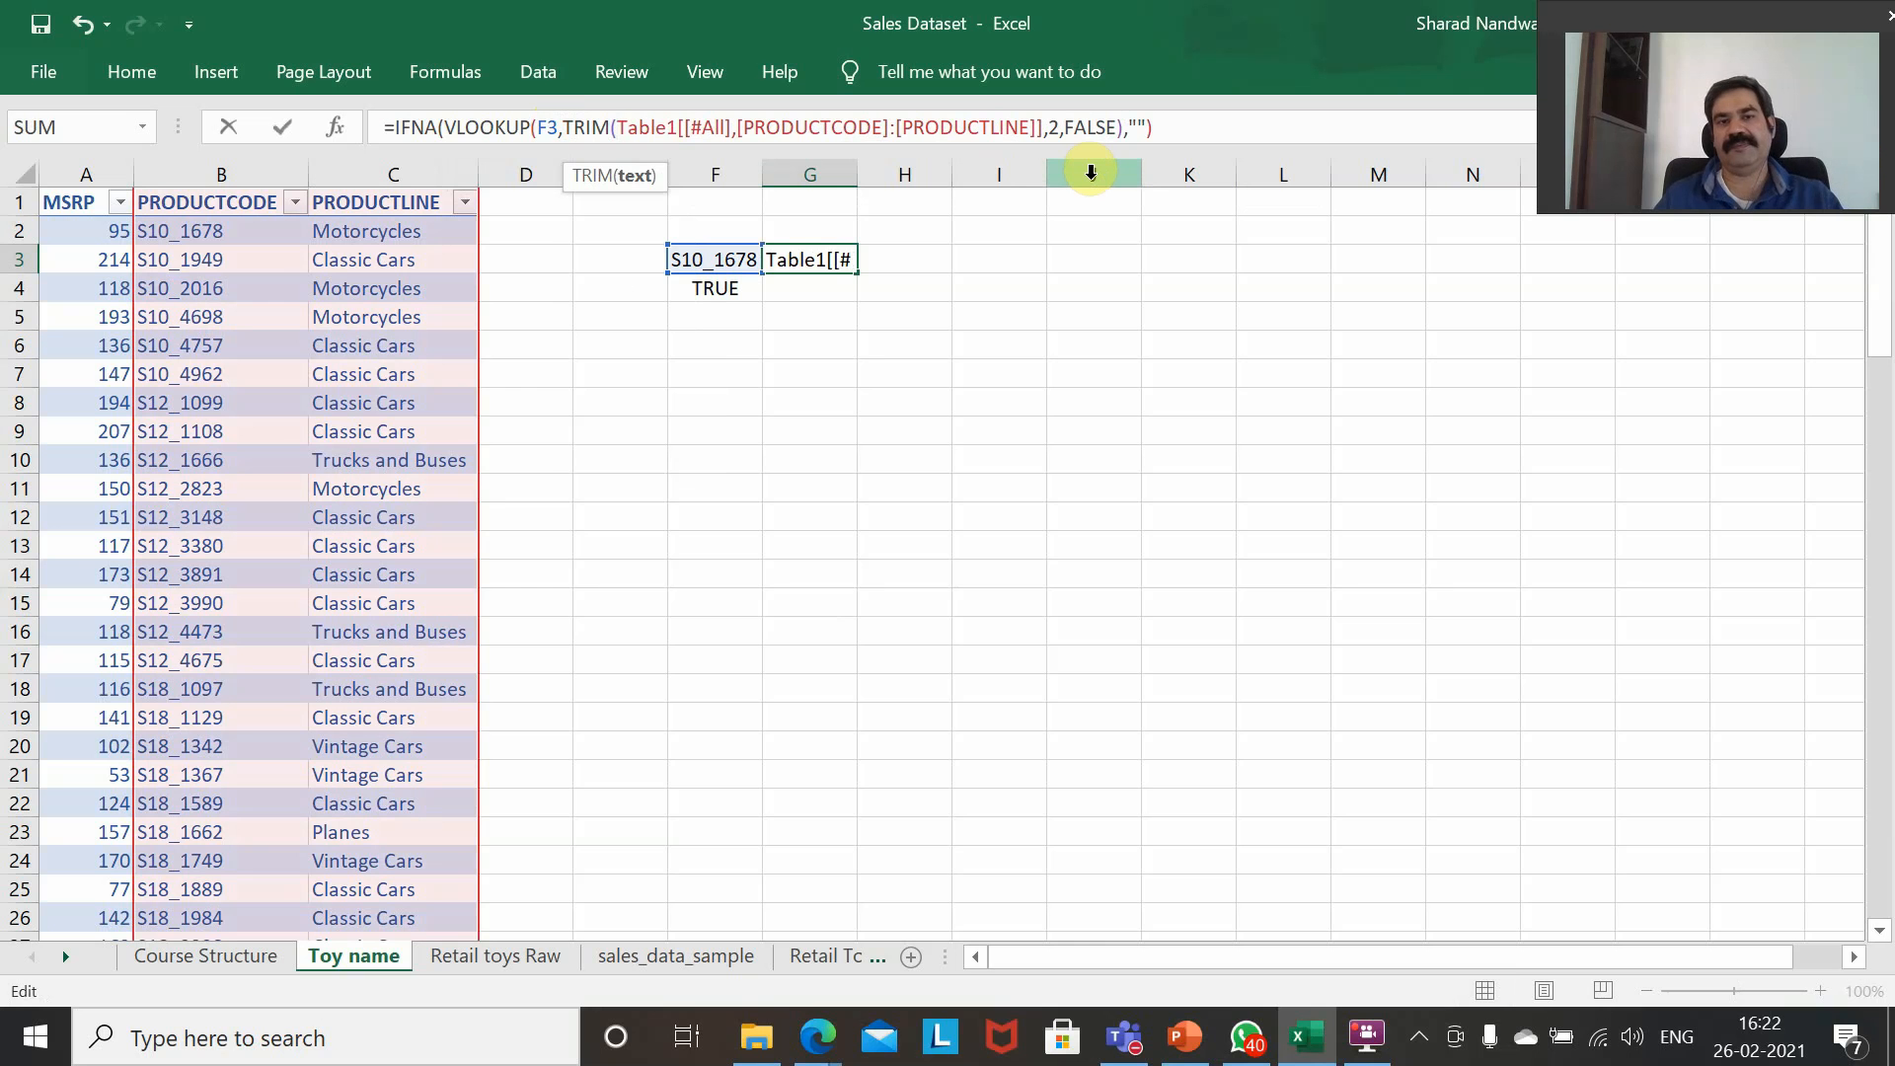
pyautogui.press('Right')
pyautogui.press('Right')
pyautogui.press('Right')
pyautogui.press('Right')
pyautogui.press('Right')
pyautogui.press('Right')
pyautogui.press('Right')
pyautogui.press('Right')
pyautogui.press('Right')
pyautogui.press('Right')
pyautogui.press('Right')
pyautogui.press('Right')
pyautogui.press('Right')
pyautogui.press('Right')
pyautogui.press('Right')
pyautogui.press('Right')
pyautogui.press('Right')
pyautogui.press('Right')
pyautogui.press('Right')
pyautogui.press('Right')
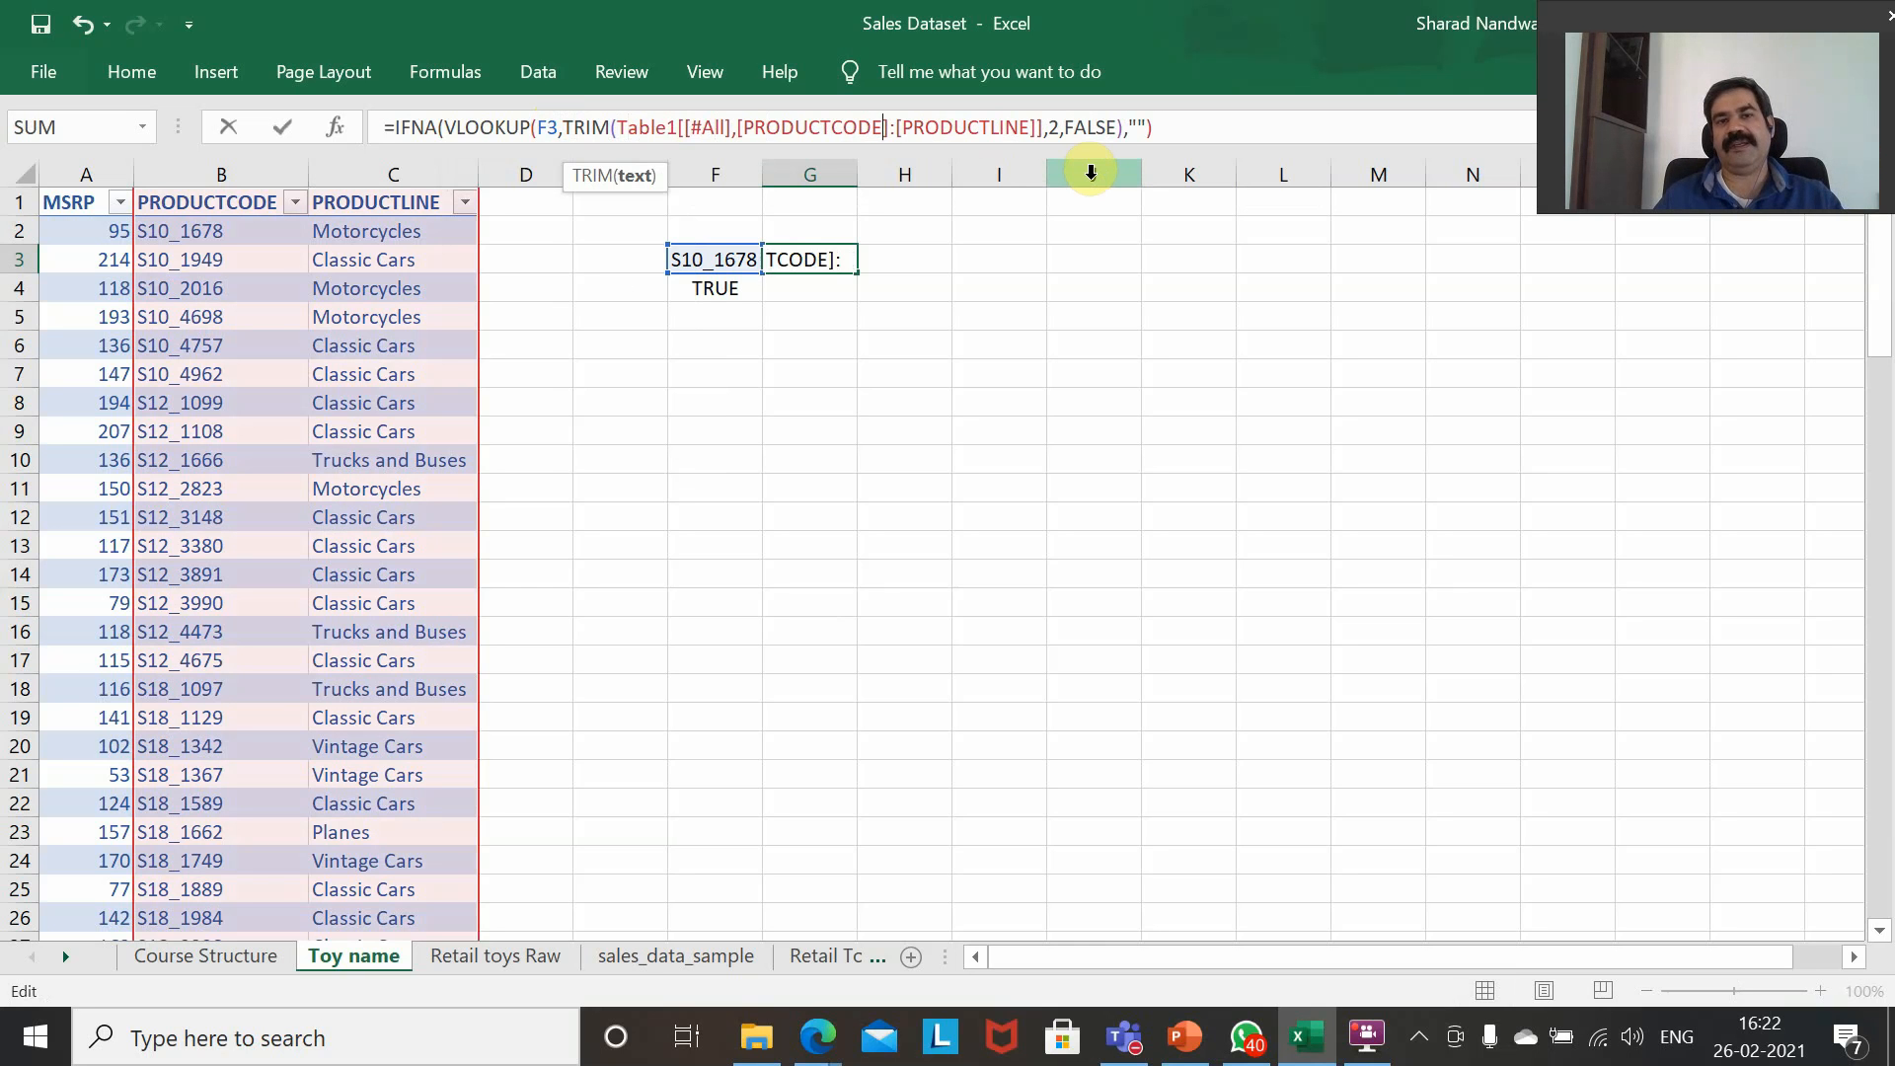
pyautogui.press('Left')
pyautogui.press('Left')
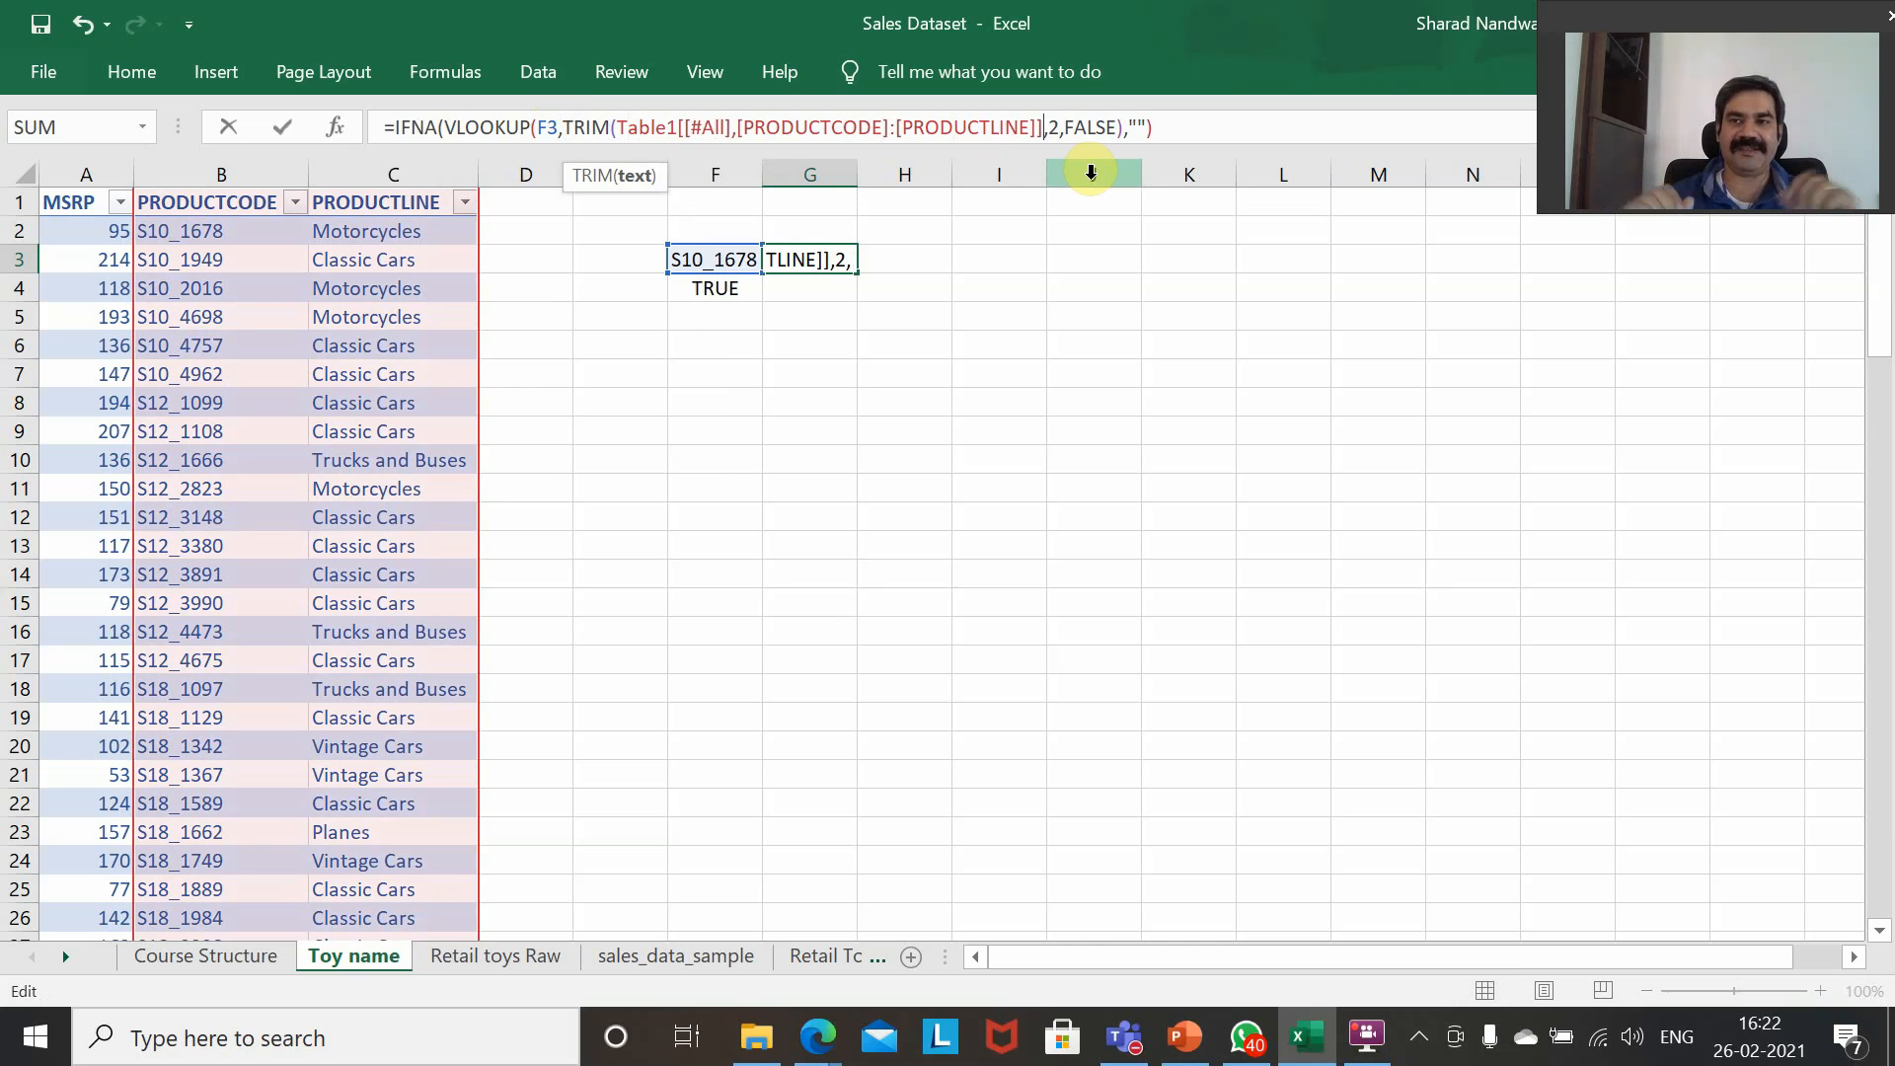
pyautogui.write(')')
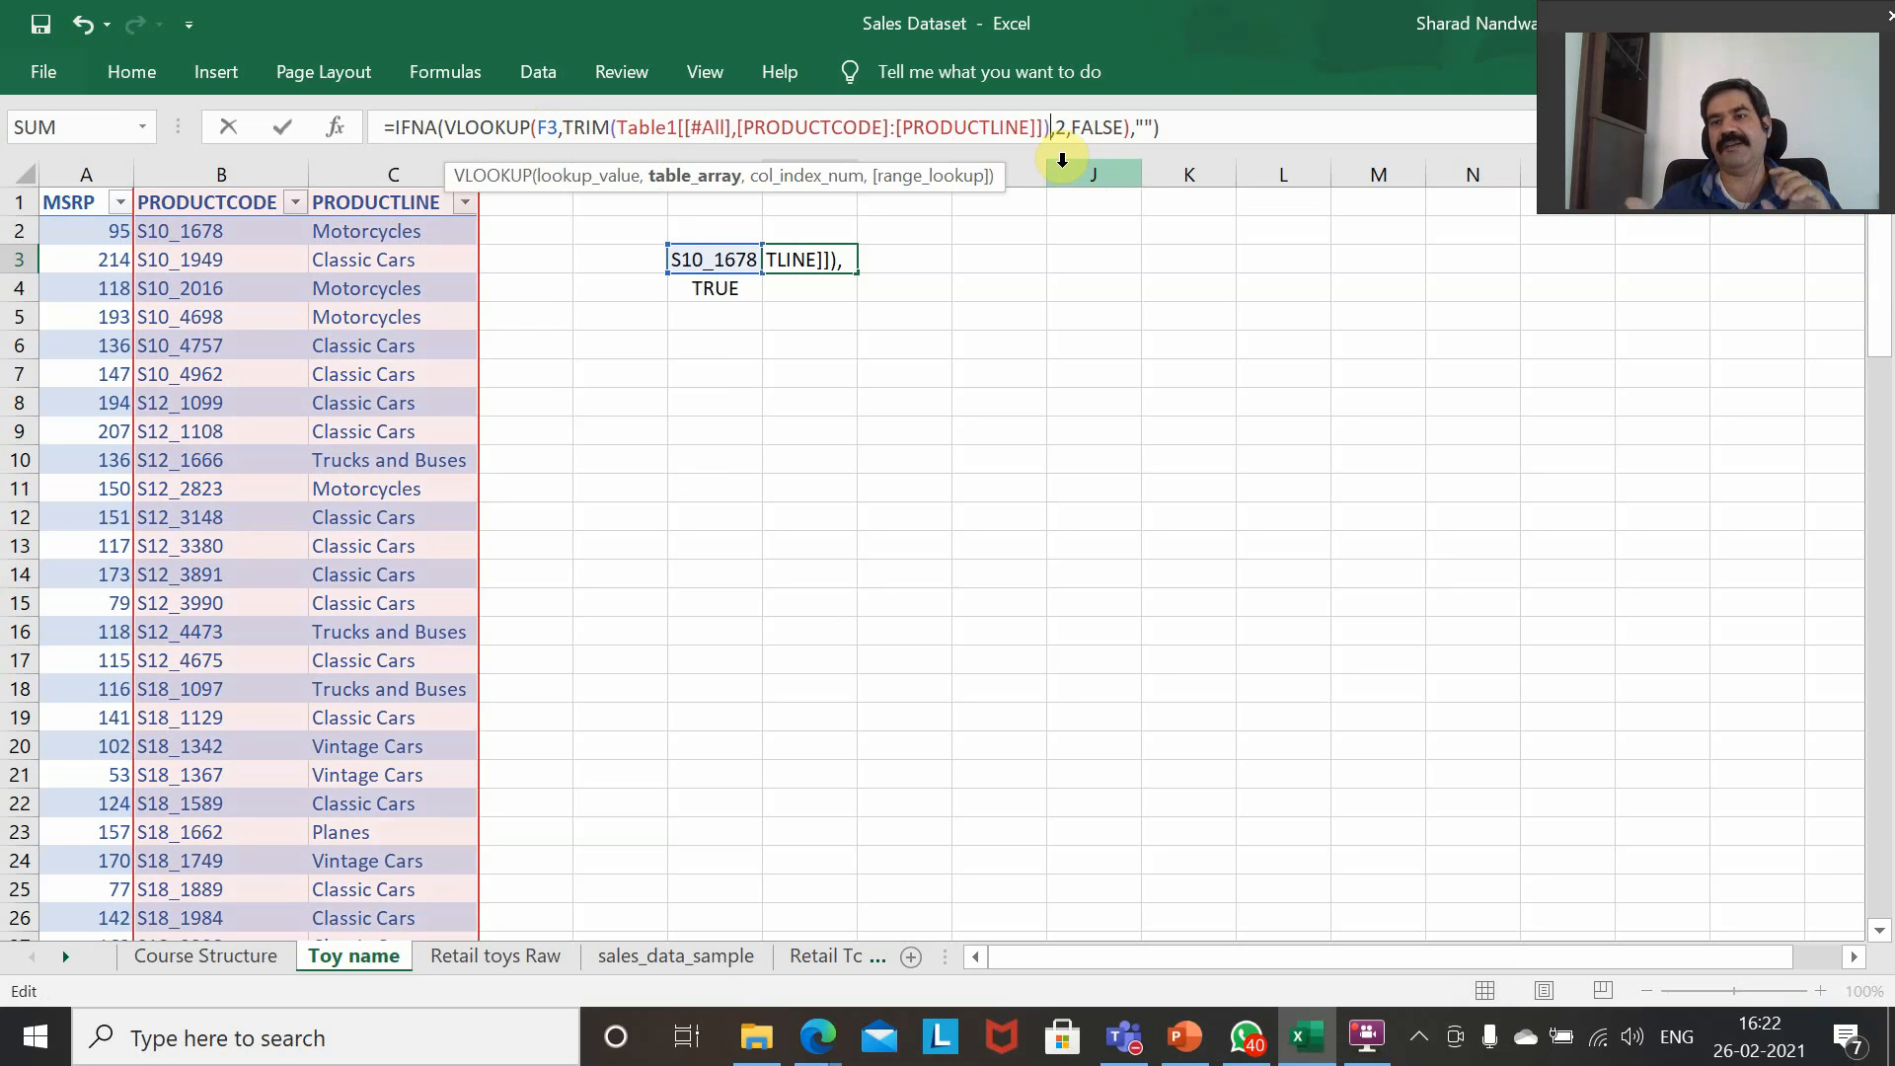
pyautogui.press('Return')
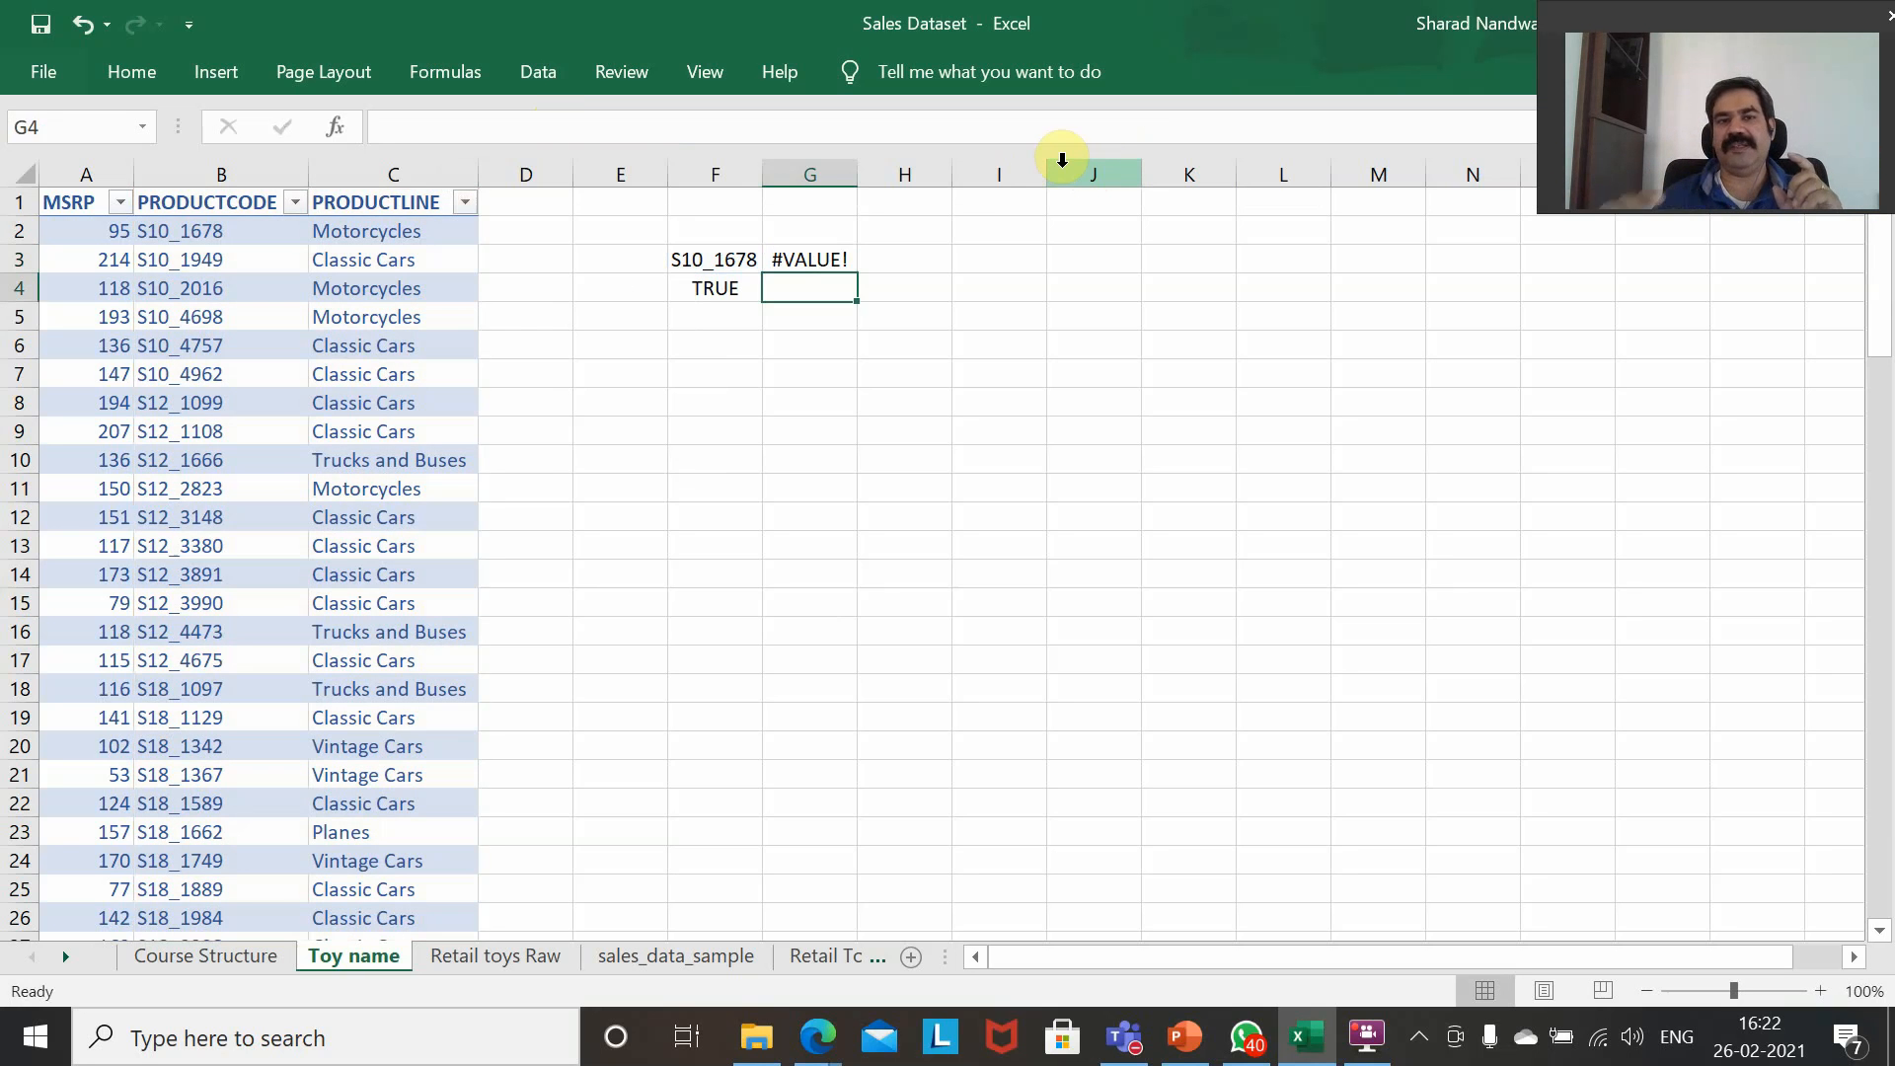
# Re-enter the IFNA/VLOOKUP formula in G3 as an array formula.
pyautogui.press('Up')
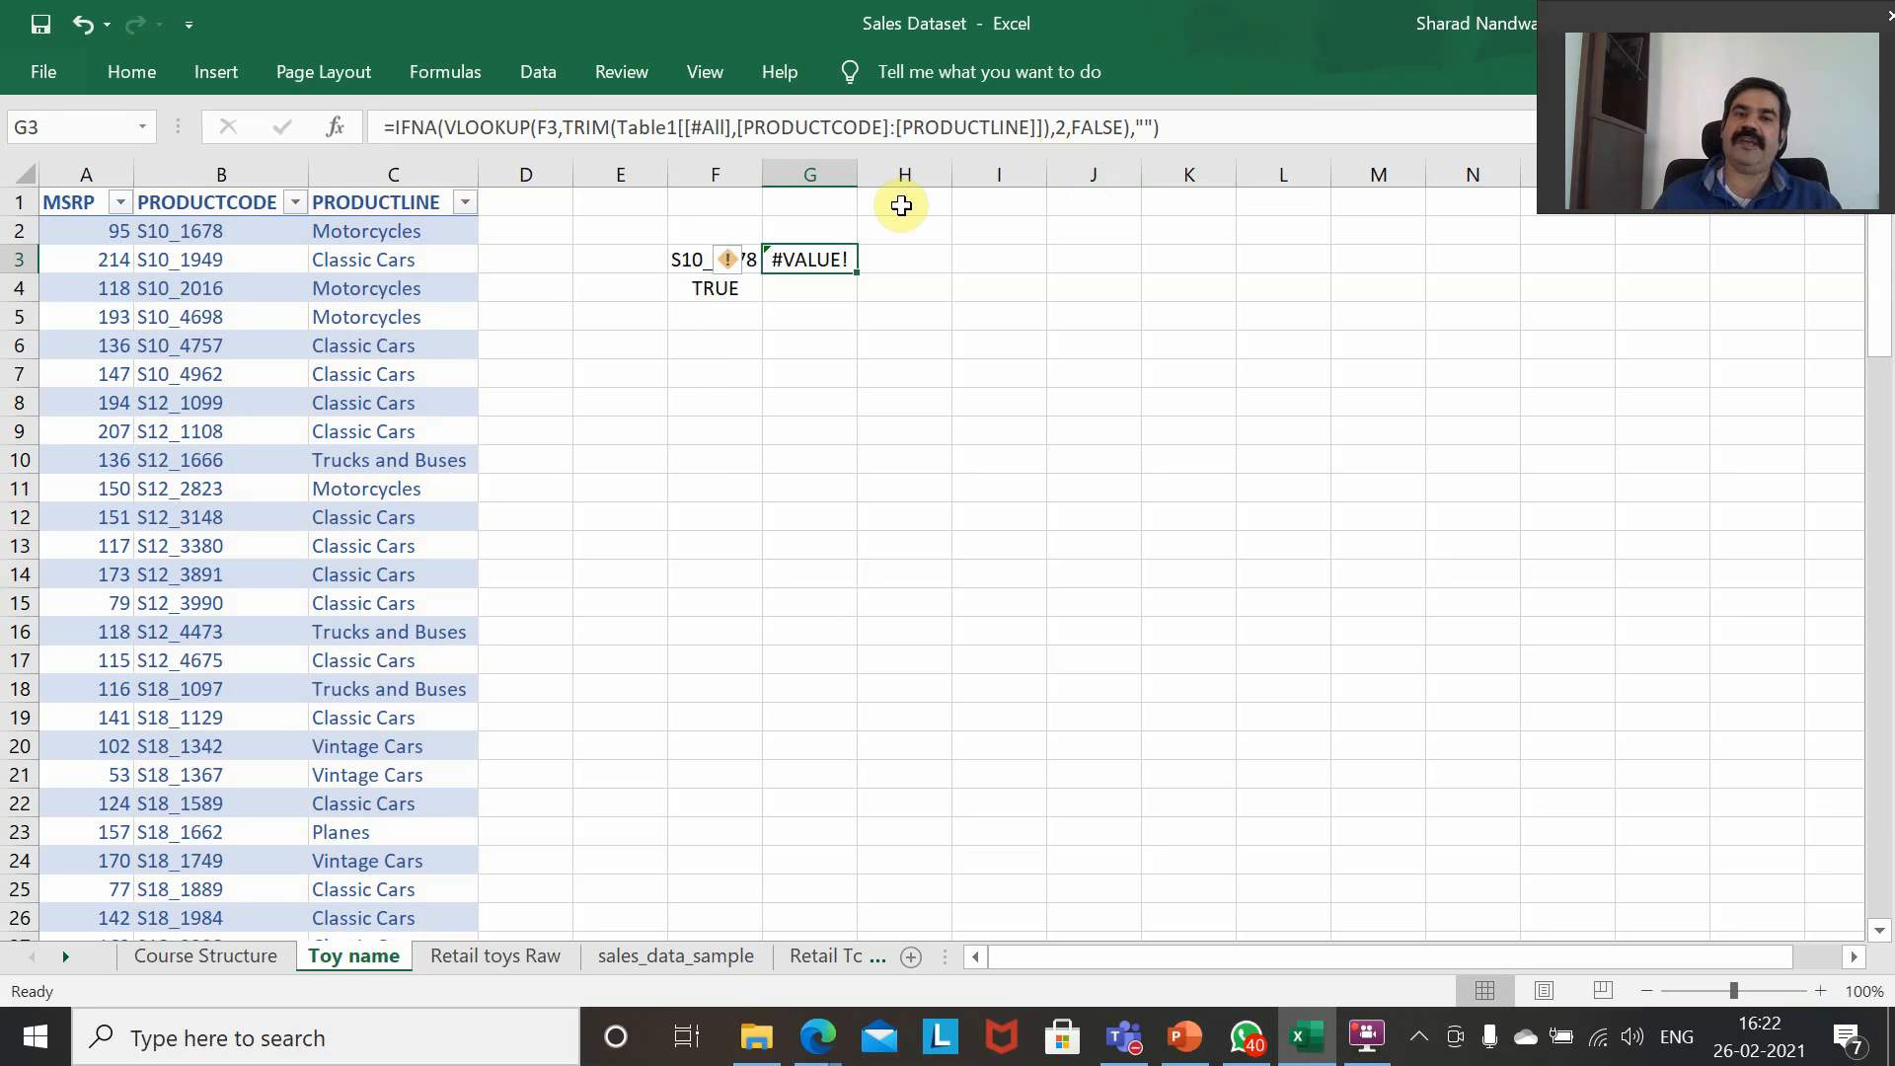
pyautogui.doubleClick(808, 254)
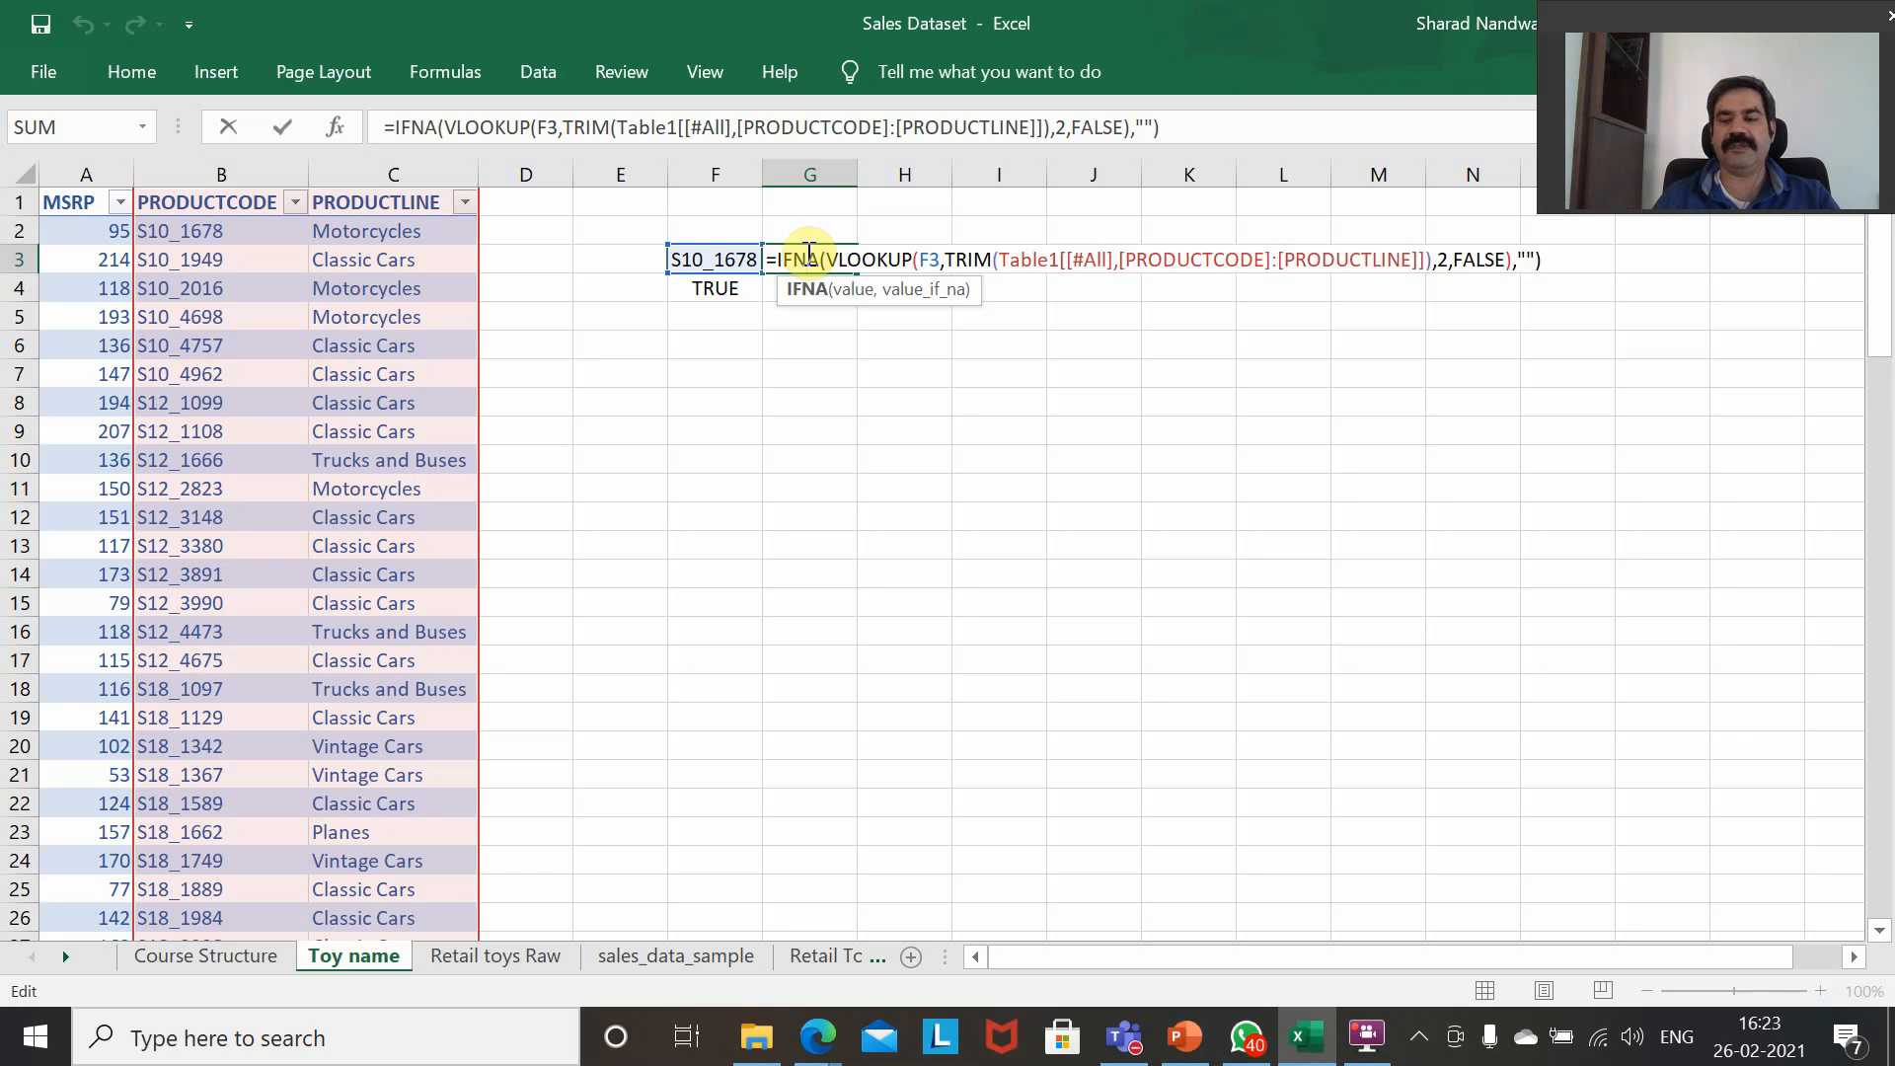
pyautogui.hotkey('ctrl', 'shift', 'Return')
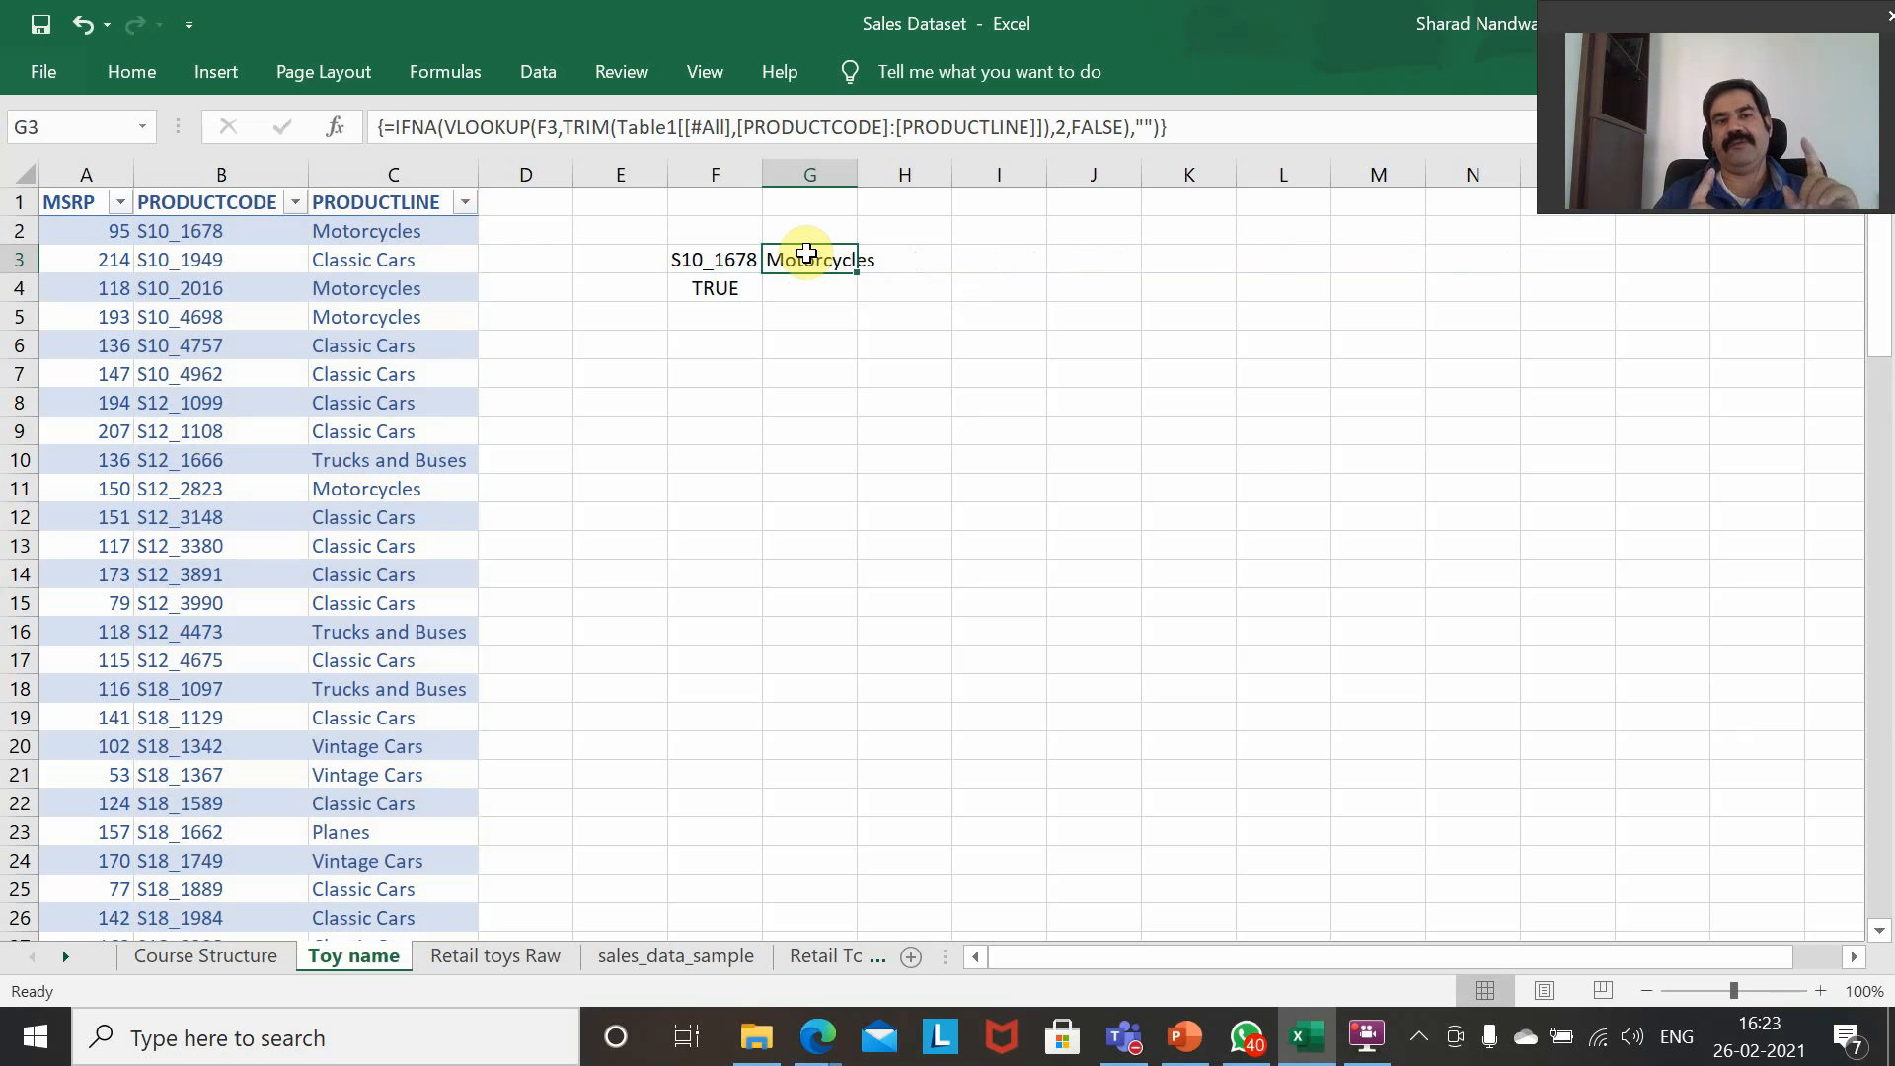
pyautogui.press('Left')
pyautogui.press('Right')
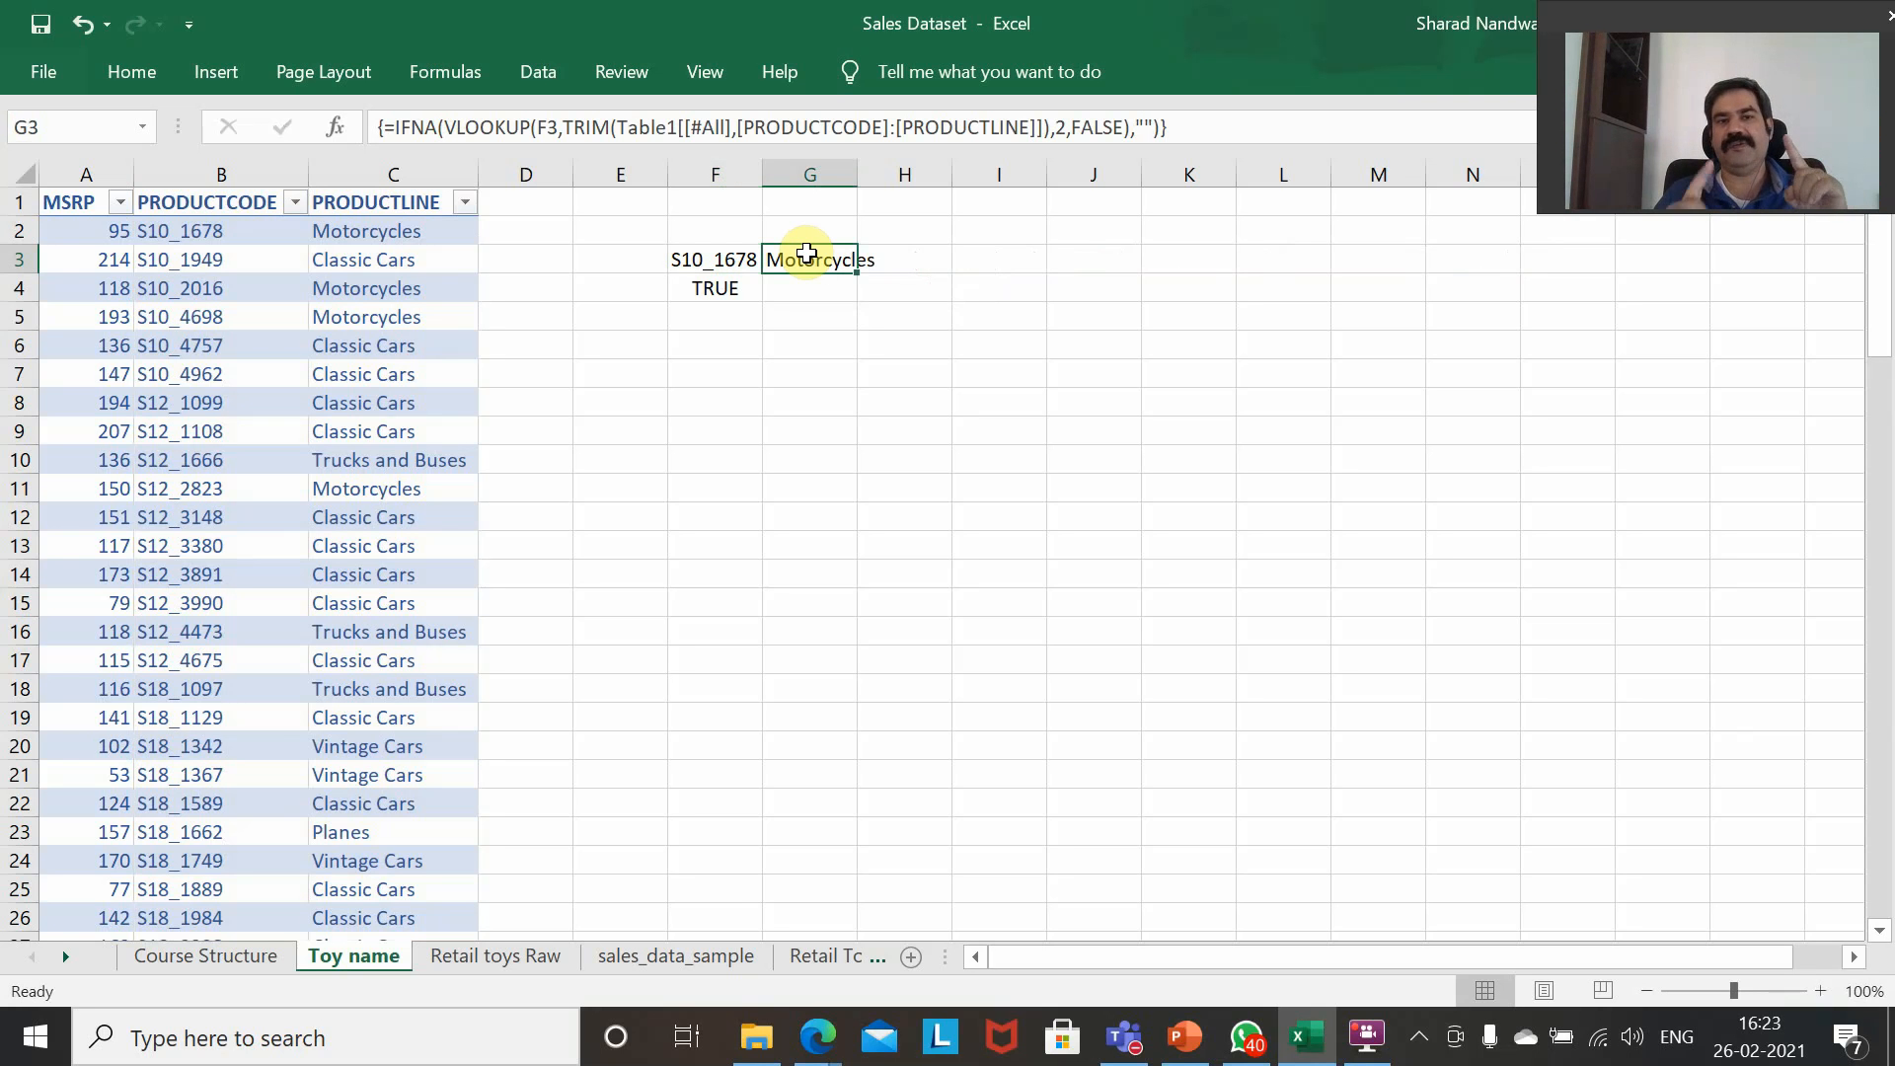
# Examine each argument of the G3 formula, from lookup value to value_if_na, and recommit it as an array formula.
pyautogui.click(540, 129)
pyautogui.doubleClick(548, 129)
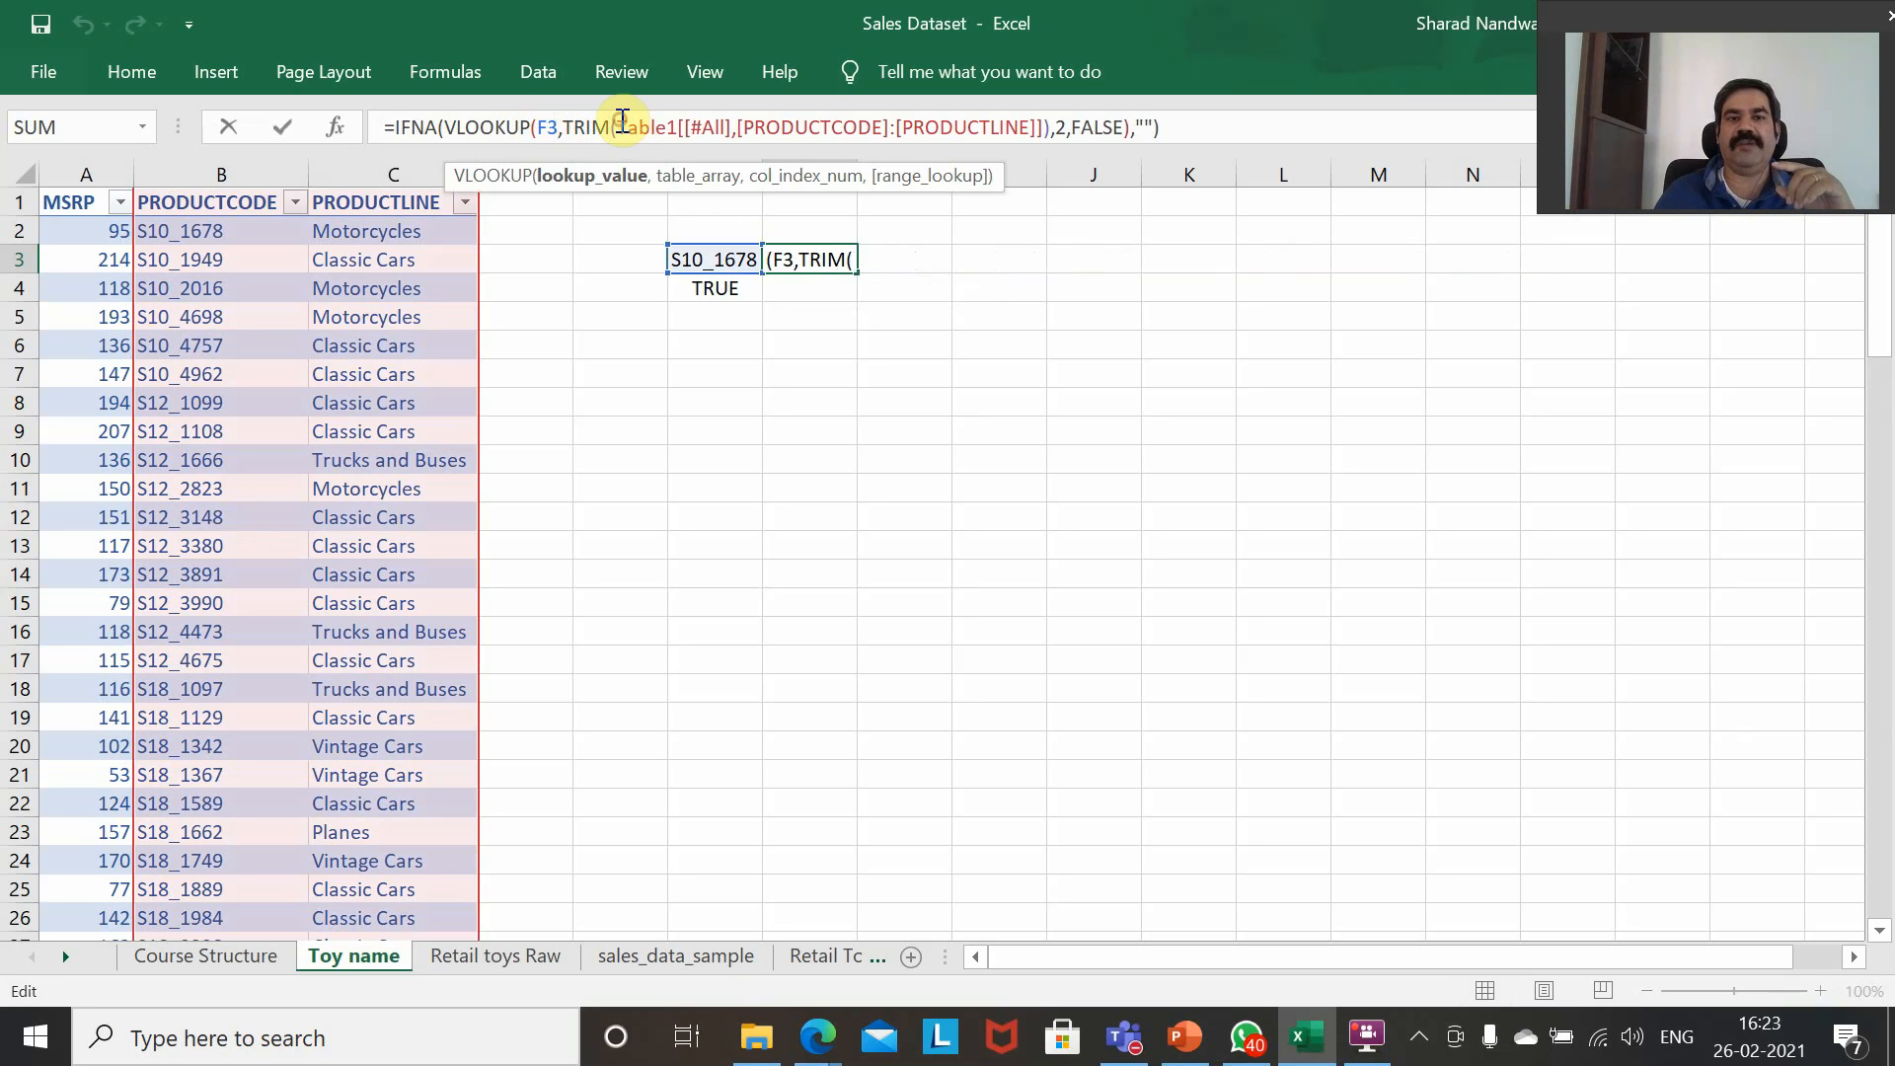
pyautogui.doubleClick(640, 128)
pyautogui.moveTo(712, 126); pyautogui.dragTo(1054, 123)
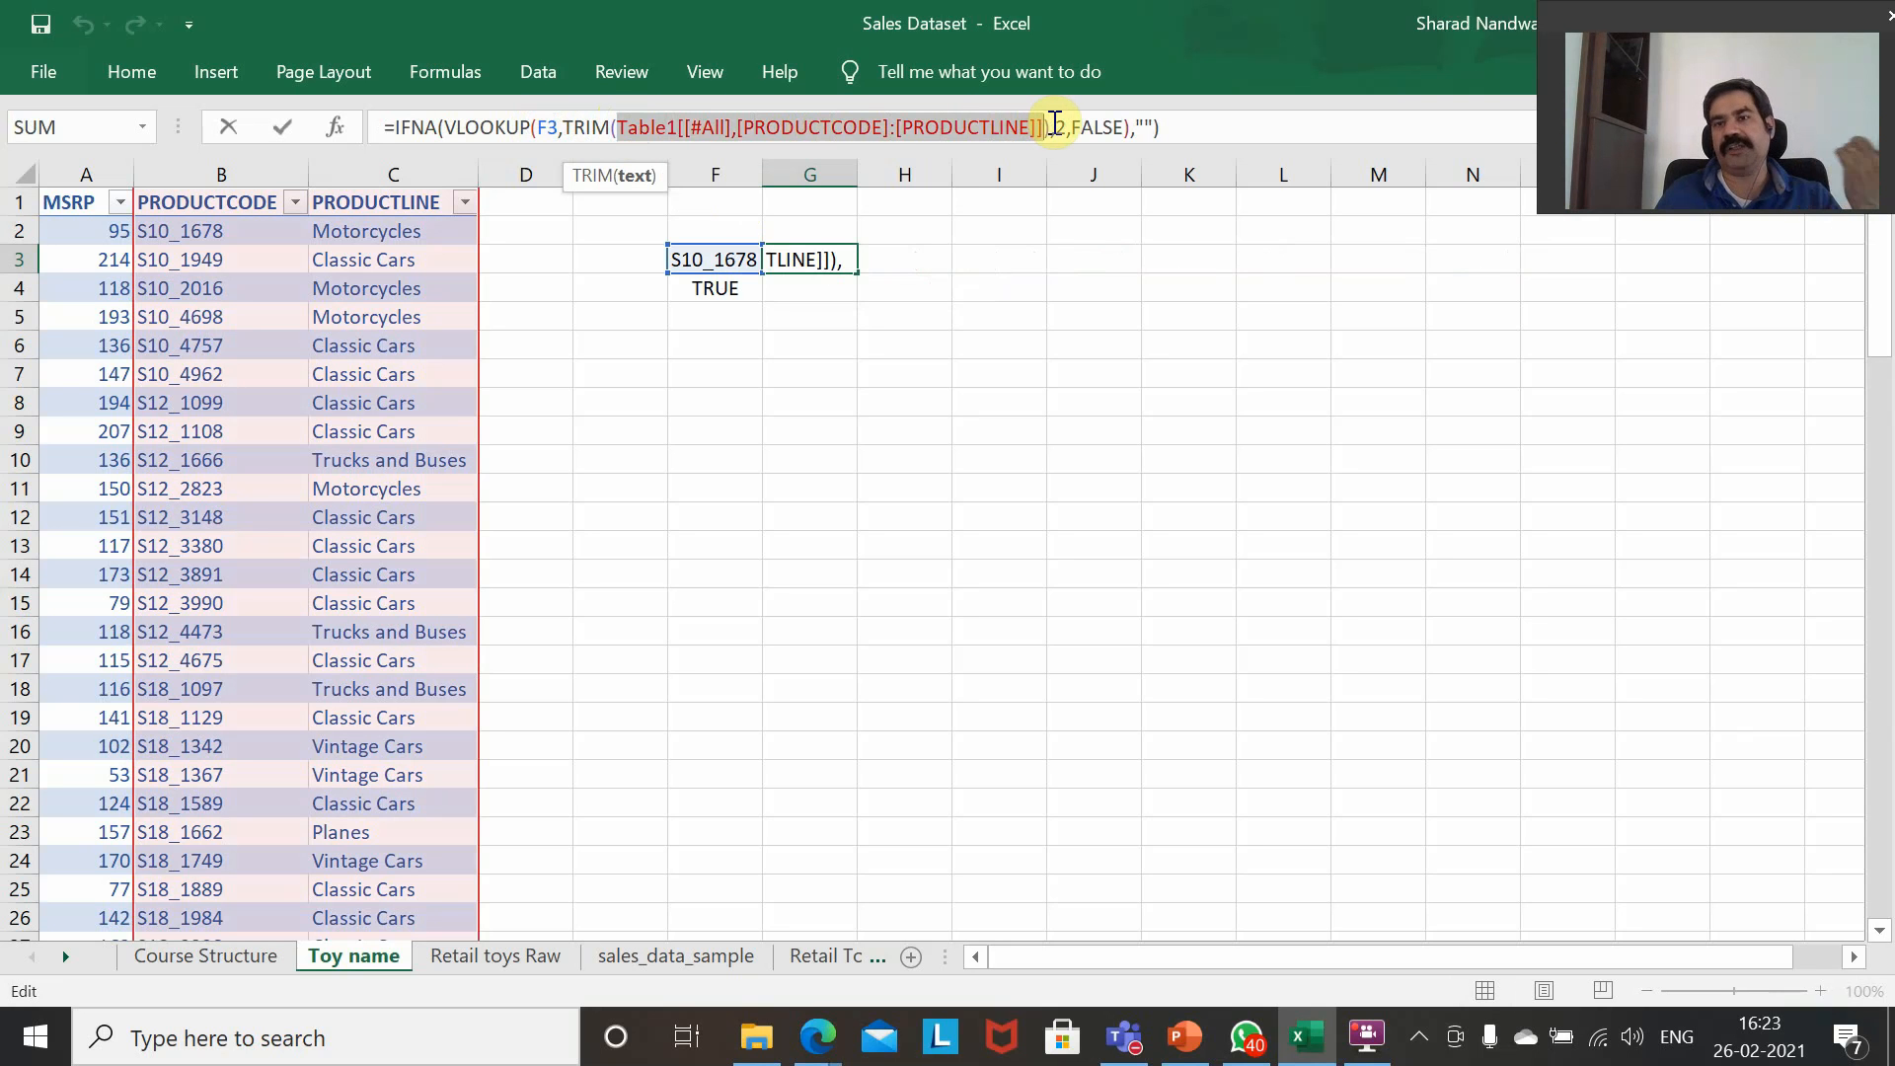
pyautogui.click(1059, 125)
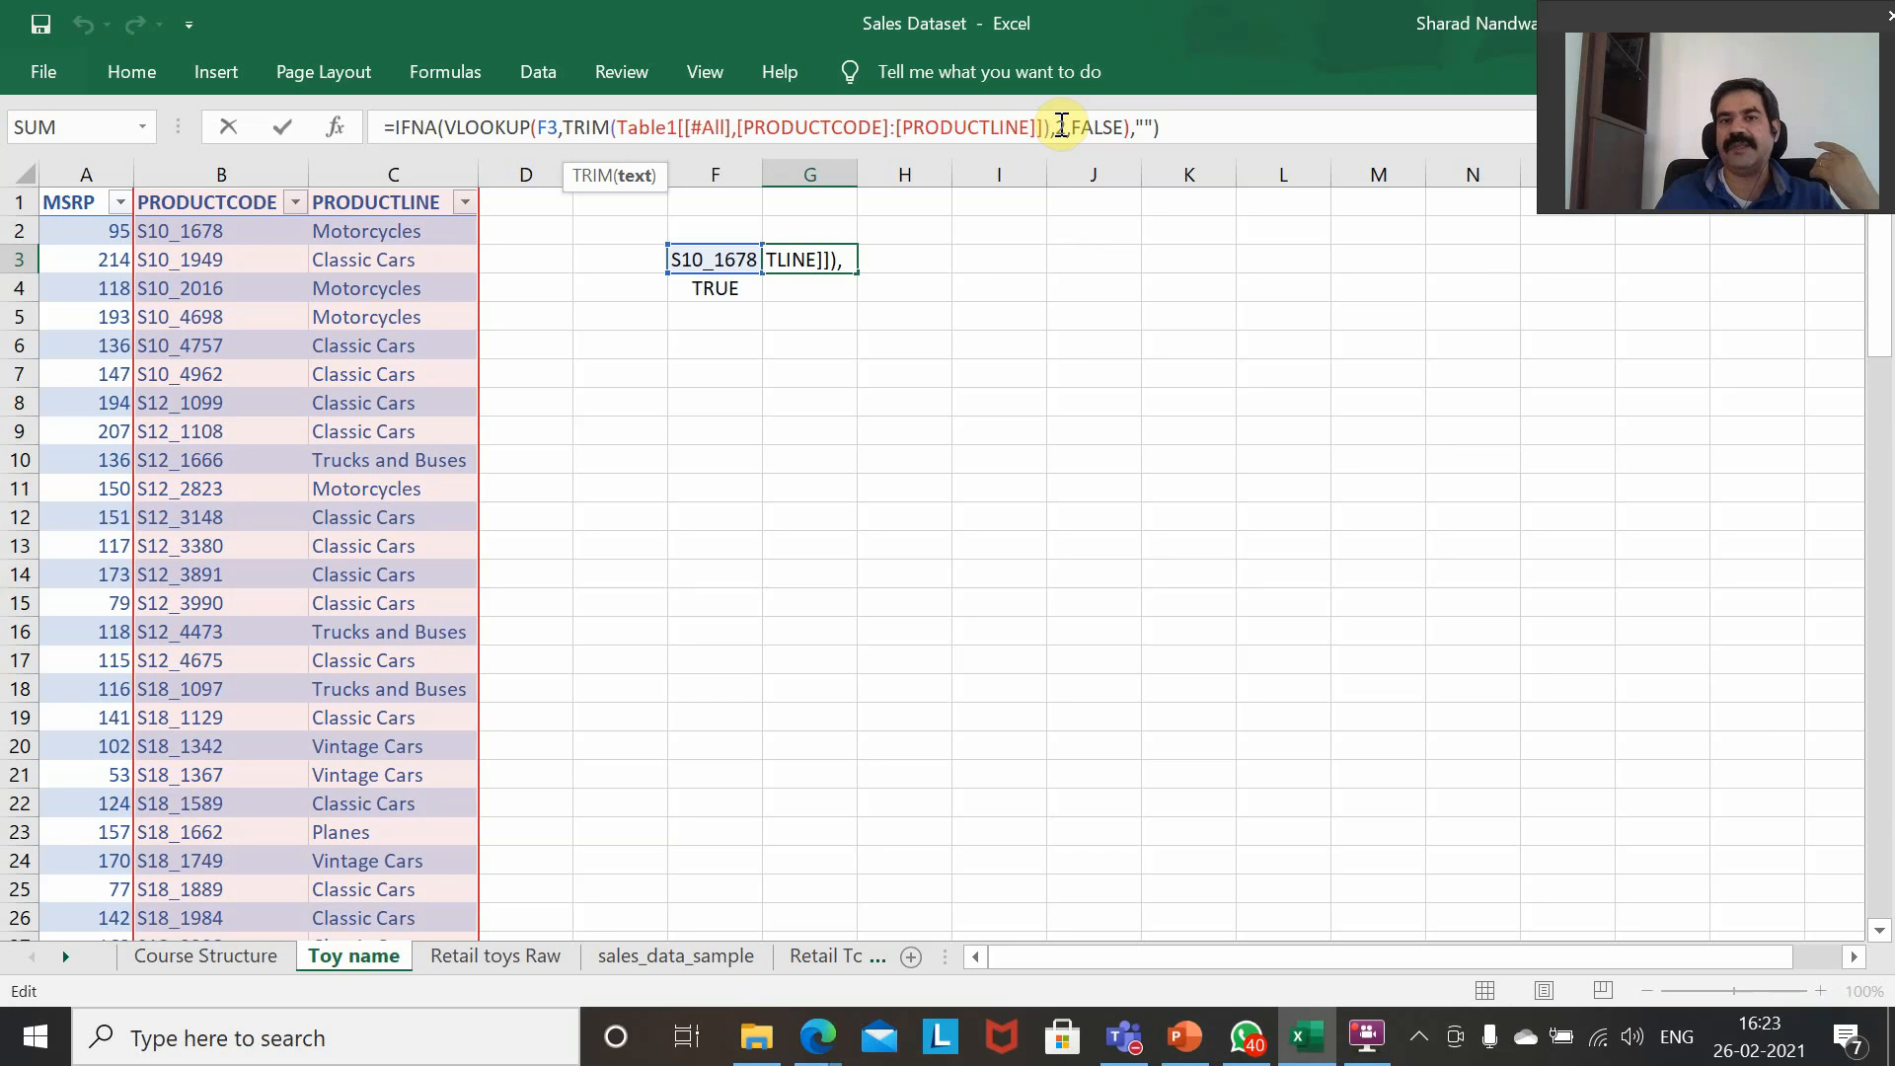
pyautogui.click(1063, 125)
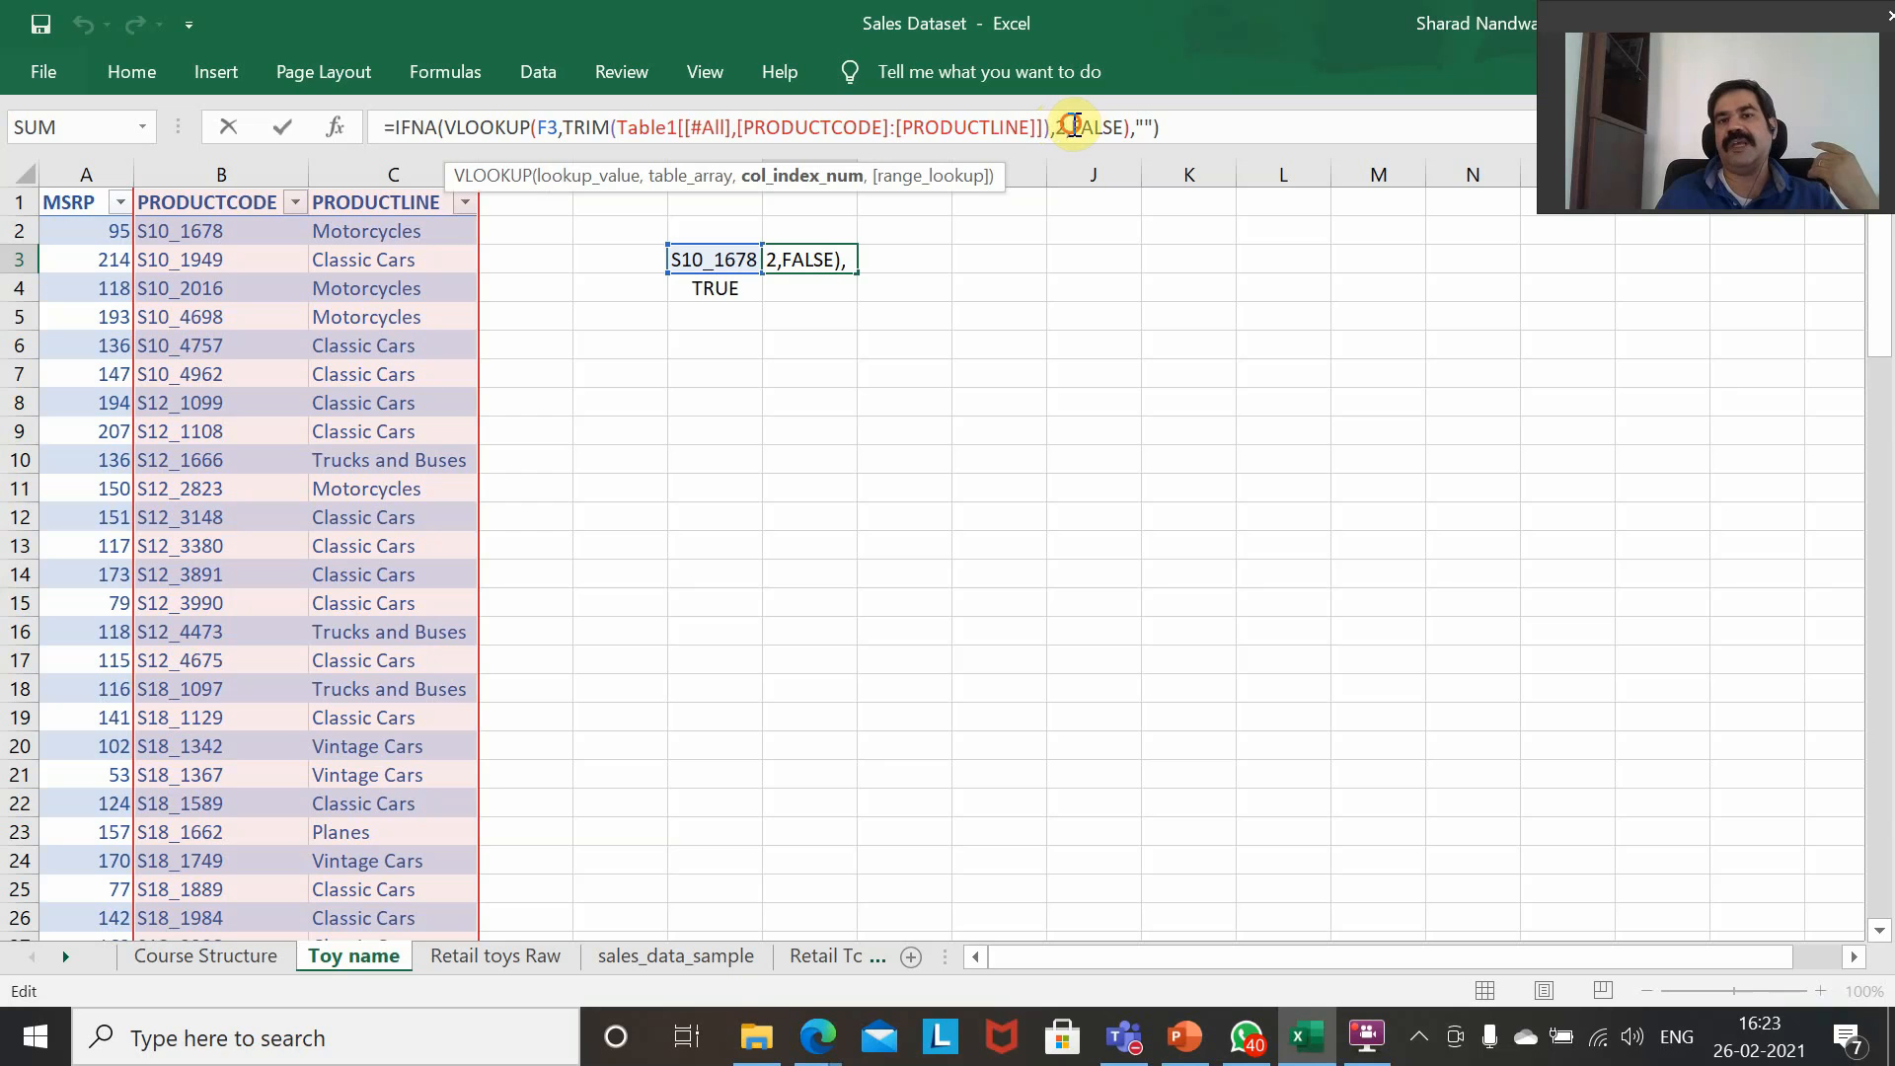
pyautogui.moveTo(1073, 125); pyautogui.dragTo(1121, 124)
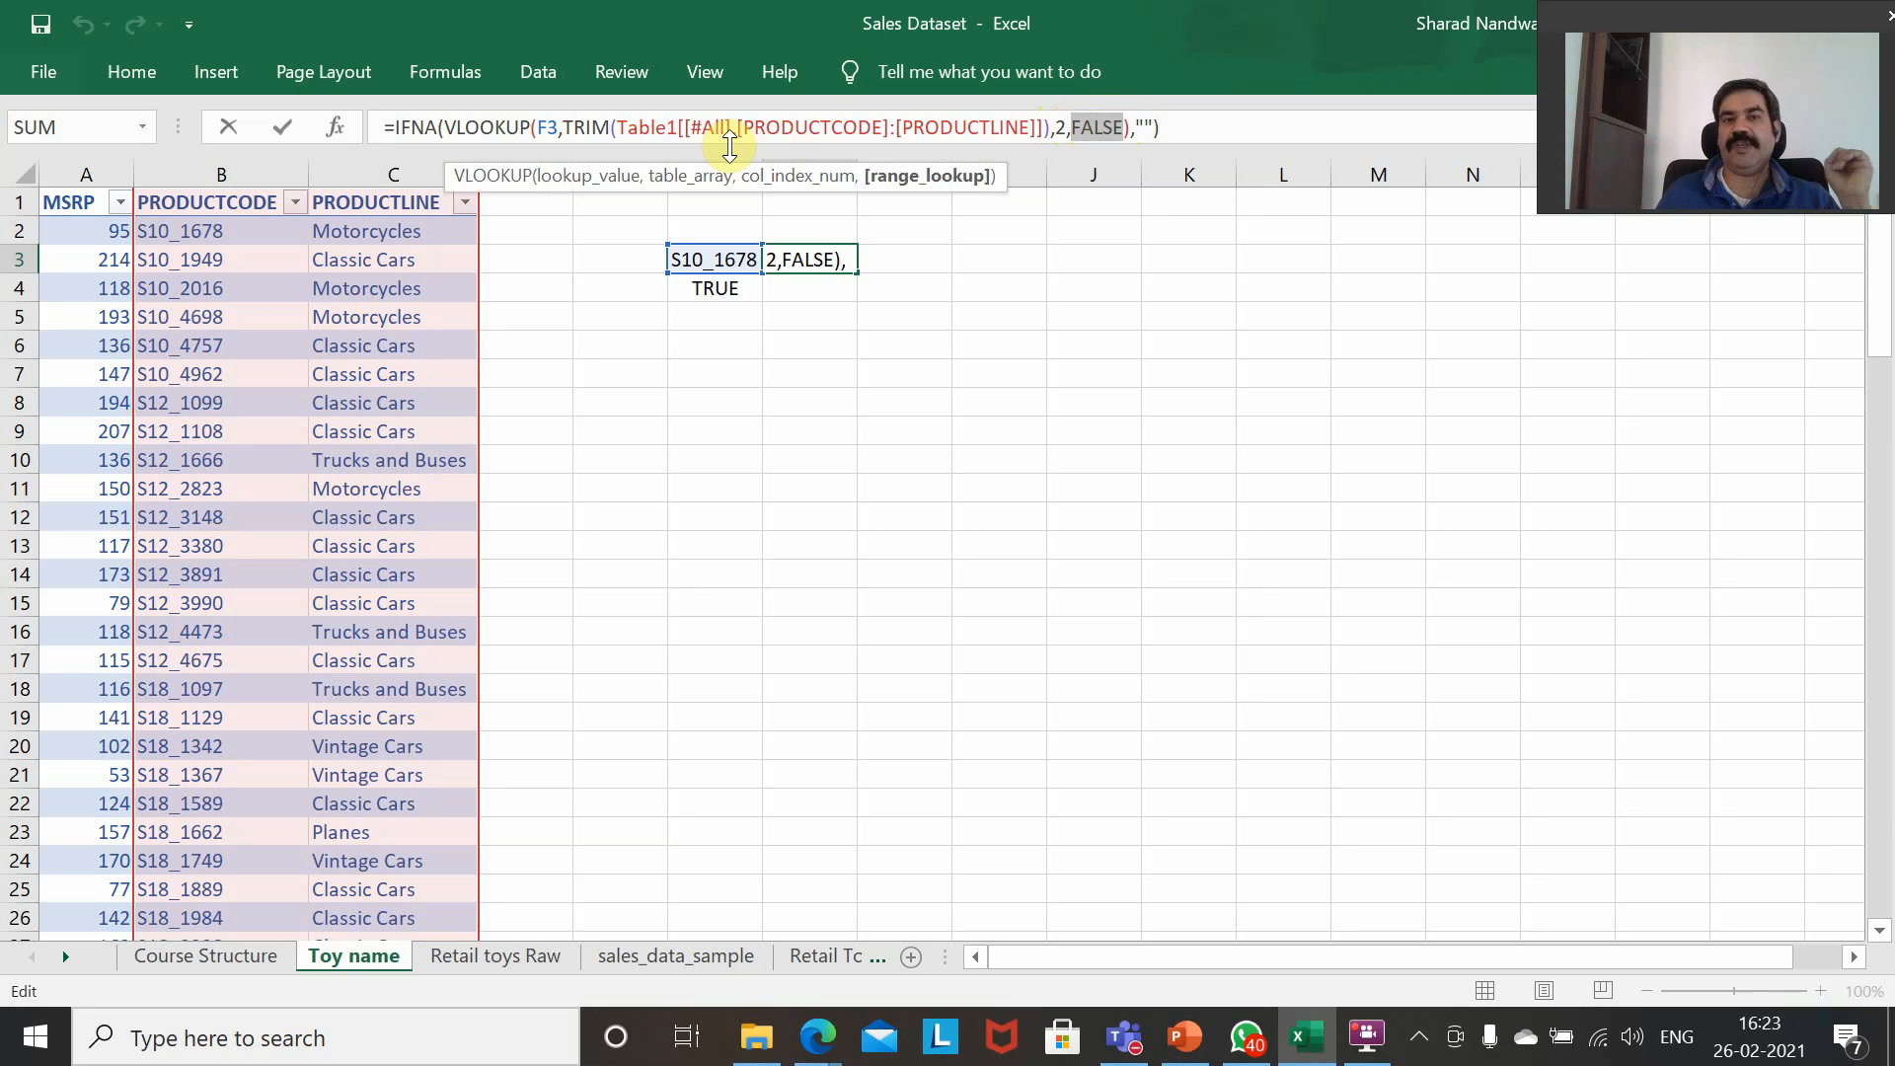
pyautogui.moveTo(1138, 123); pyautogui.dragTo(1154, 124)
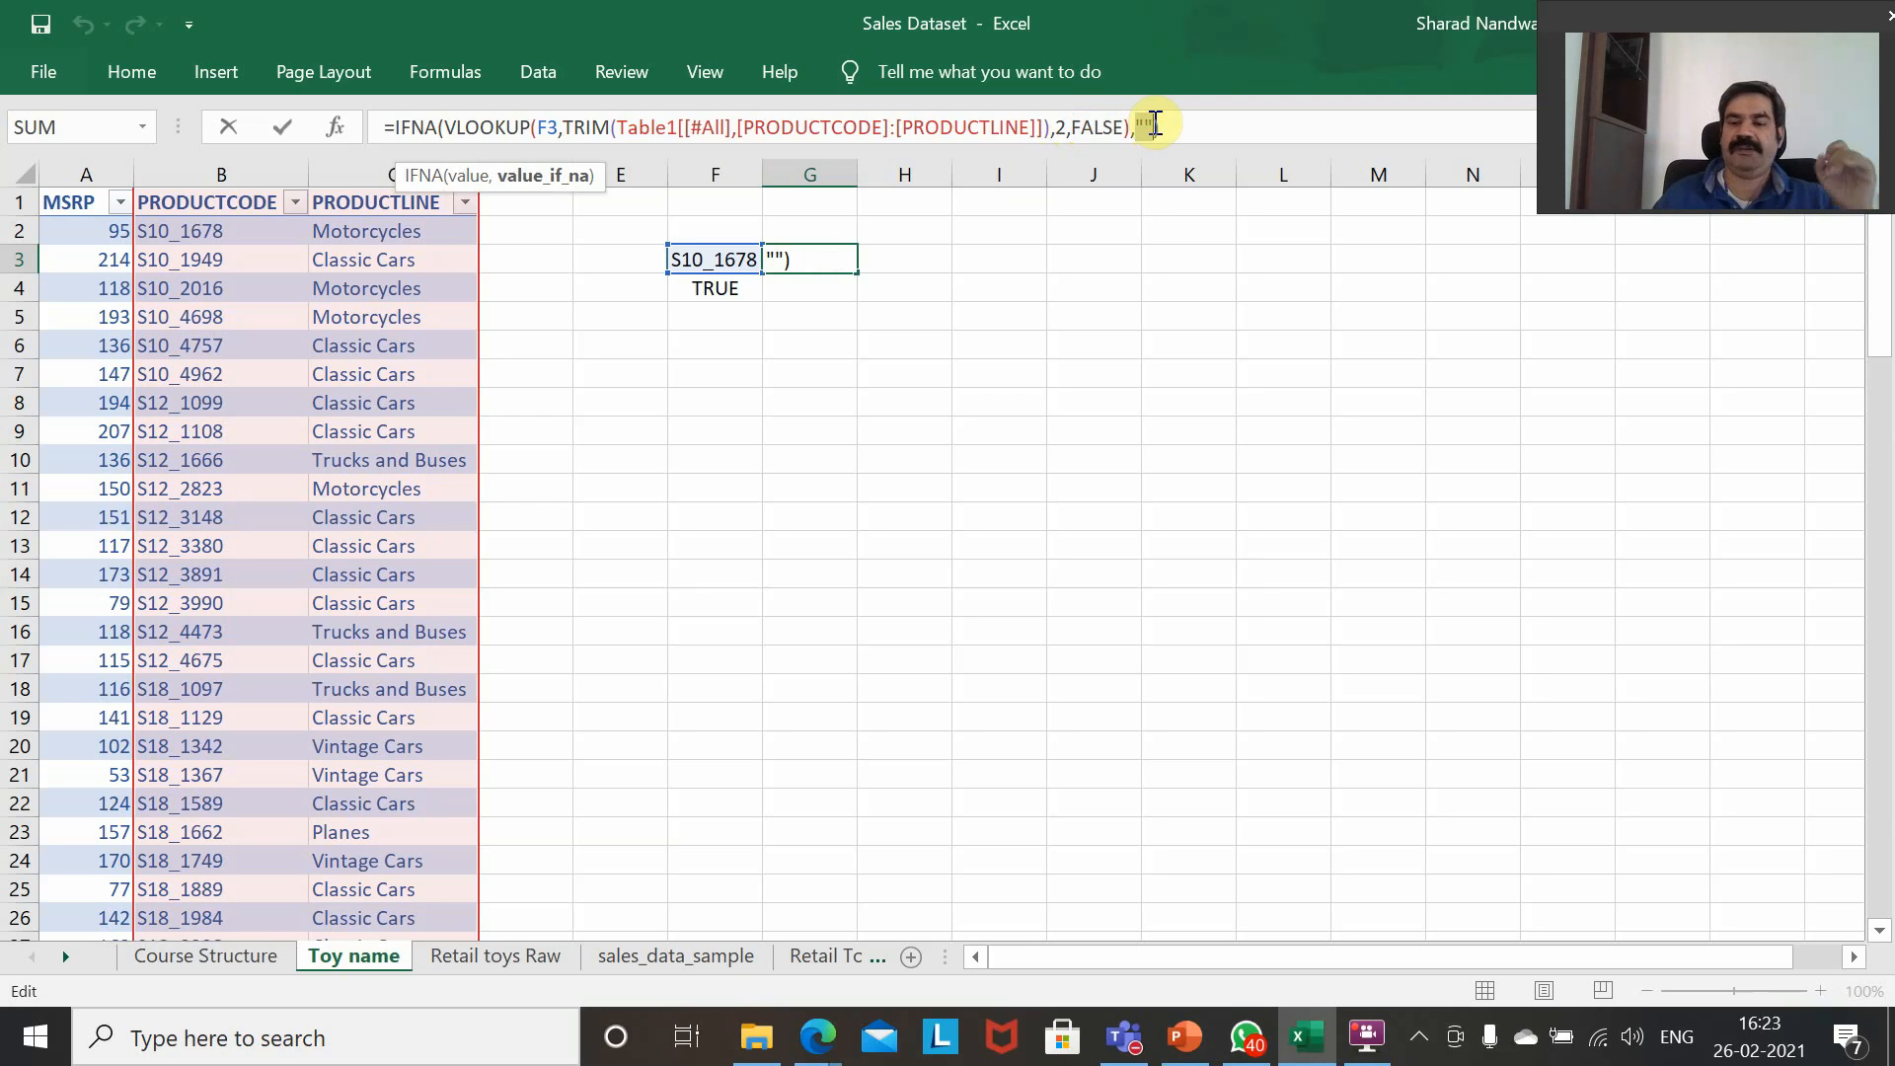
pyautogui.hotkey('ctrl', 'shift', 'Return')
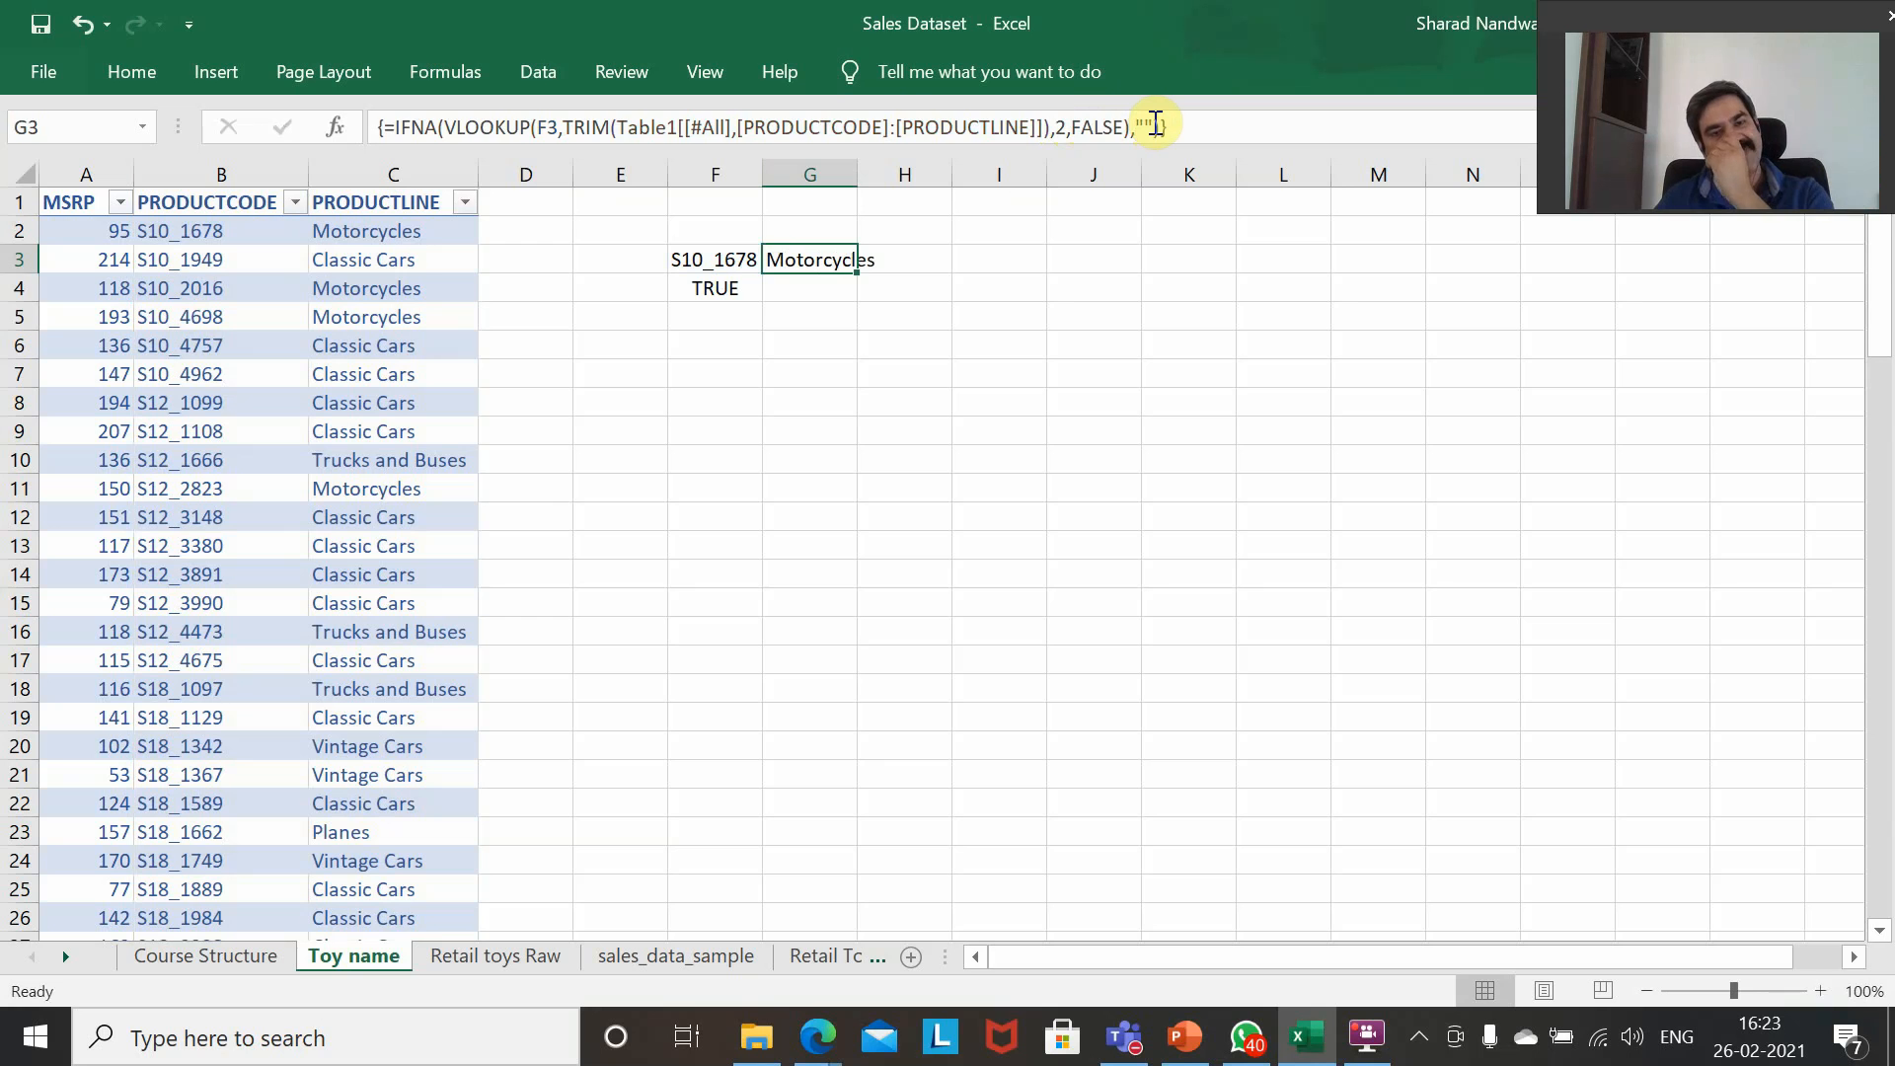
# Test the lookup with a nonexistent product code by entering 122 in F3.
pyautogui.press('Down')
pyautogui.press('Left')
pyautogui.press('Up')
pyautogui.write('12')
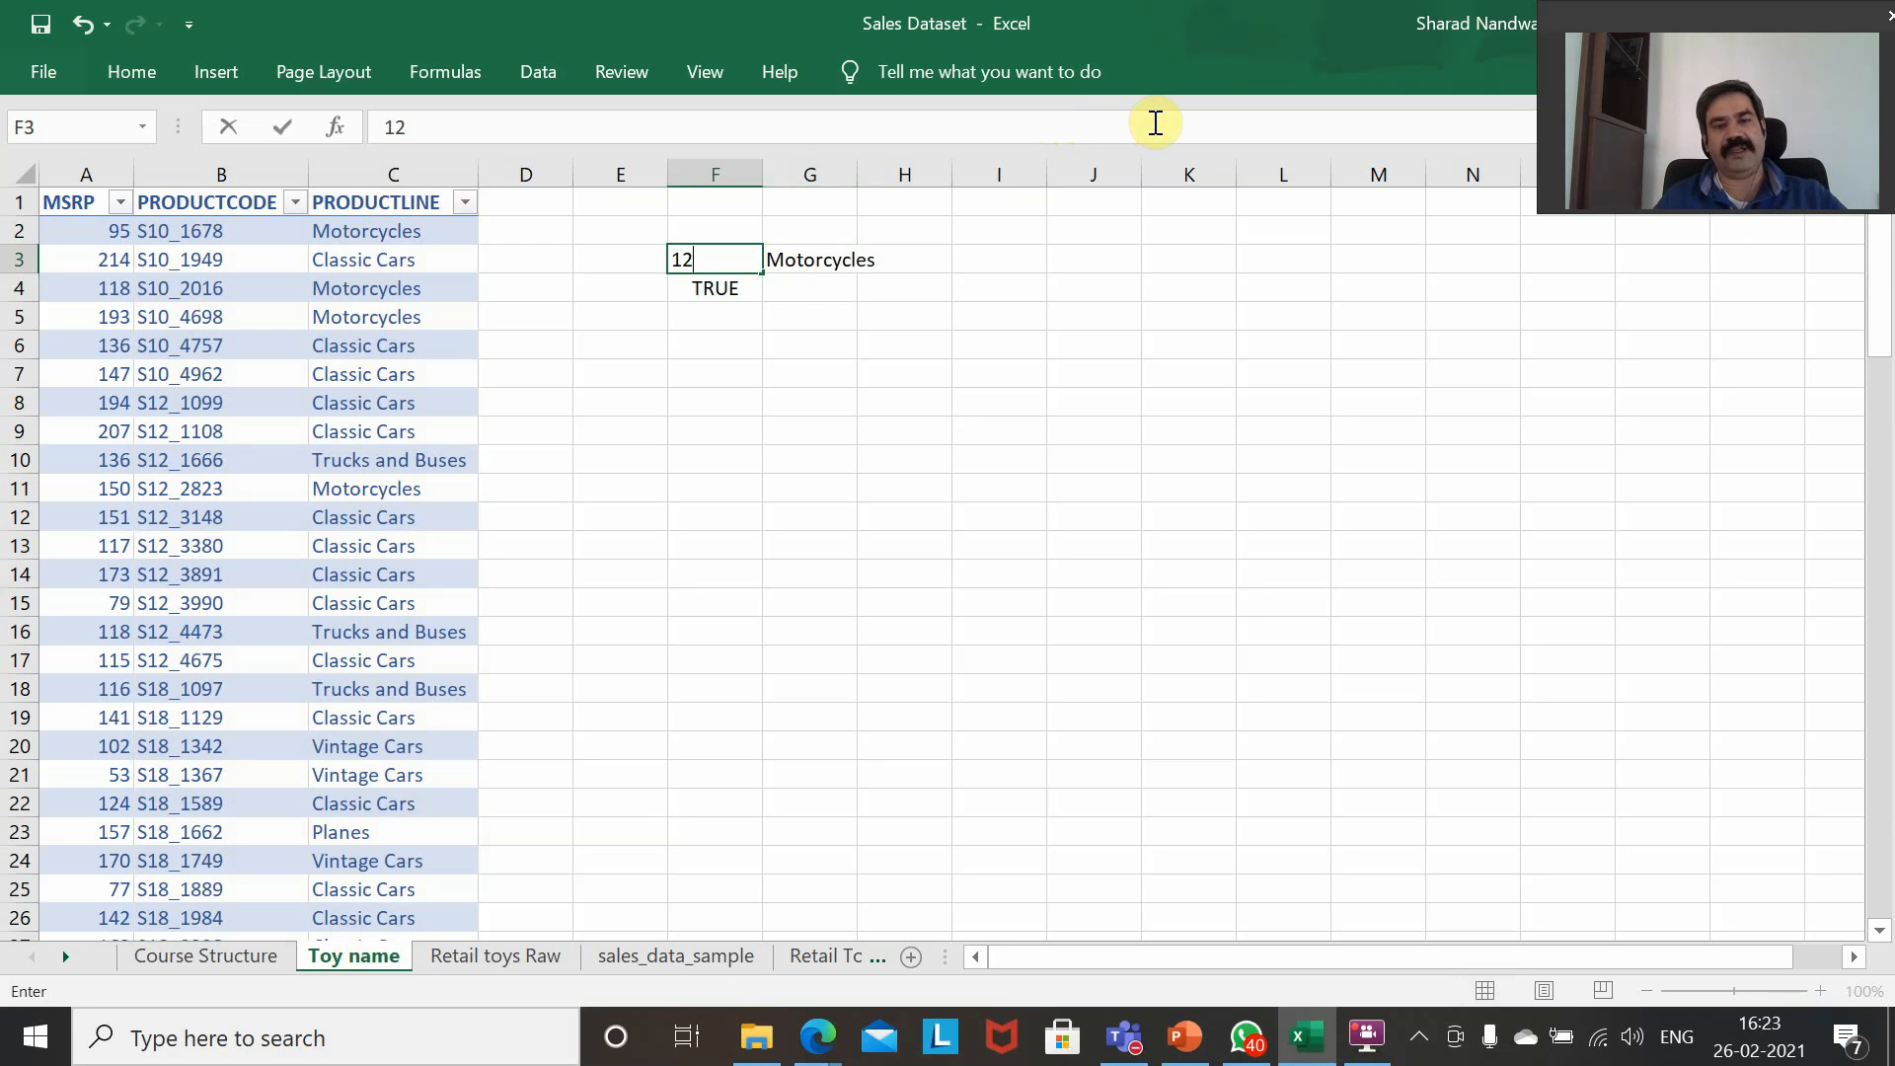
pyautogui.write('2')
pyautogui.press('Return')
pyautogui.press('Up')
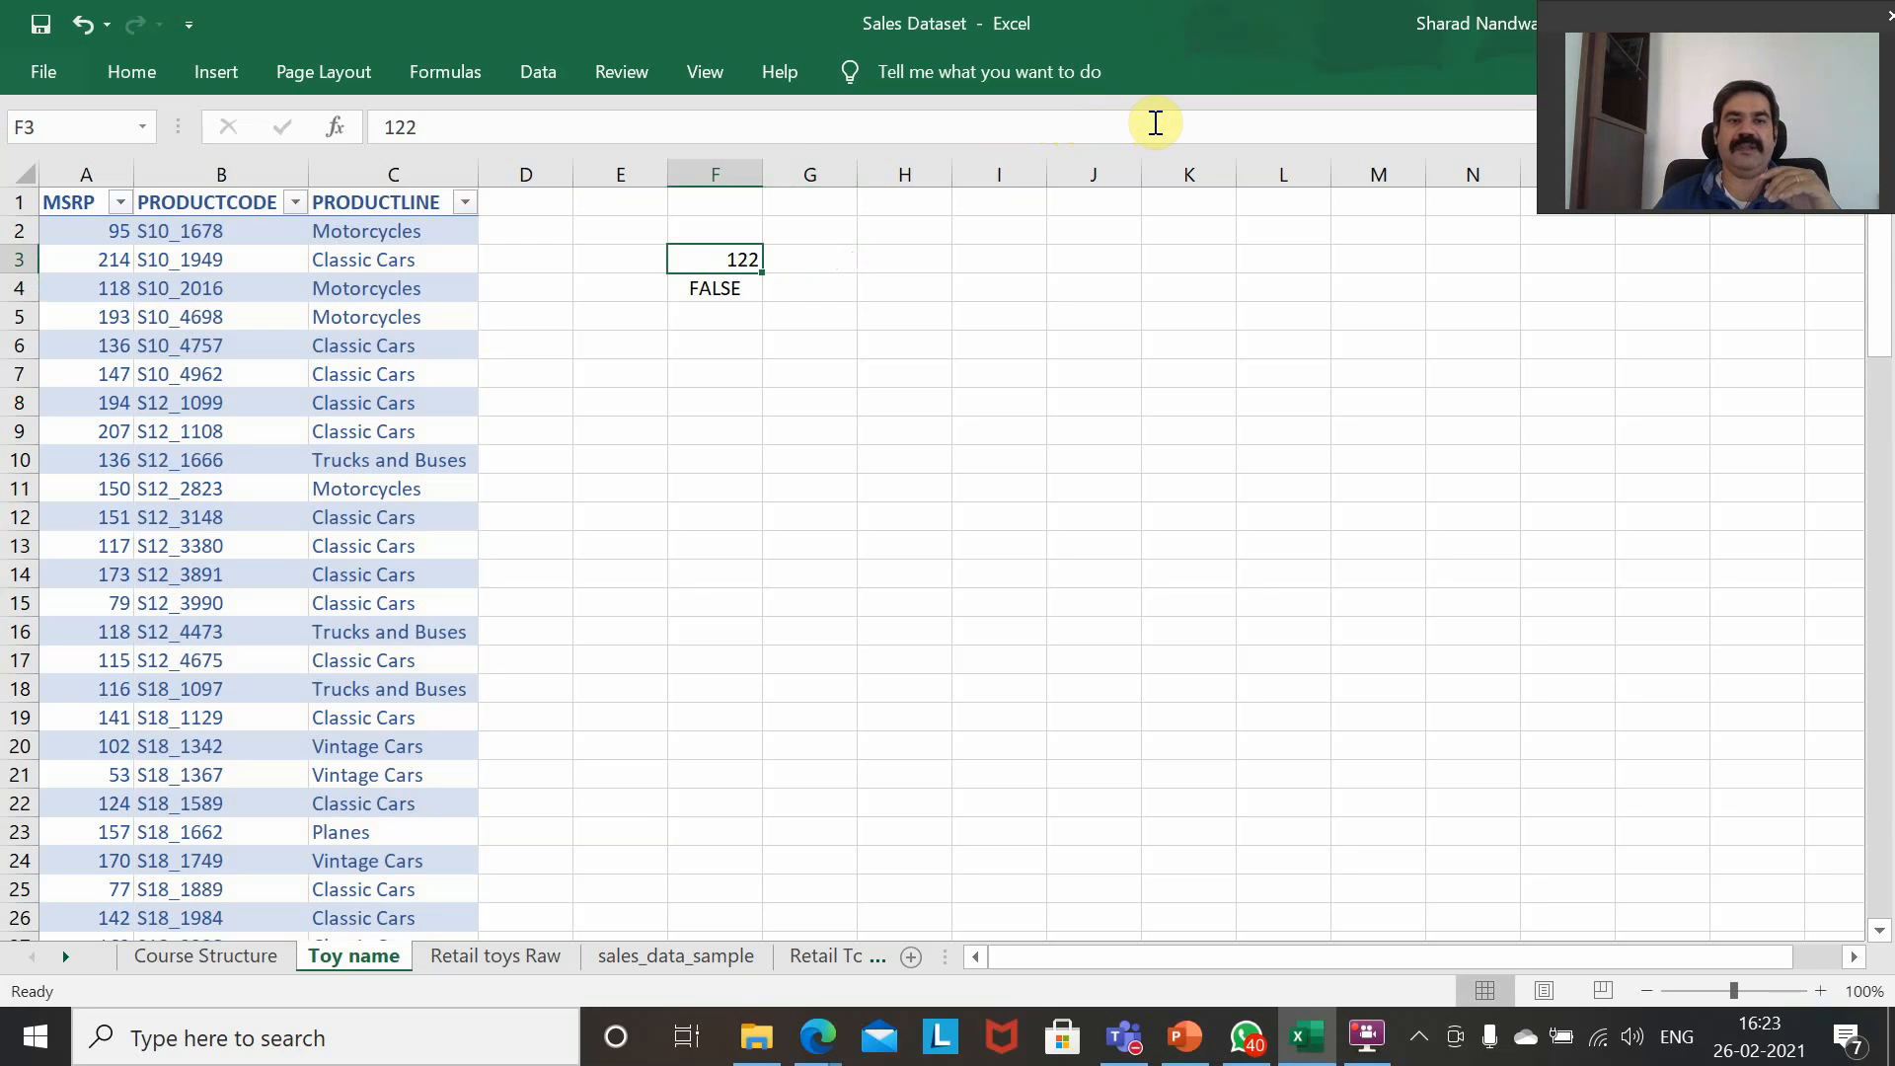
pyautogui.press('Down')
pyautogui.press('Up')
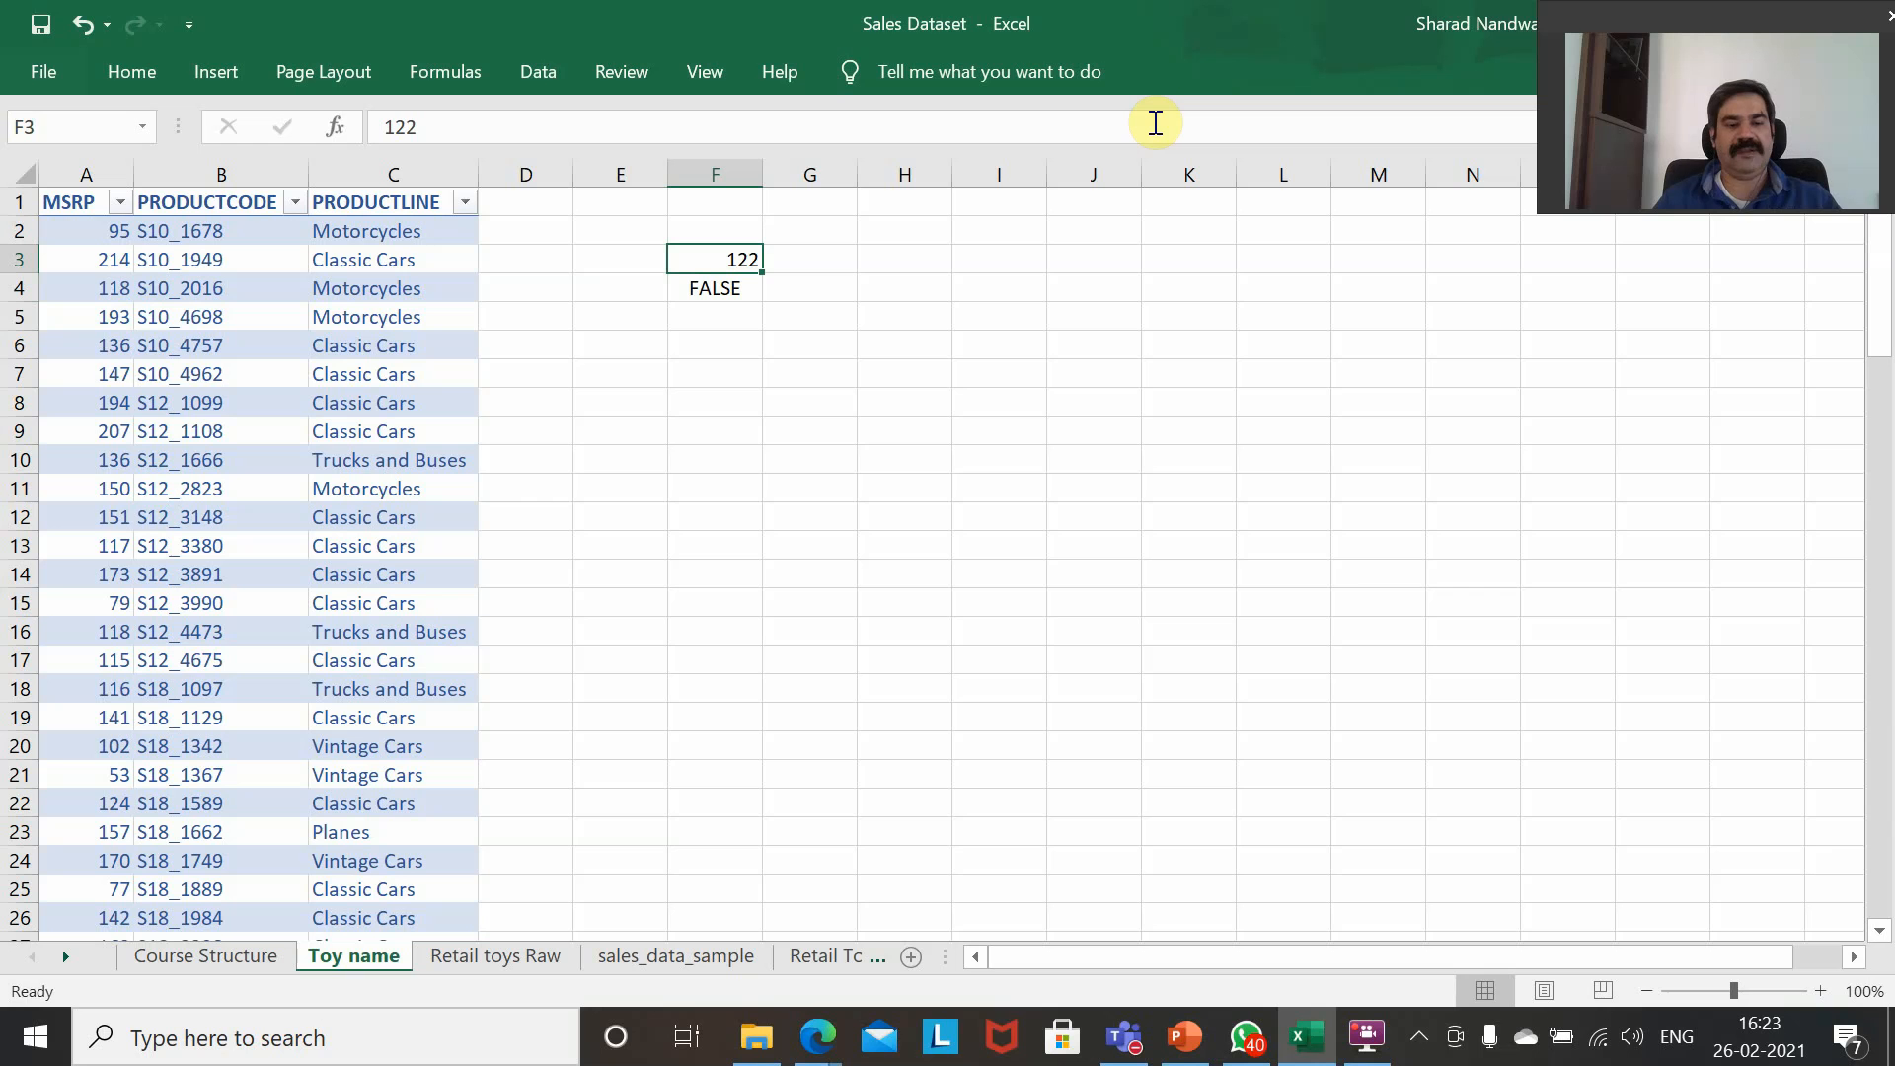
# Set the product code in F3 to S12_1099 and check the array formula in G3.
pyautogui.write('S12')
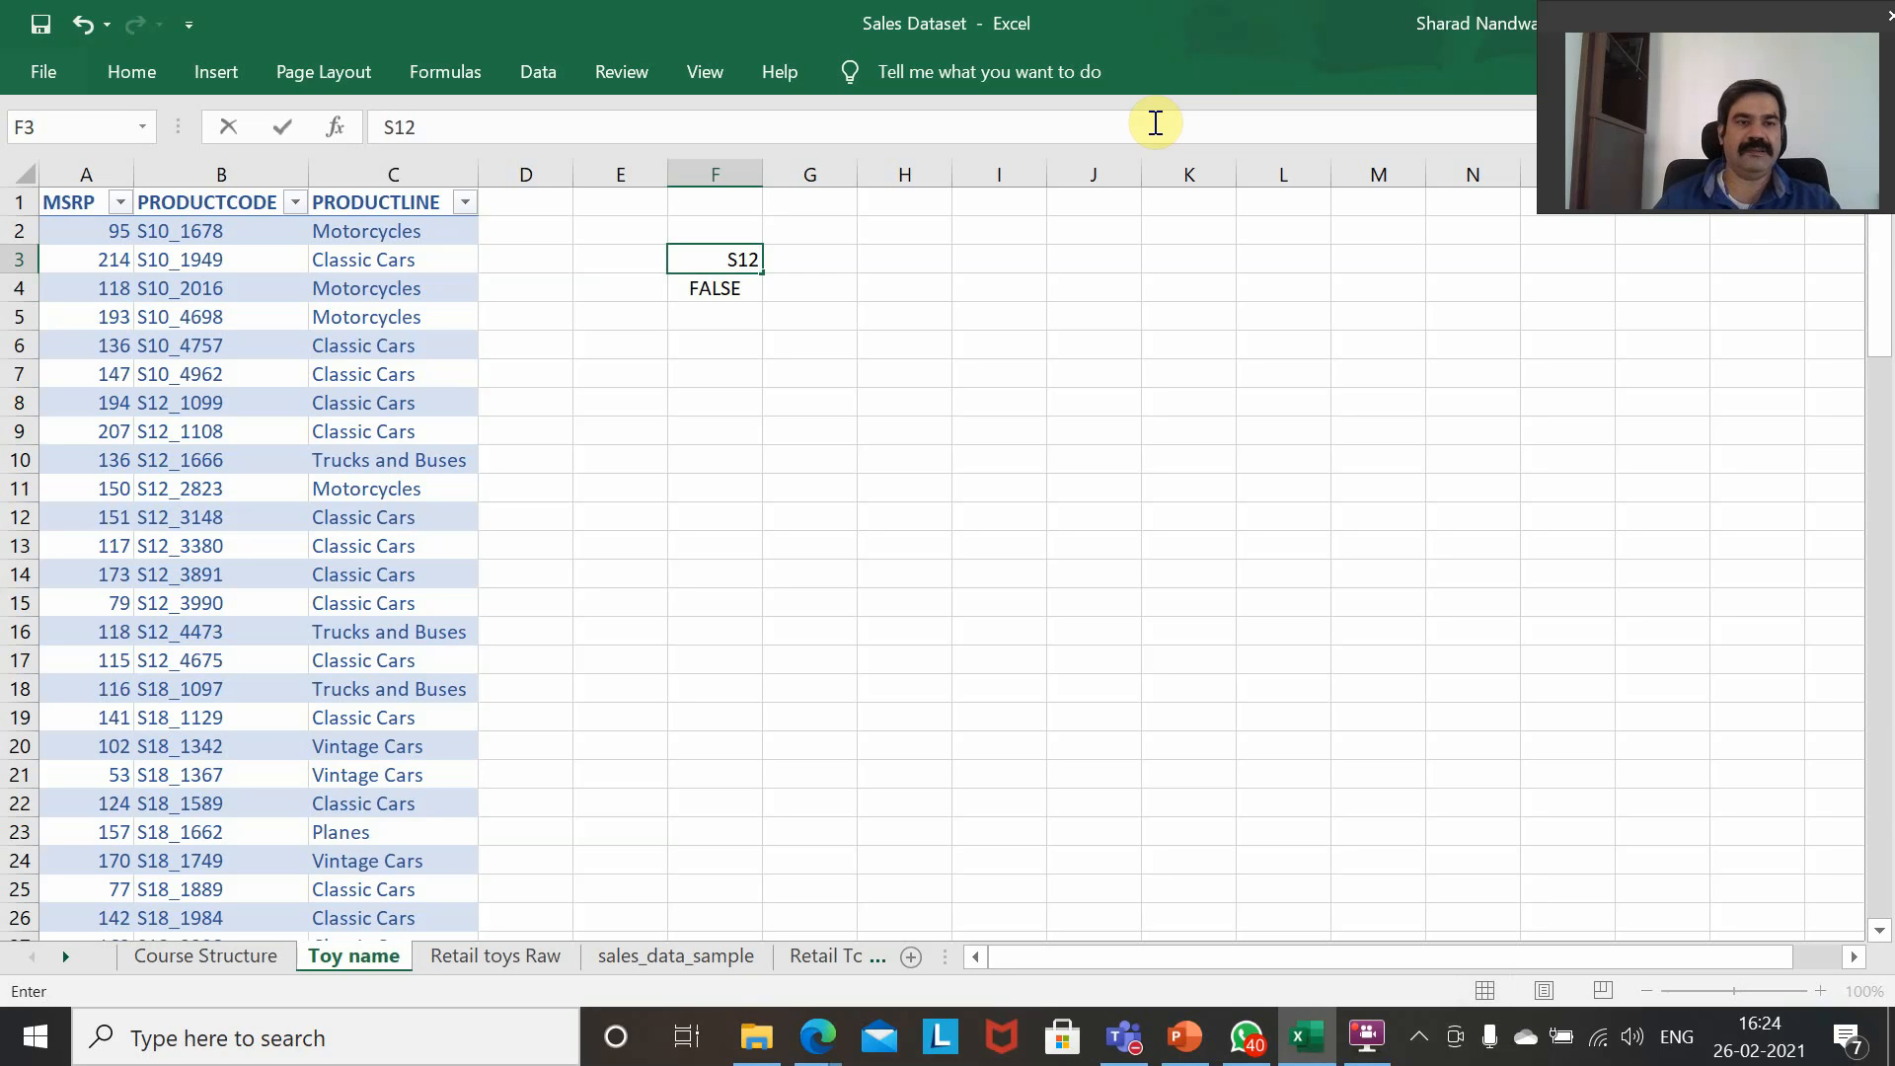
pyautogui.write('_1099')
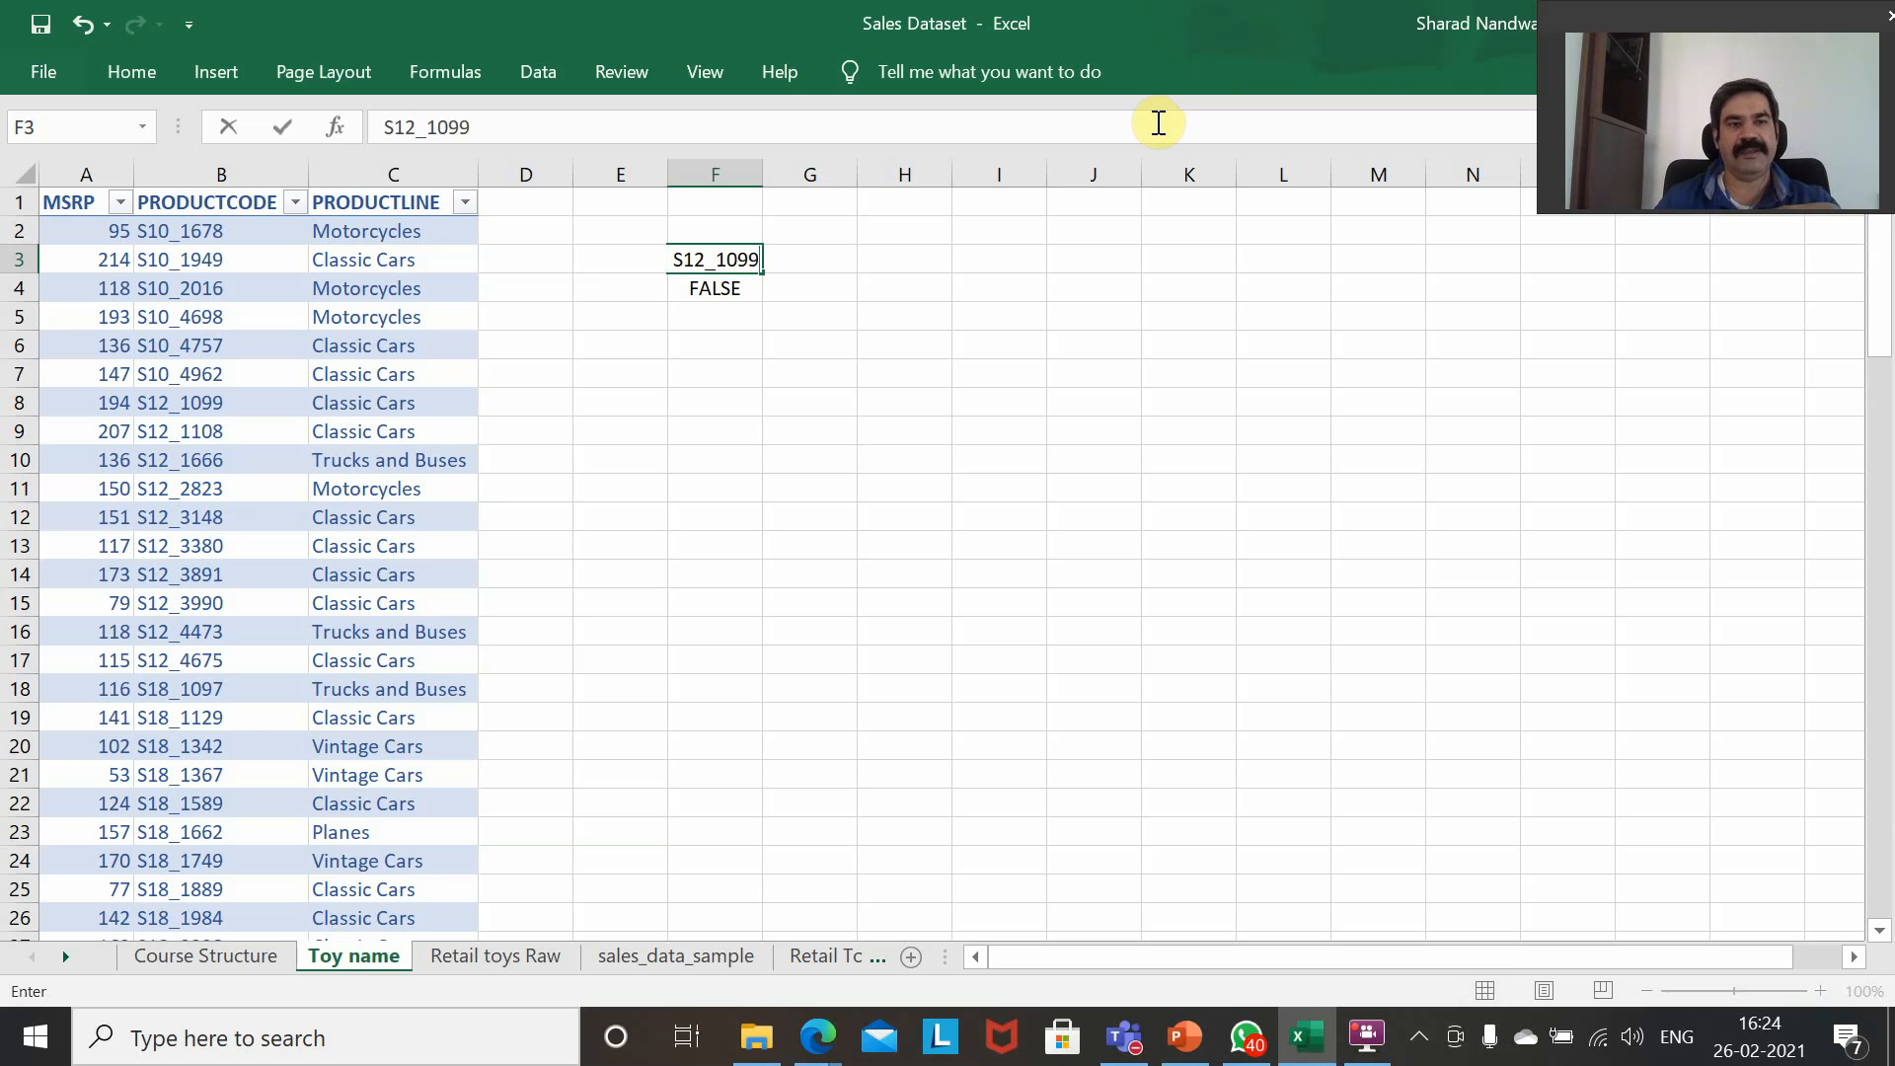
pyautogui.press('Return')
pyautogui.press('Up')
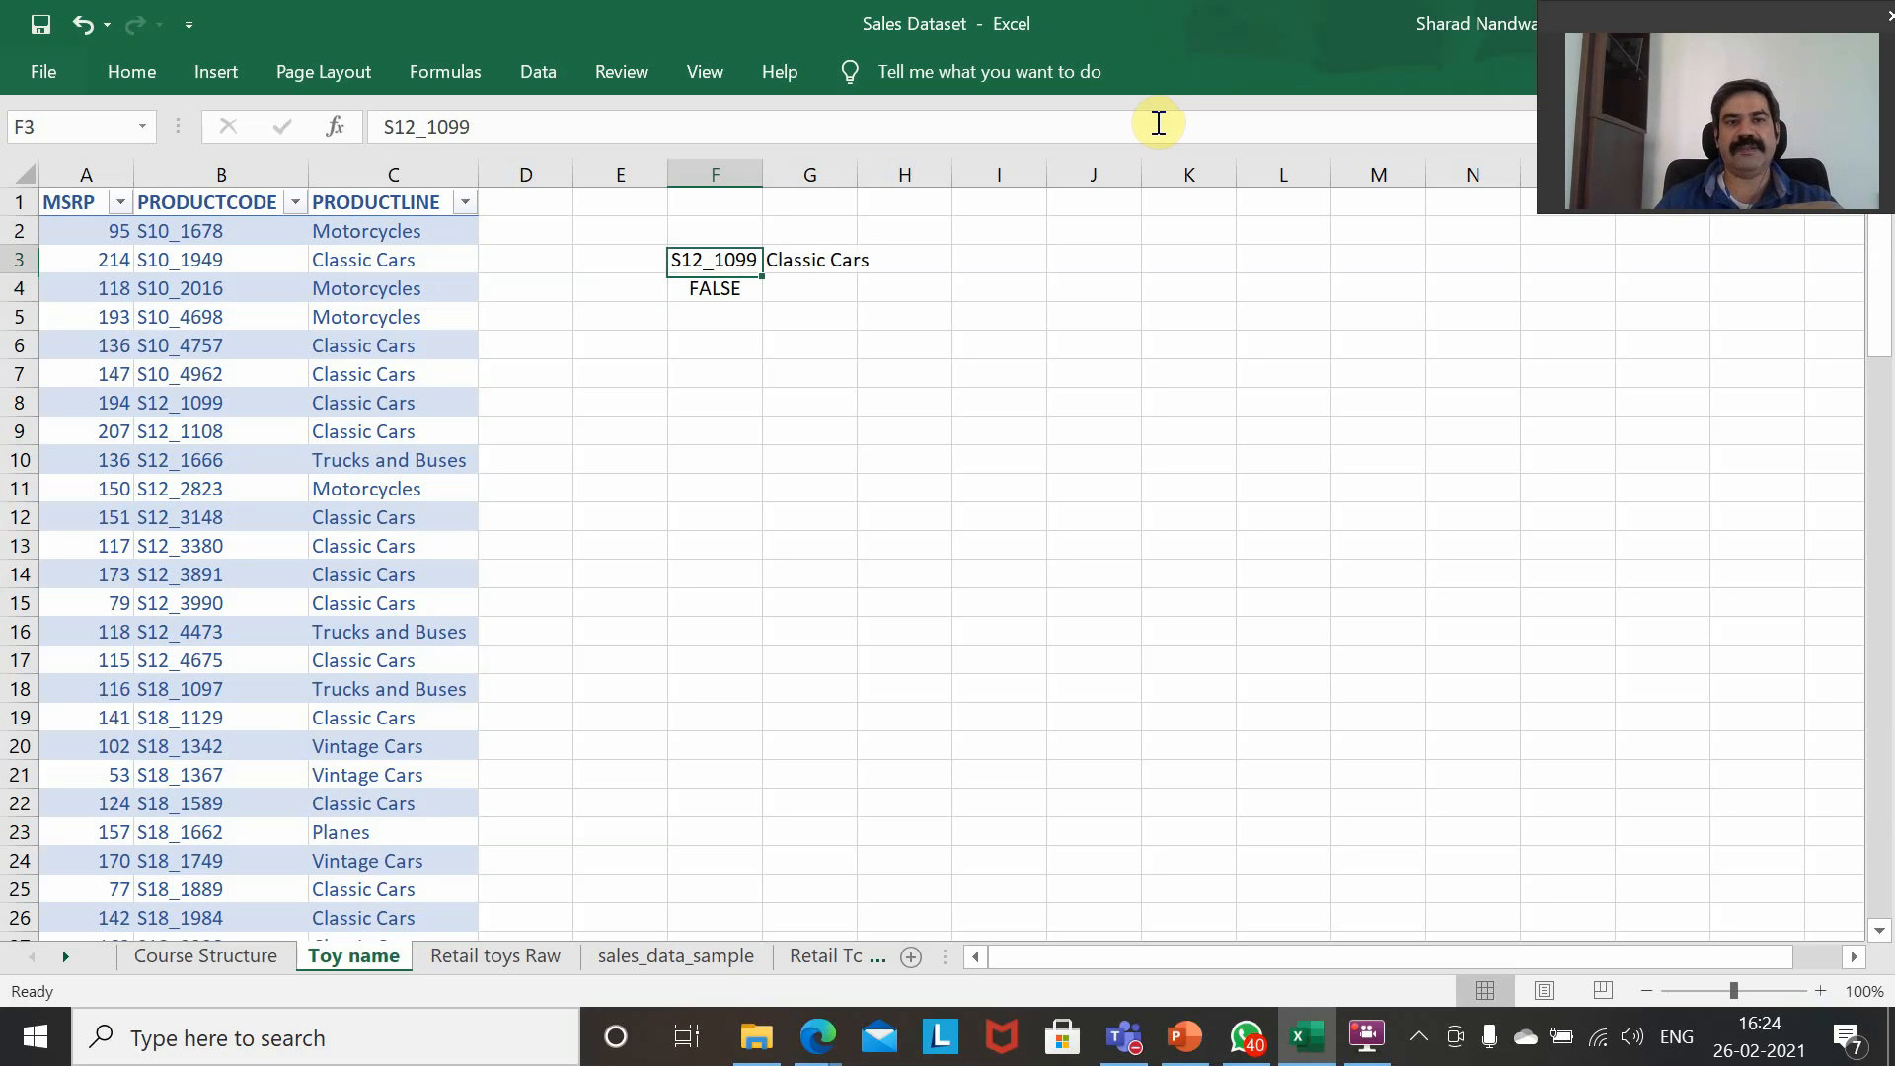
pyautogui.press('Right')
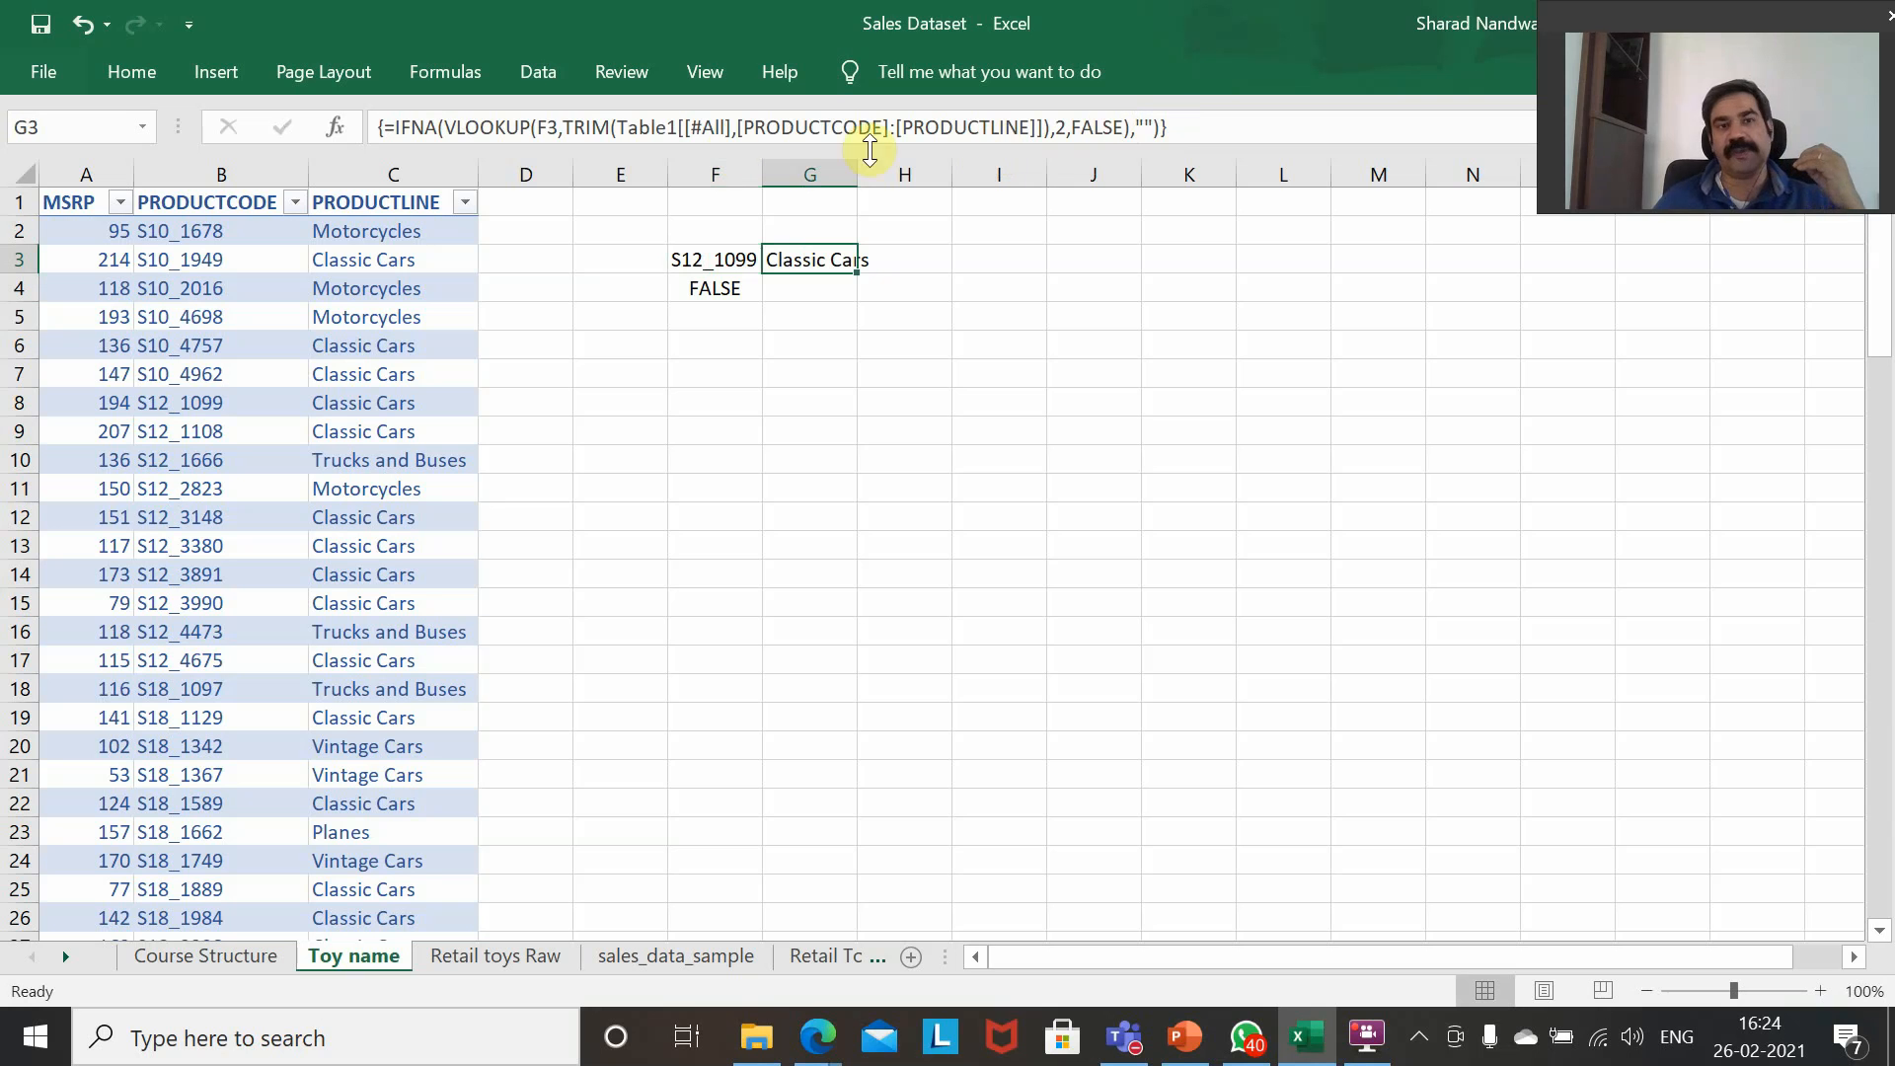
# Test the lookup with a stray trailing space after the product code S12_1099 in F3.
pyautogui.click(705, 257)
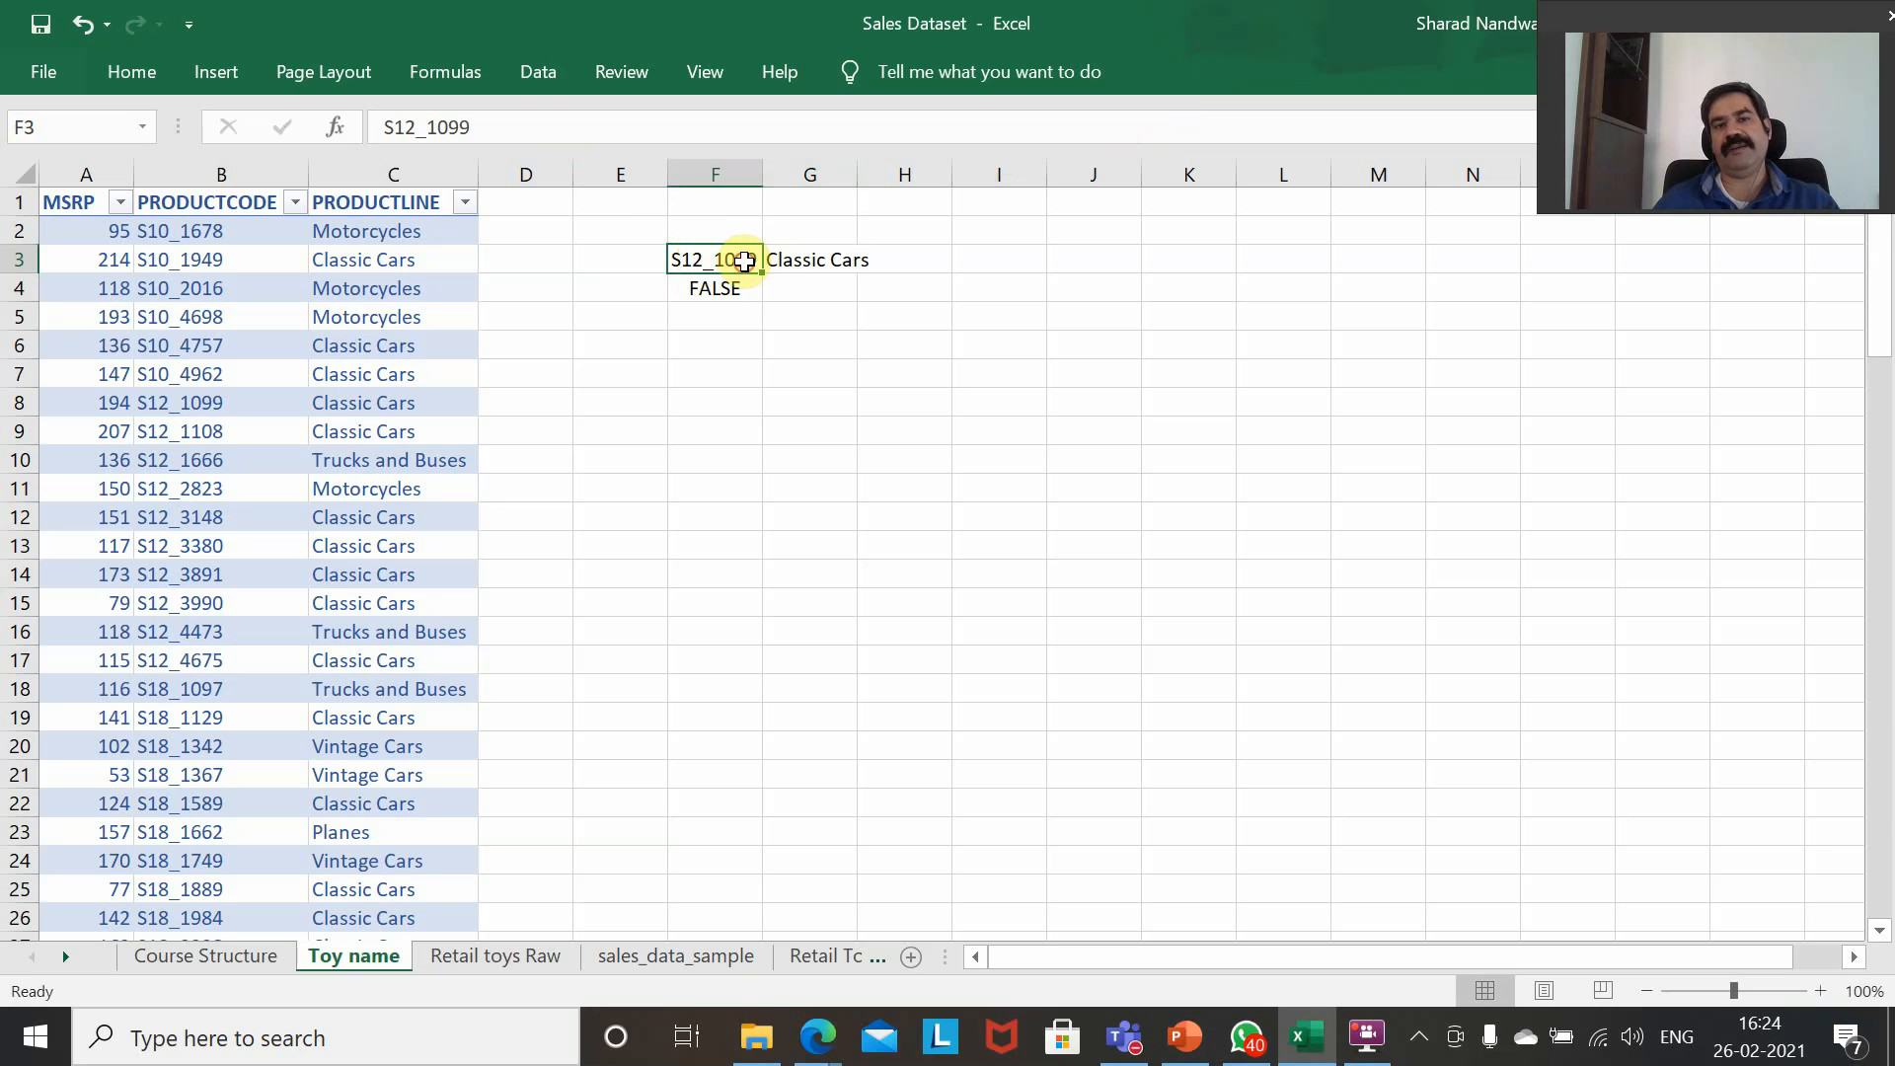
pyautogui.doubleClick(743, 261)
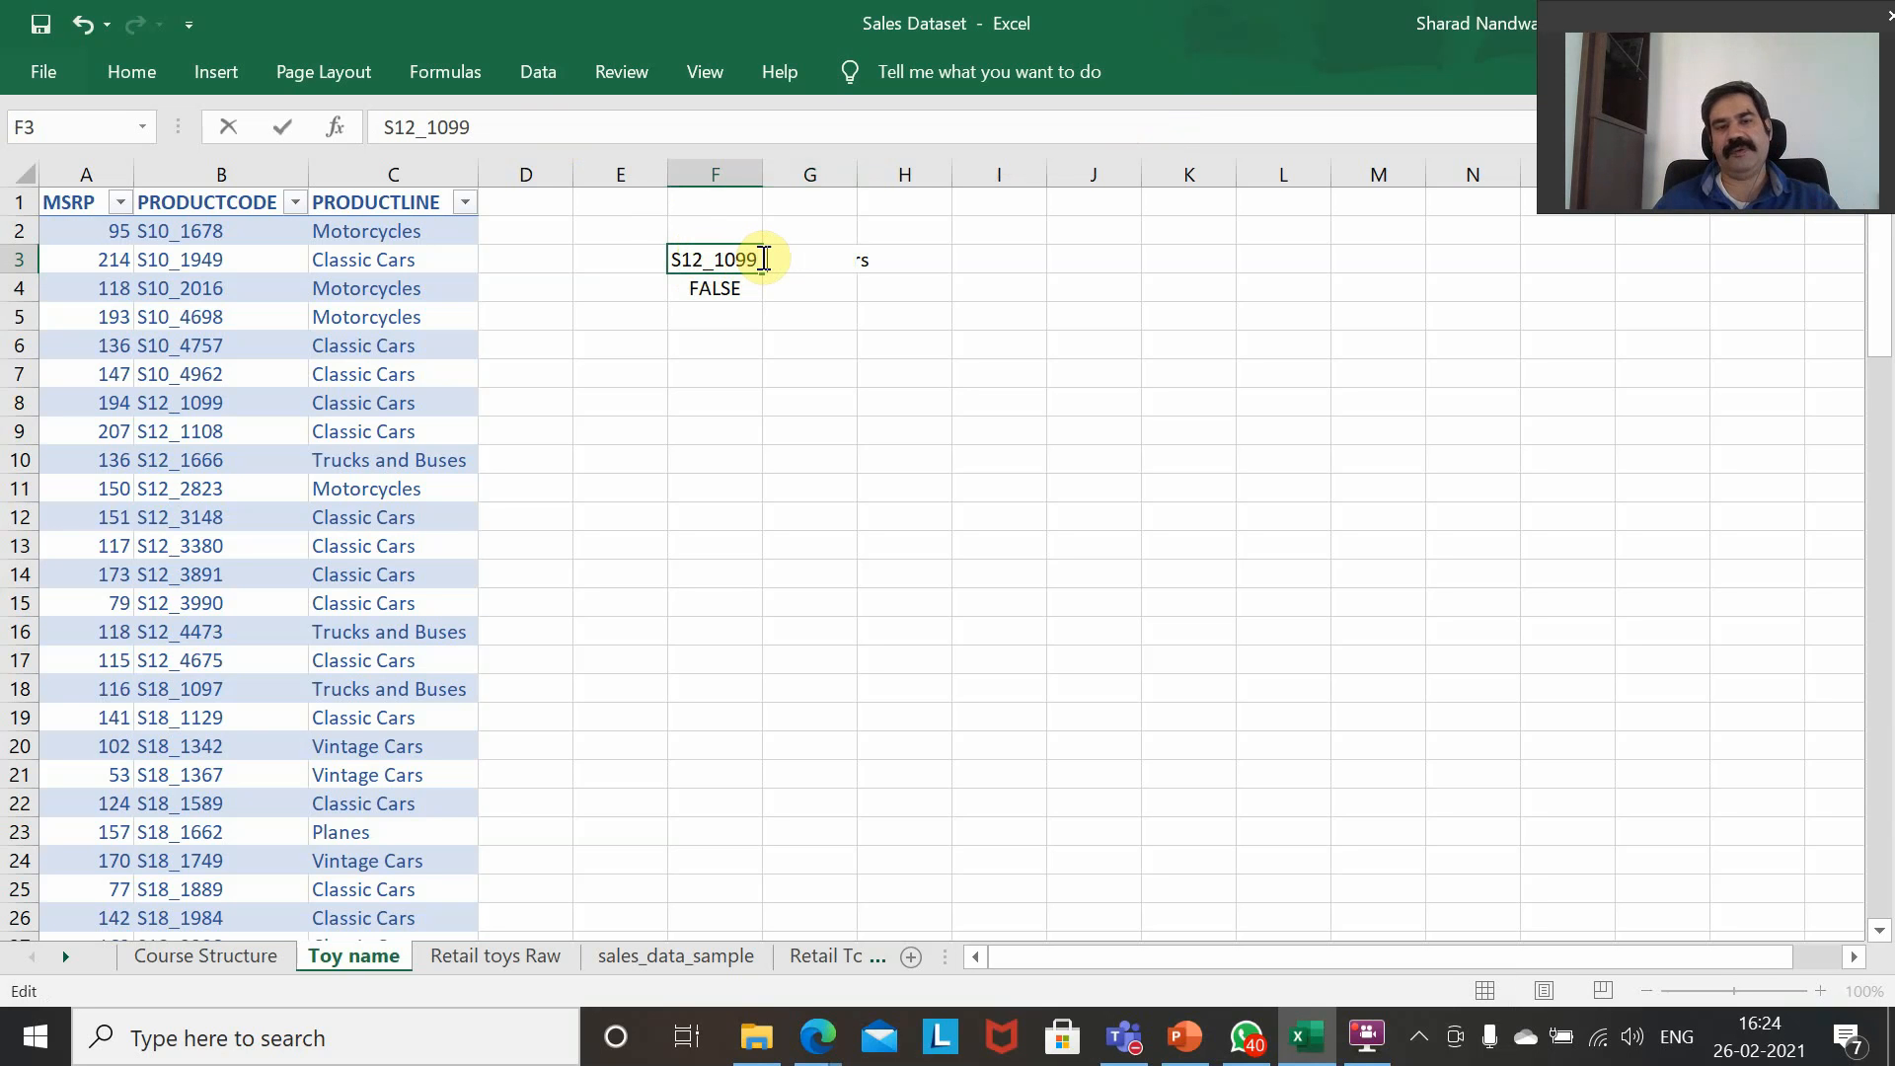
pyautogui.press('Return')
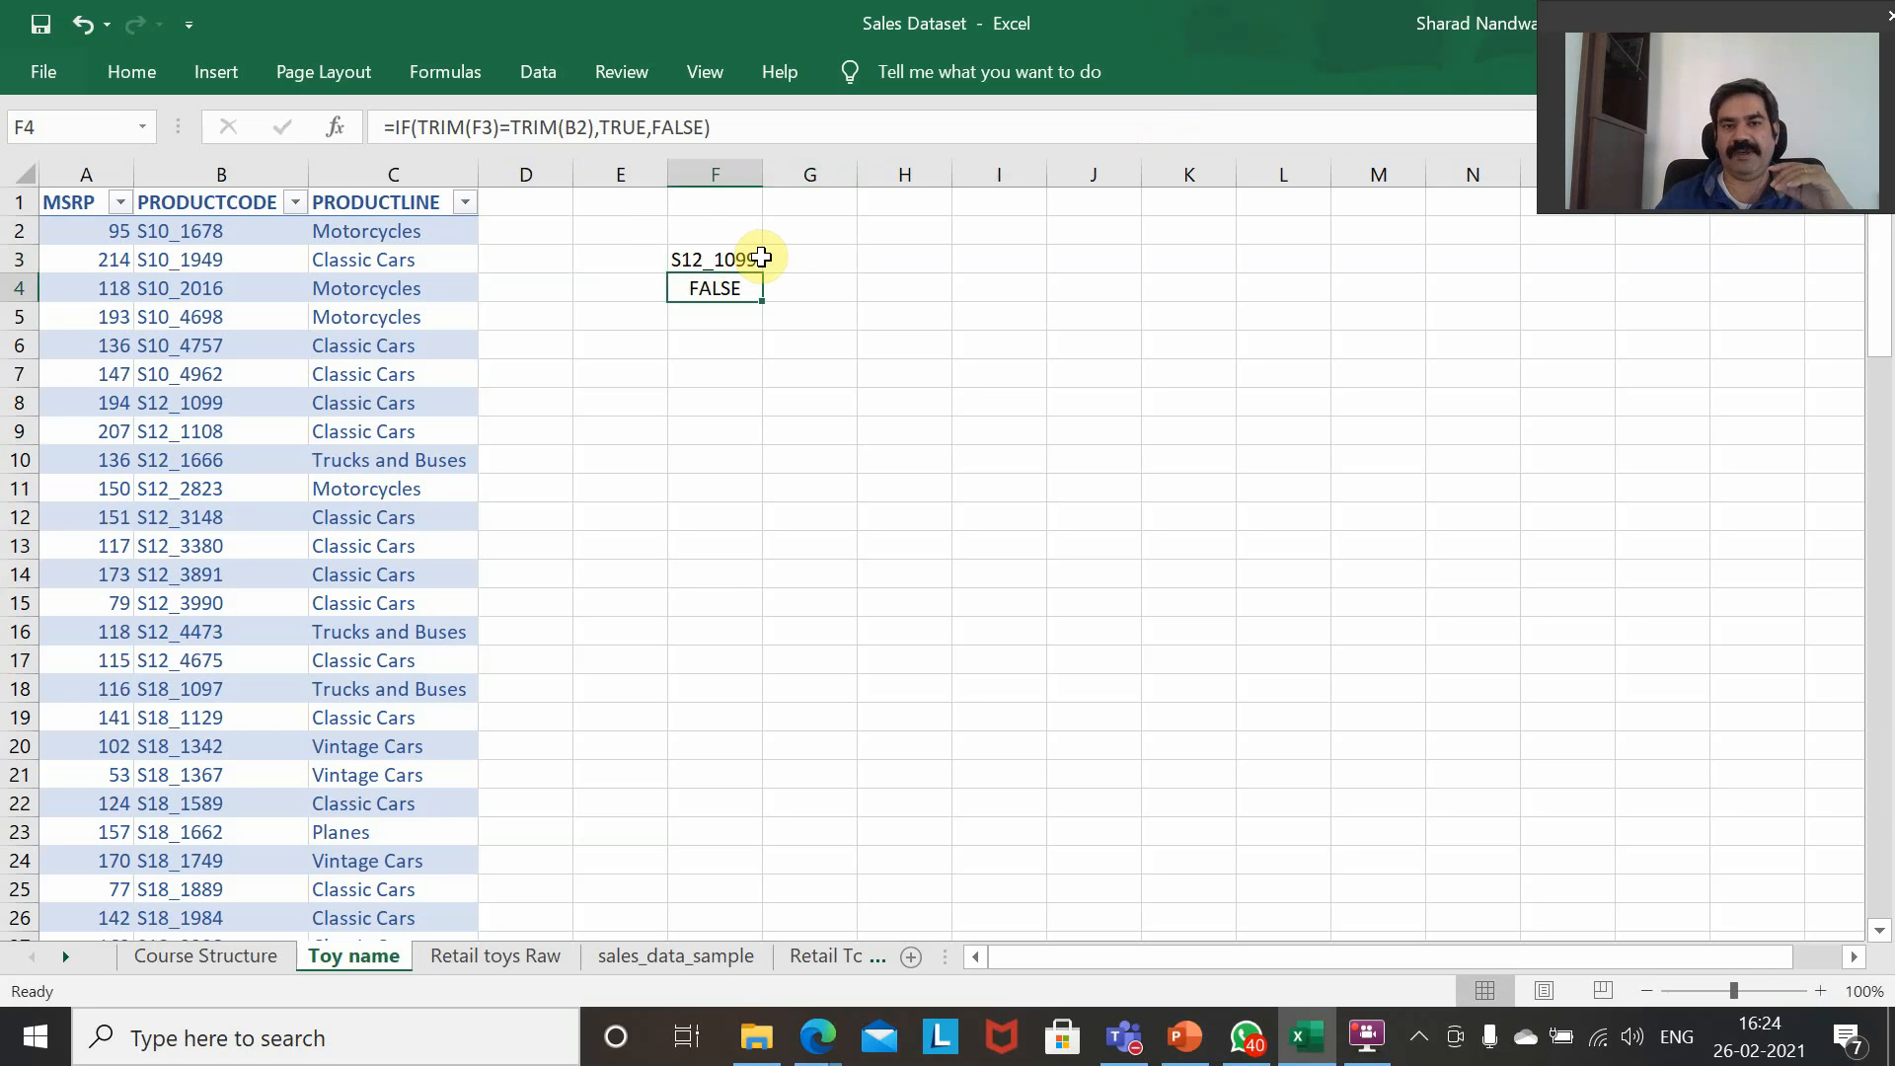
pyautogui.click(762, 257)
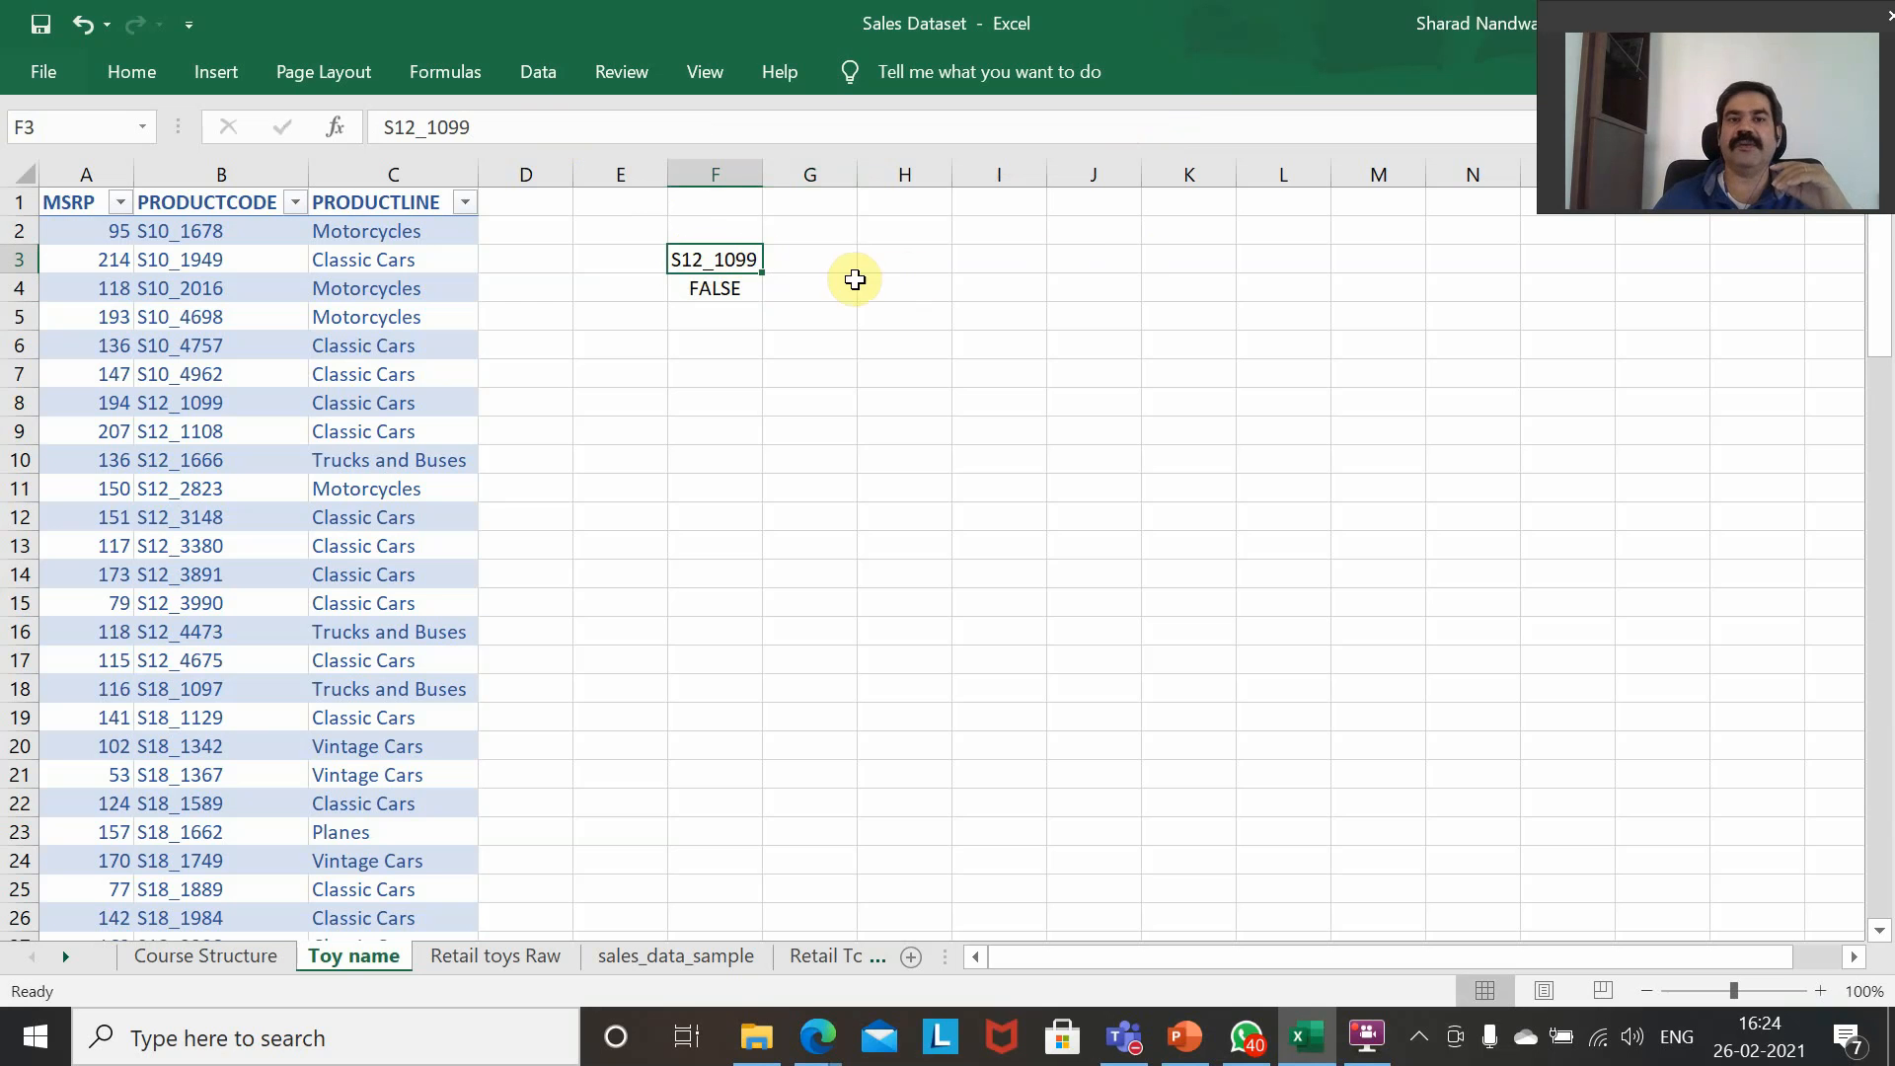
# Wrap the F3 lookup value in TRIM within the G3 formula and commit it as an array formula.
pyautogui.click(805, 261)
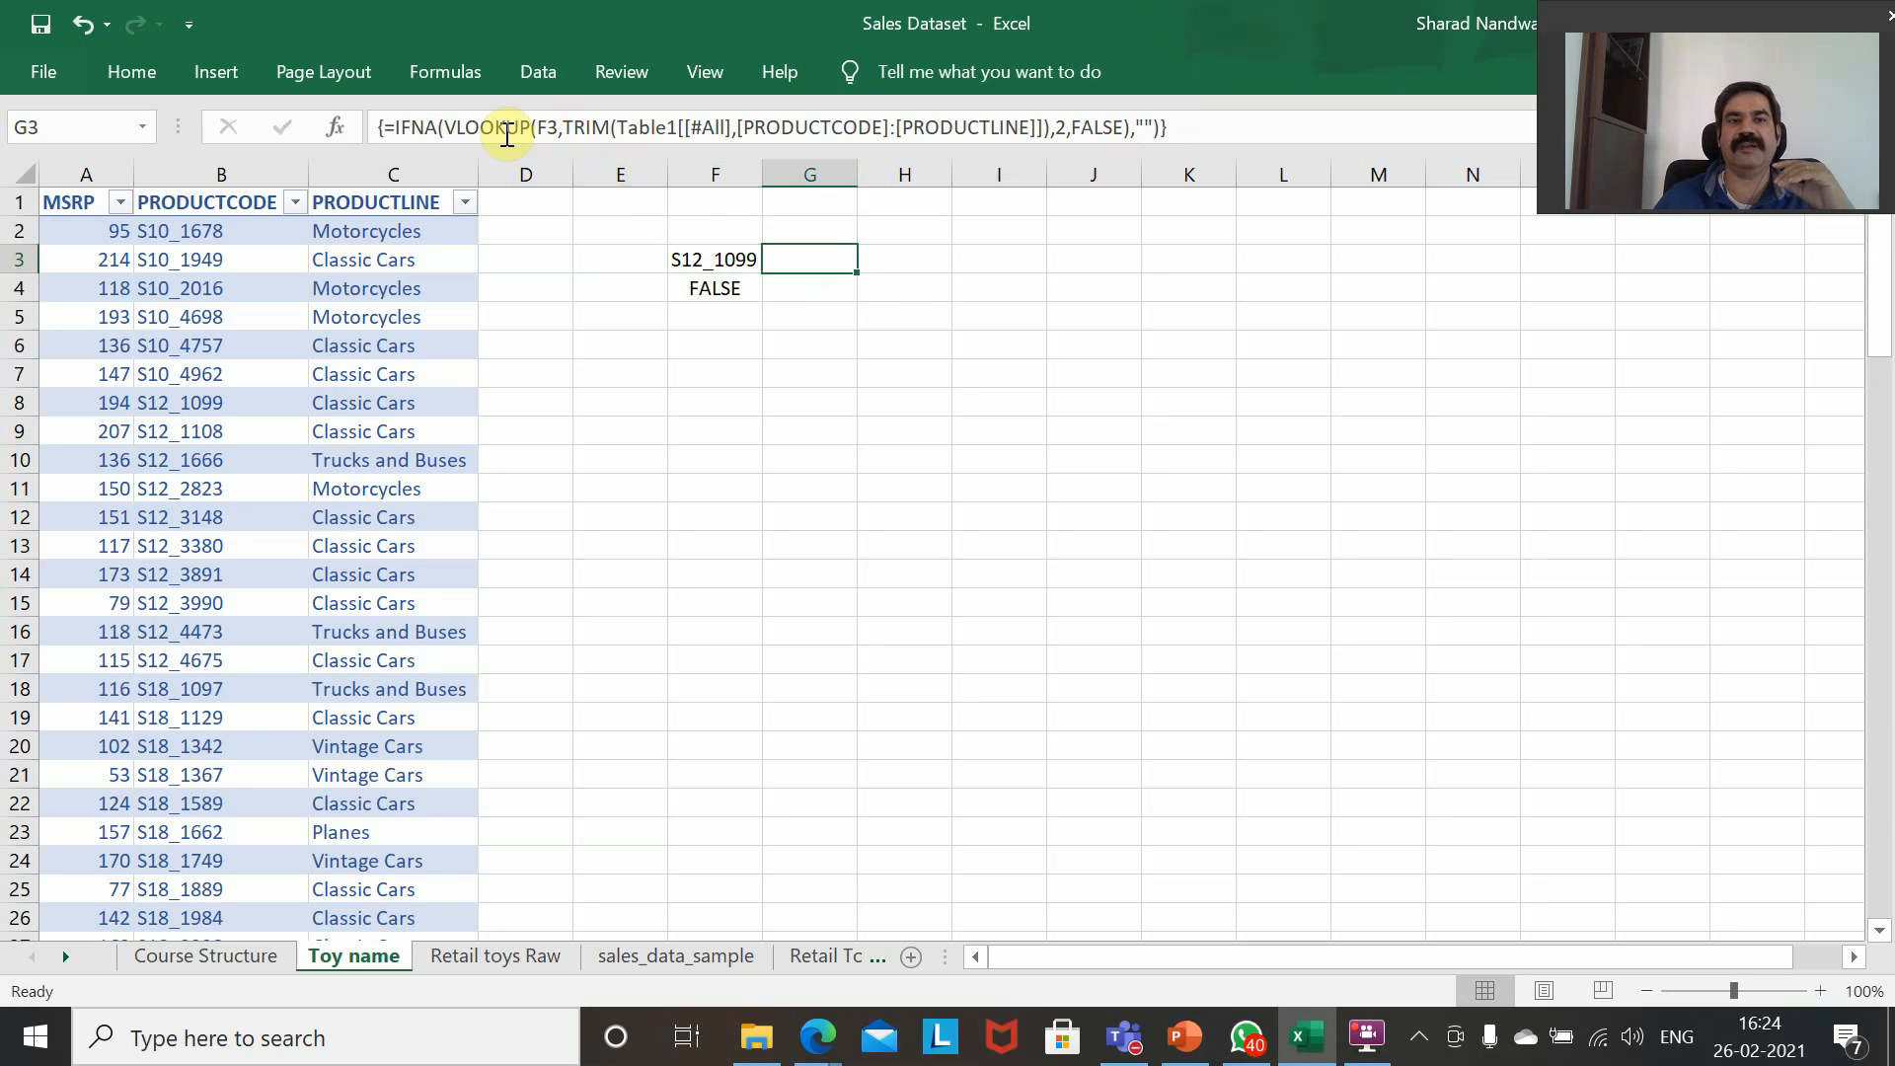
pyautogui.click(540, 126)
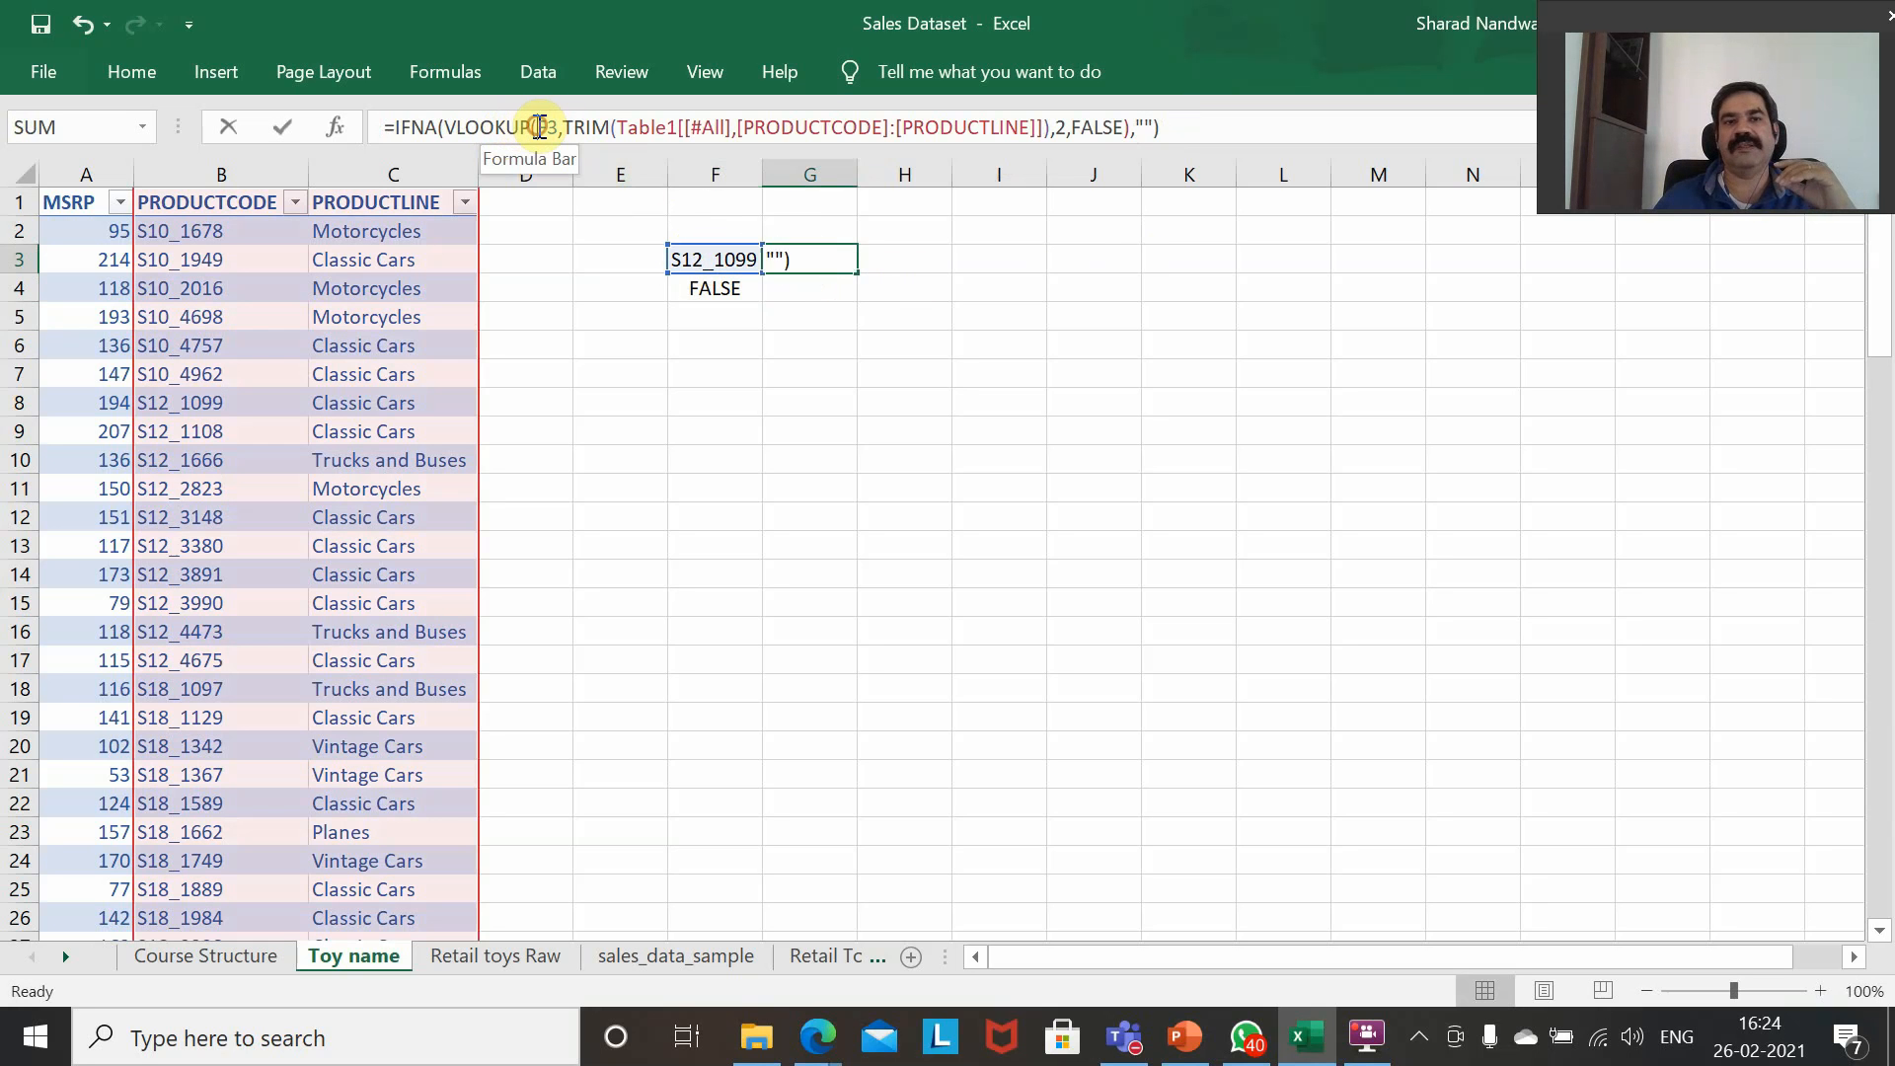
pyautogui.write('TRIM(F3')
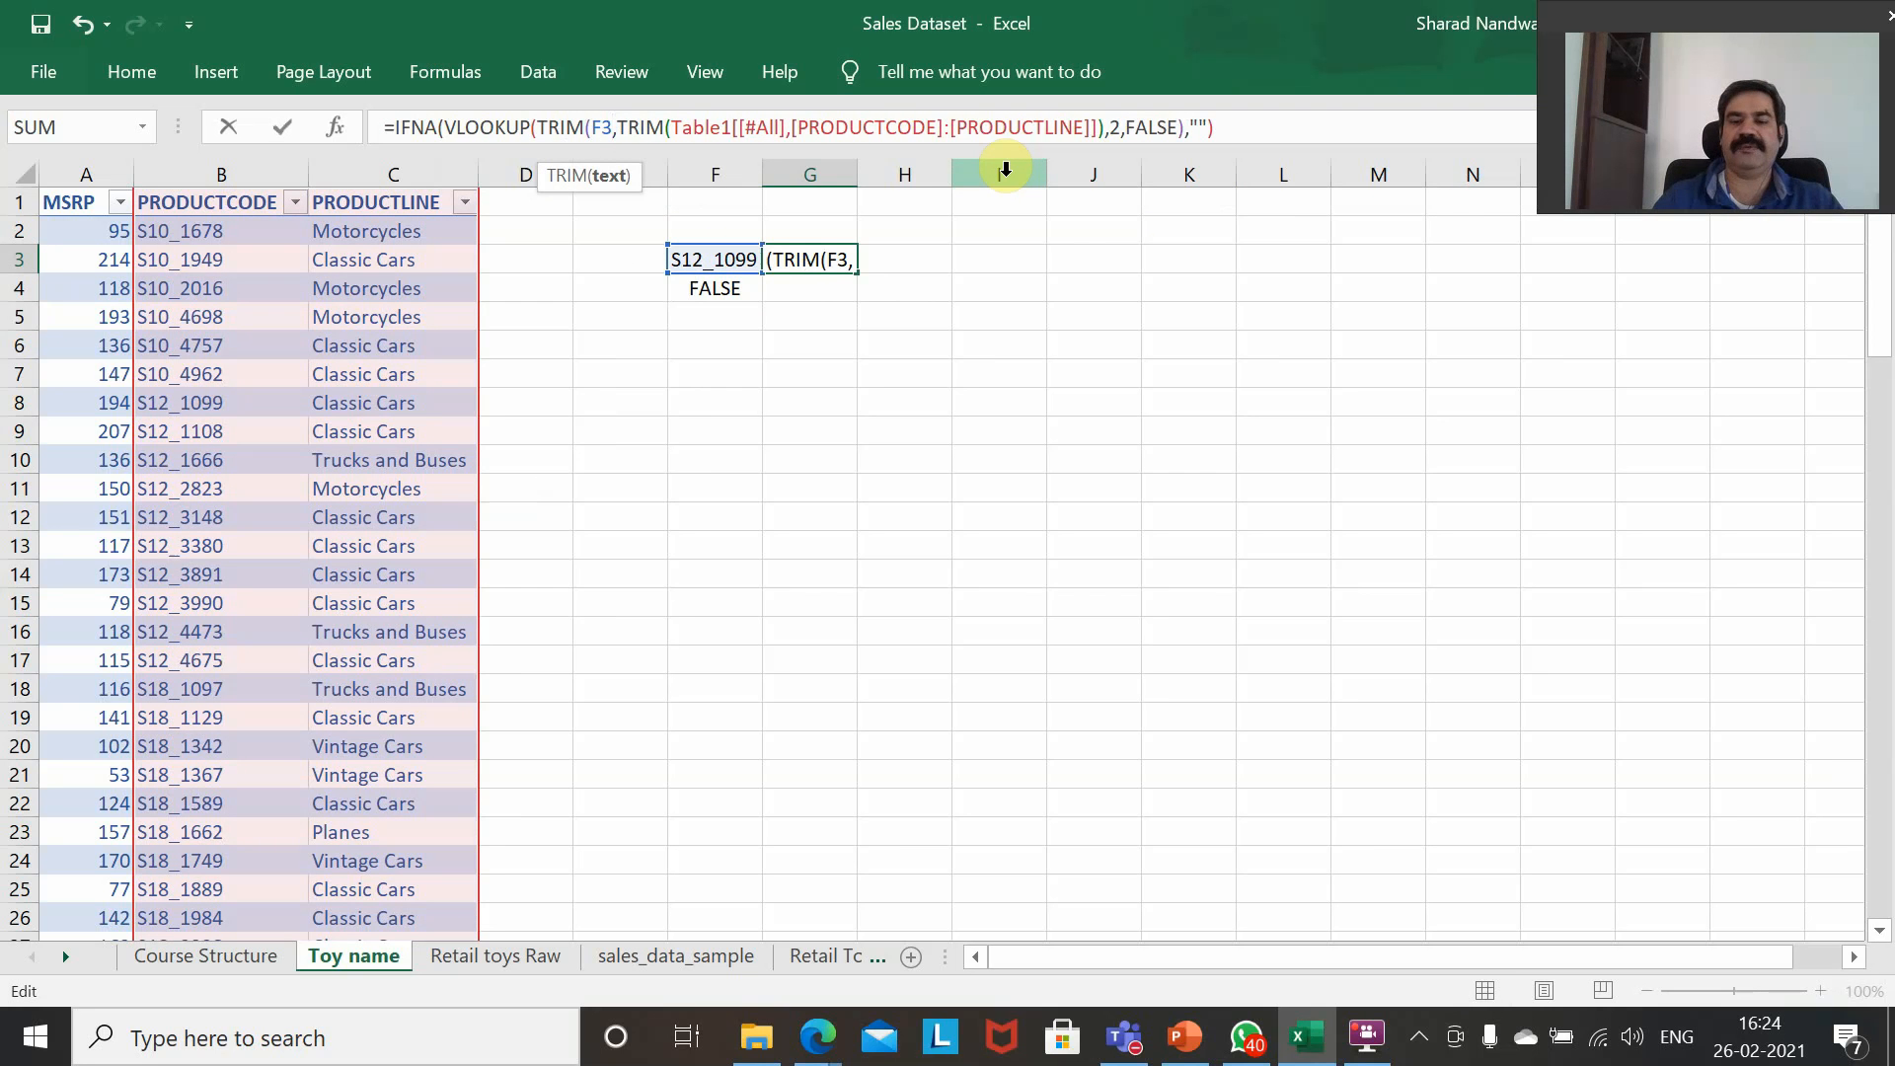
pyautogui.write(')')
pyautogui.hotkey('ctrl', 'shift', 'Return')
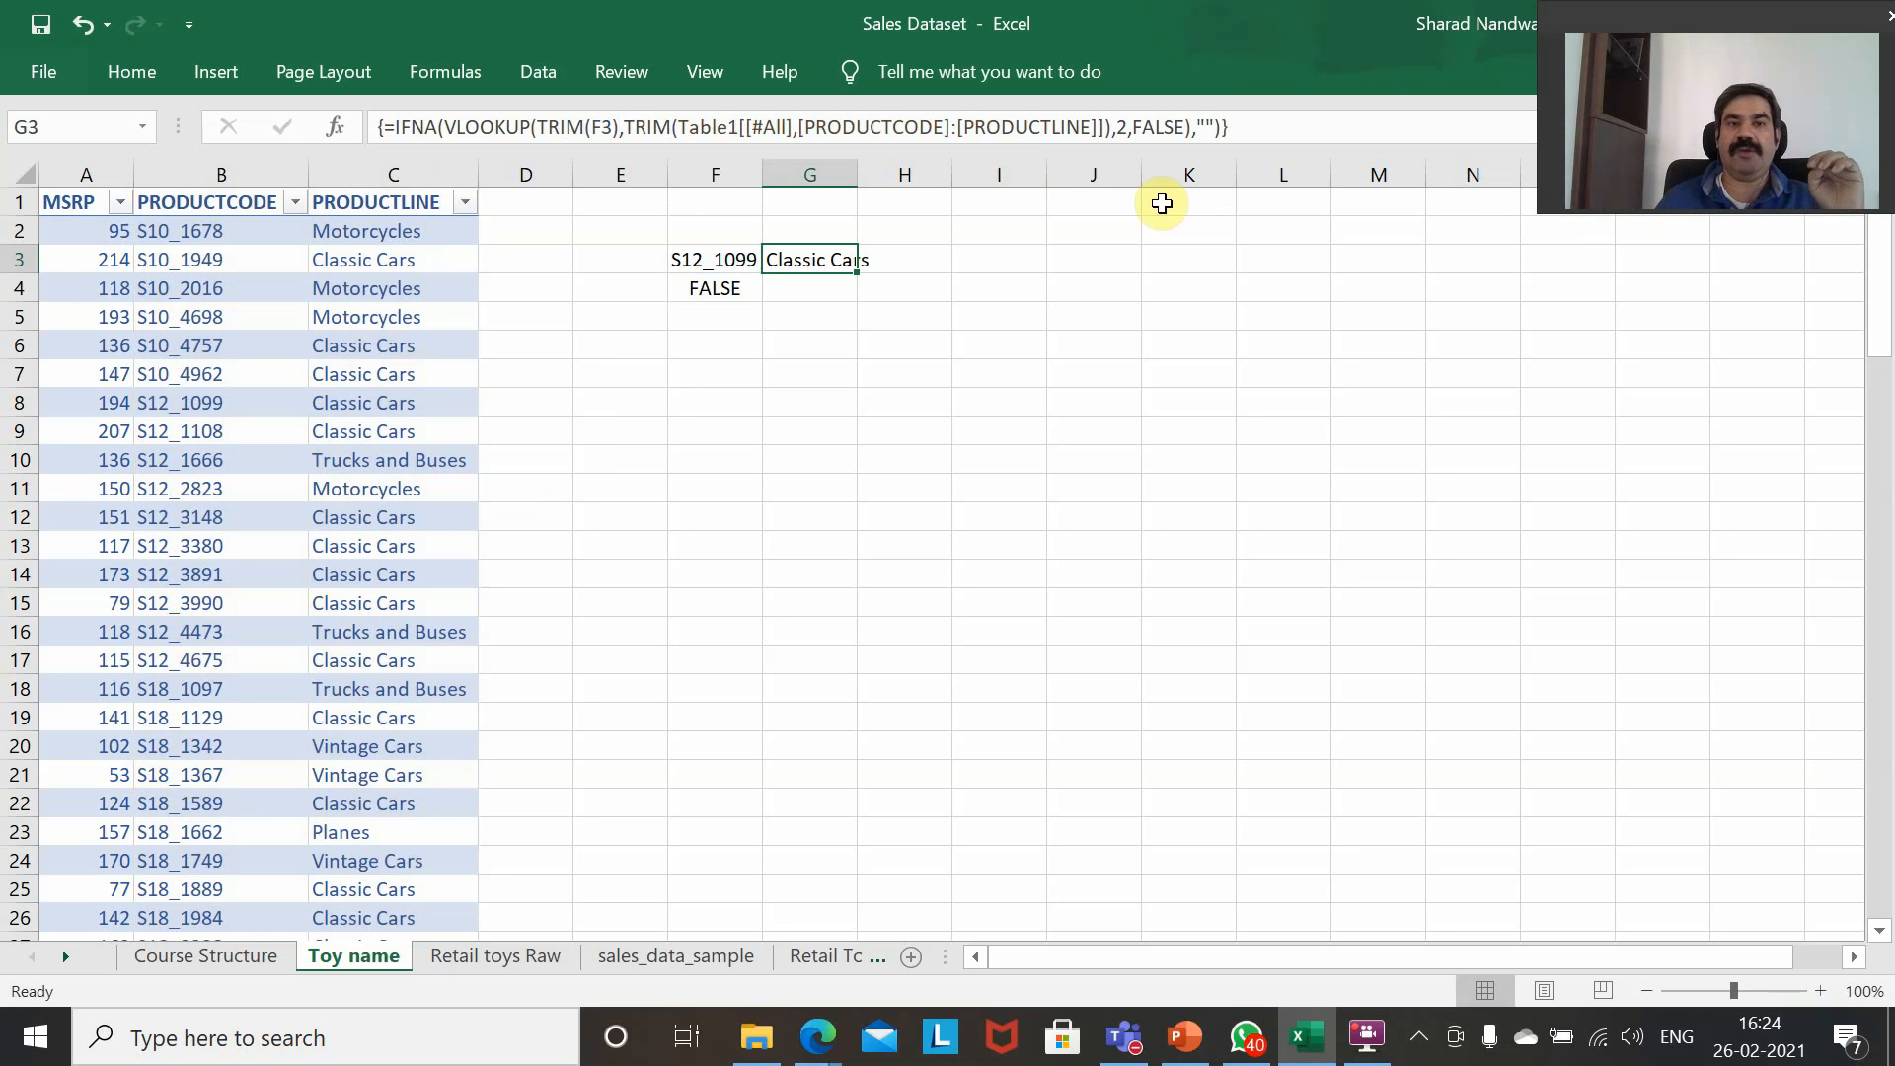
pyautogui.click(465, 951)
pyautogui.click(1109, 231)
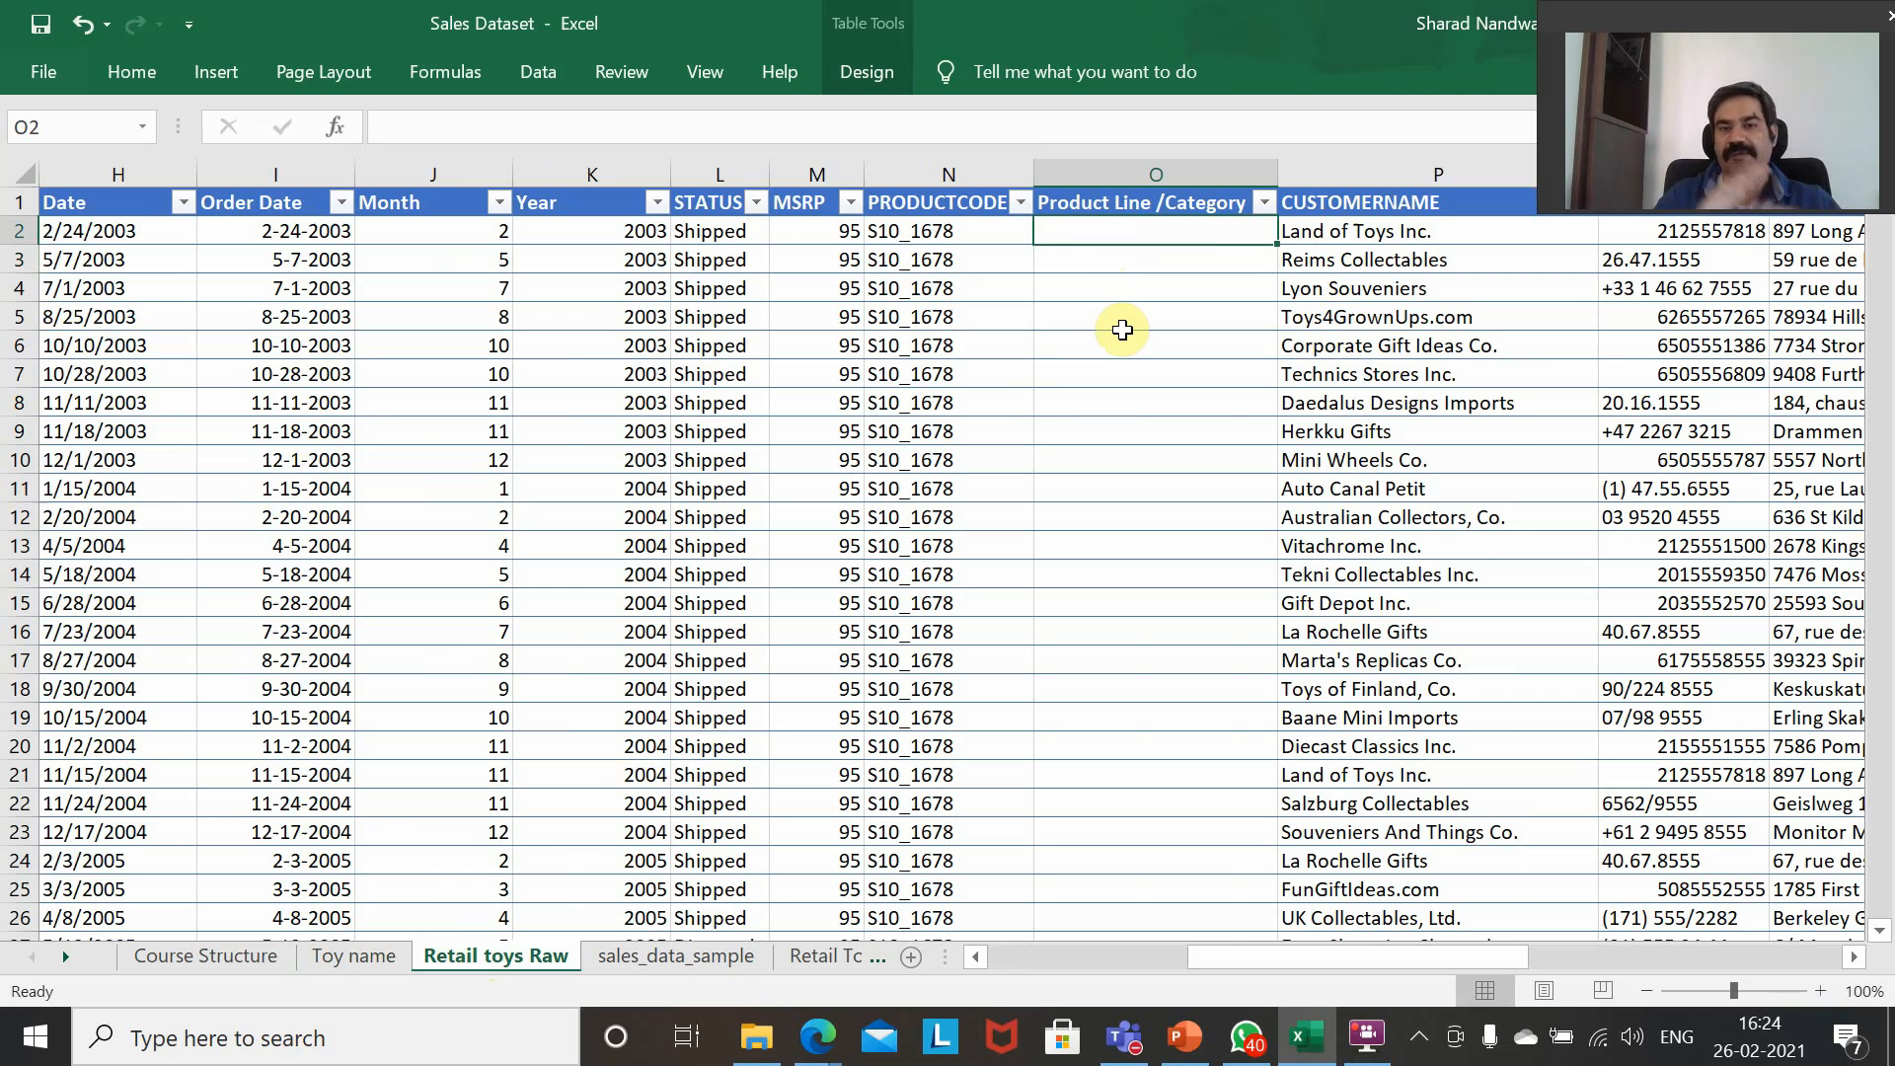
pyautogui.write('=')
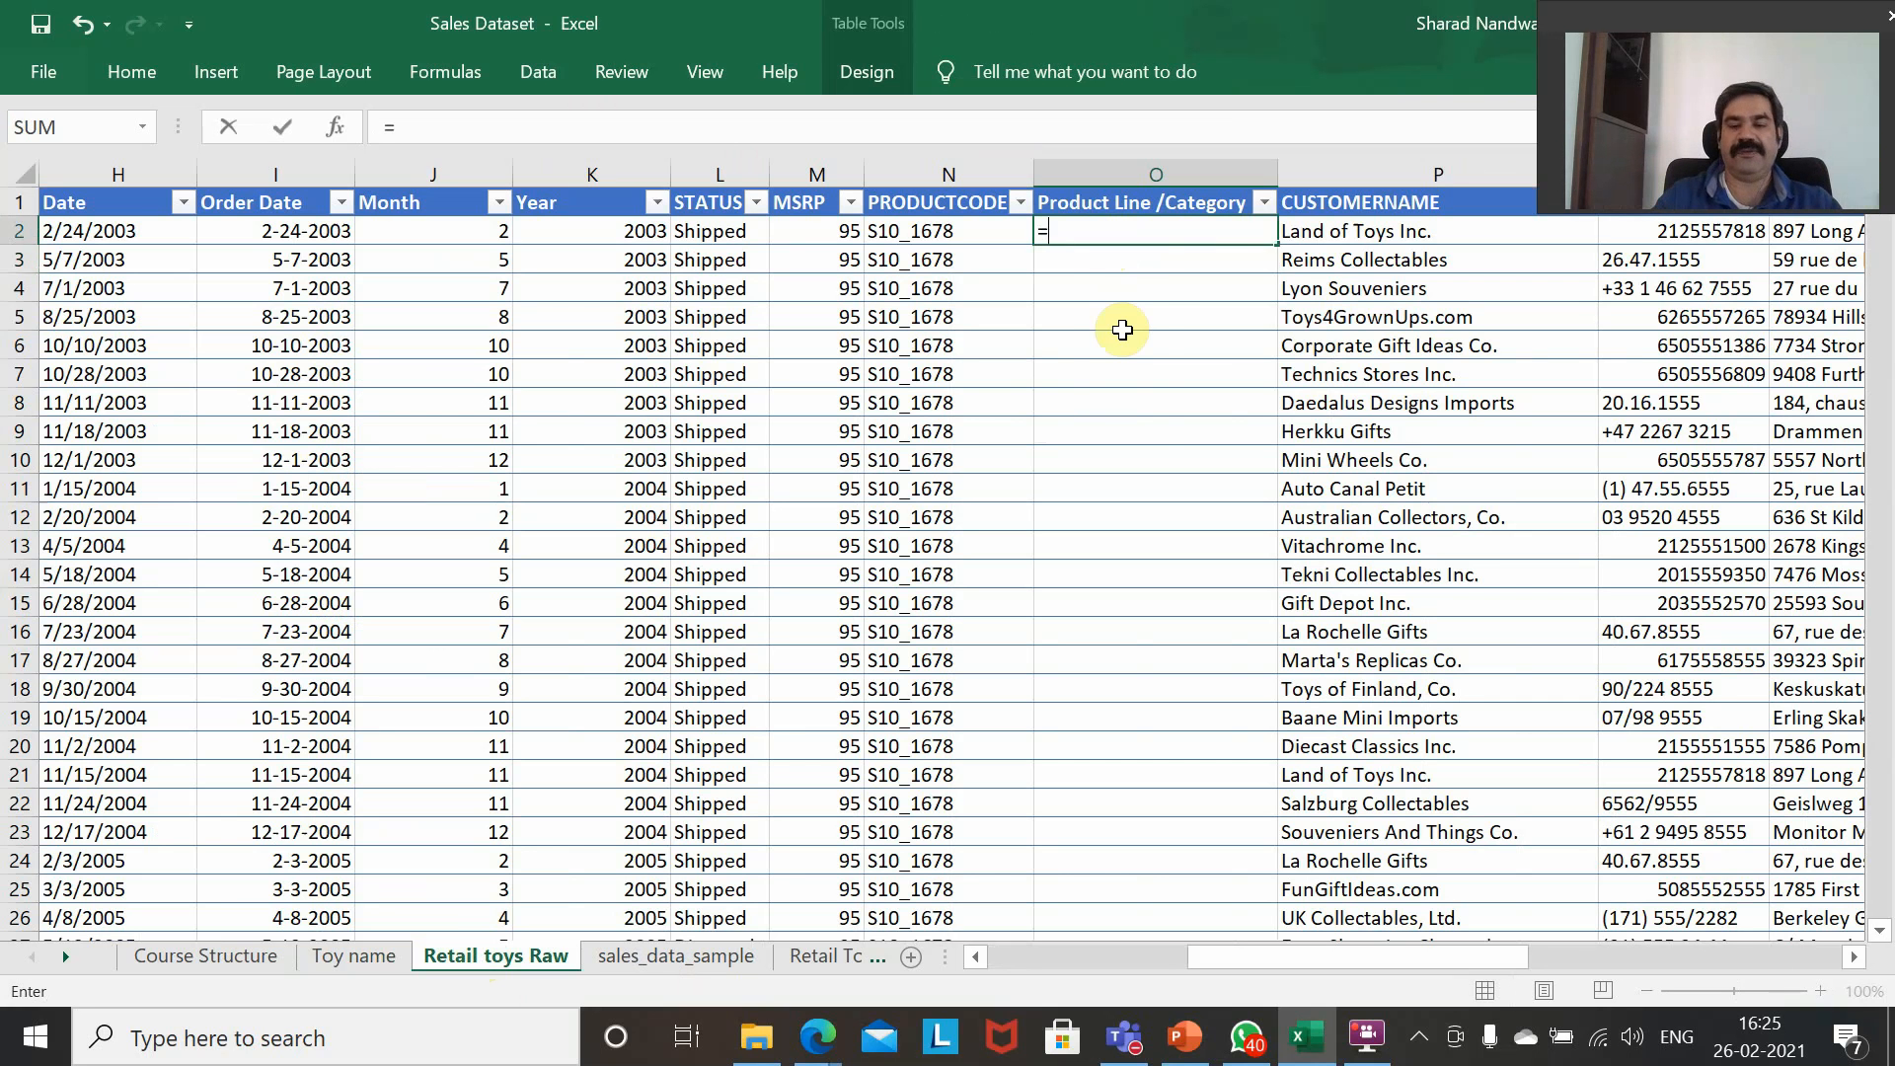
pyautogui.write('VLOOKUP(')
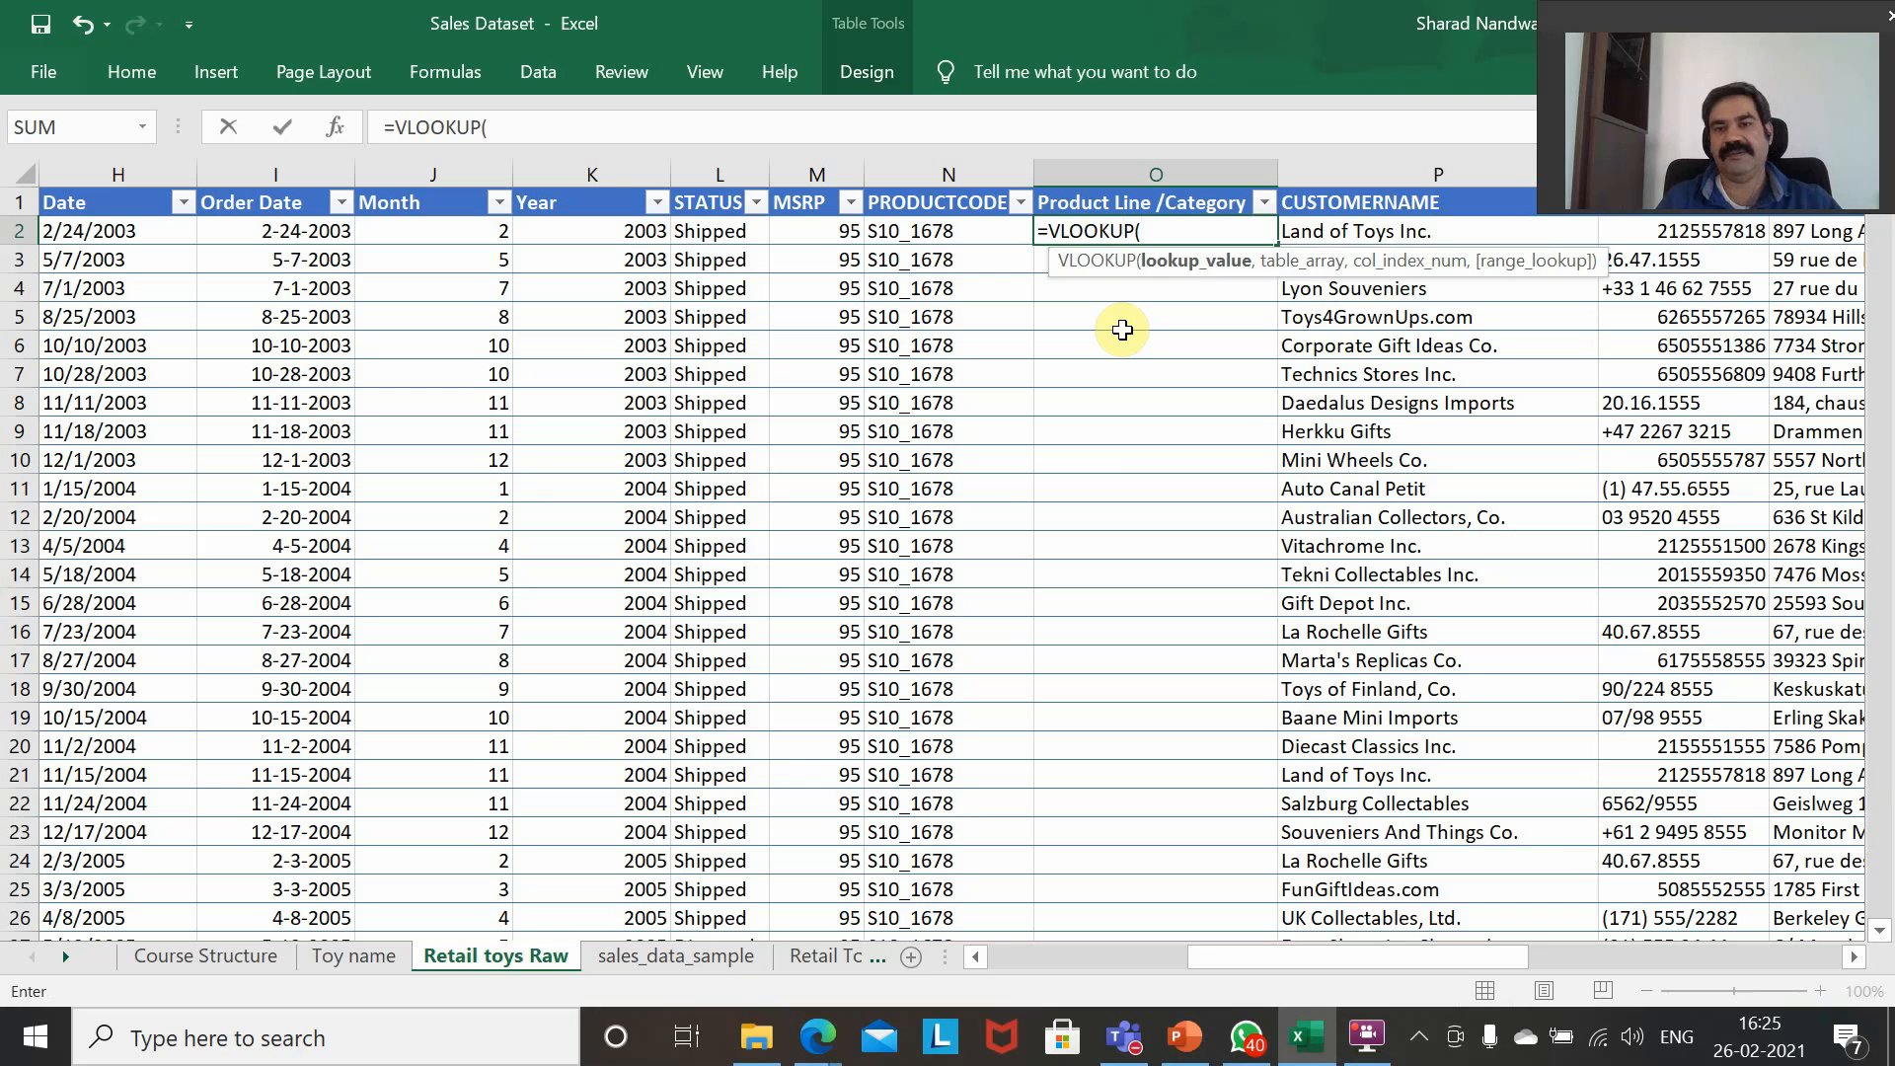
pyautogui.press('Left')
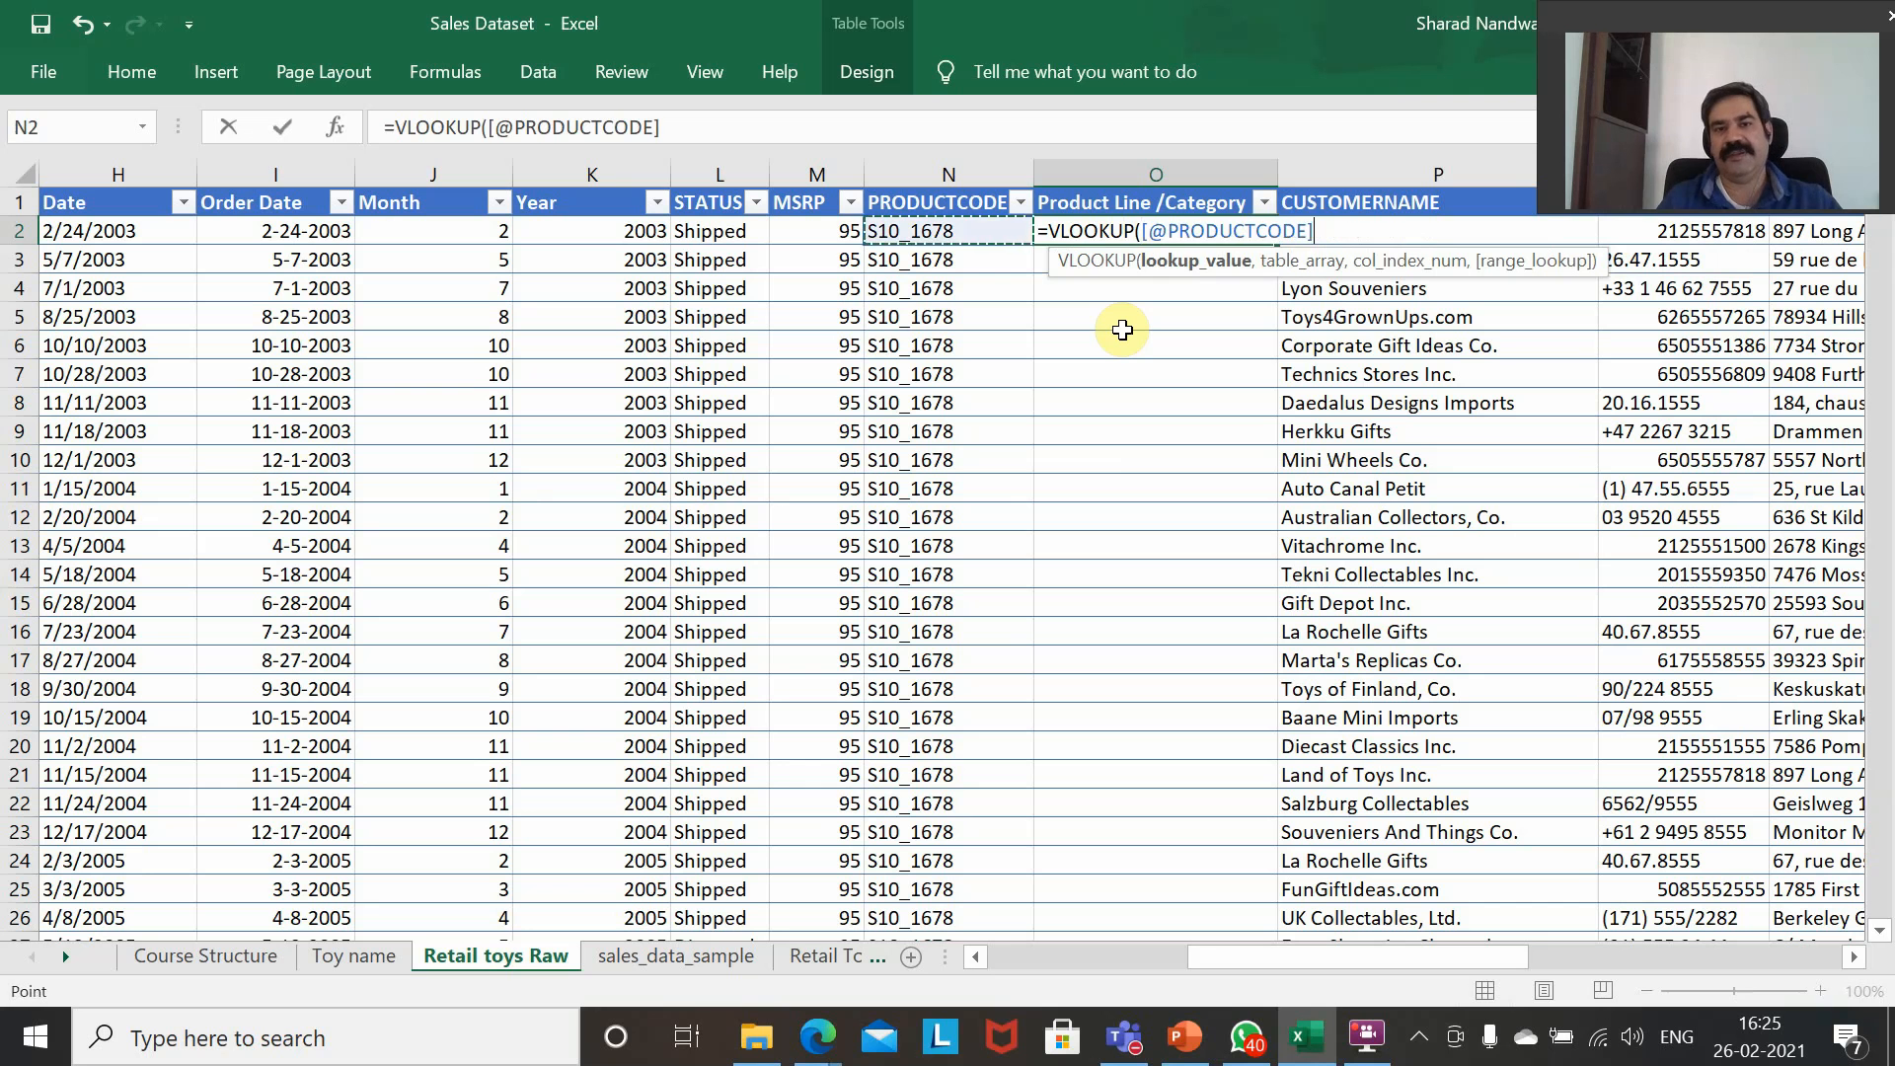
pyautogui.write(',')
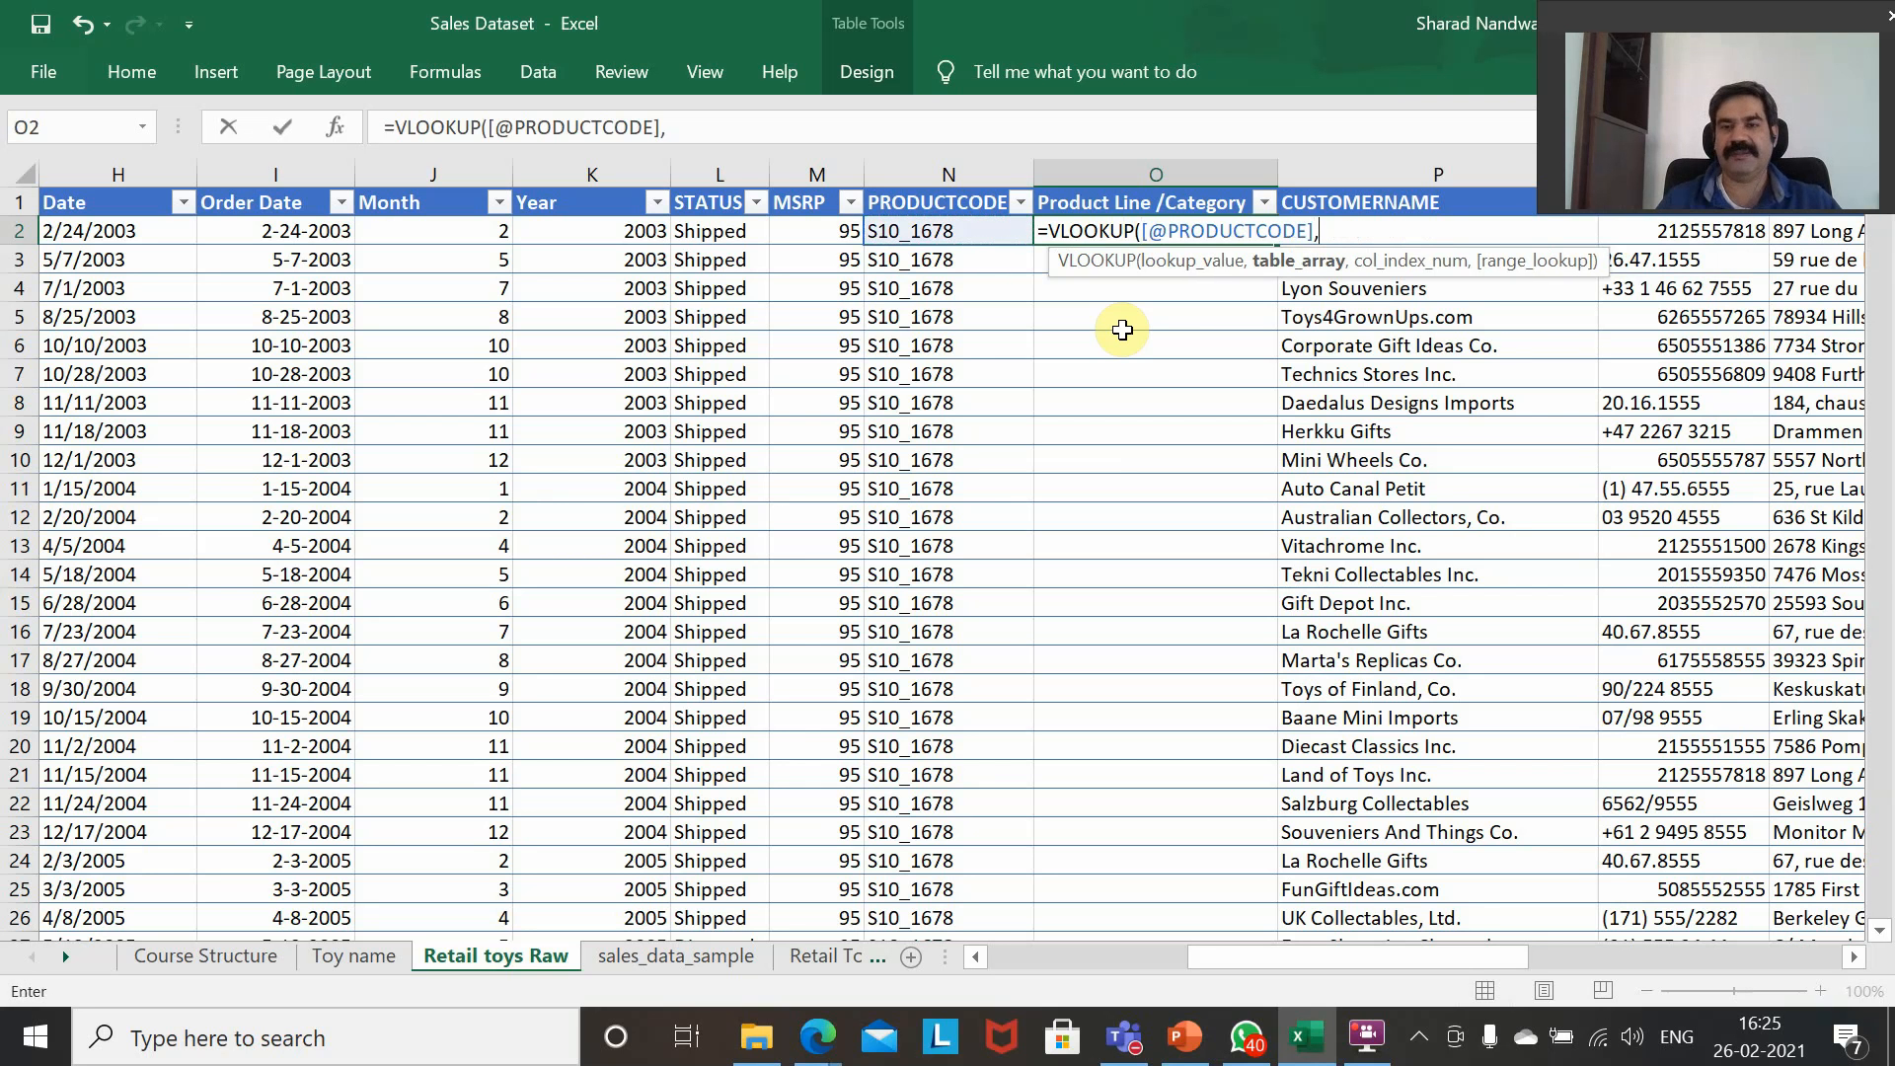
pyautogui.click(1142, 230)
pyautogui.write('TRIM(')
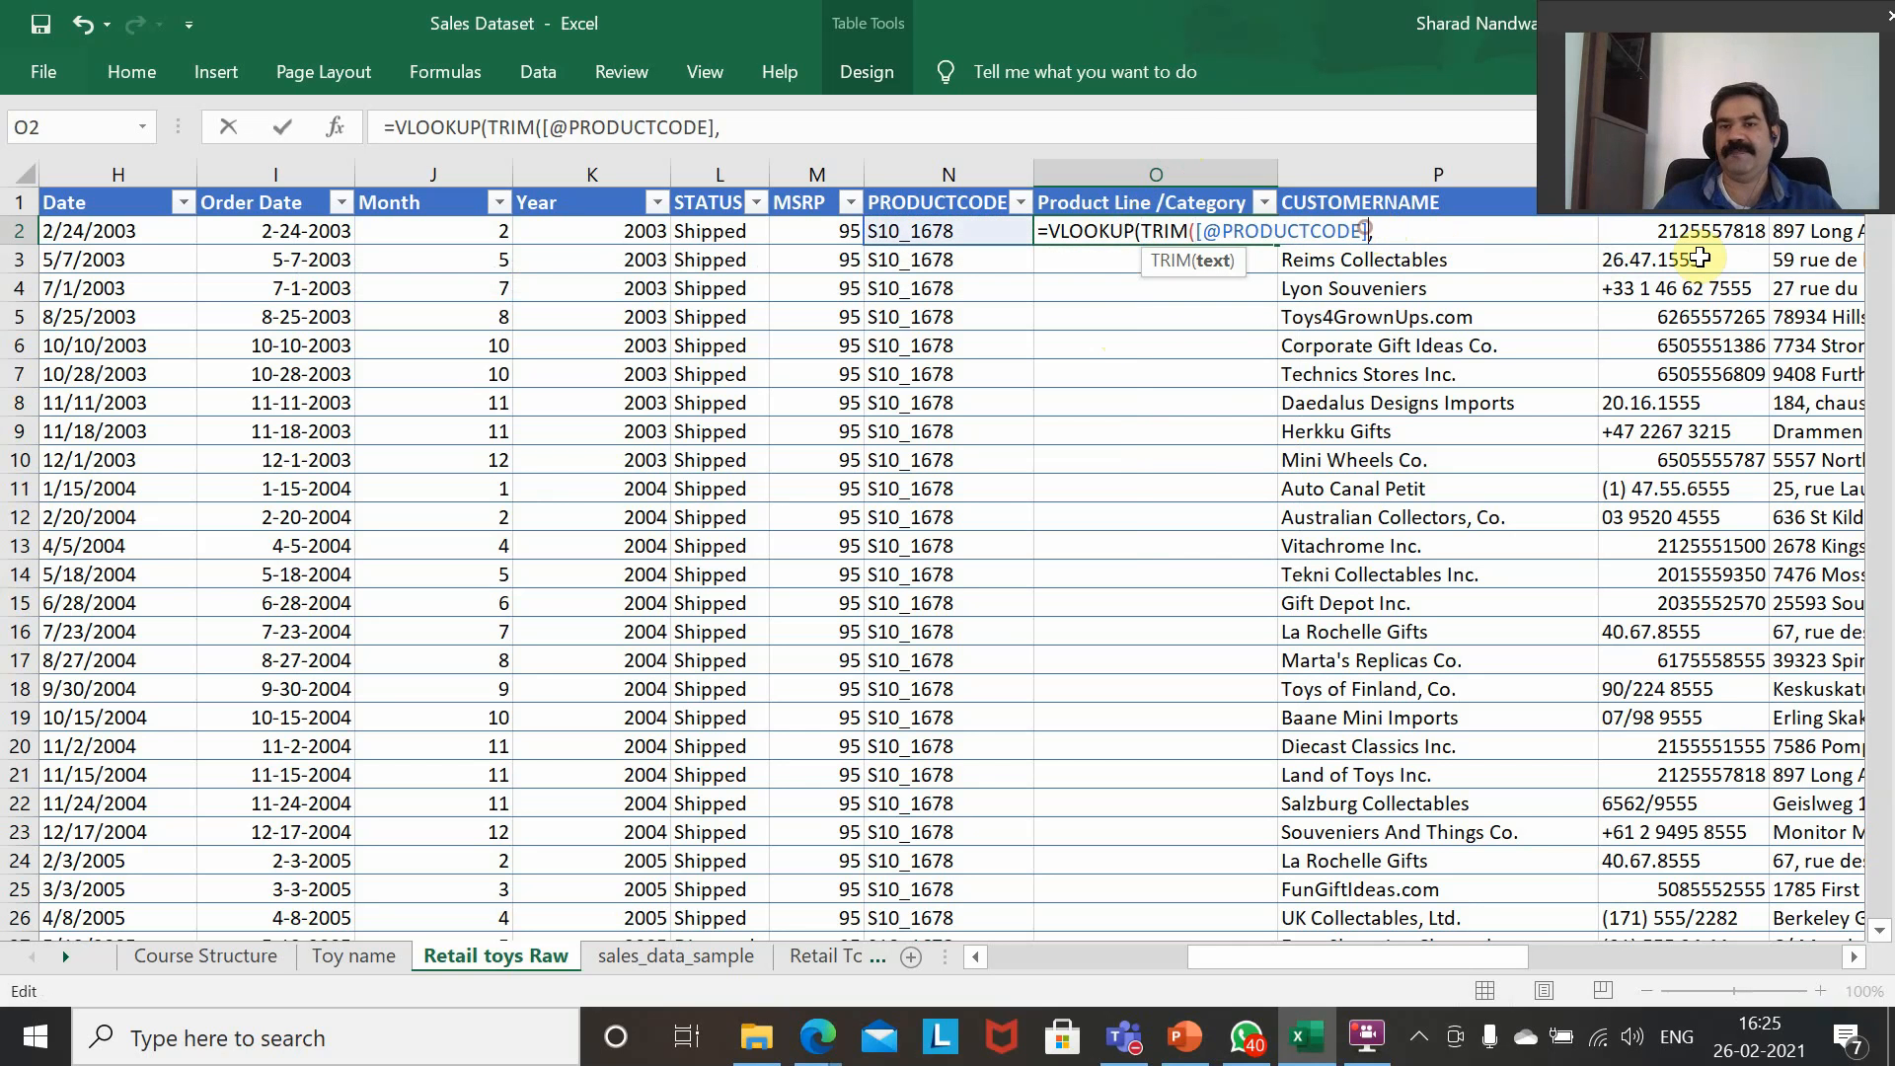
pyautogui.write(')')
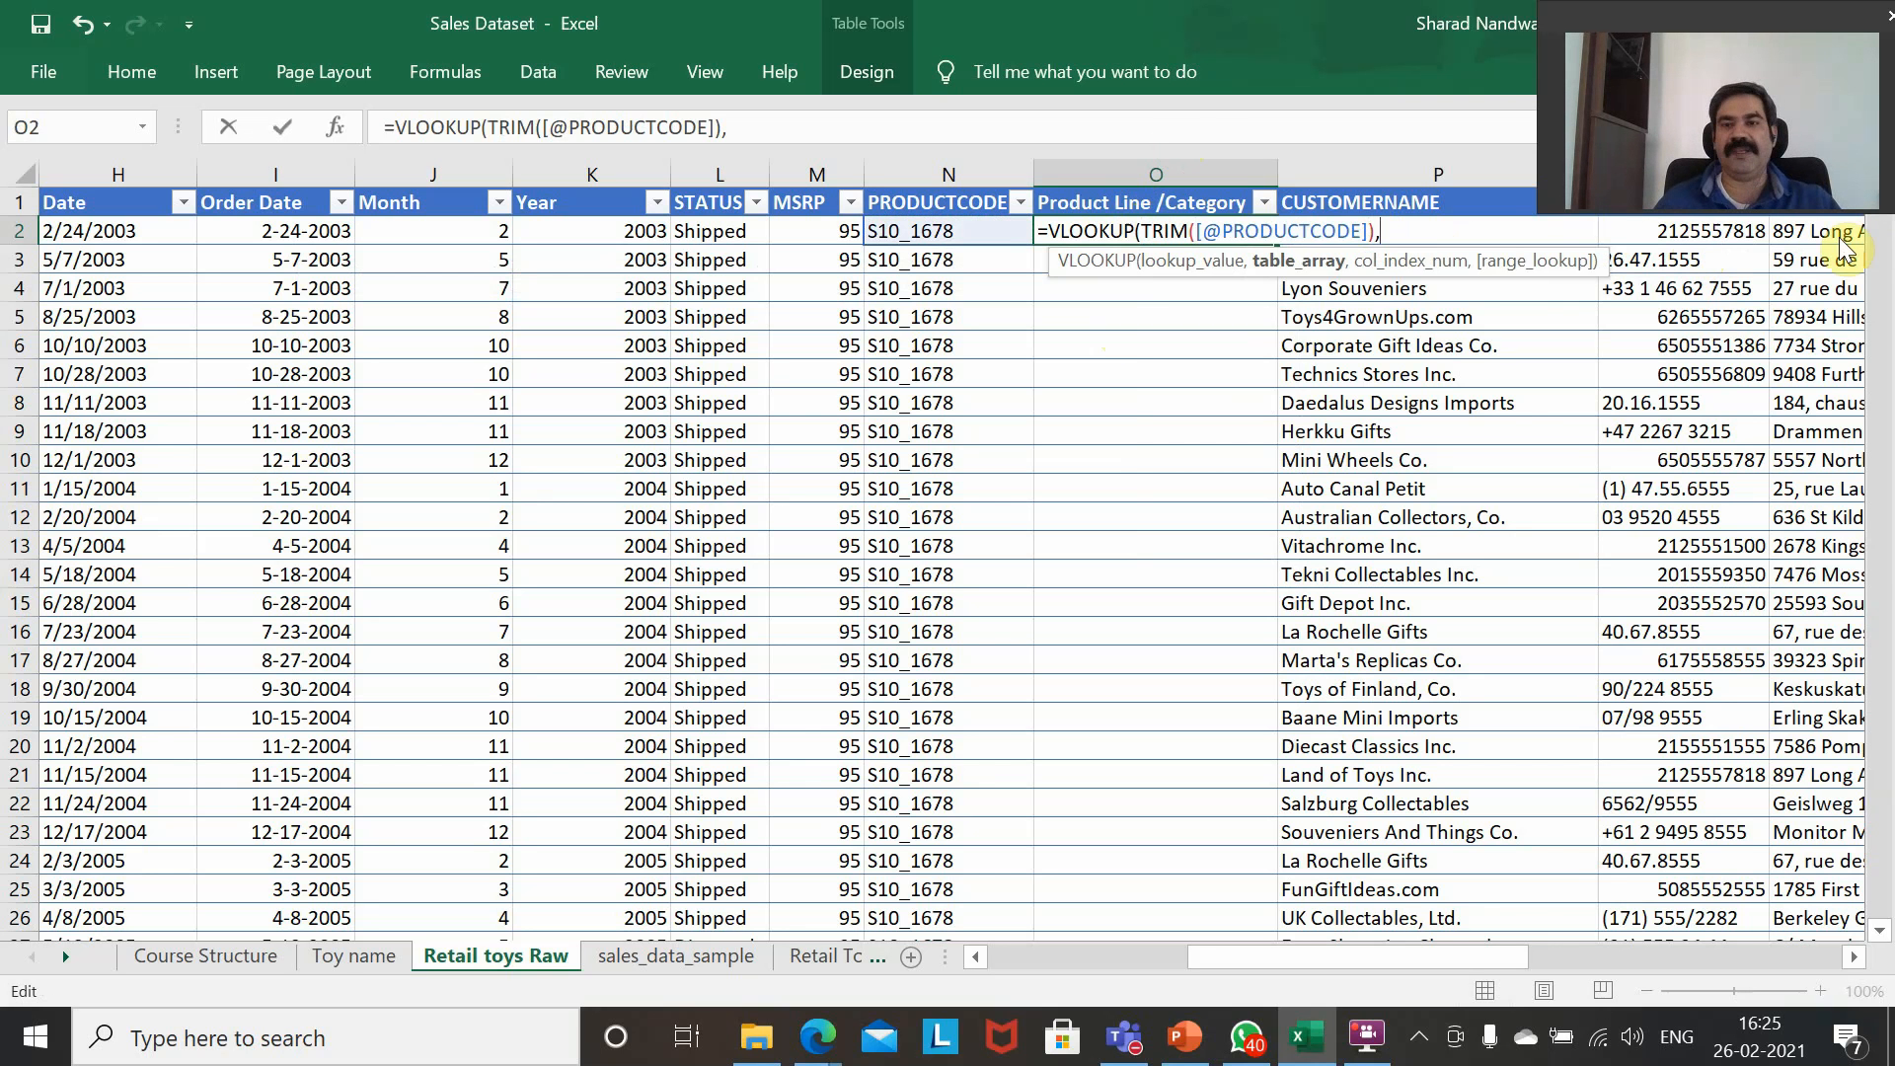
# Set the table array to the whole PRODUCTCODE and PRODUCTLINE columns of Table1 on the Toy name sheet, wrapped in TRIM.
pyautogui.click(341, 968)
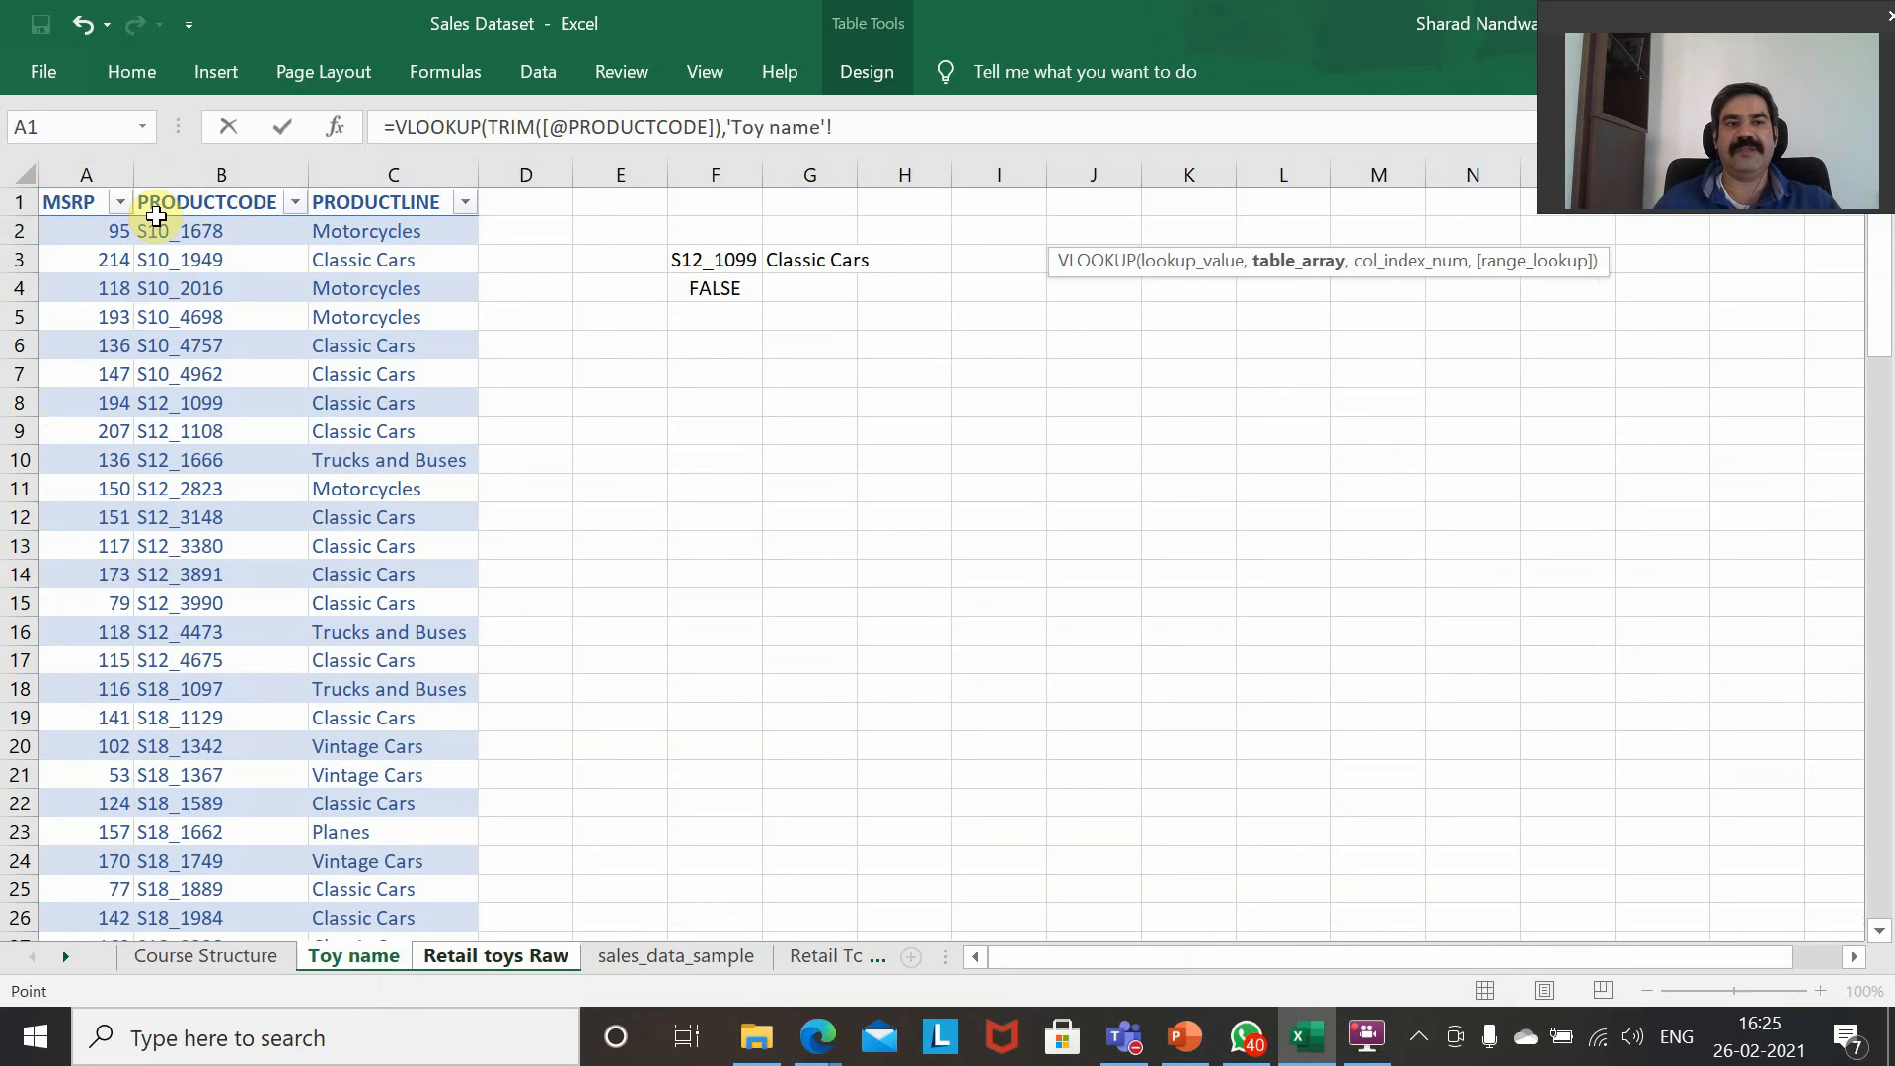
pyautogui.click(190, 212)
pyautogui.hotkey('shift', 'Right')
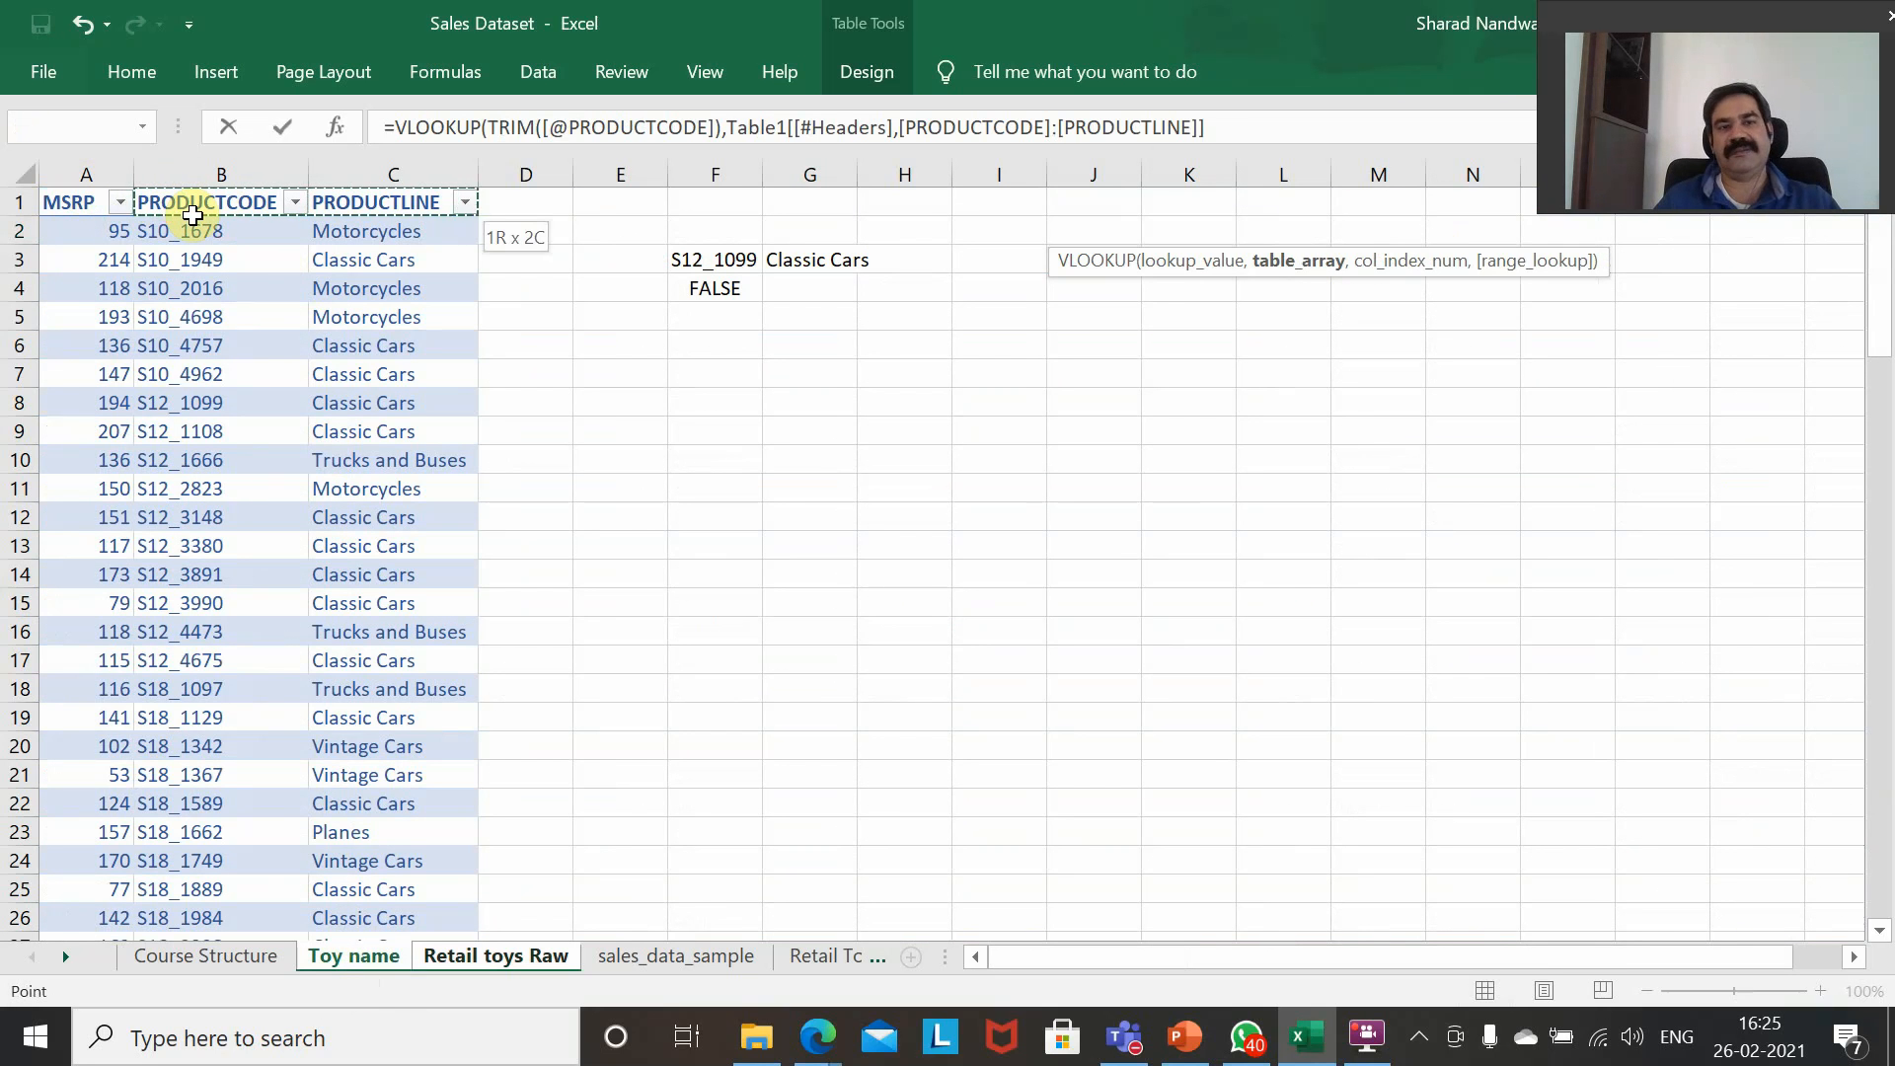
pyautogui.hotkey('ctrl', 'shift', 'Down')
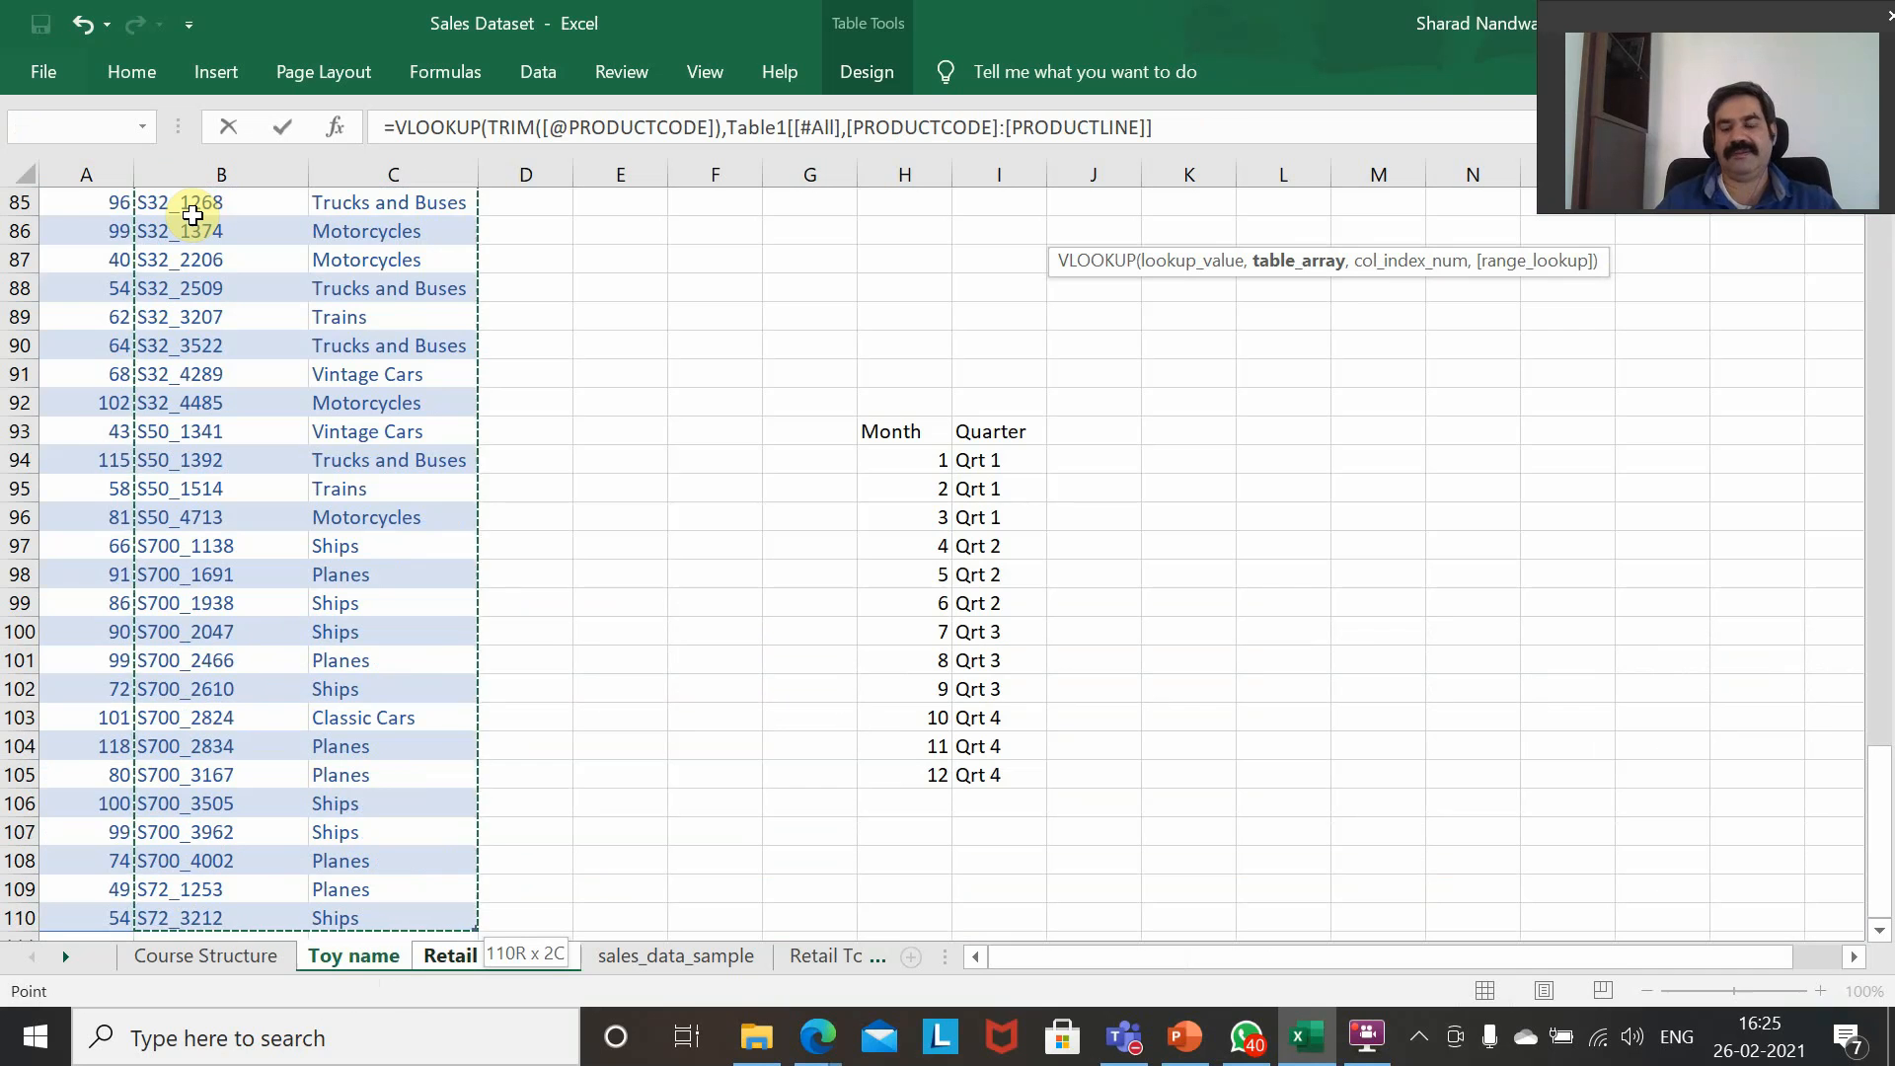
pyautogui.write(',')
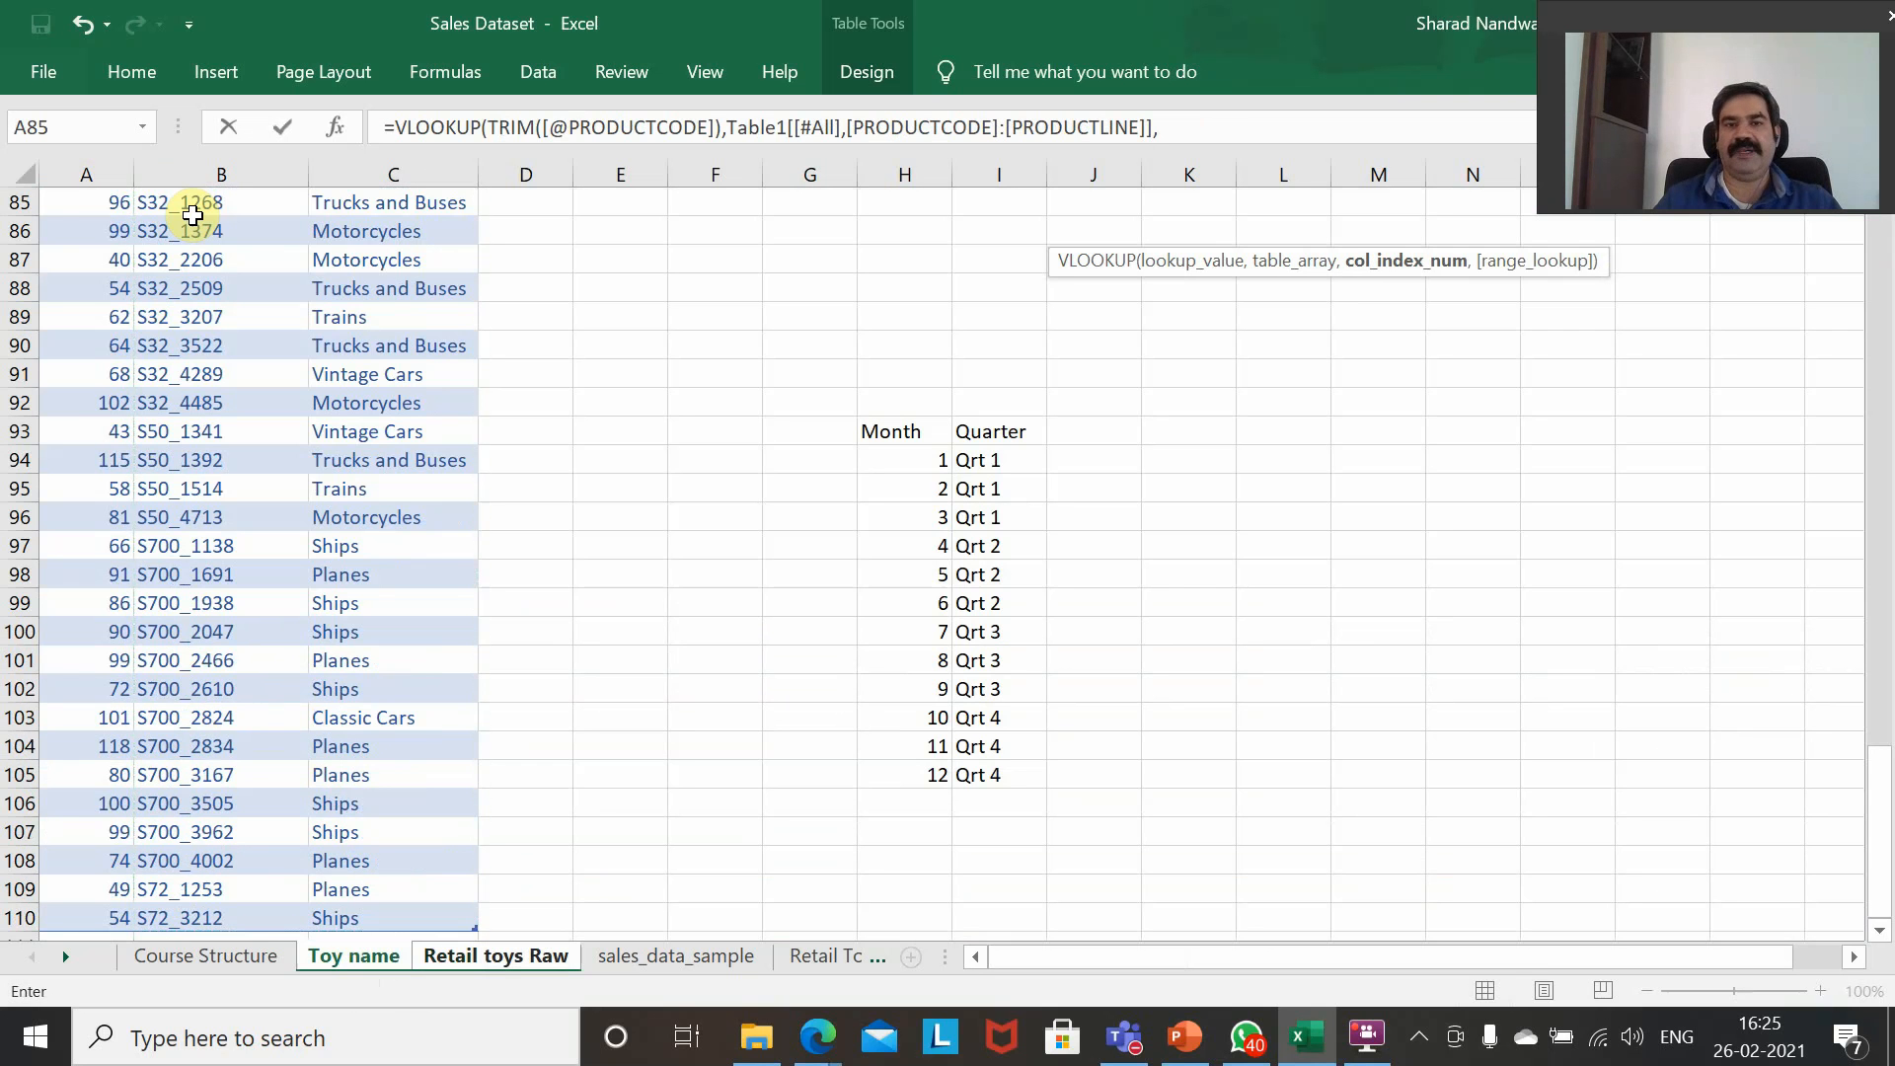
pyautogui.click(730, 128)
pyautogui.write('TRIM(')
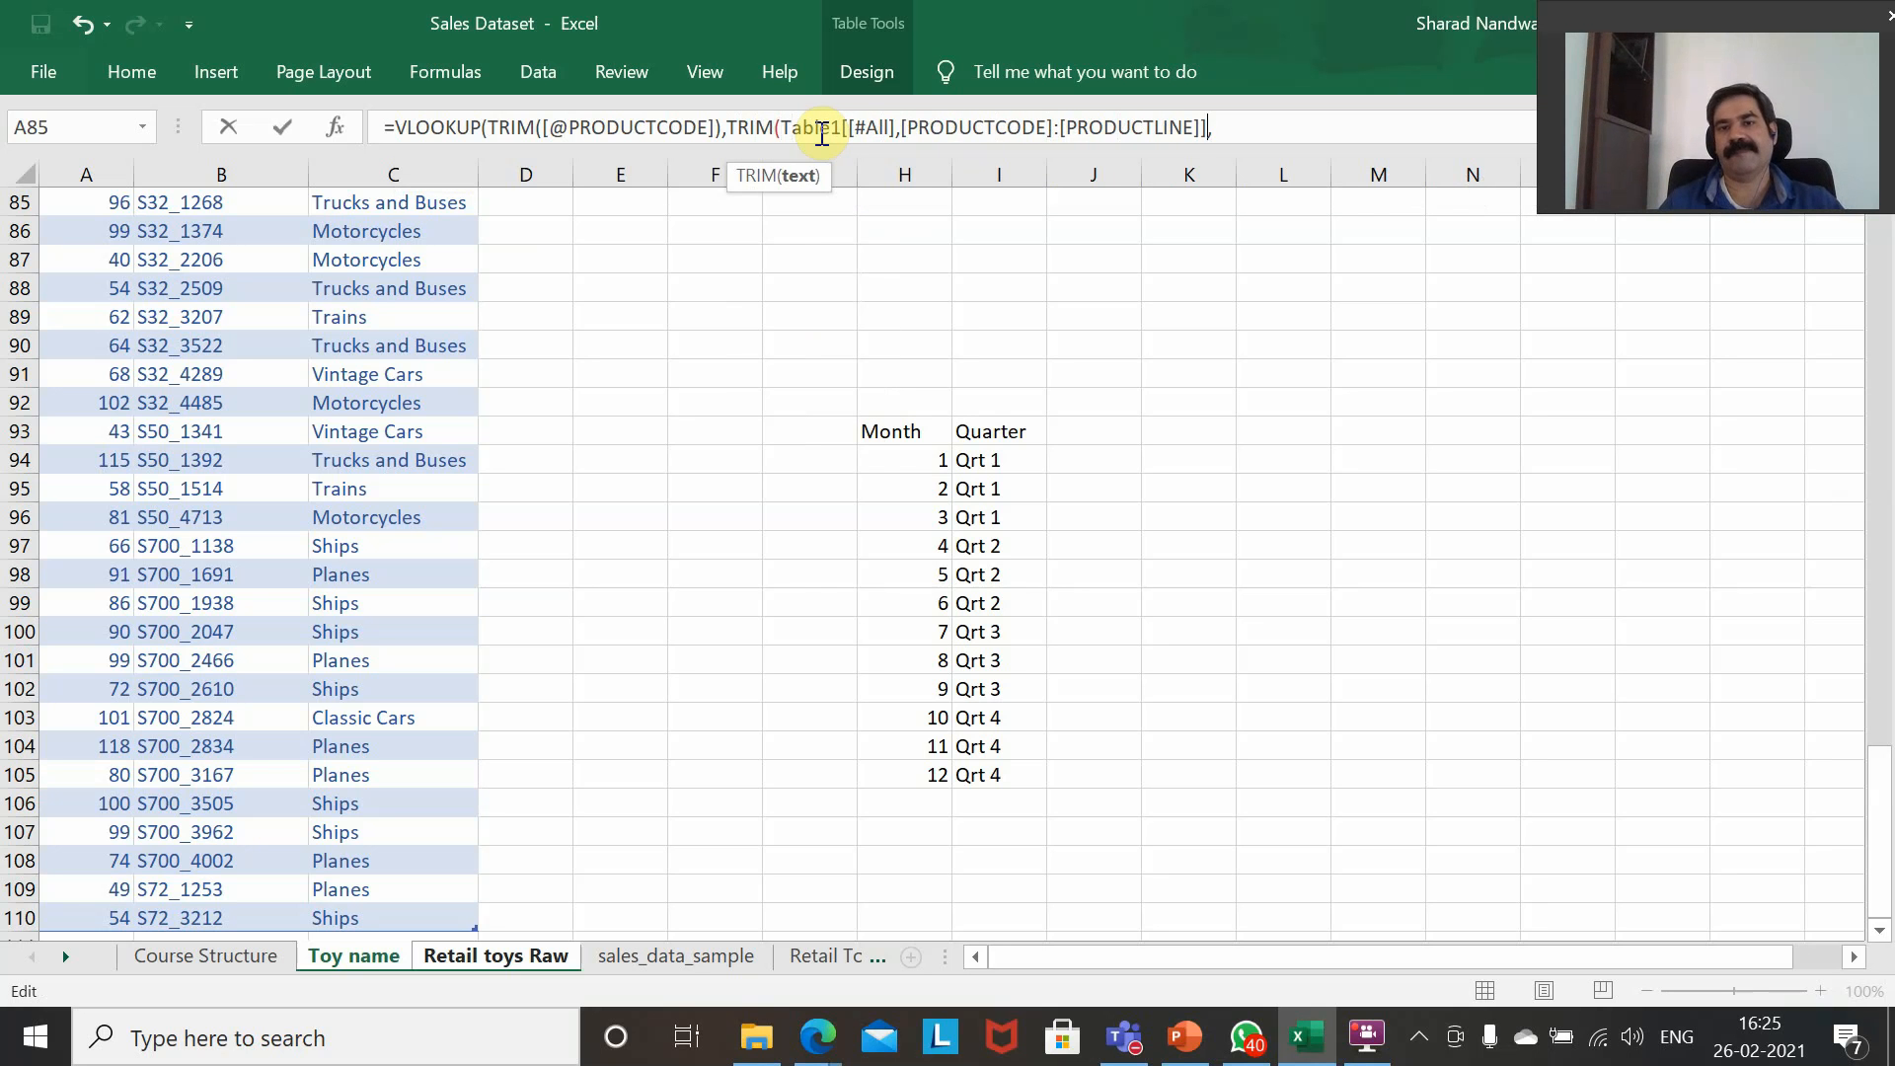
pyautogui.press('End')
pyautogui.write(',')
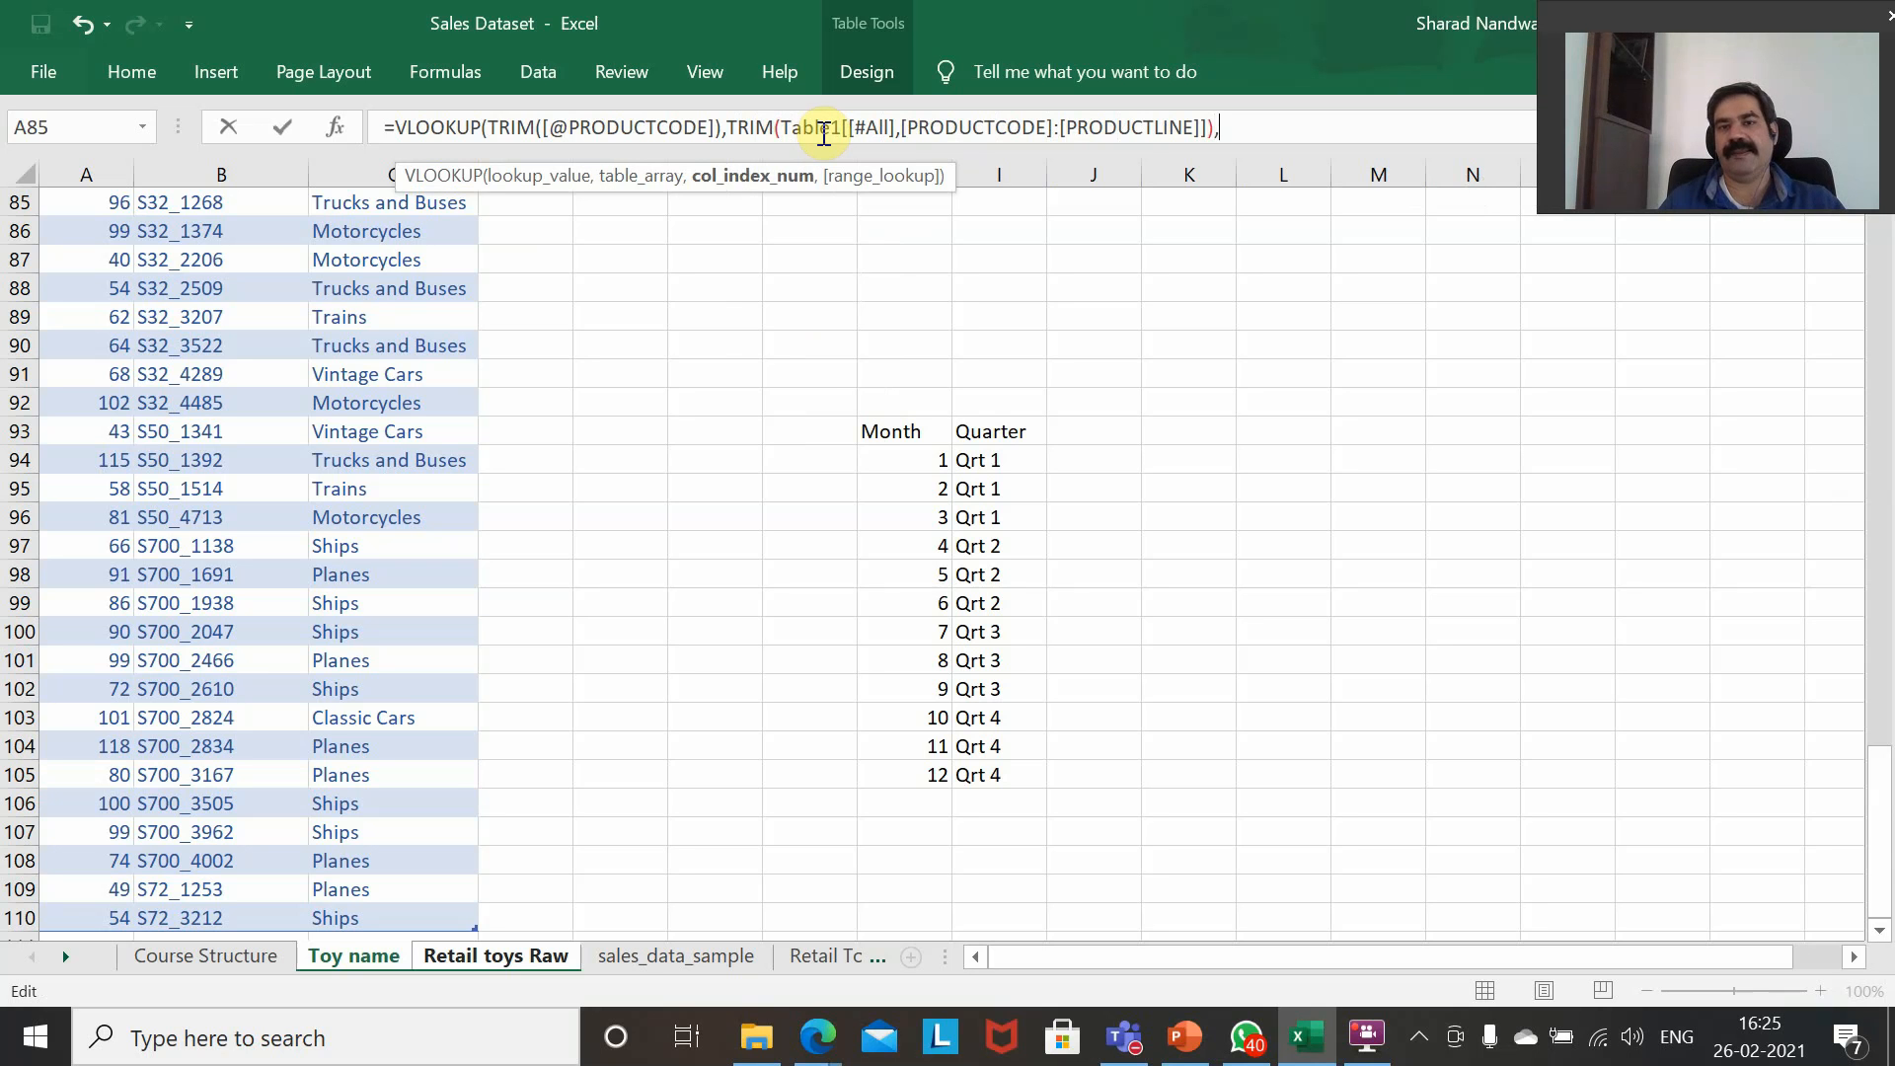
pyautogui.write('2')
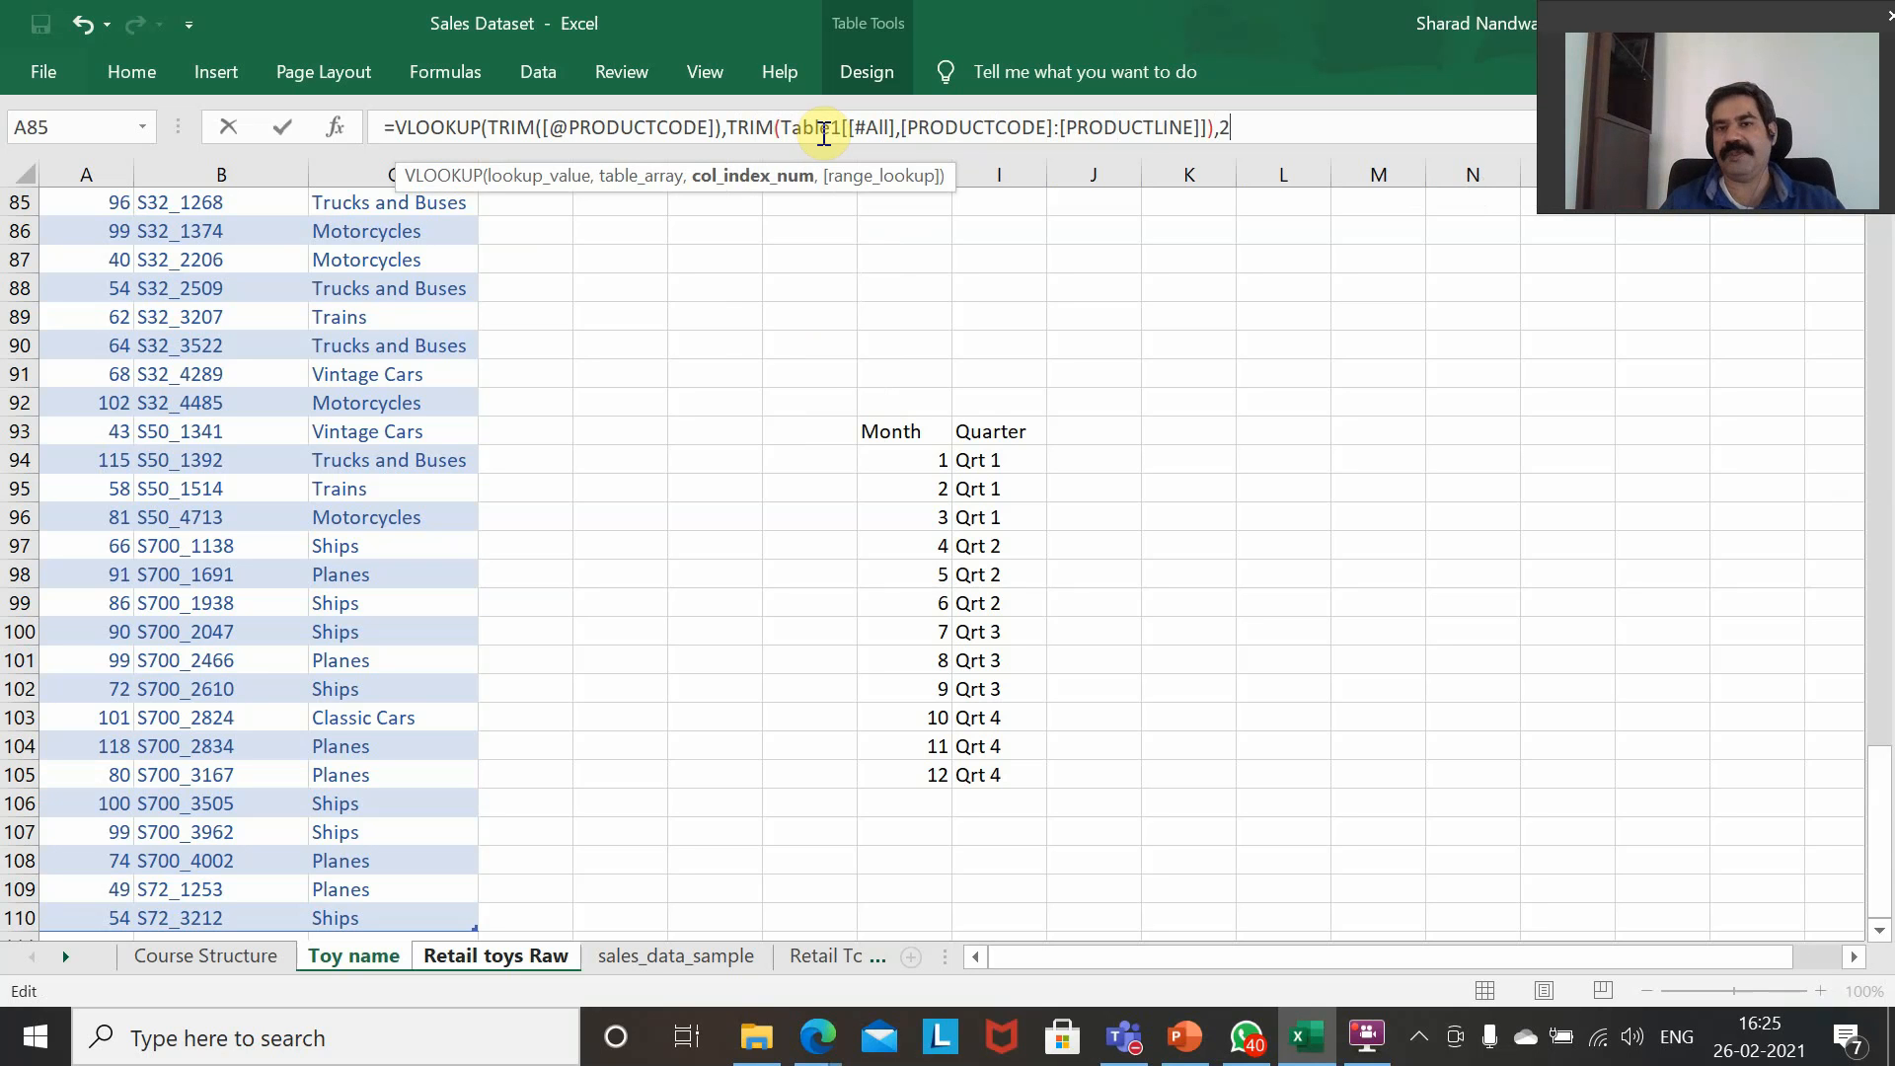
pyautogui.write(',')
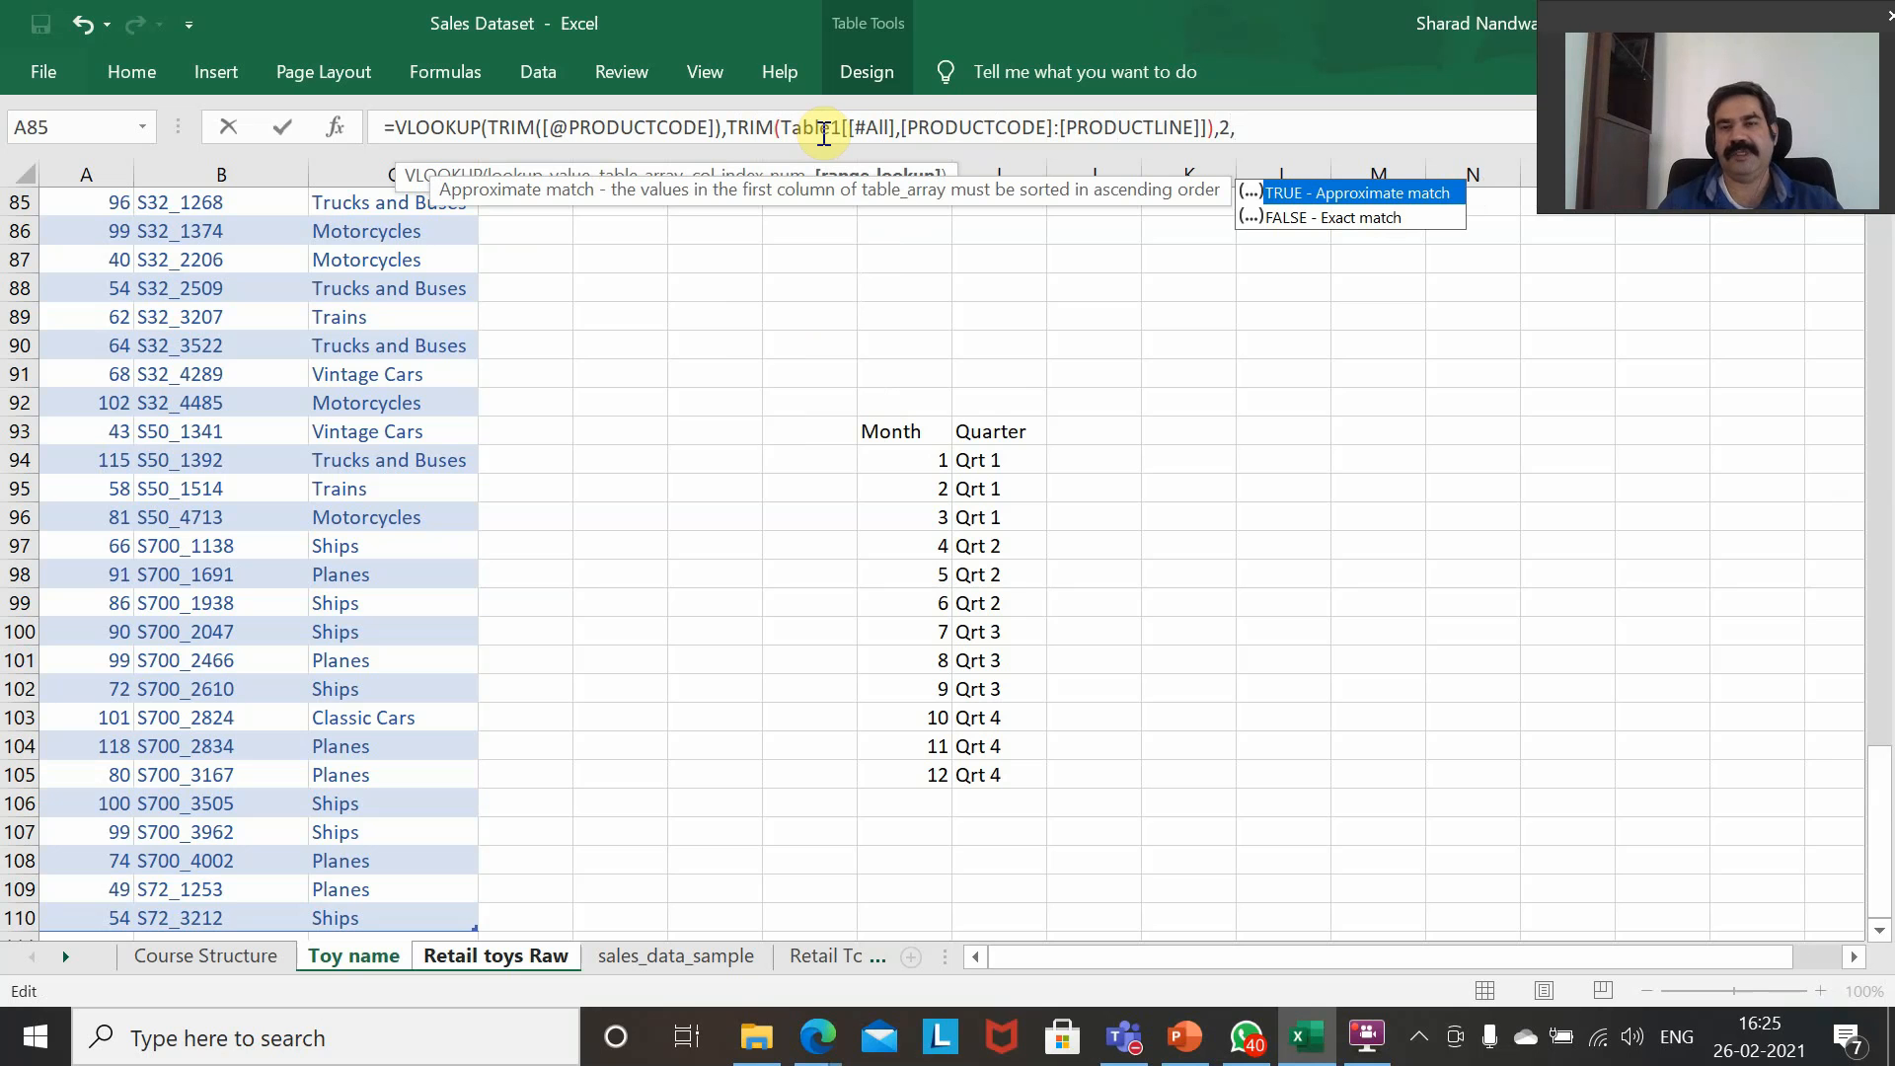
# Complete the VLOOKUP with column index 2 and a FALSE exact match, and commit it as an array formula.
pyautogui.doubleClick(1301, 213)
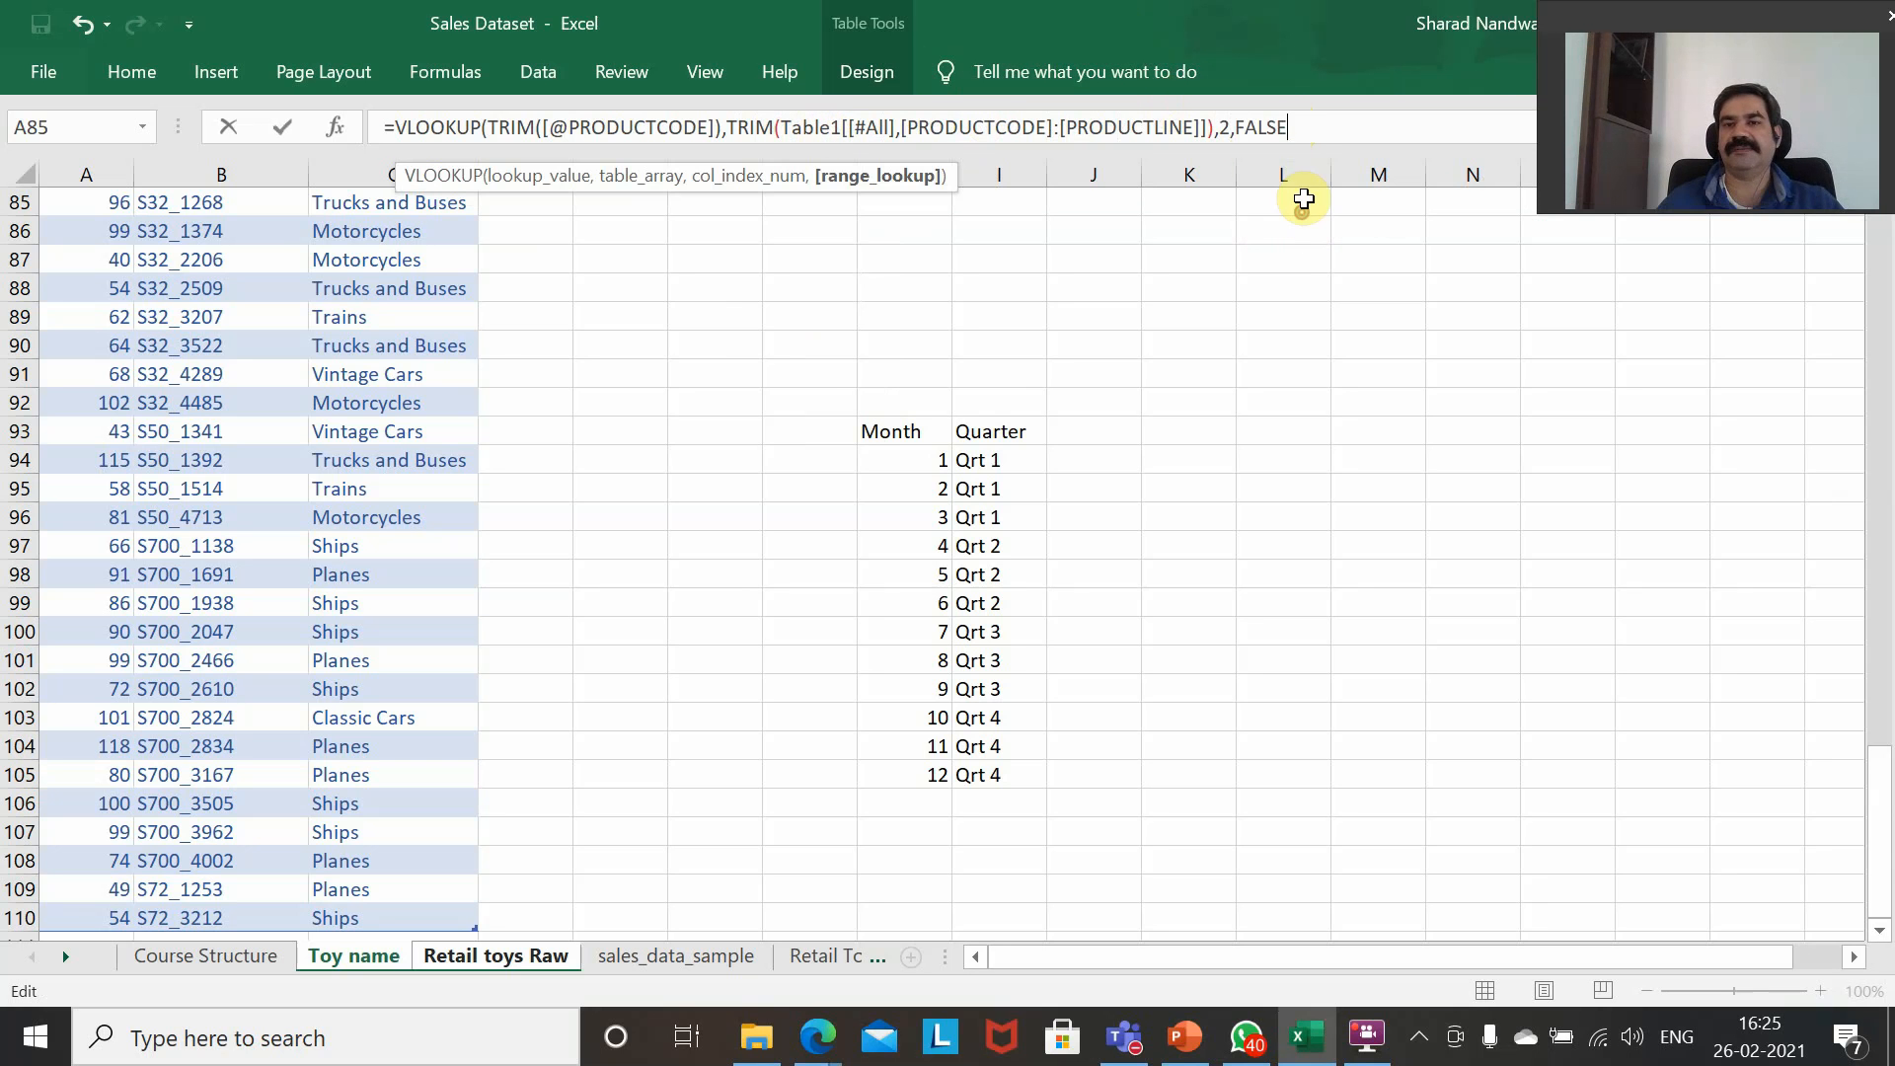
pyautogui.write(')')
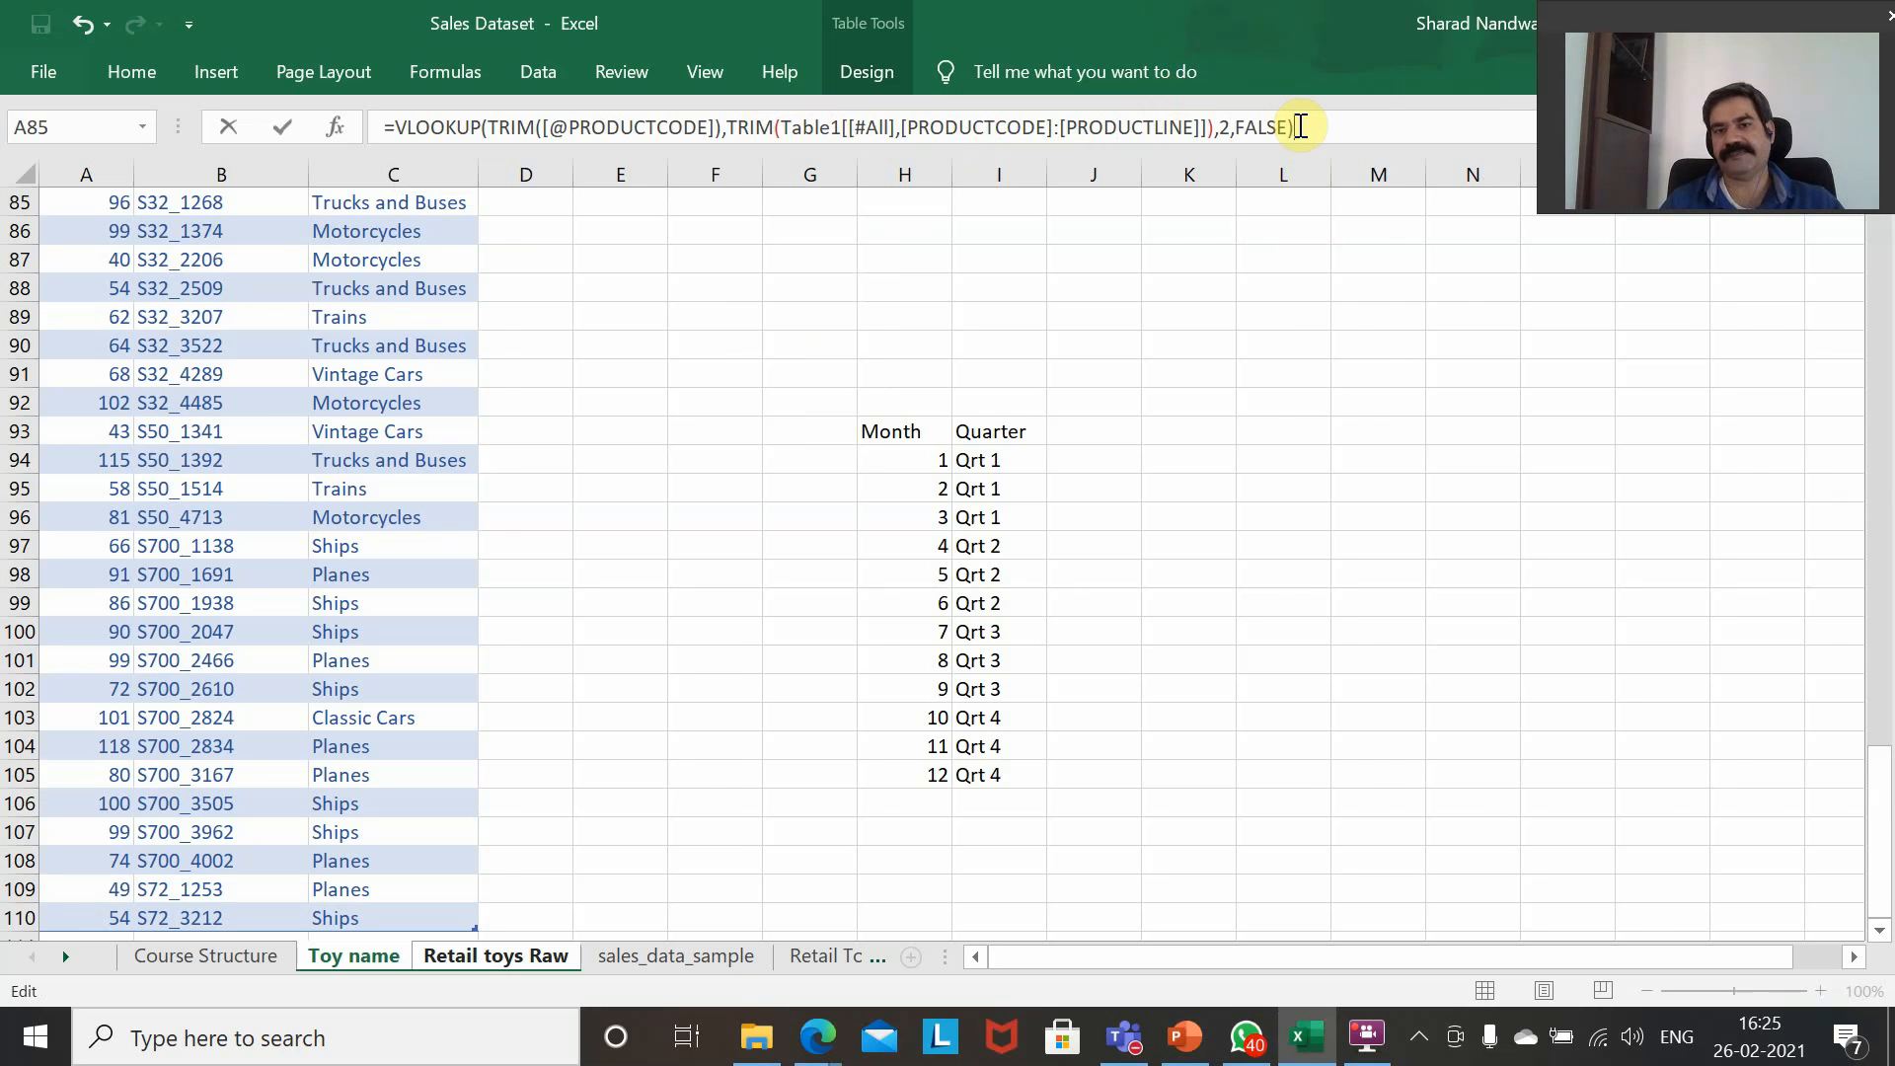
pyautogui.press('Return')
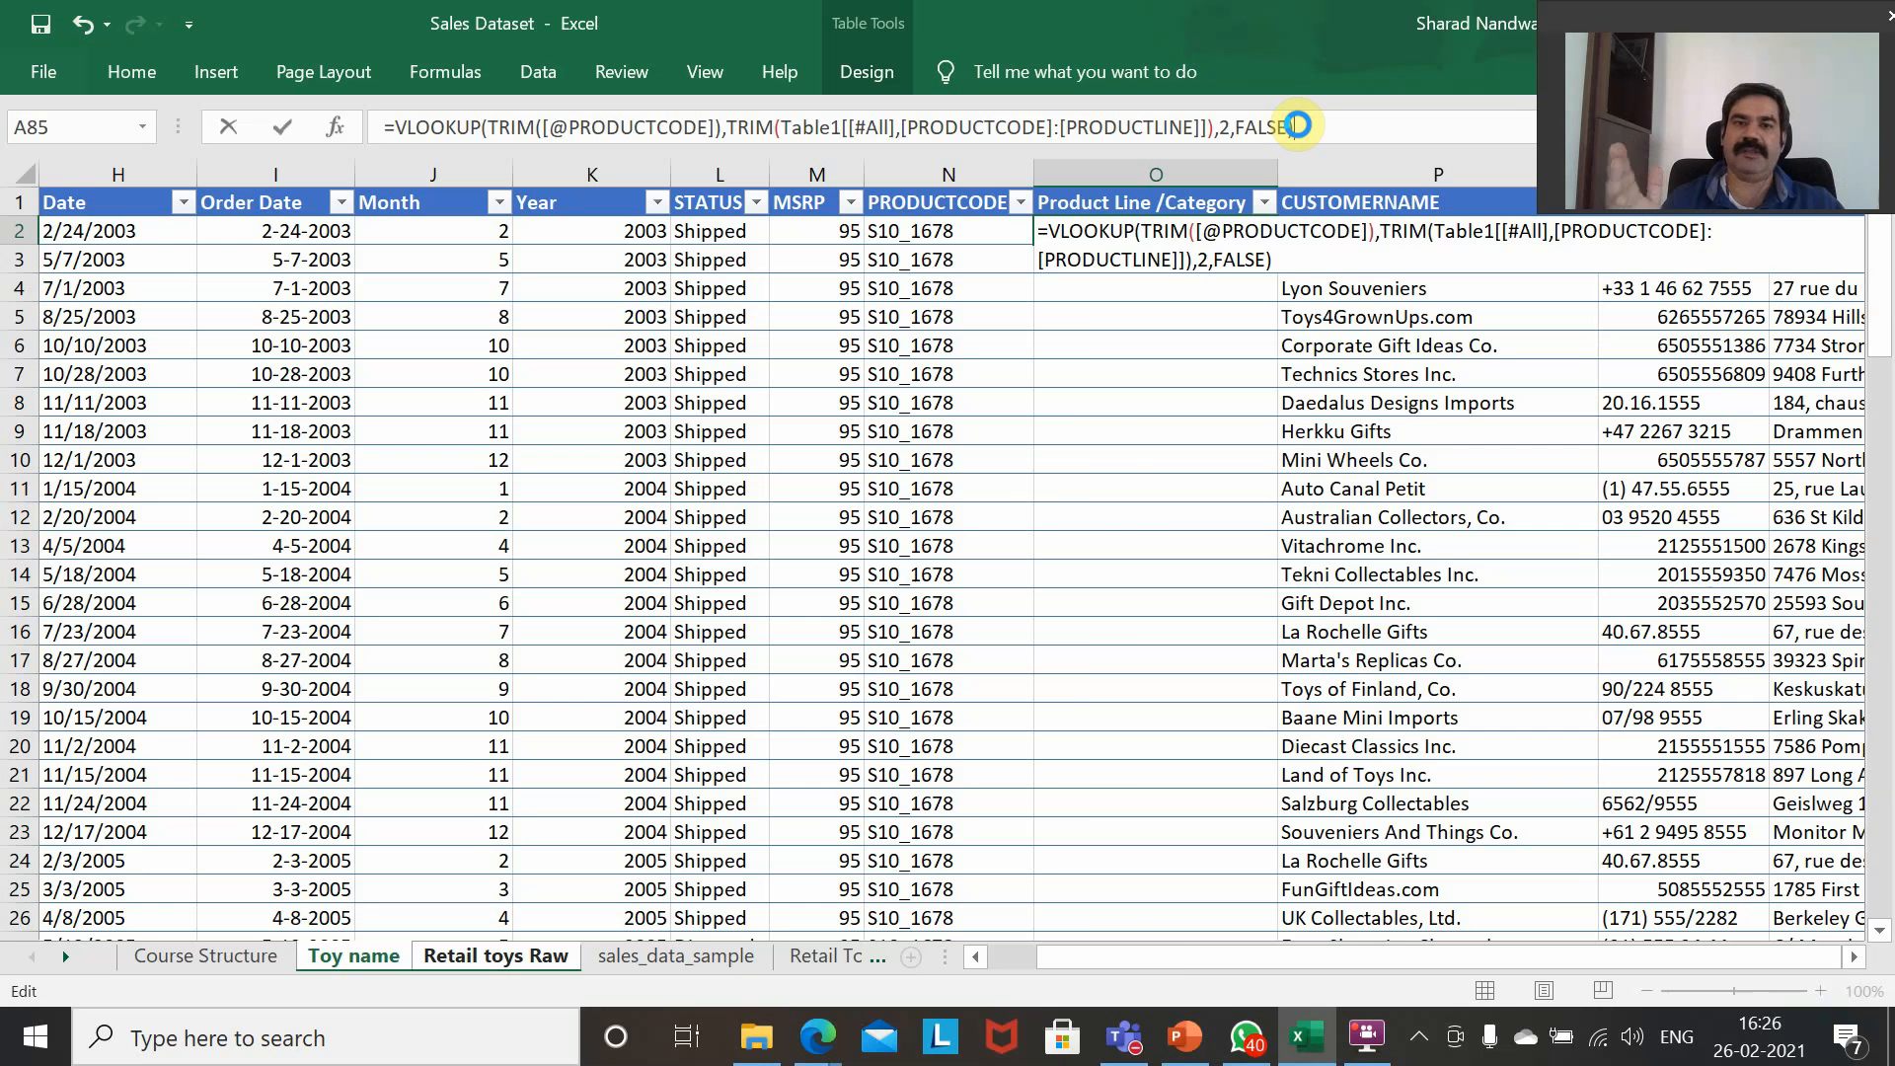
pyautogui.hotkey('ctrl', 'shift', 'Return')
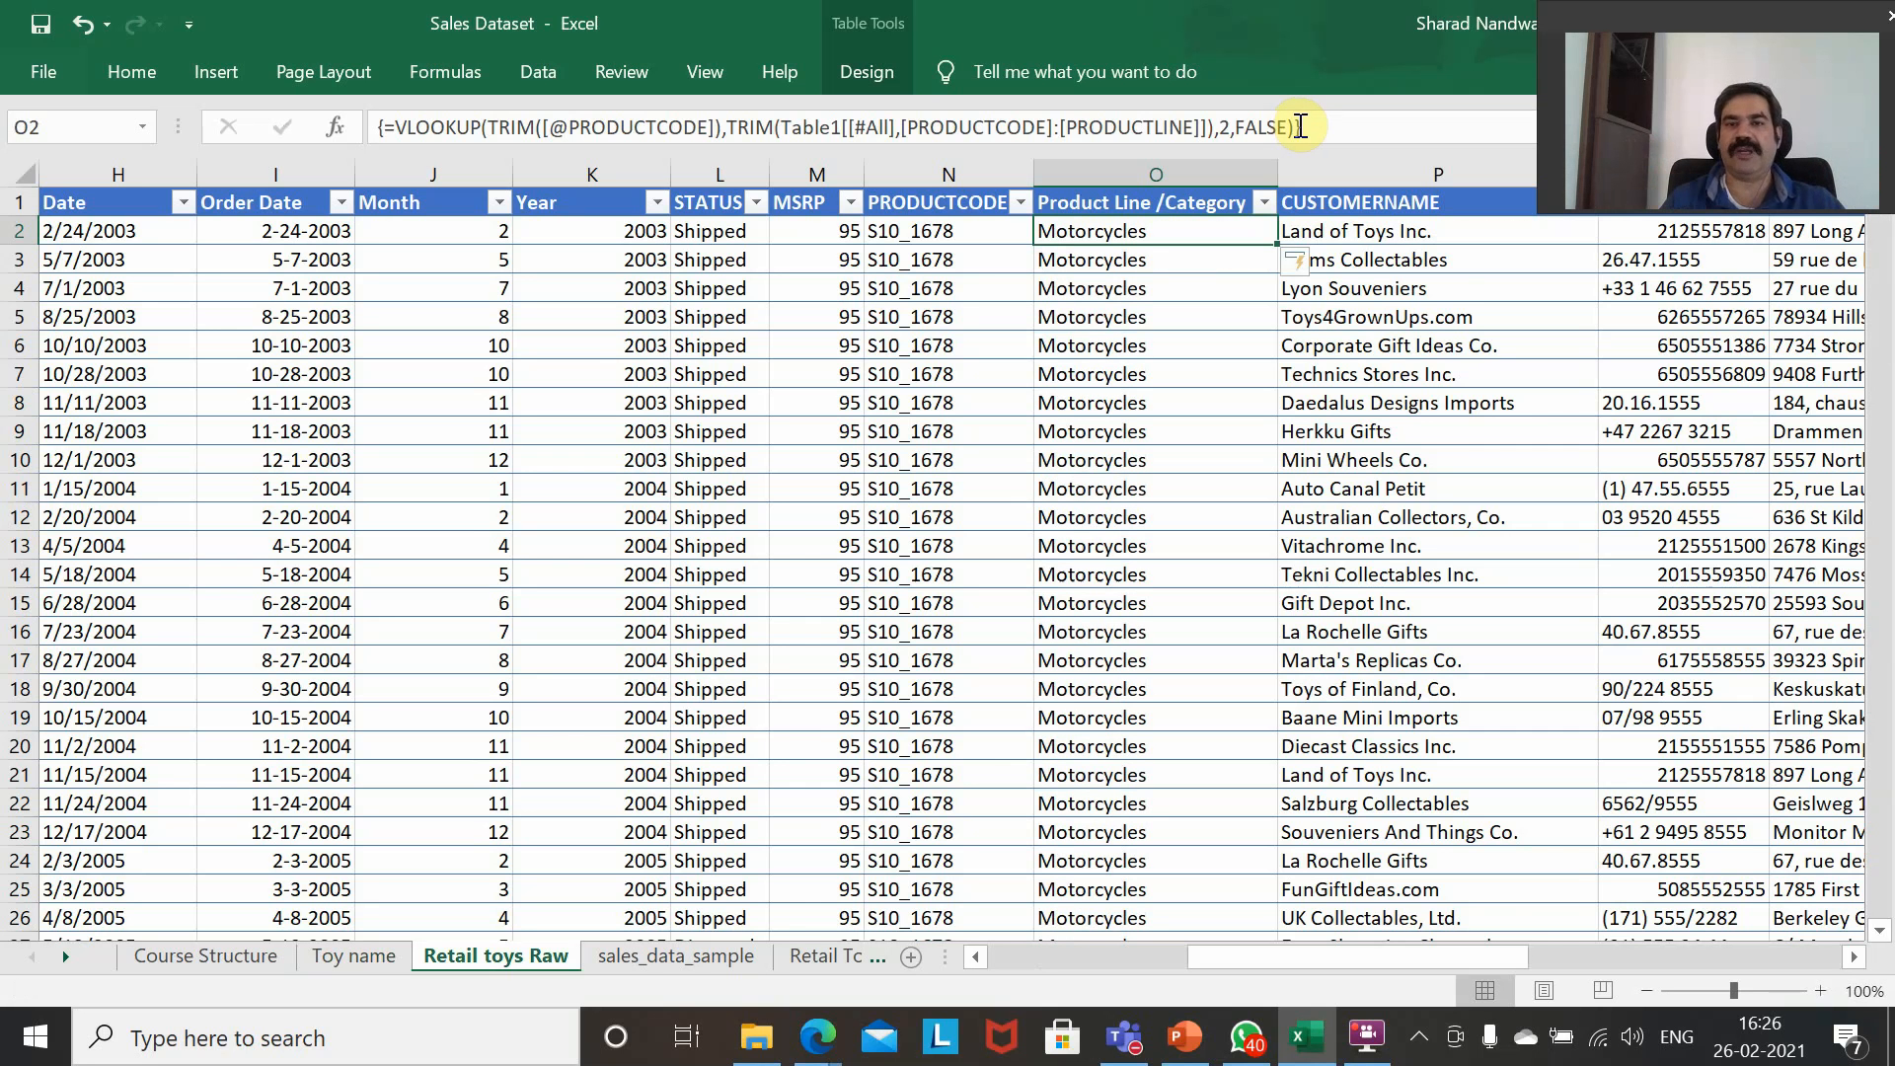
# Check the Product Line /Category values against the product codes down the table, ending back at O2.
pyautogui.press('Down')
pyautogui.press('Down')
pyautogui.press('Down')
pyautogui.press('Down')
pyautogui.press('Left')
pyautogui.press('Down')
pyautogui.press('Down')
pyautogui.press('Down')
pyautogui.press('Down')
pyautogui.press('Down')
pyautogui.press('Down')
pyautogui.press('Down')
pyautogui.press('Down')
pyautogui.press('Down')
pyautogui.press('Down')
pyautogui.press('Down')
pyautogui.press('Down')
pyautogui.press('Down')
pyautogui.press('Down')
pyautogui.press('Down')
pyautogui.press('Down')
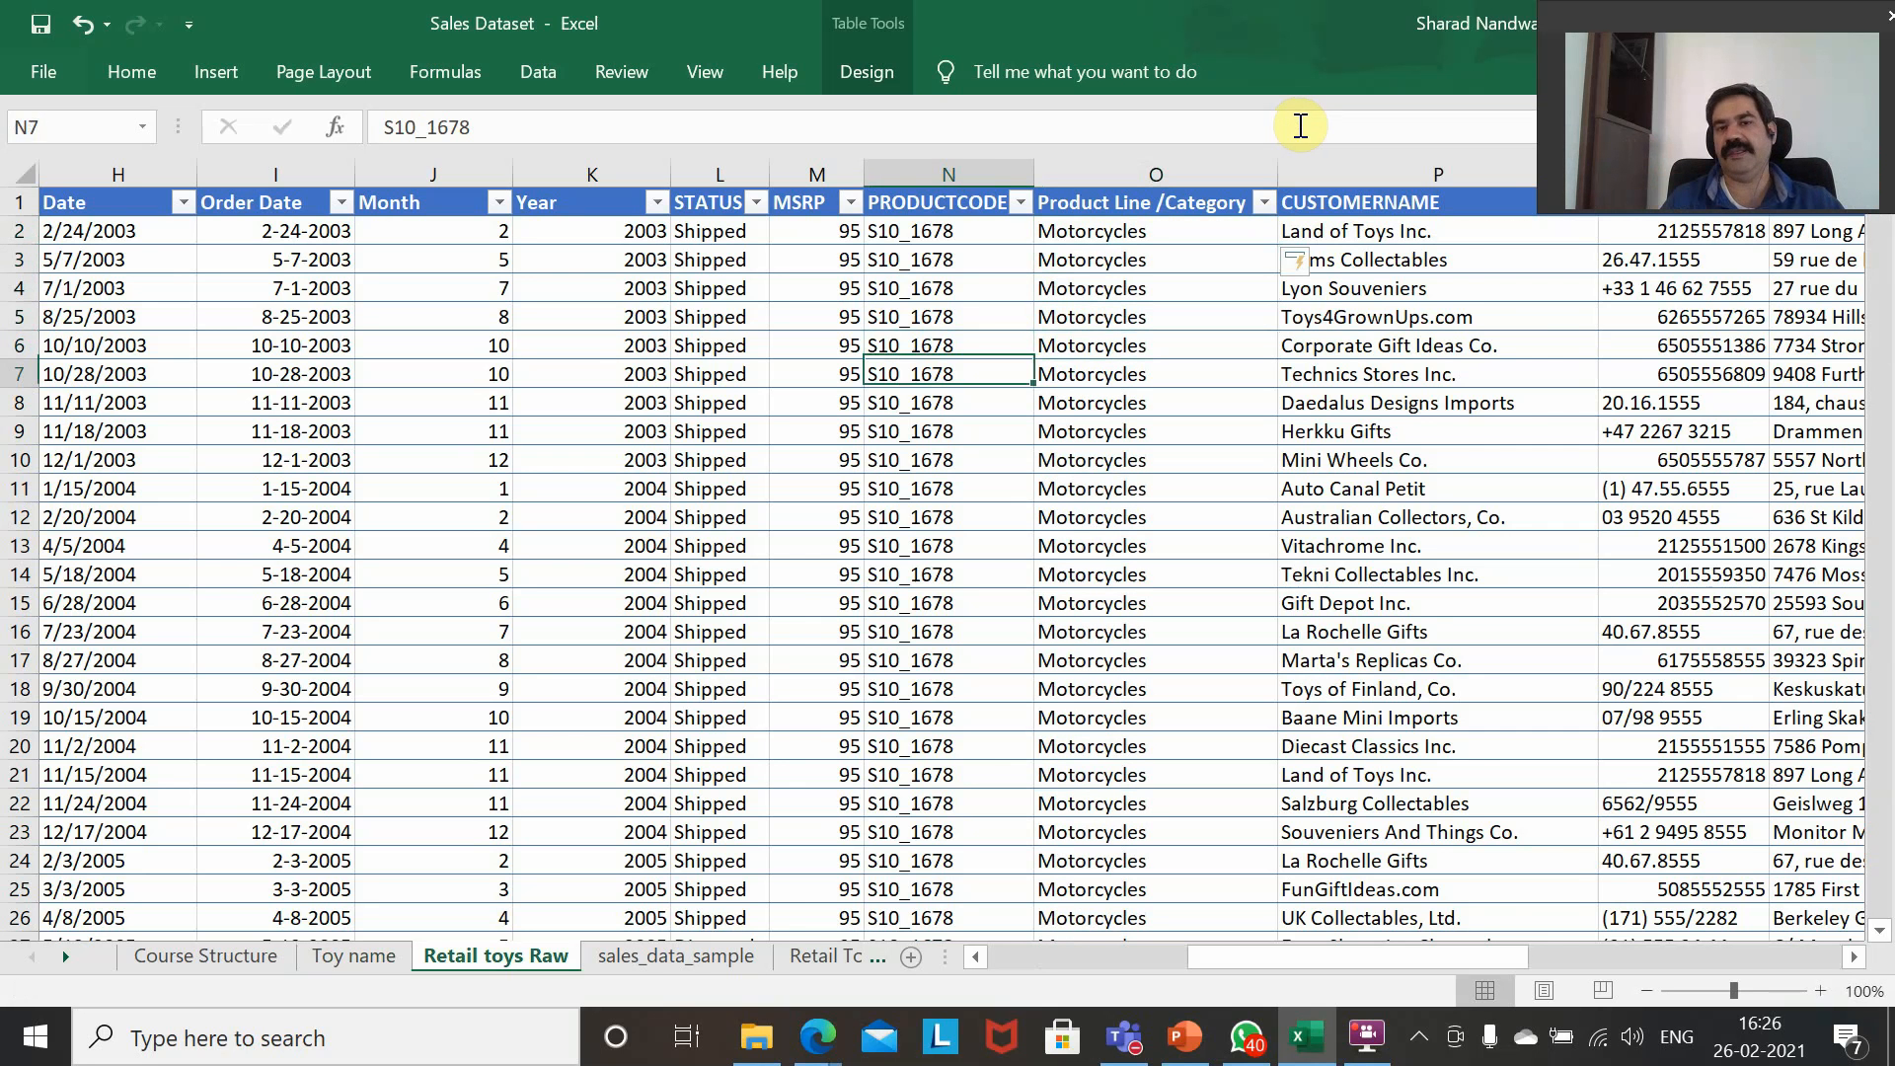
pyautogui.press('Down')
pyautogui.press('Down')
pyautogui.press('Down')
pyautogui.press('Down')
pyautogui.press('Down')
pyautogui.press('Down')
pyautogui.press('Down')
pyautogui.press('Down')
pyautogui.press('Down')
pyautogui.press('Down')
pyautogui.press('Down')
pyautogui.press('Down')
pyautogui.press('Down')
pyautogui.press('Down')
pyautogui.press('Down')
pyautogui.press('Down')
pyautogui.press('Down')
pyautogui.press('Down')
pyautogui.press('Down')
pyautogui.press('Down')
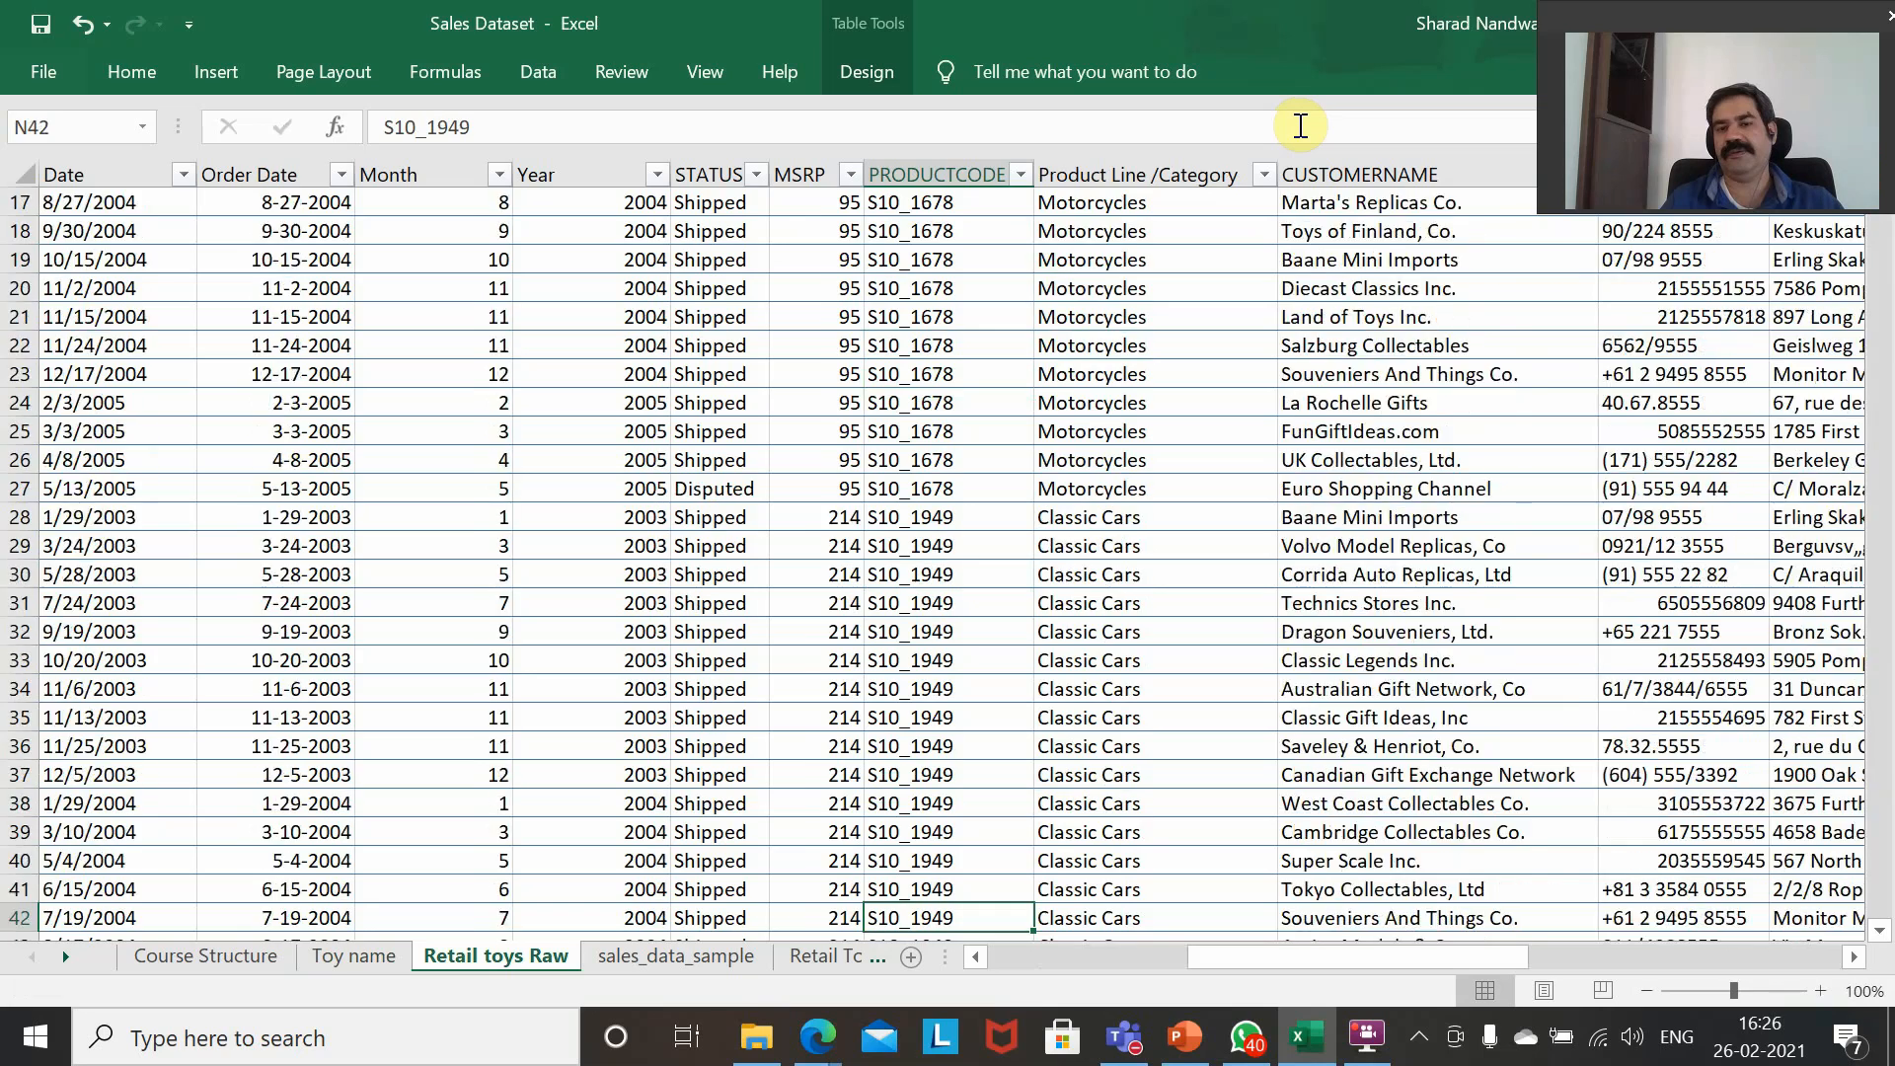
pyautogui.press('Right')
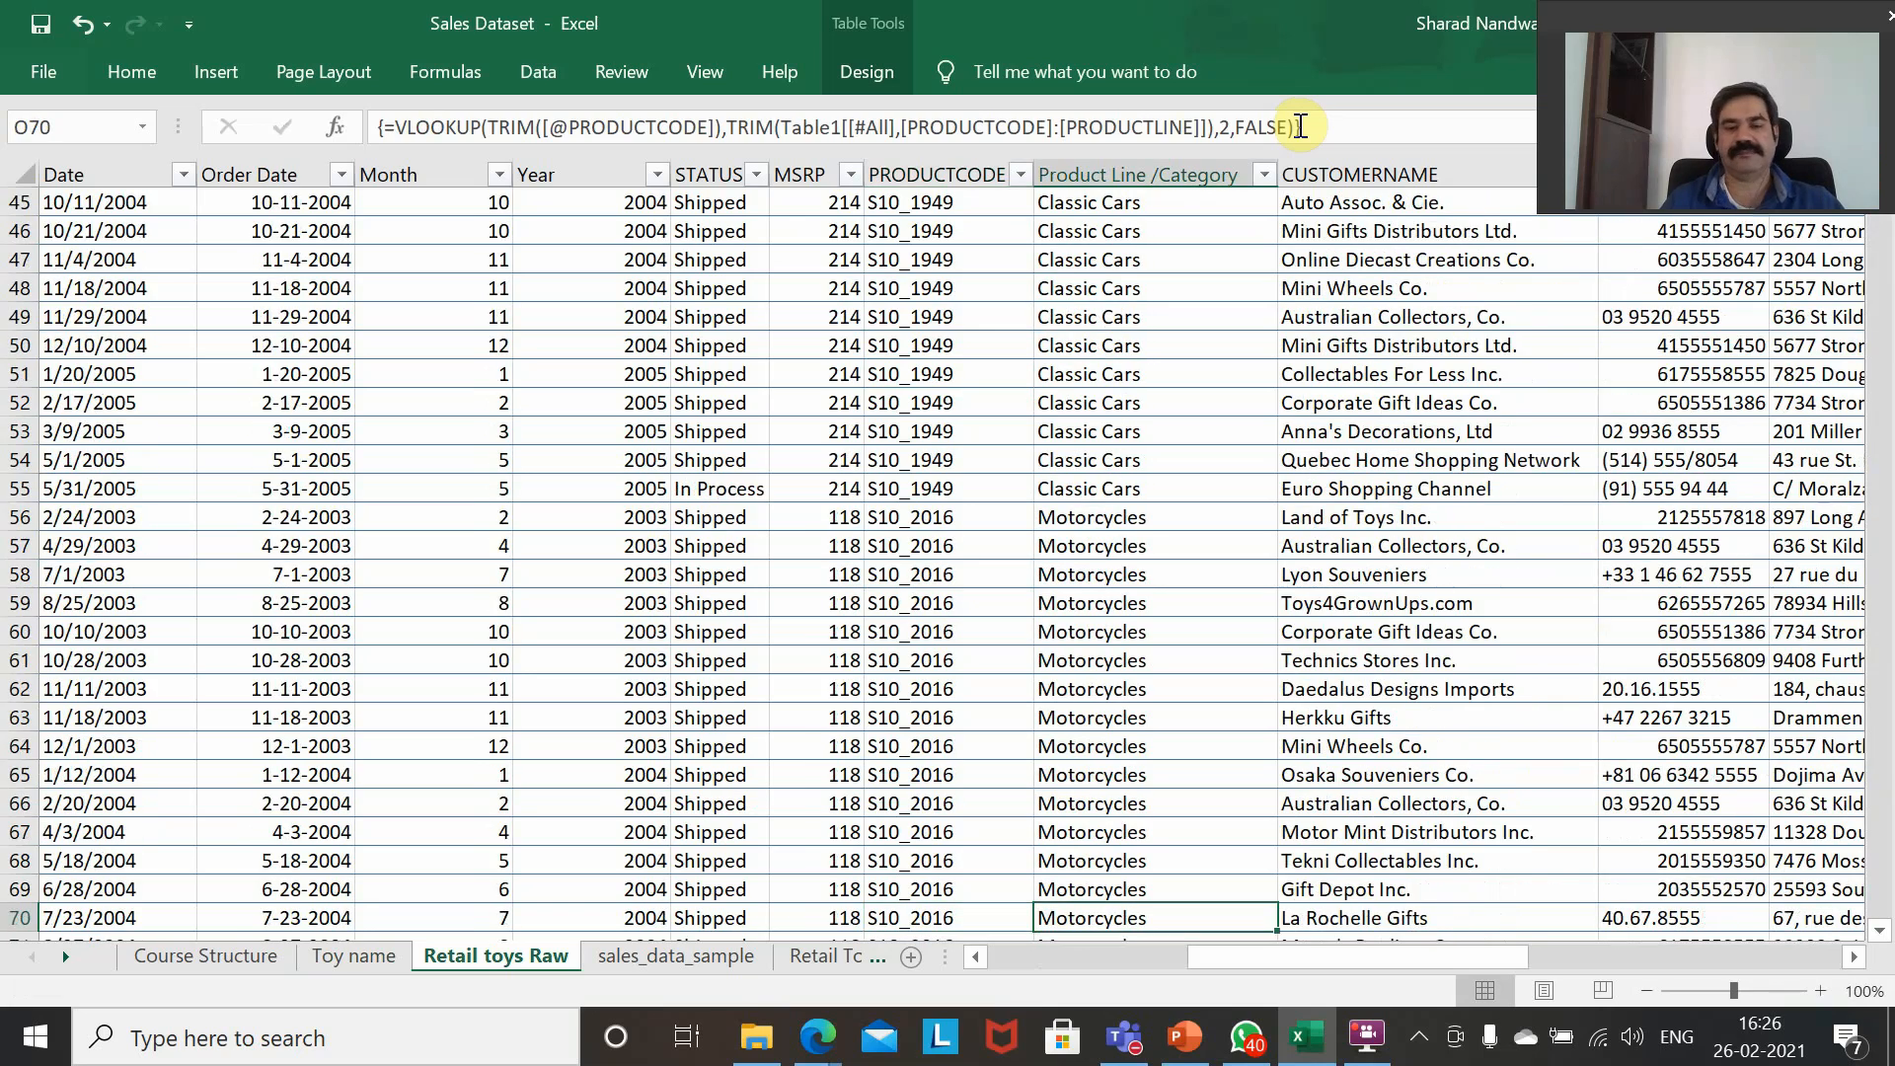
pyautogui.press('Down')
pyautogui.press('Down')
pyautogui.press('Down')
pyautogui.press('Down')
pyautogui.press('Down')
pyautogui.press('Down')
pyautogui.press('Down')
pyautogui.press('Down')
pyautogui.press('Down')
pyautogui.press('Down')
pyautogui.press('Down')
pyautogui.press('Down')
pyautogui.press('Down')
pyautogui.press('Down')
pyautogui.press('Down')
pyautogui.press('Down')
pyautogui.press('Down')
pyautogui.press('Down')
pyautogui.press('Down')
pyautogui.press('Down')
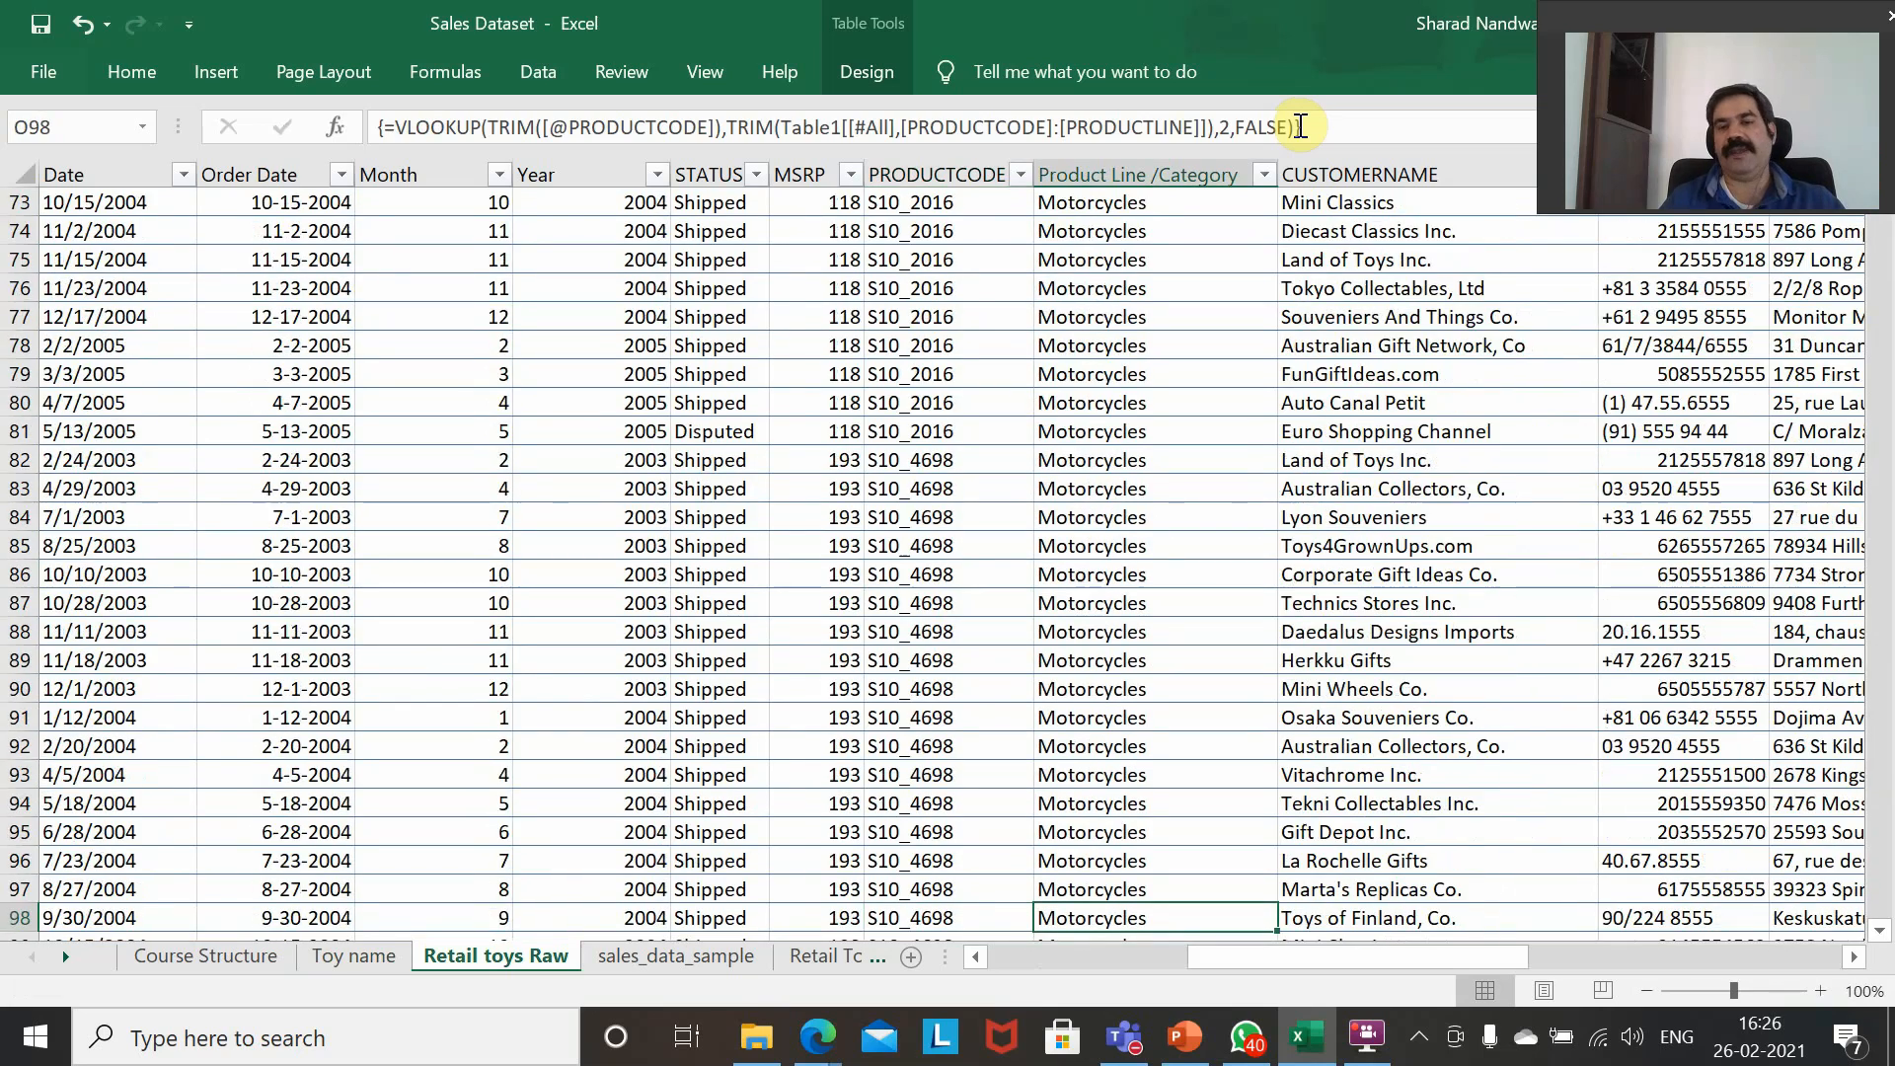
pyautogui.hotkey('ctrl', 'Up')
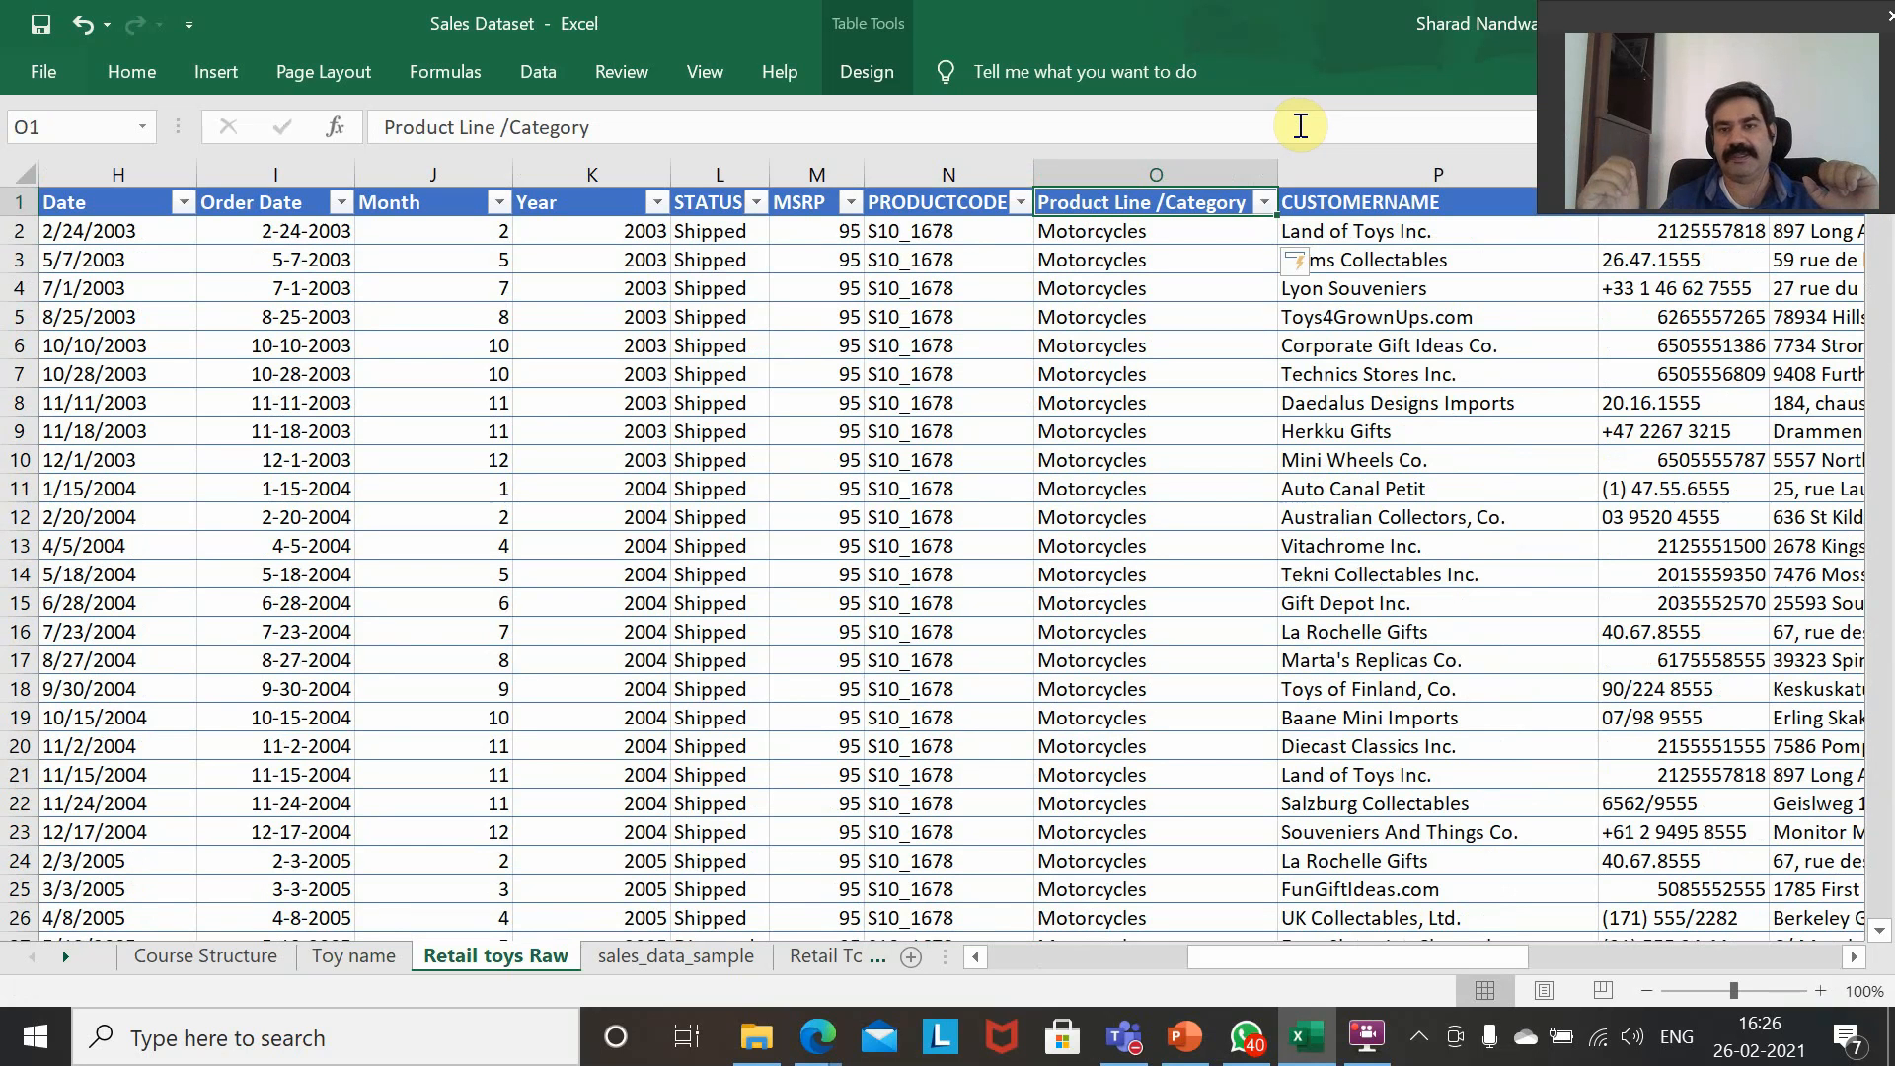
pyautogui.press('Down')
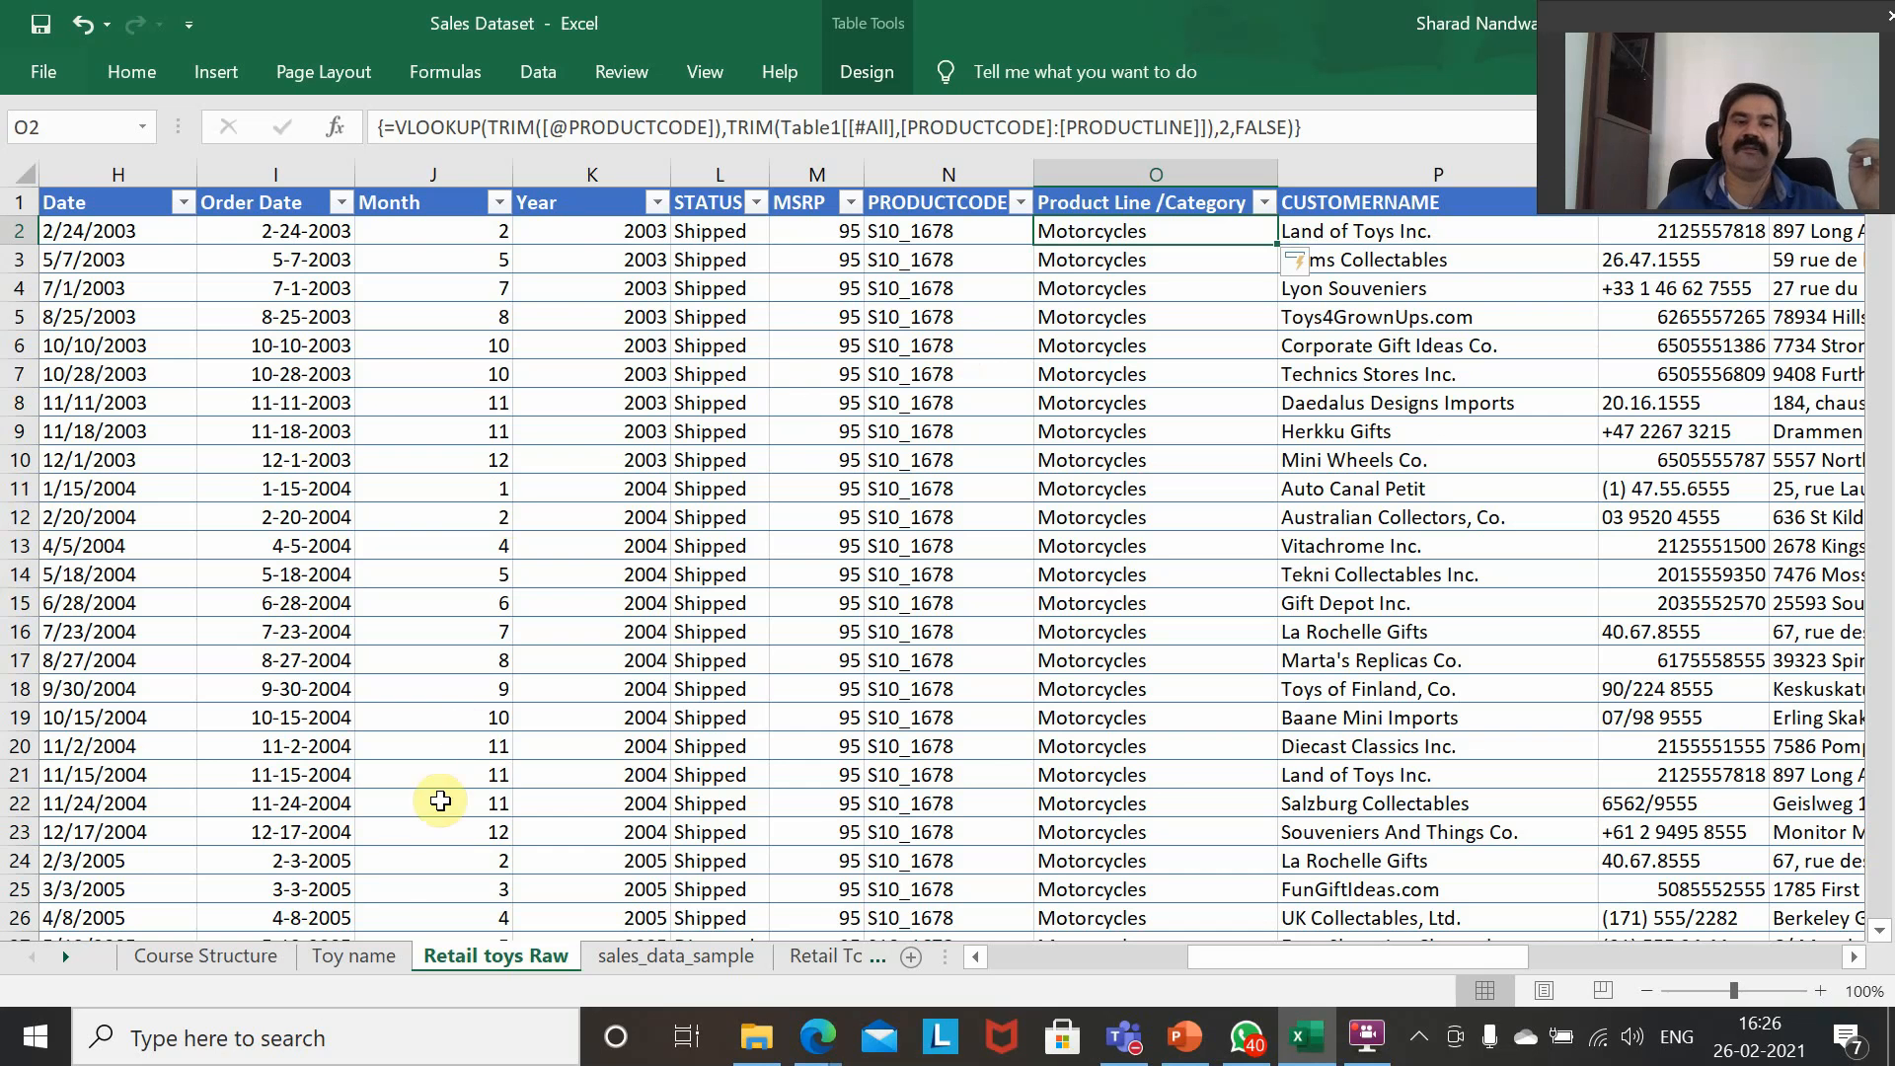
# Return to the Toy name sheet and review its product code and product line table.
pyautogui.click(365, 956)
pyautogui.scroll(20, 406, 640)
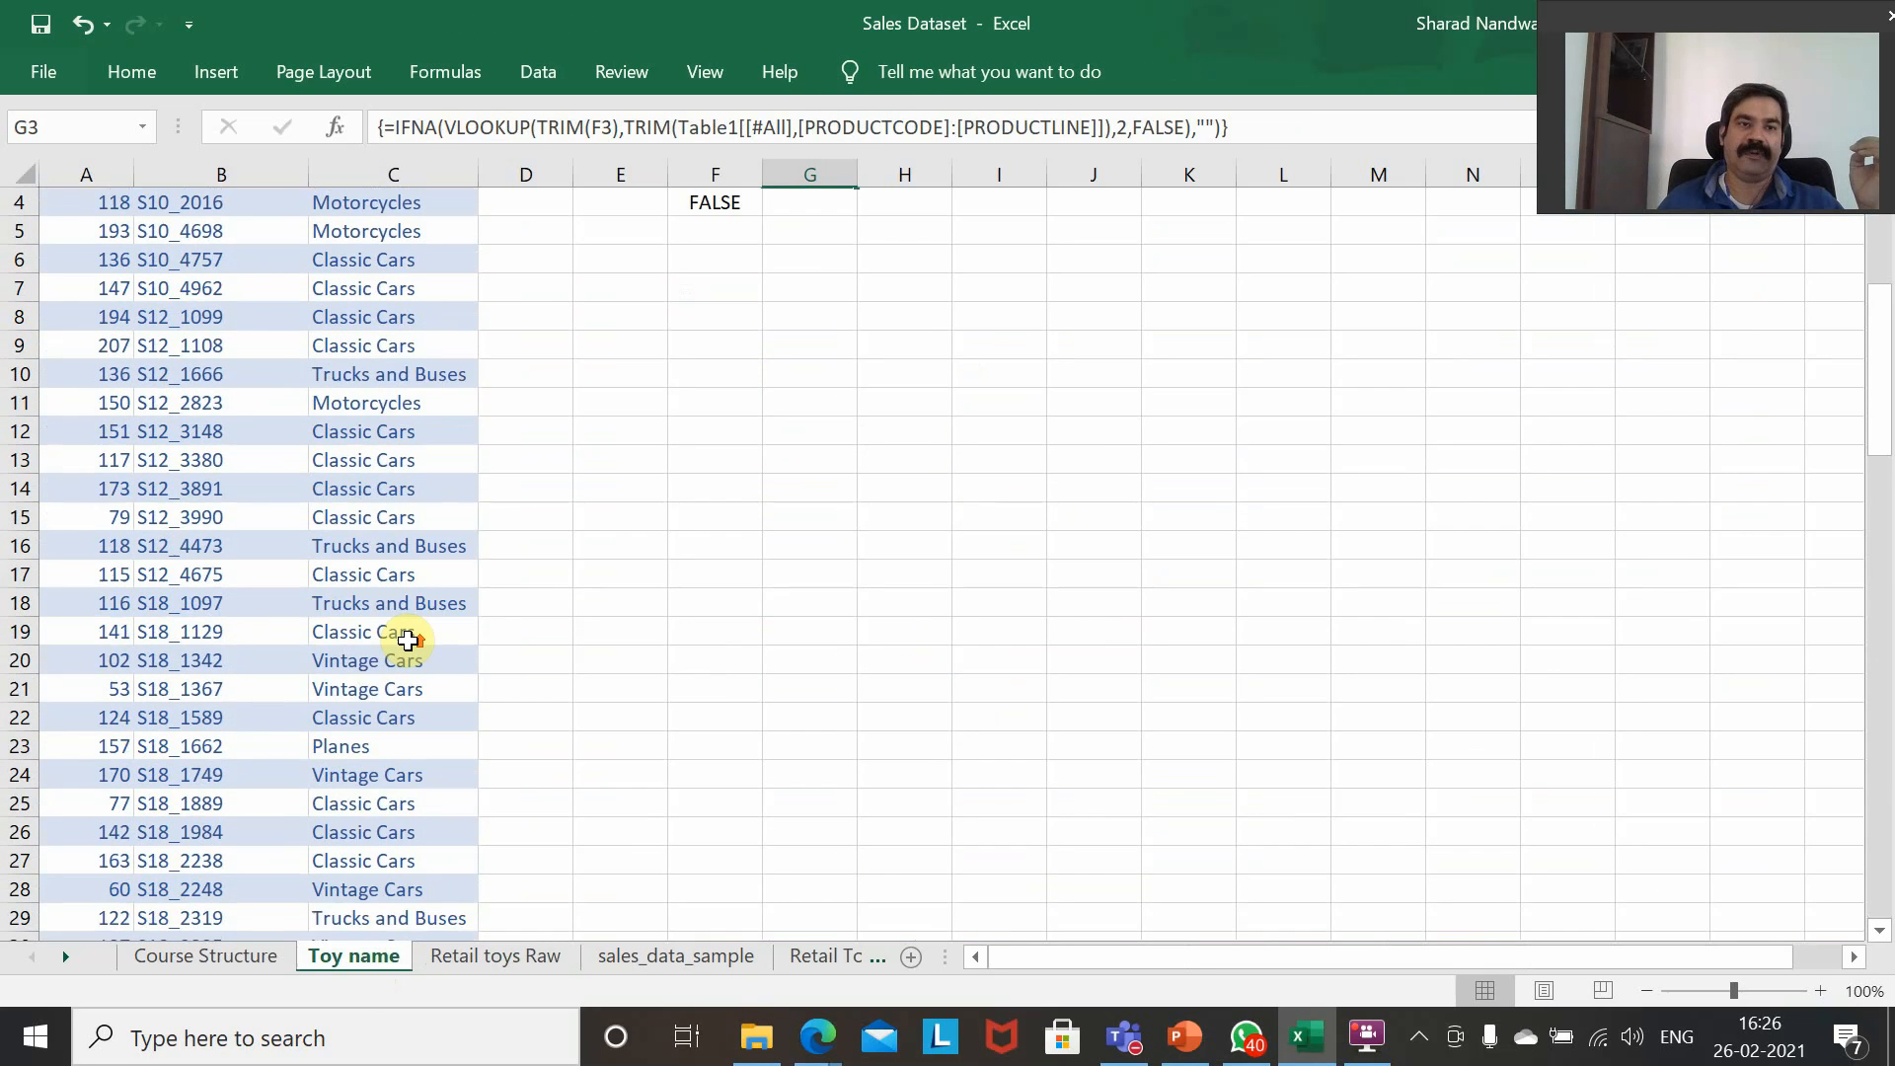
pyautogui.scroll(1, 407, 639)
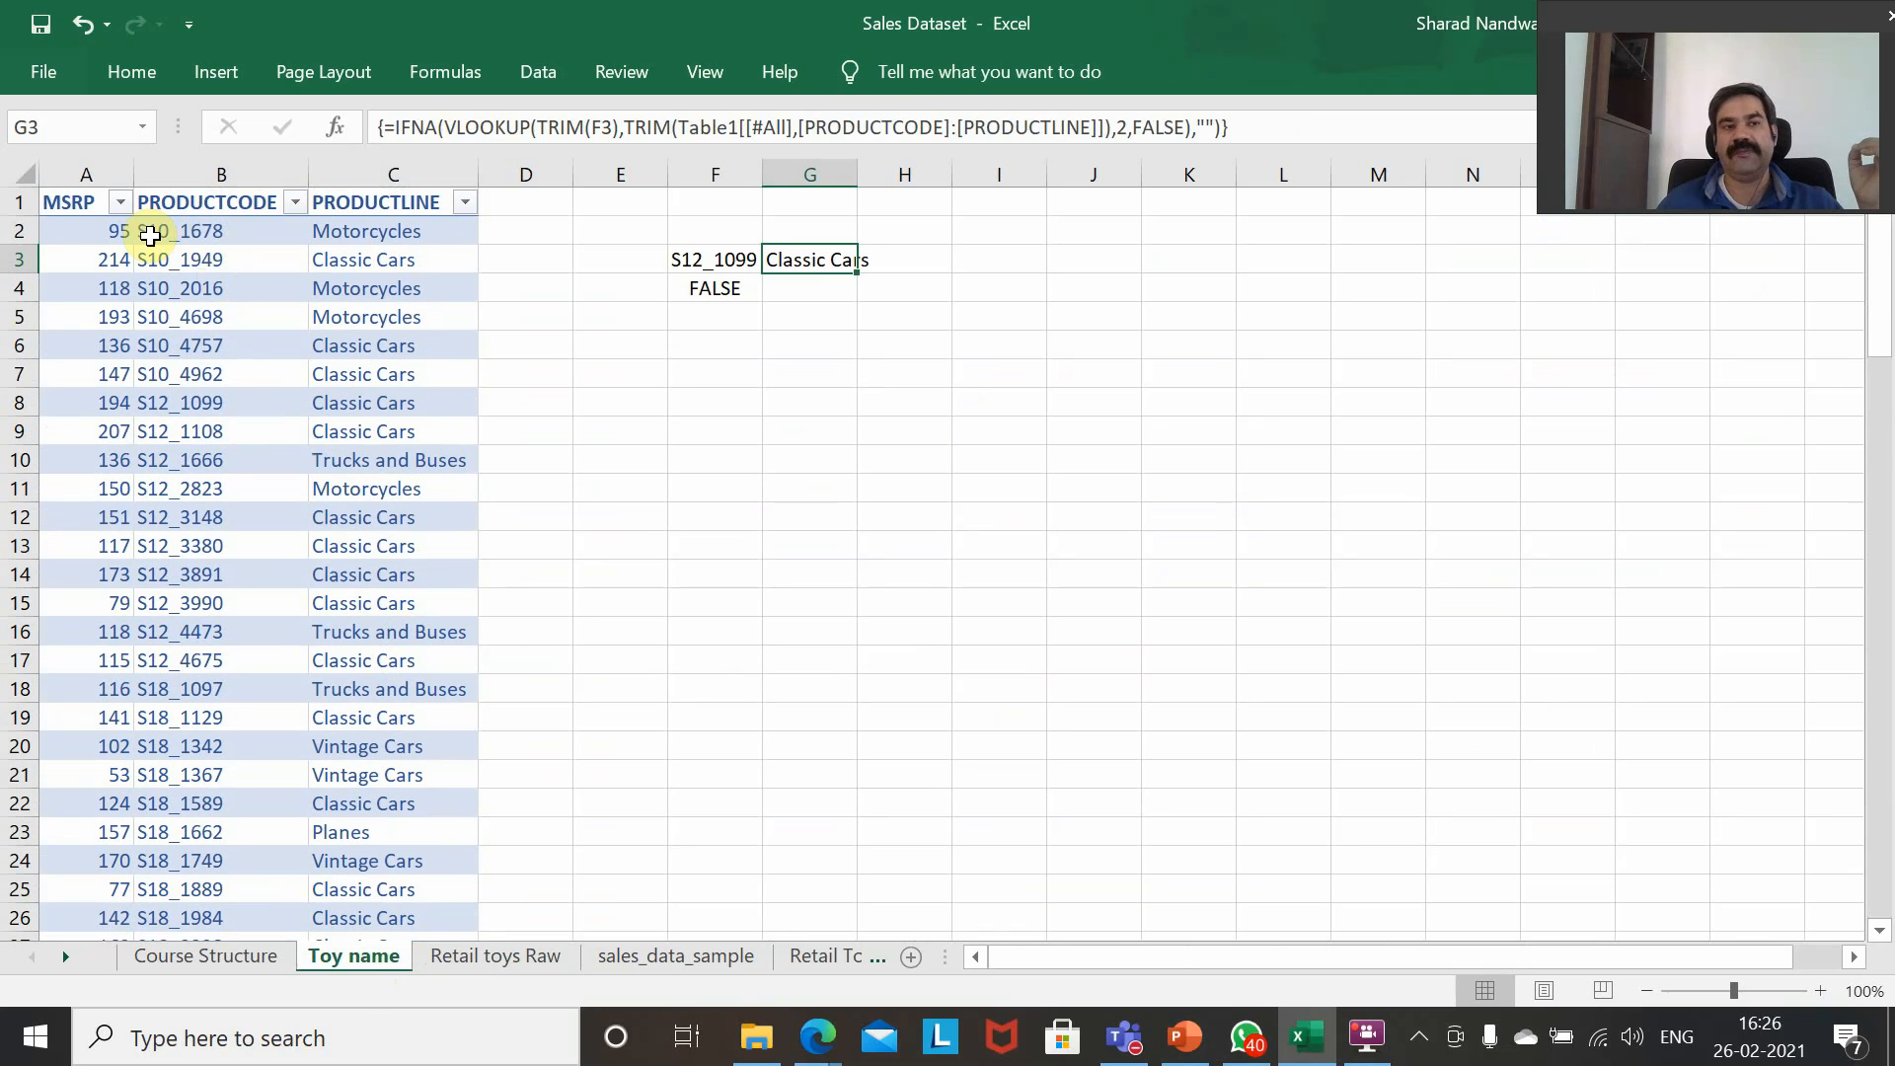
# Examine the Toy name table's MSRP, PRODUCTCODE and PRODUCTLINE columns alongside the array formula in G3, and return to the Retail toys Raw sheet.
pyautogui.click(54, 233)
pyautogui.click(71, 233)
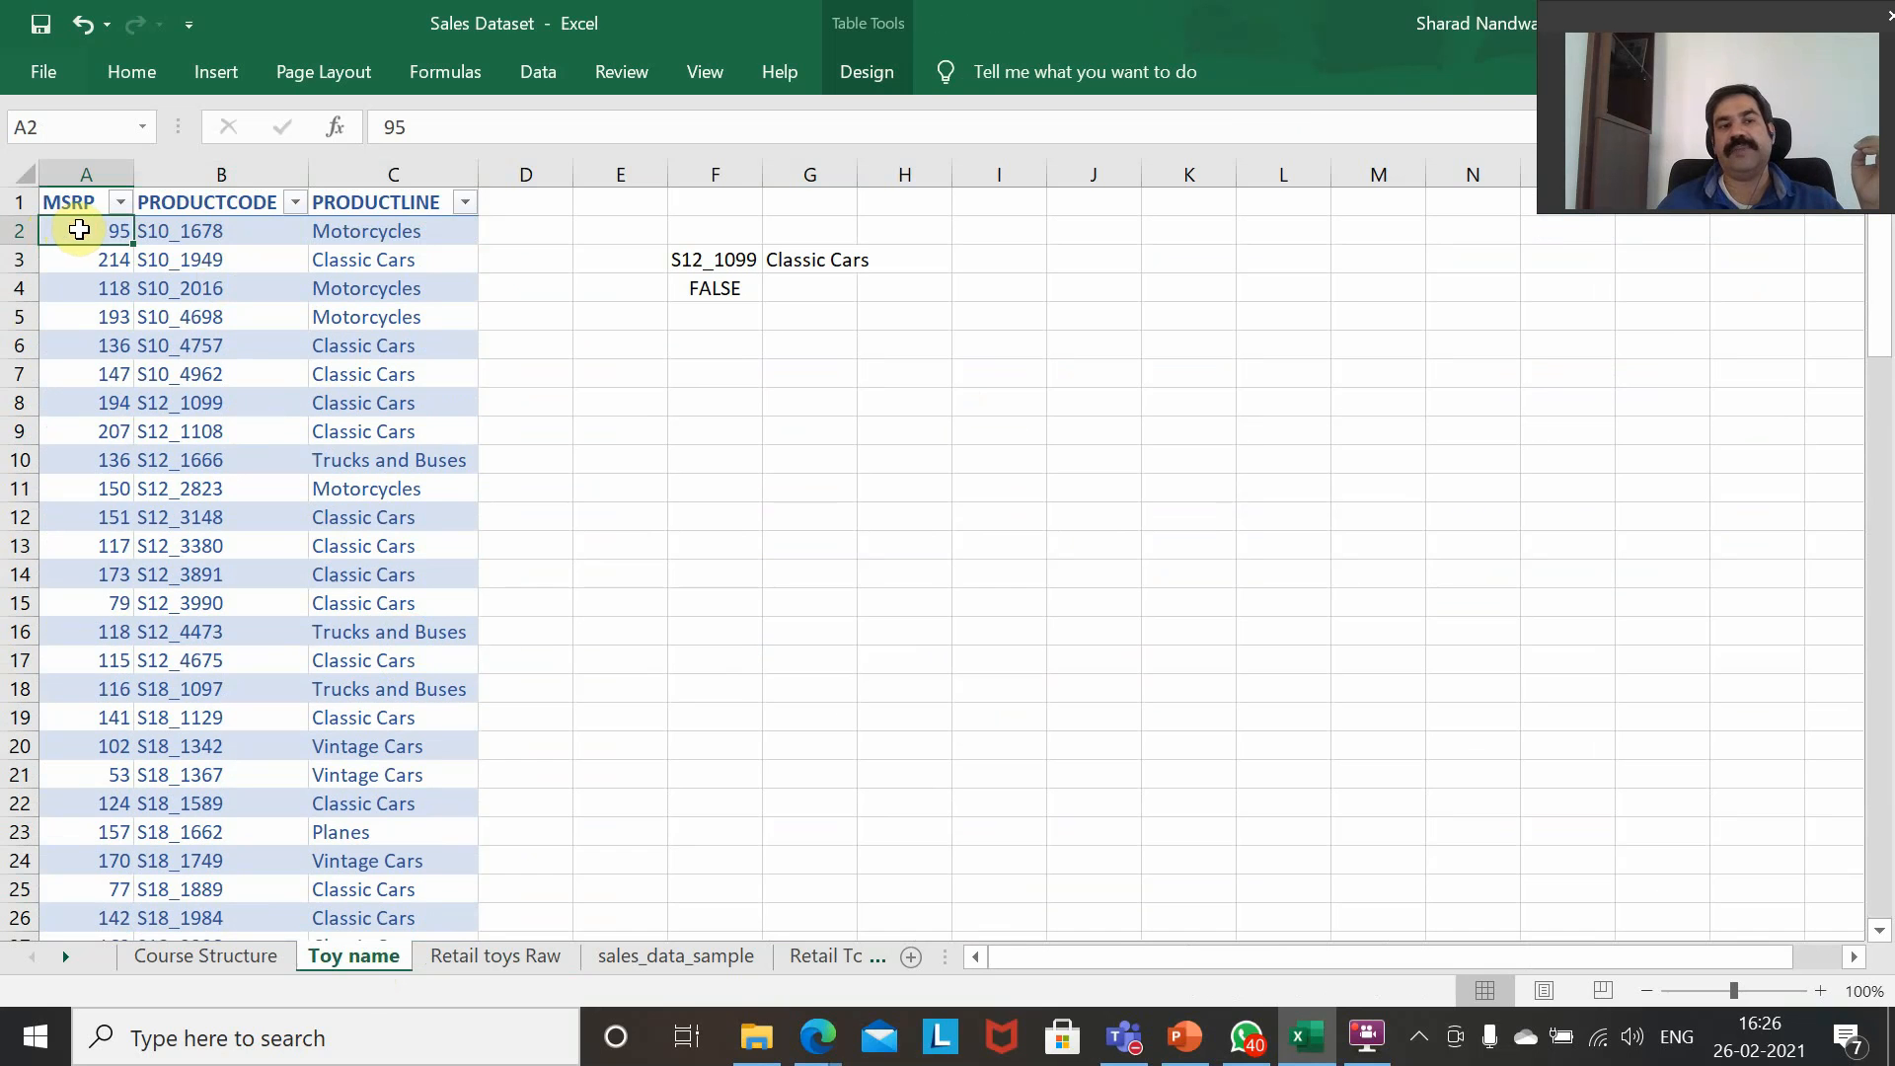
pyautogui.click(364, 234)
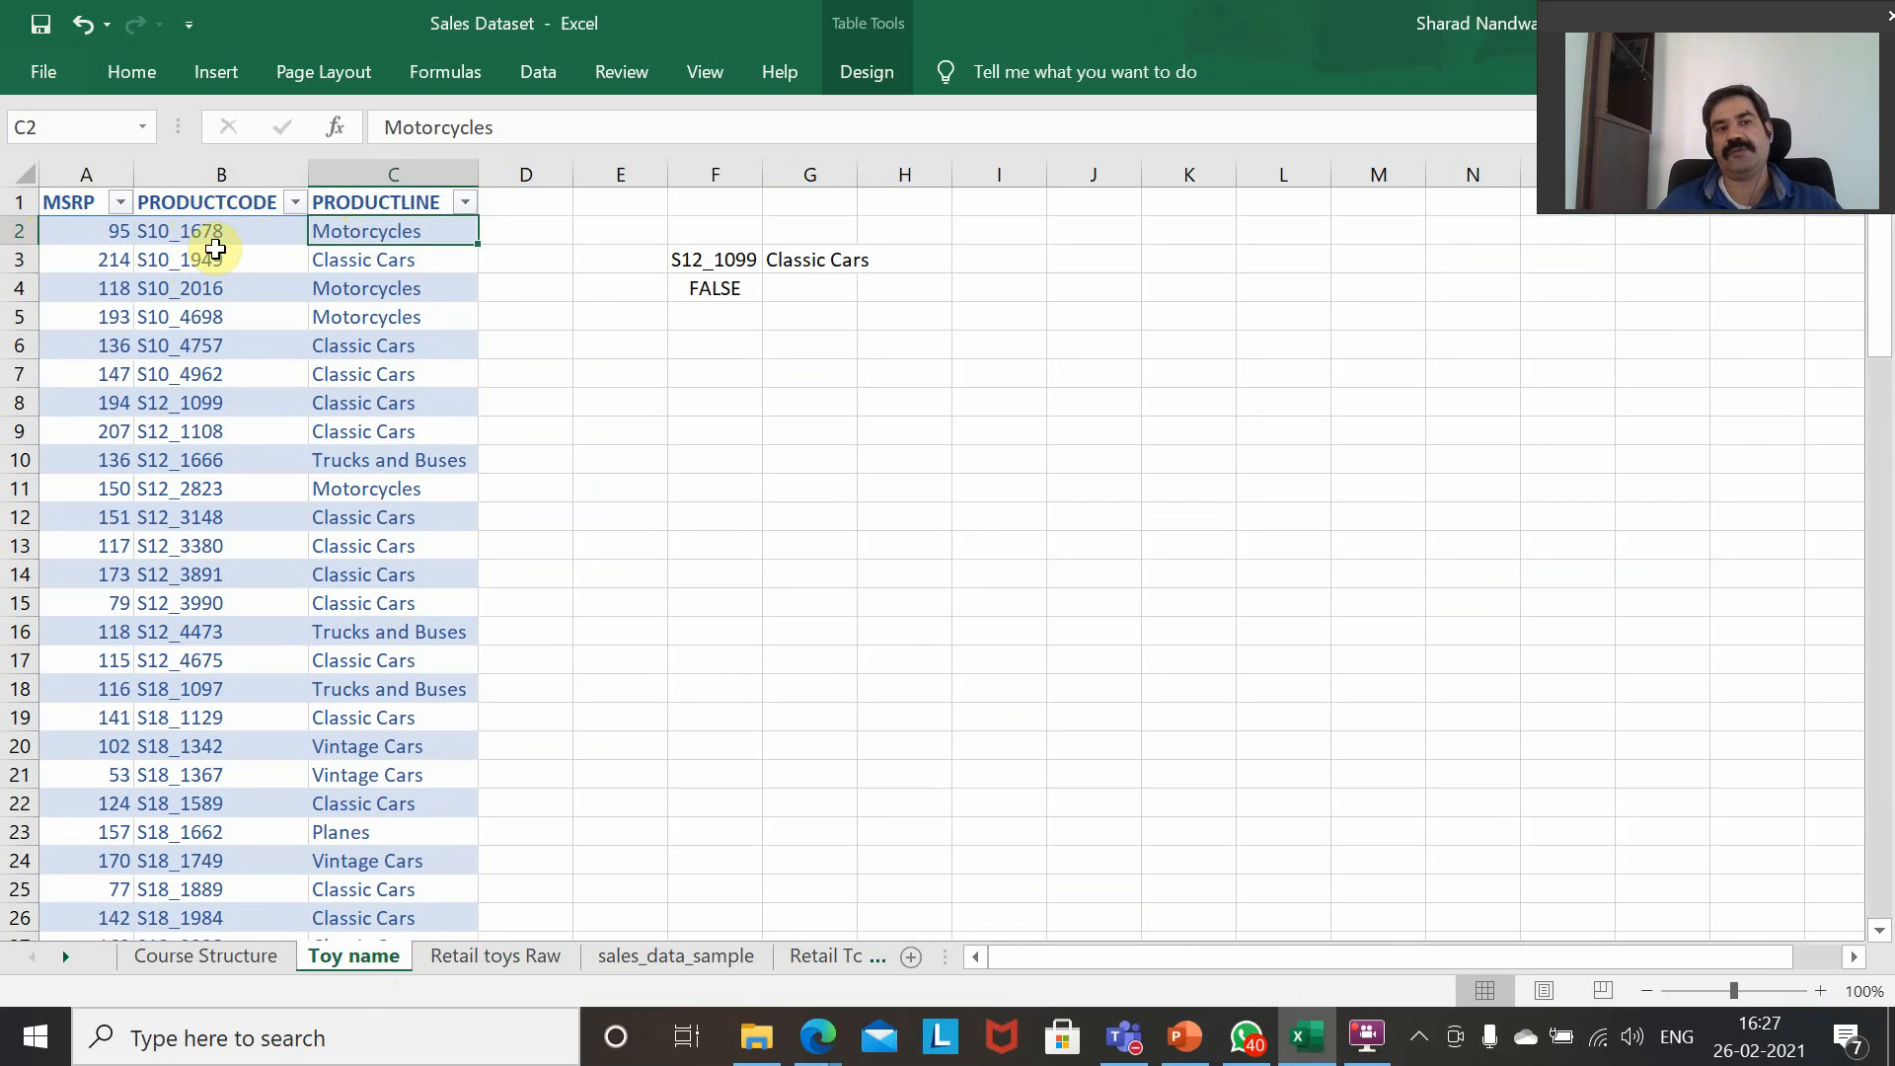
pyautogui.click(787, 259)
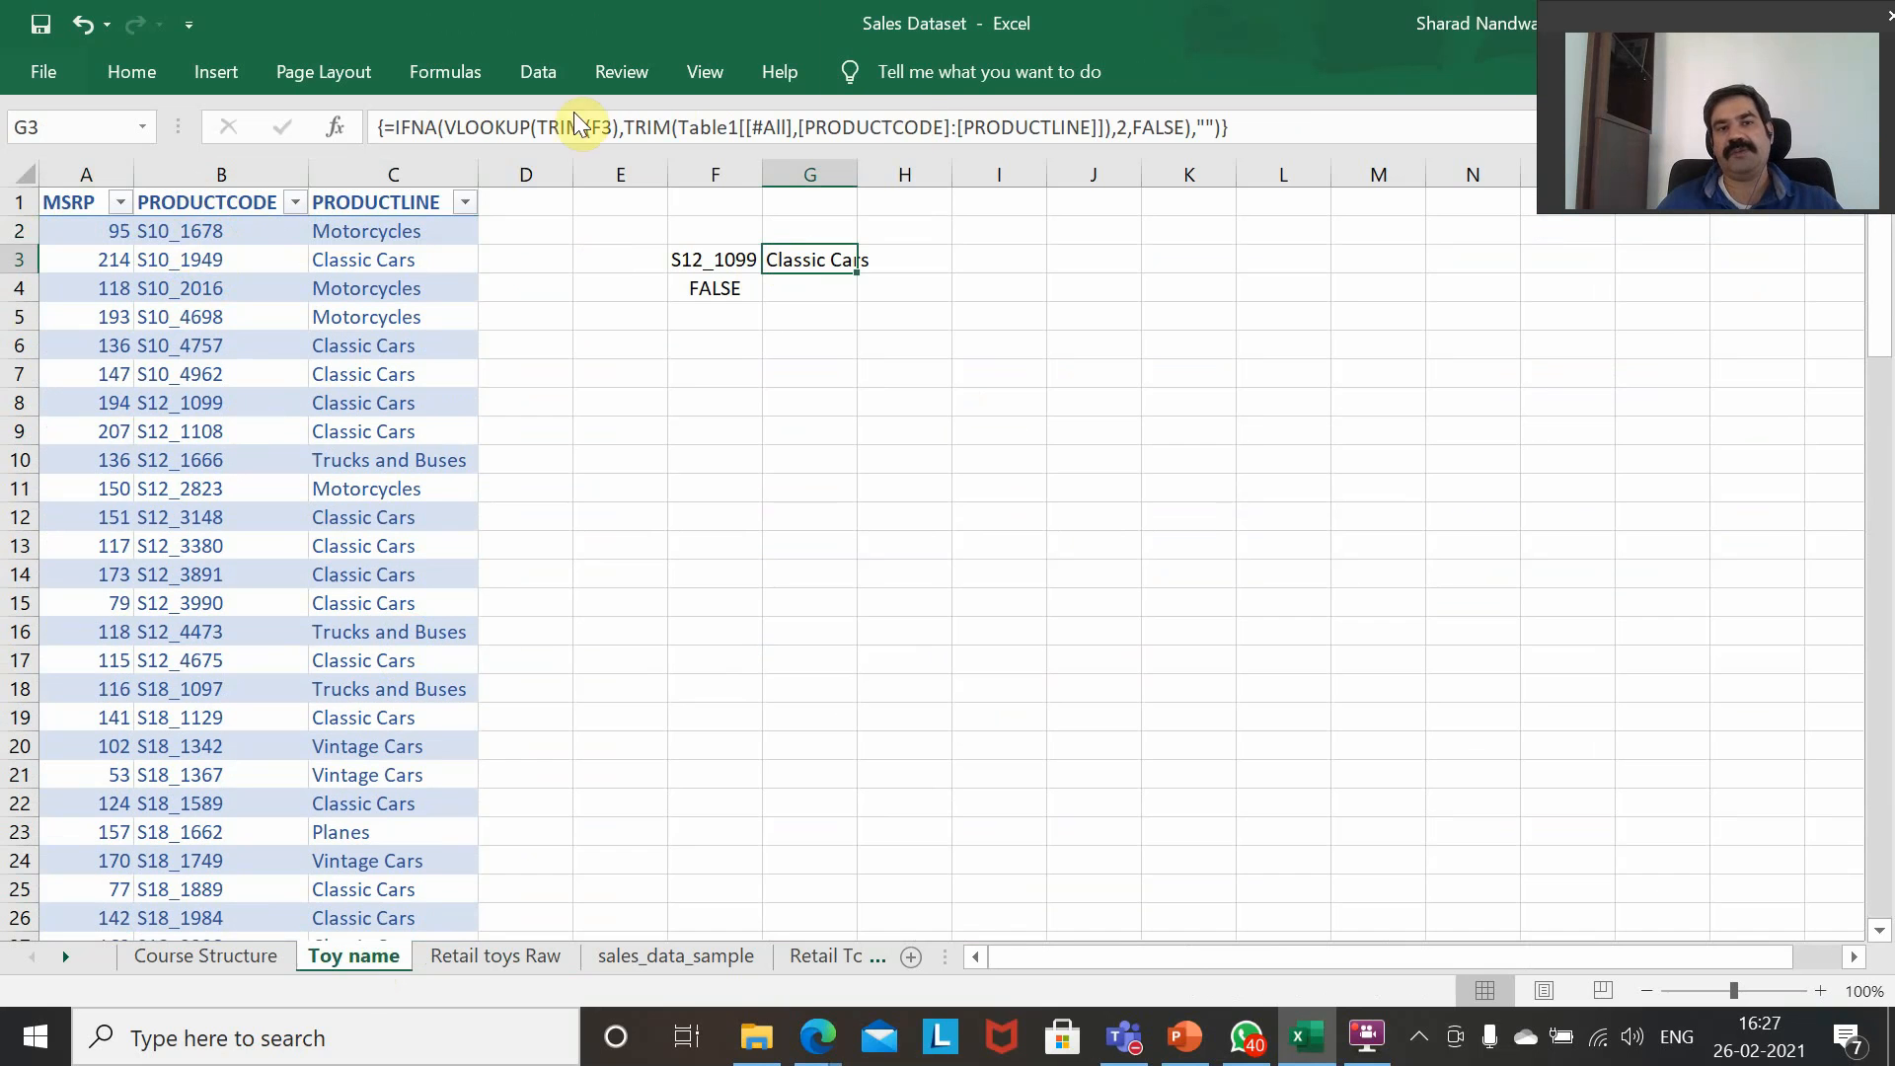
pyautogui.click(168, 204)
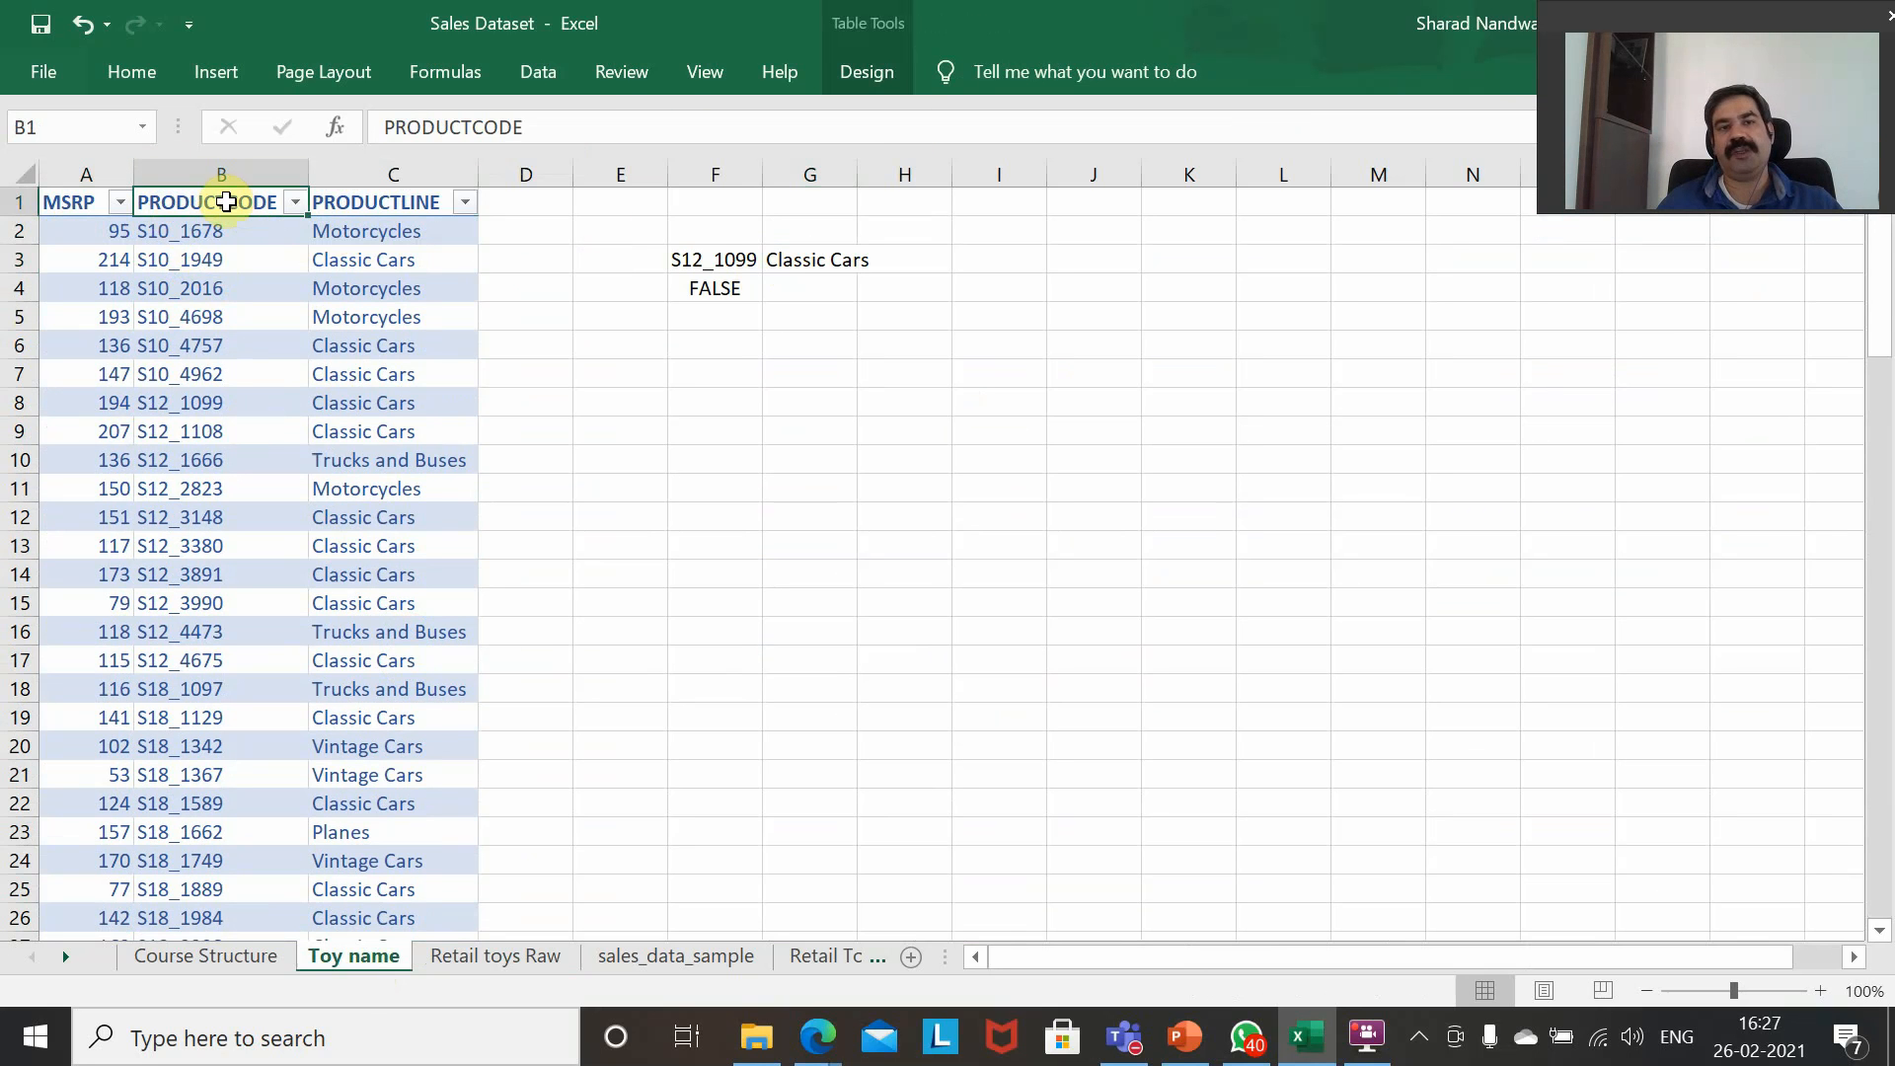
pyautogui.click(785, 257)
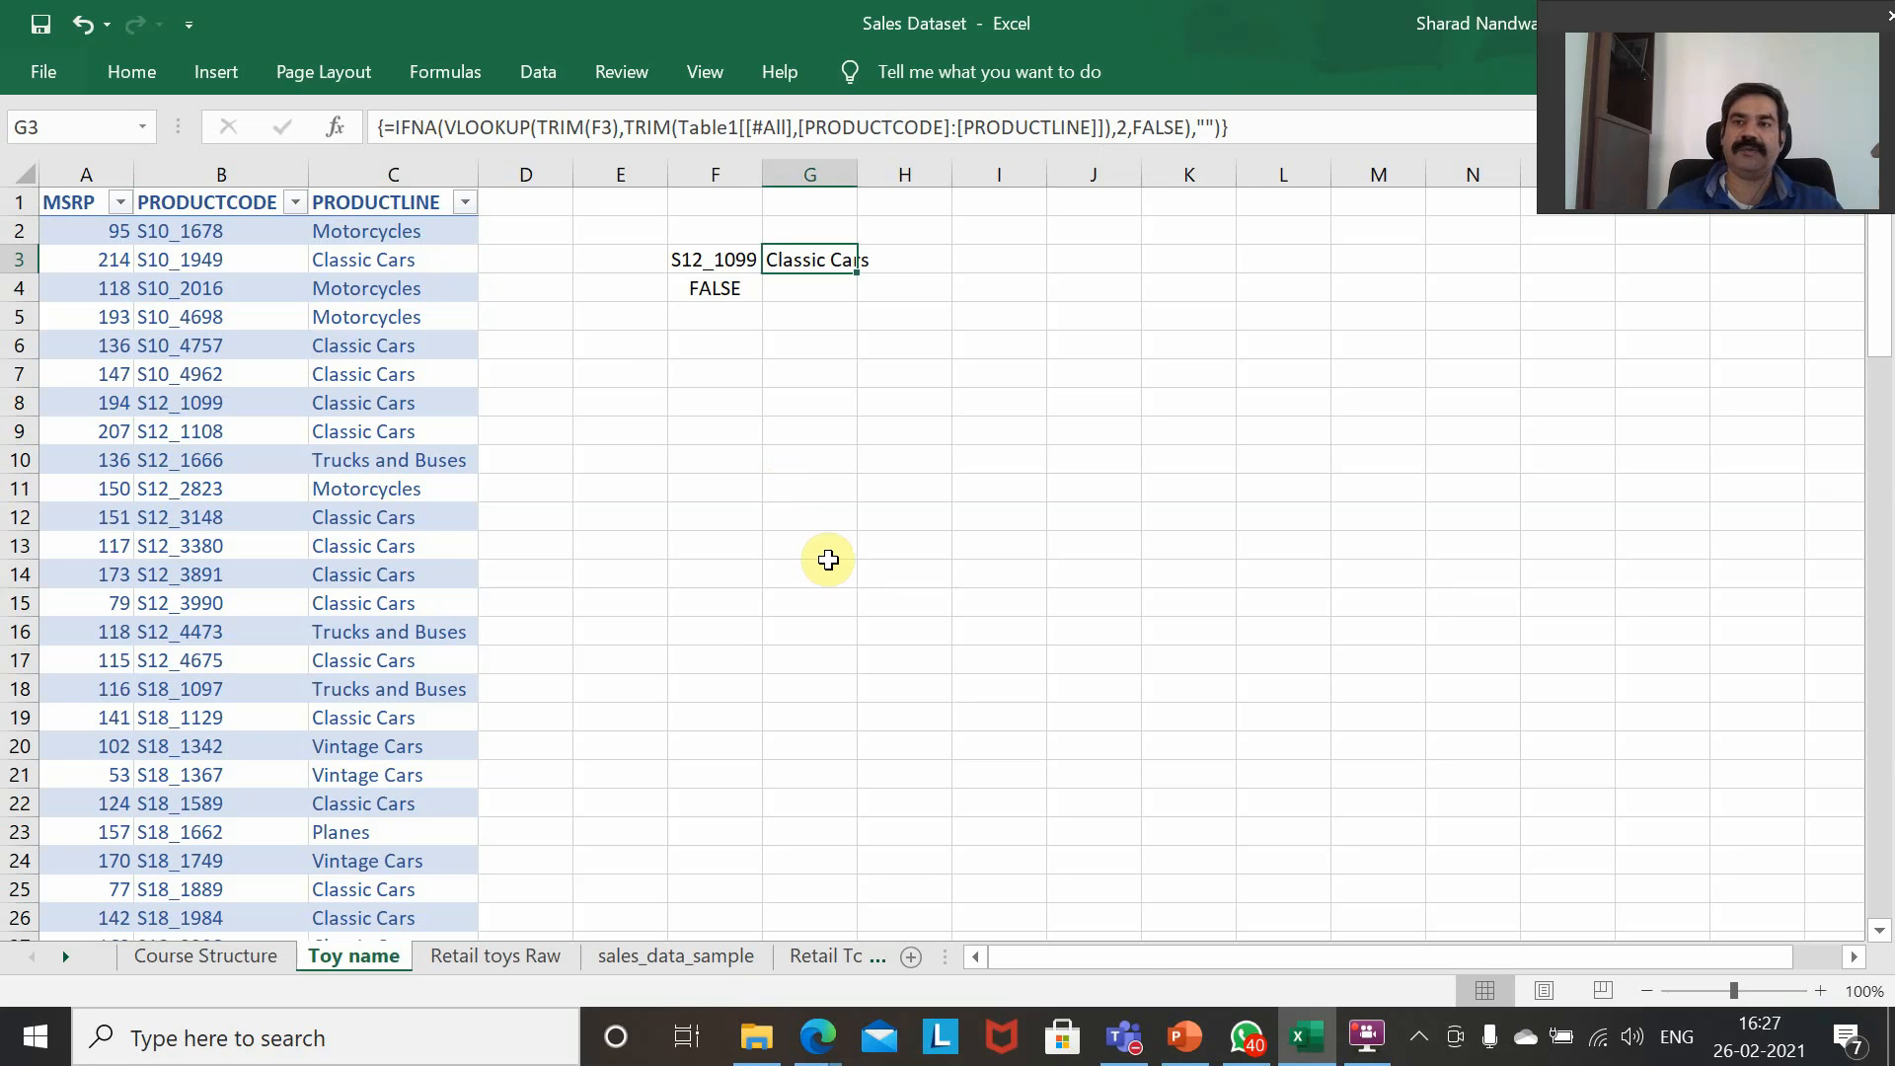
pyautogui.moveTo(833, 1054)
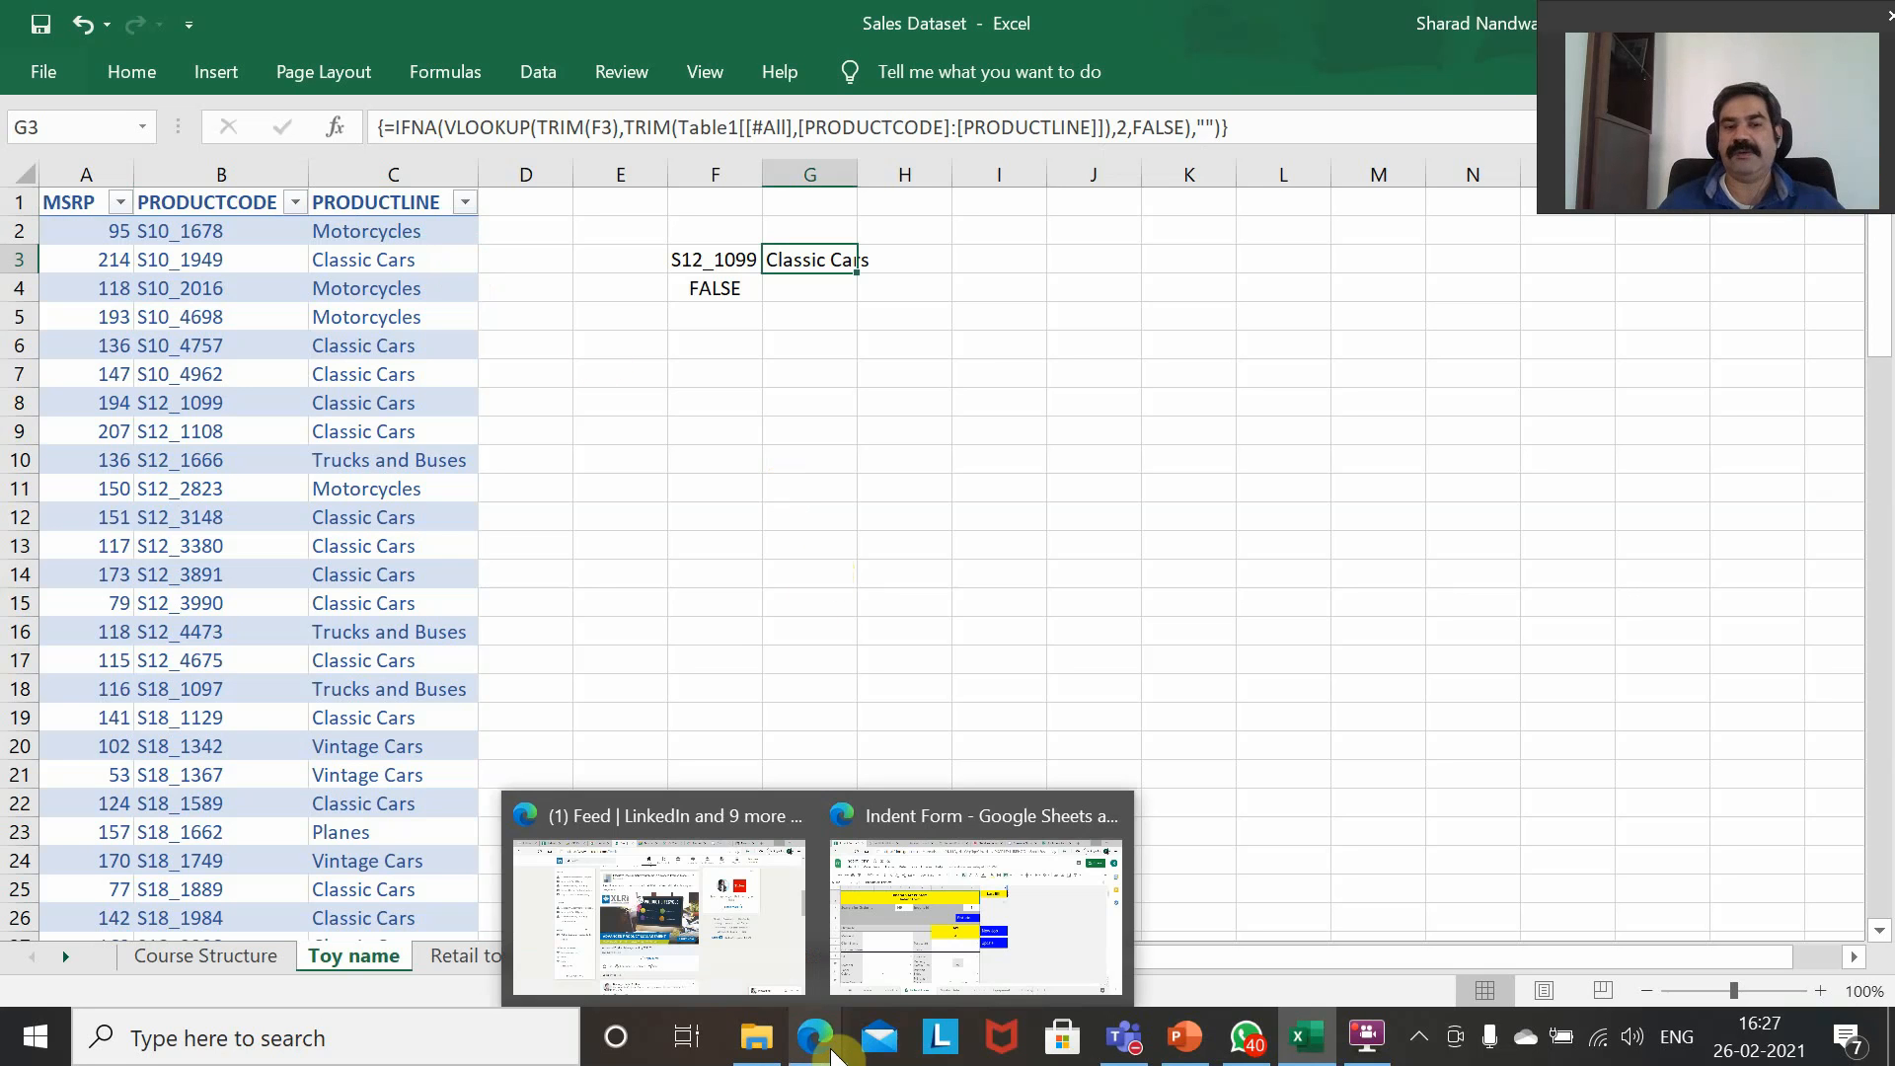
pyautogui.click(470, 956)
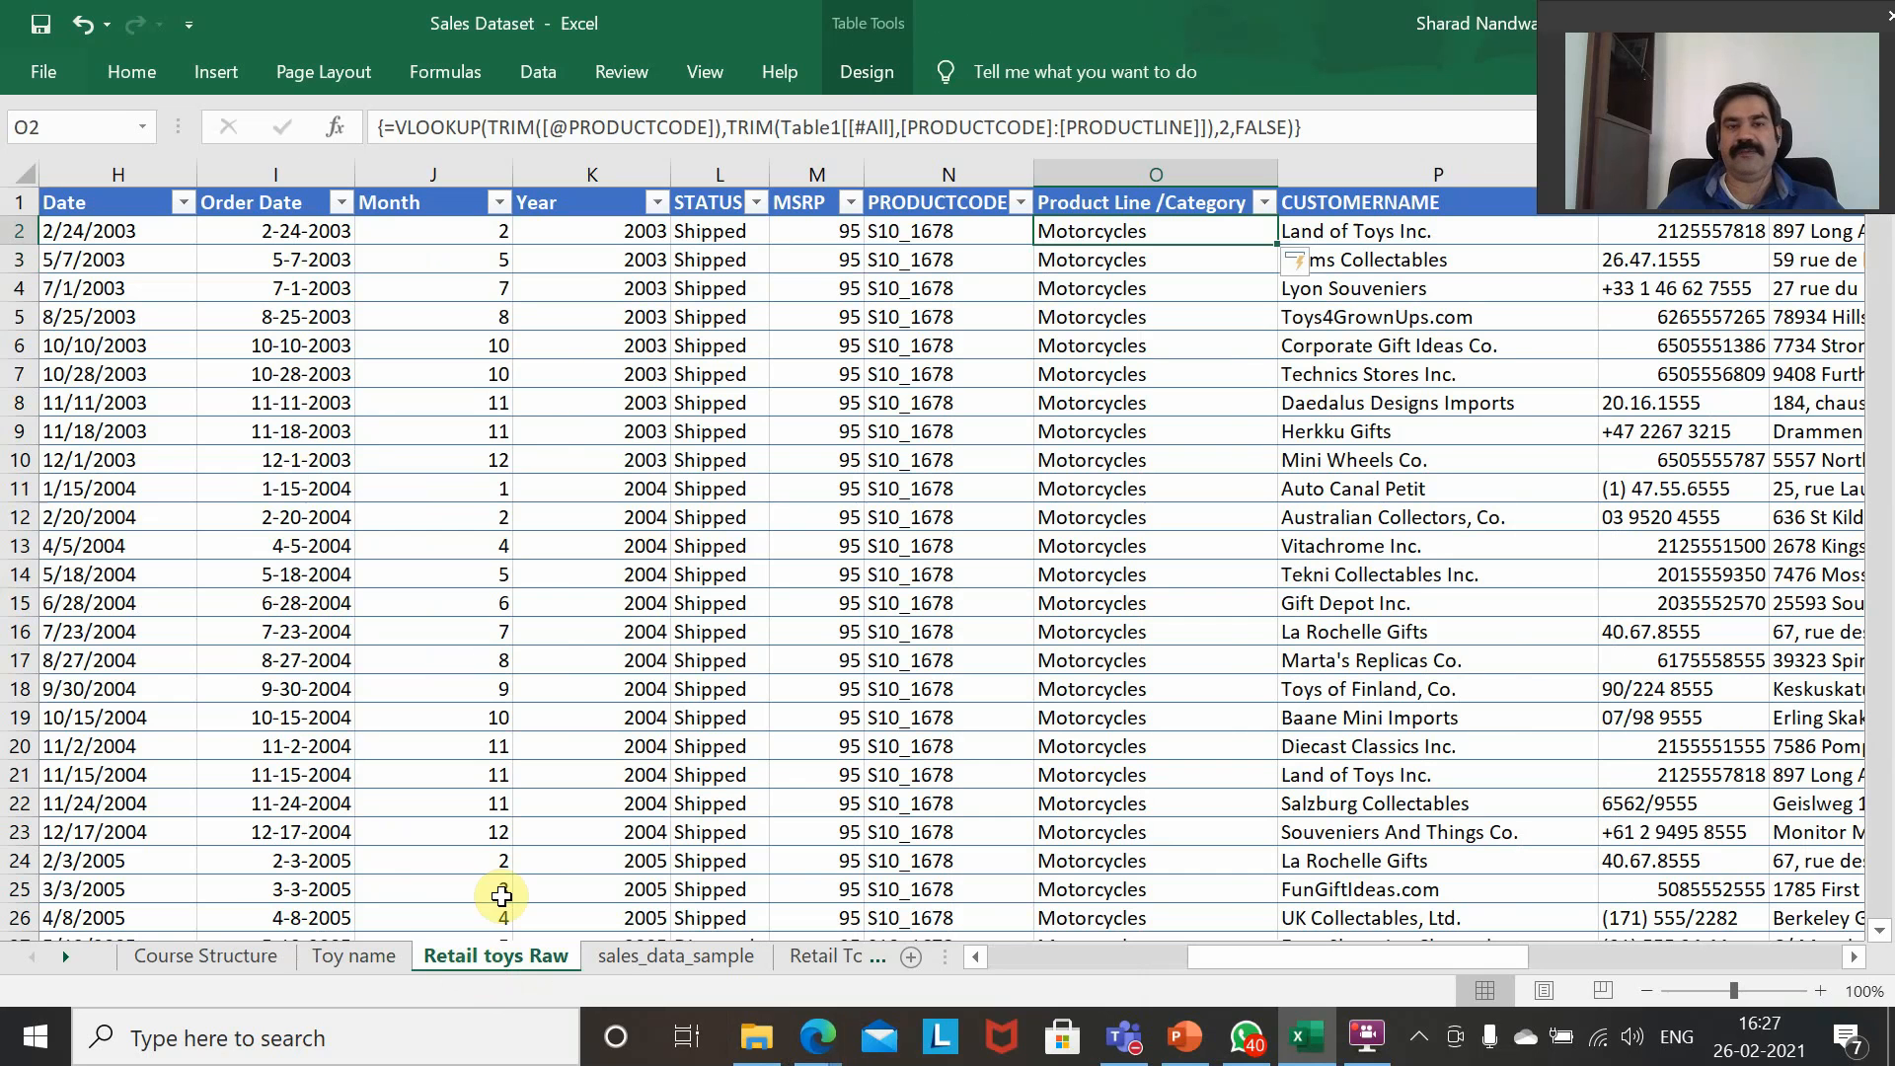